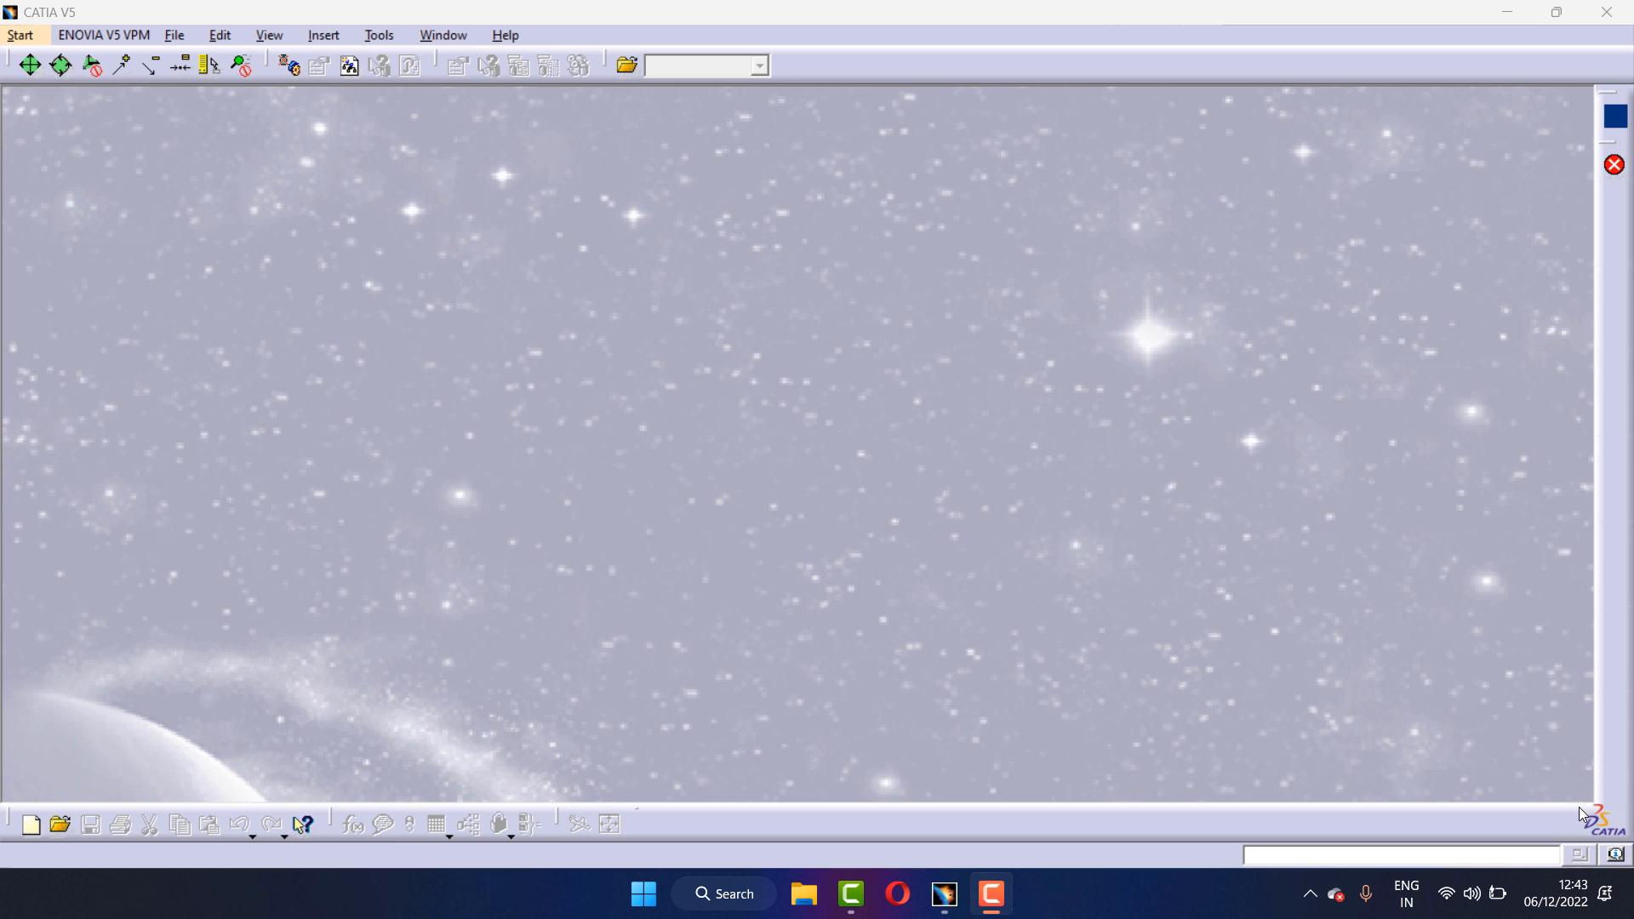
# Create a new part named Part1 in the Part Design workbench with hybrid design enabled
pyautogui.click(21, 35)
pyautogui.moveTo(68, 88)
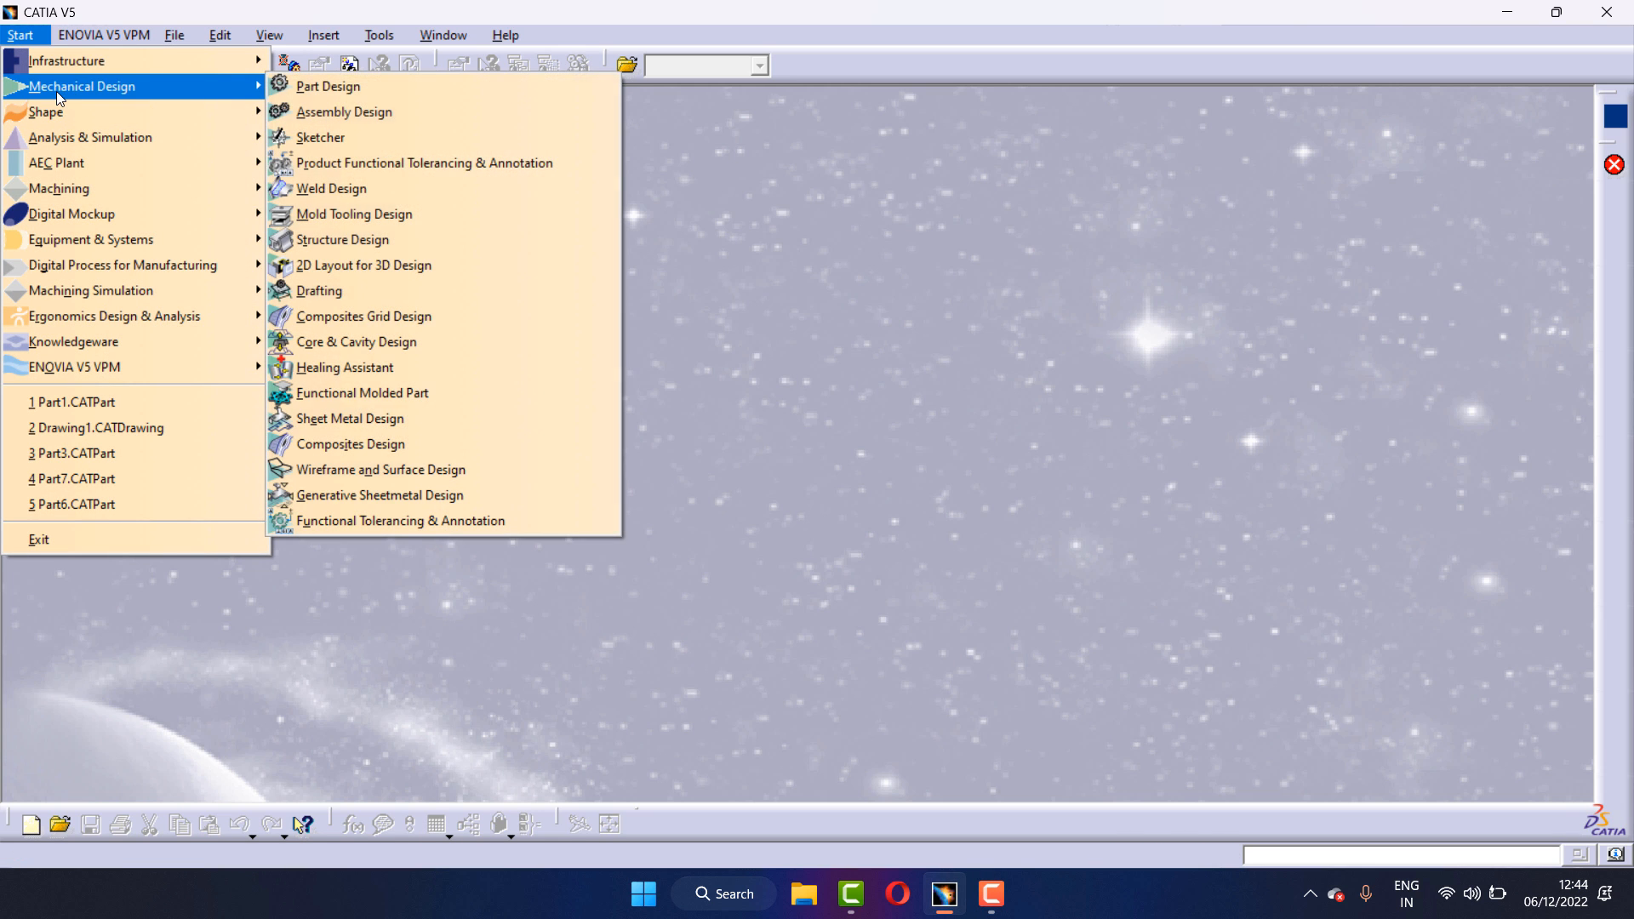
pyautogui.click(324, 88)
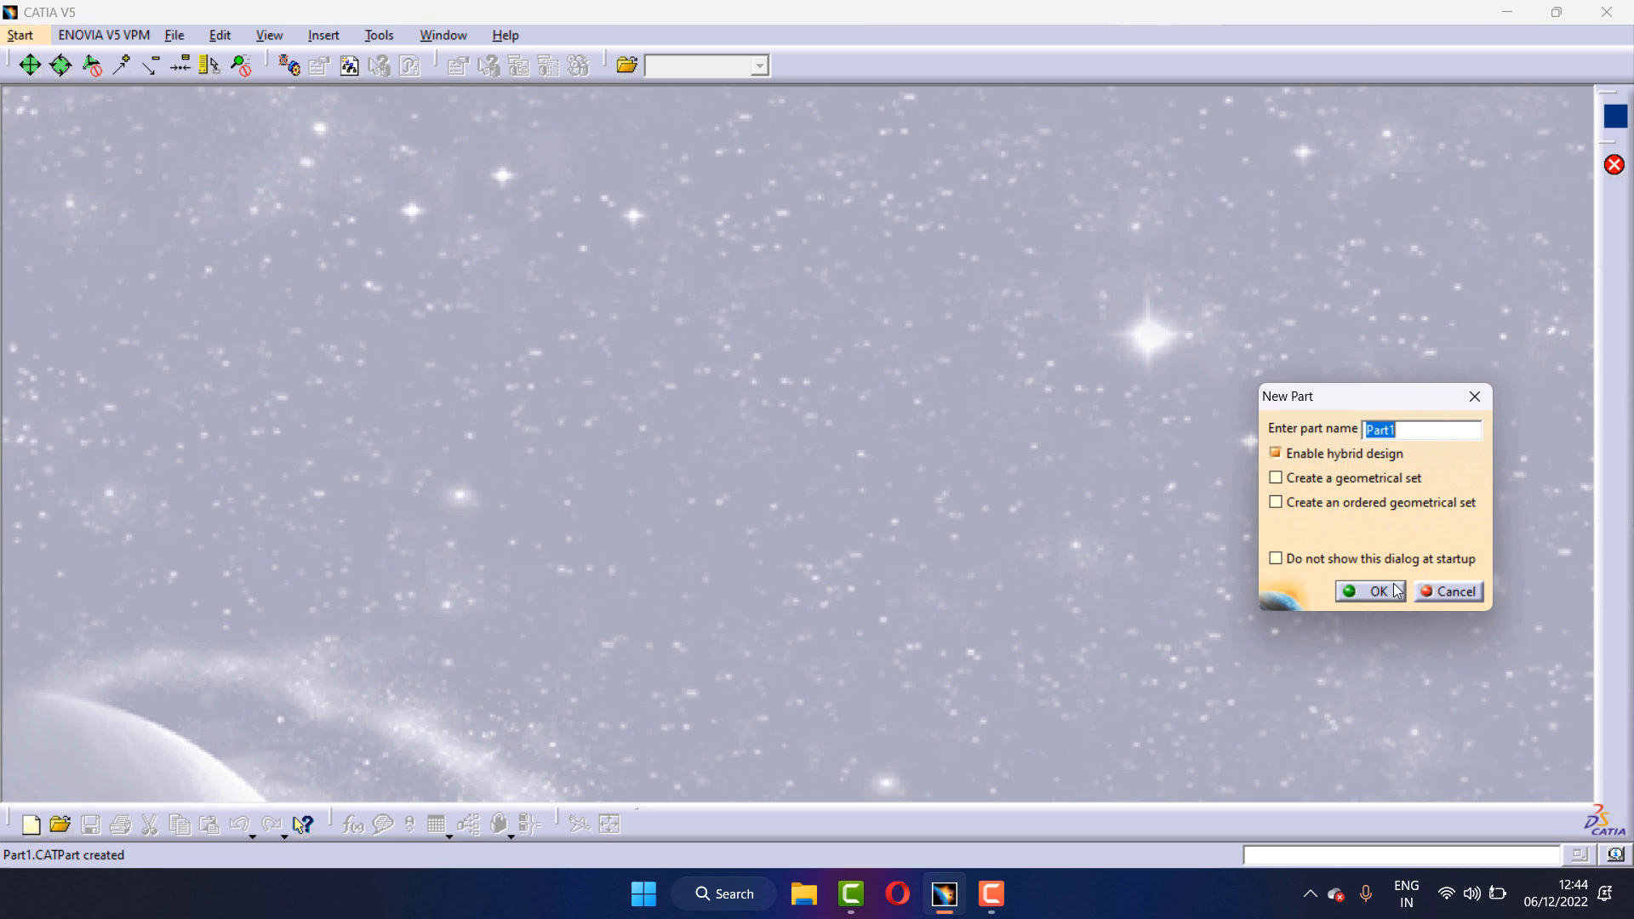
pyautogui.click(1397, 591)
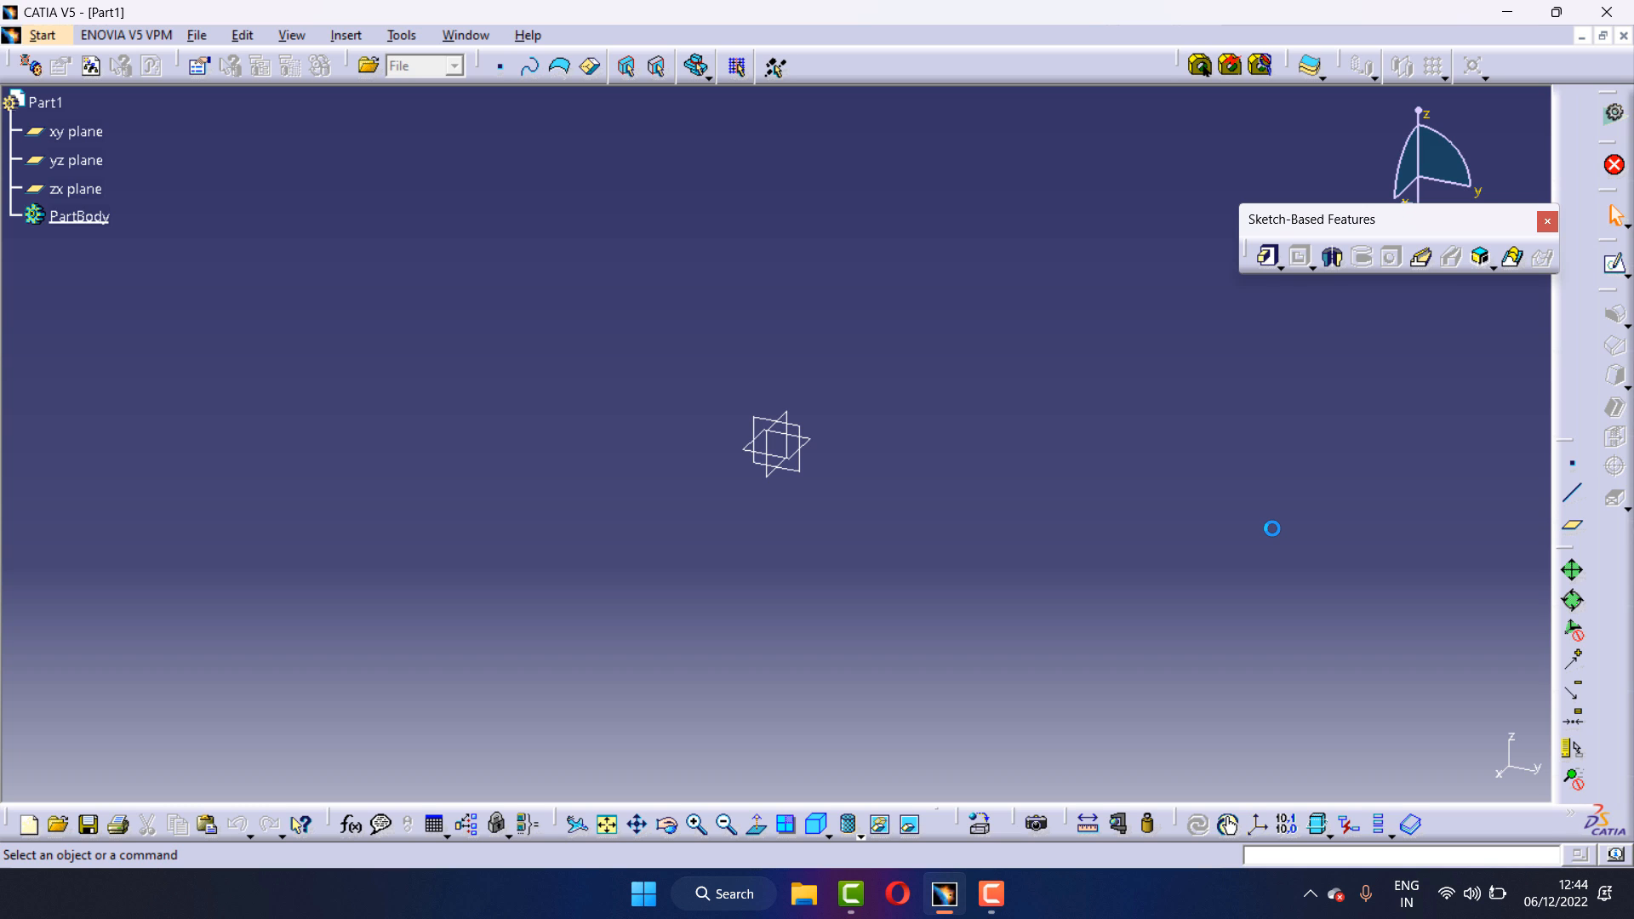
# Open a sketch on the xy plane and draw a circle about 74 mm in diameter centred on the origin
pyautogui.click(810, 446)
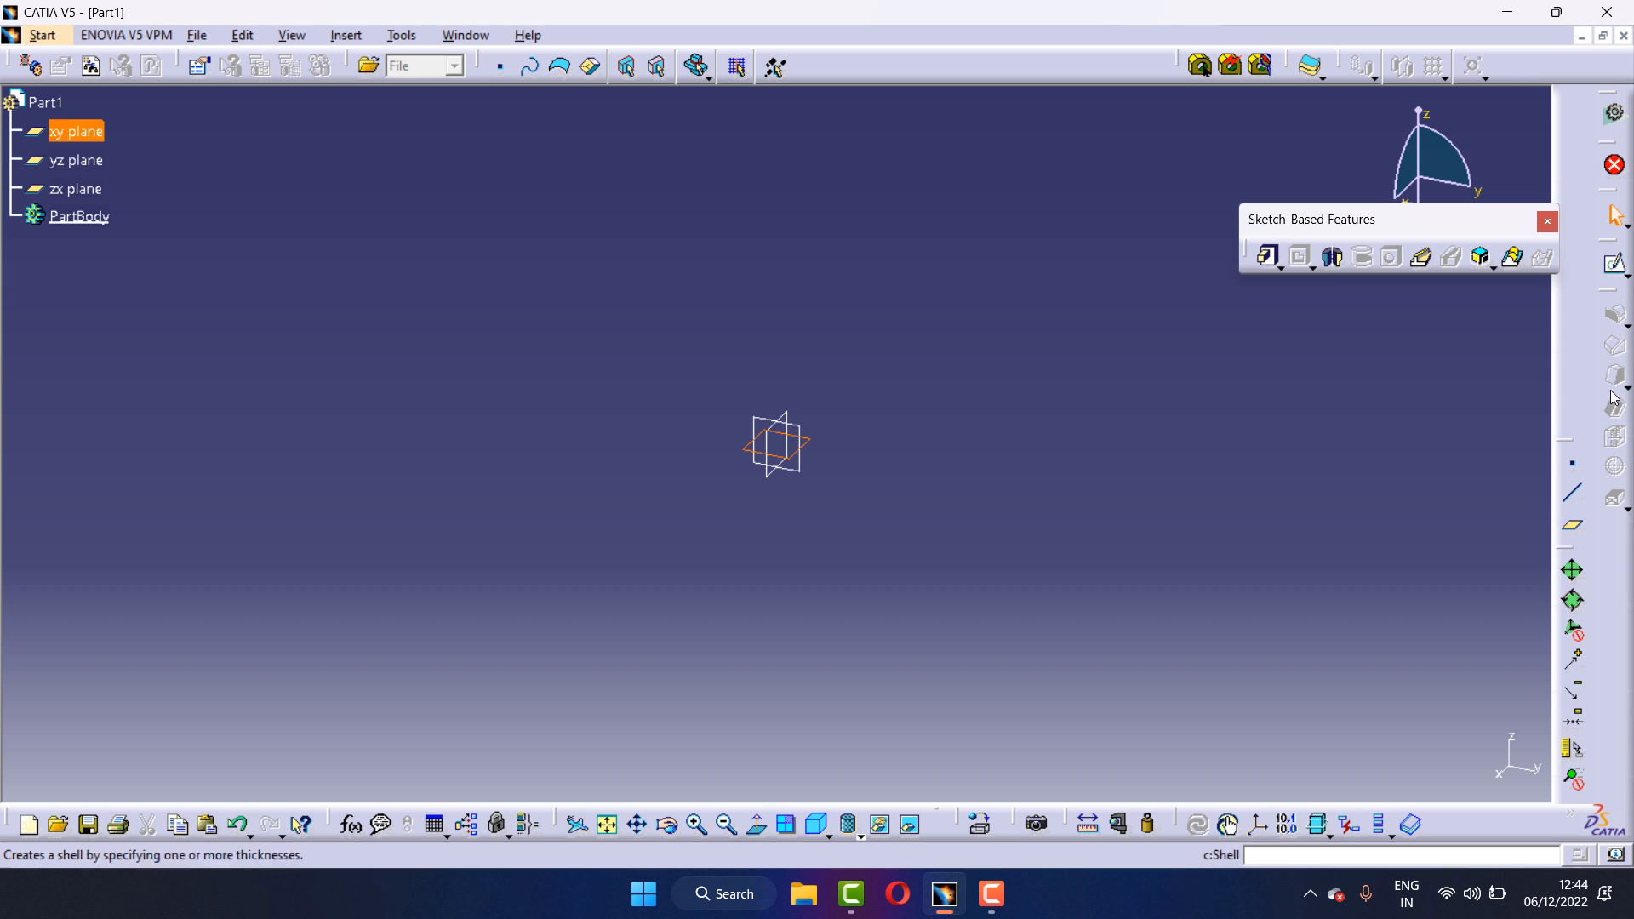
pyautogui.click(1615, 269)
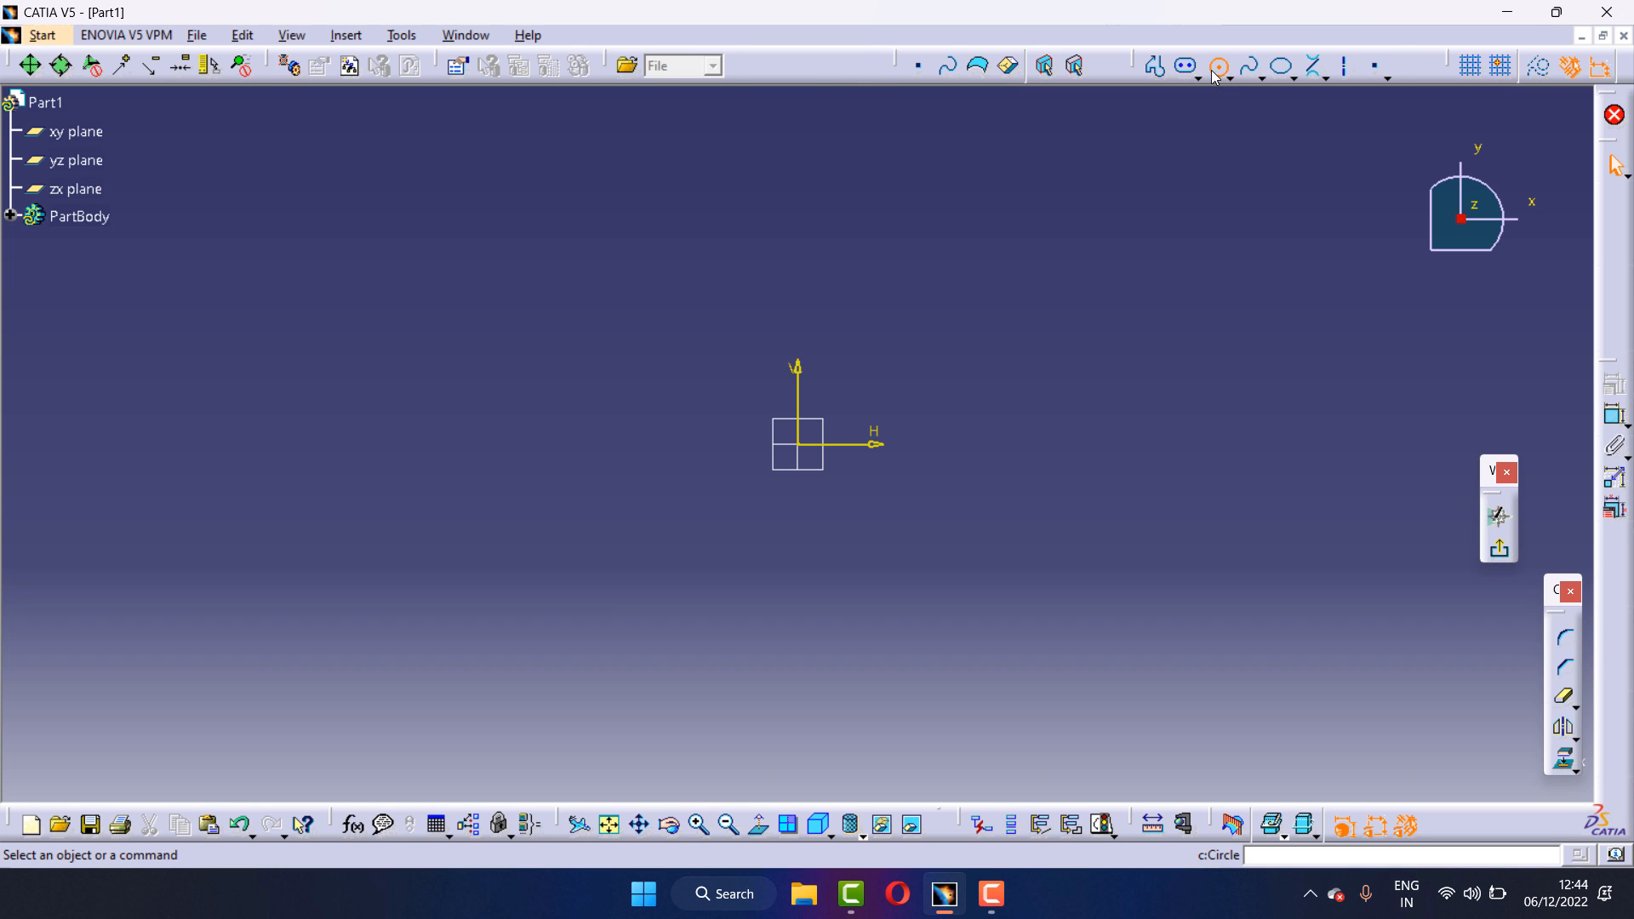
pyautogui.click(1217, 66)
pyautogui.click(797, 443)
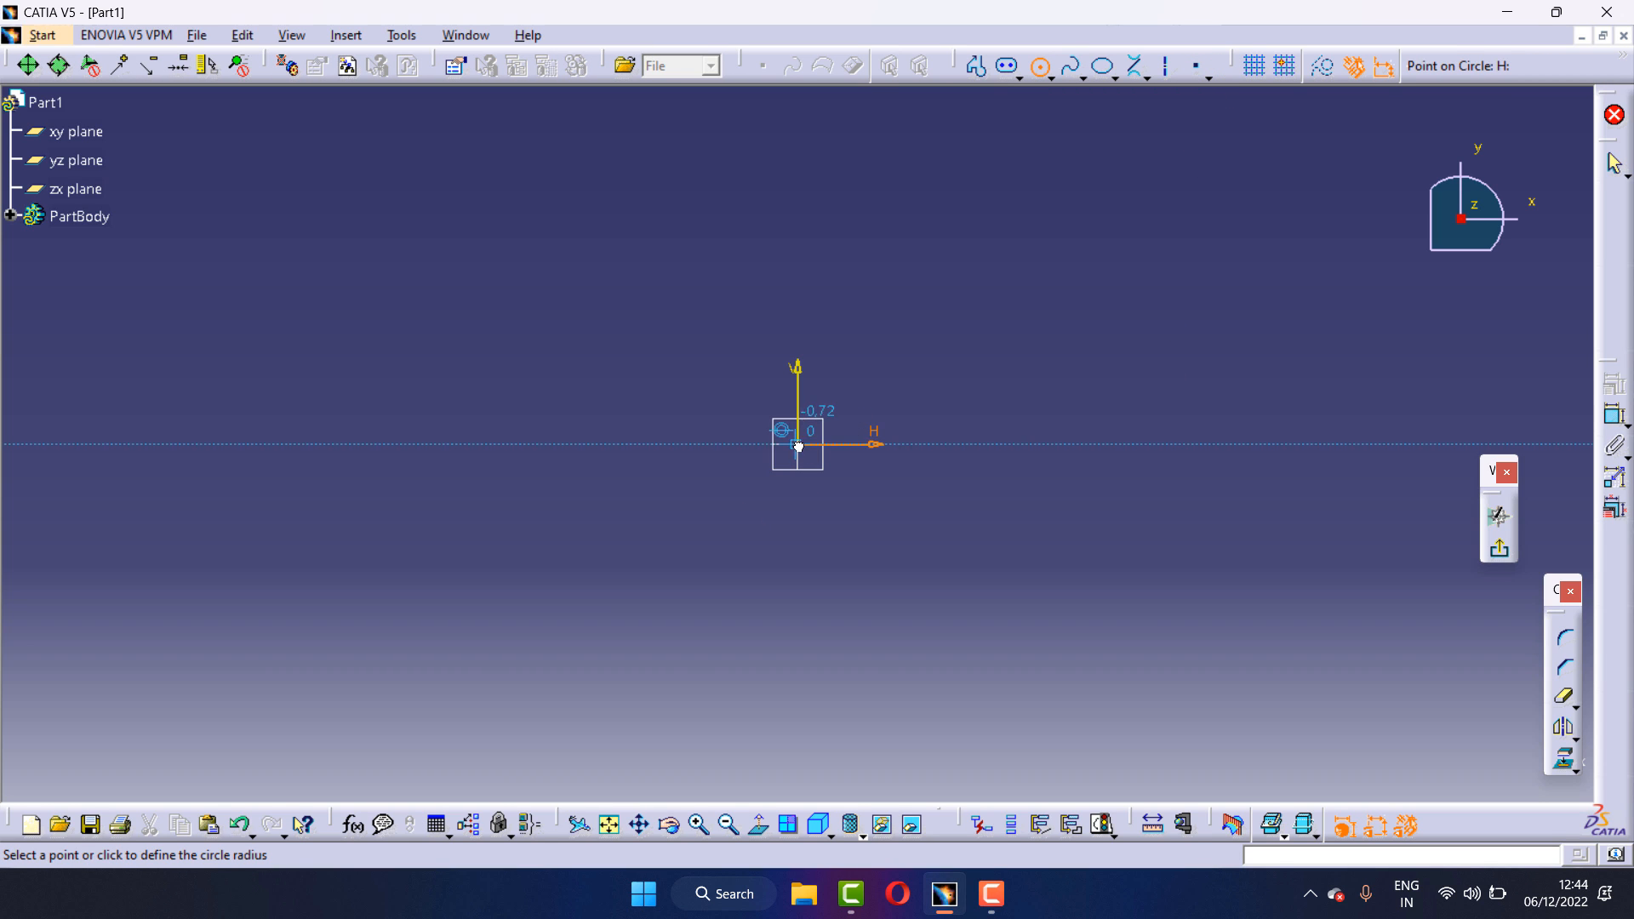
pyautogui.click(904, 467)
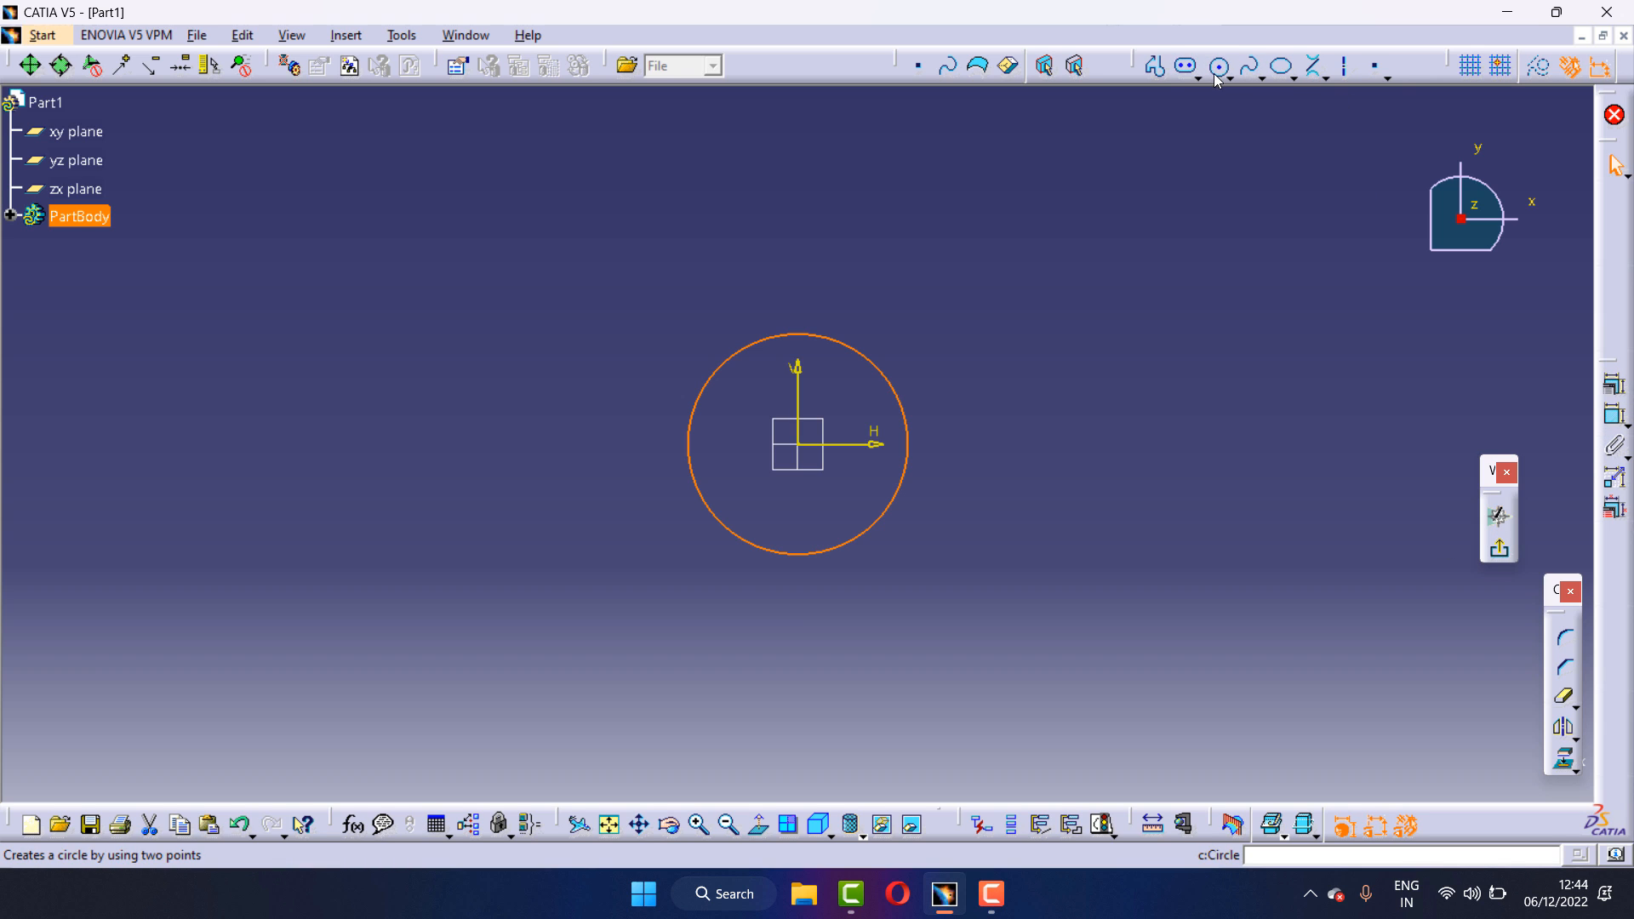
# Draw a smaller circle about 28.5 mm in diameter, centred on the vertical axis about 101 mm above the origin
pyautogui.click(1215, 72)
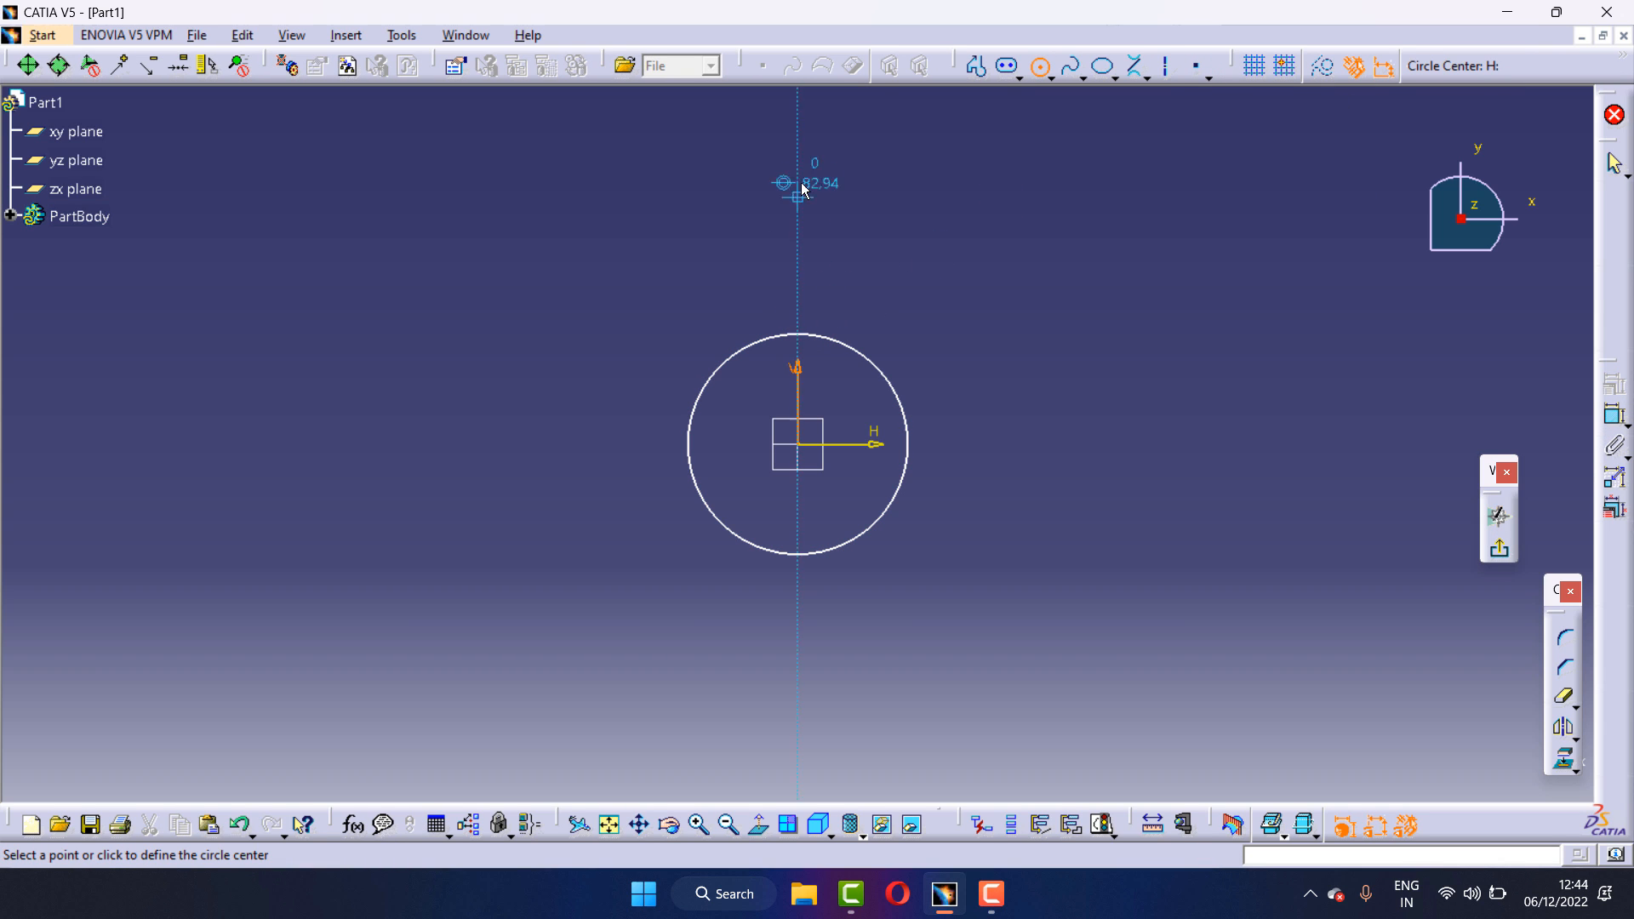
pyautogui.click(798, 142)
pyautogui.click(838, 160)
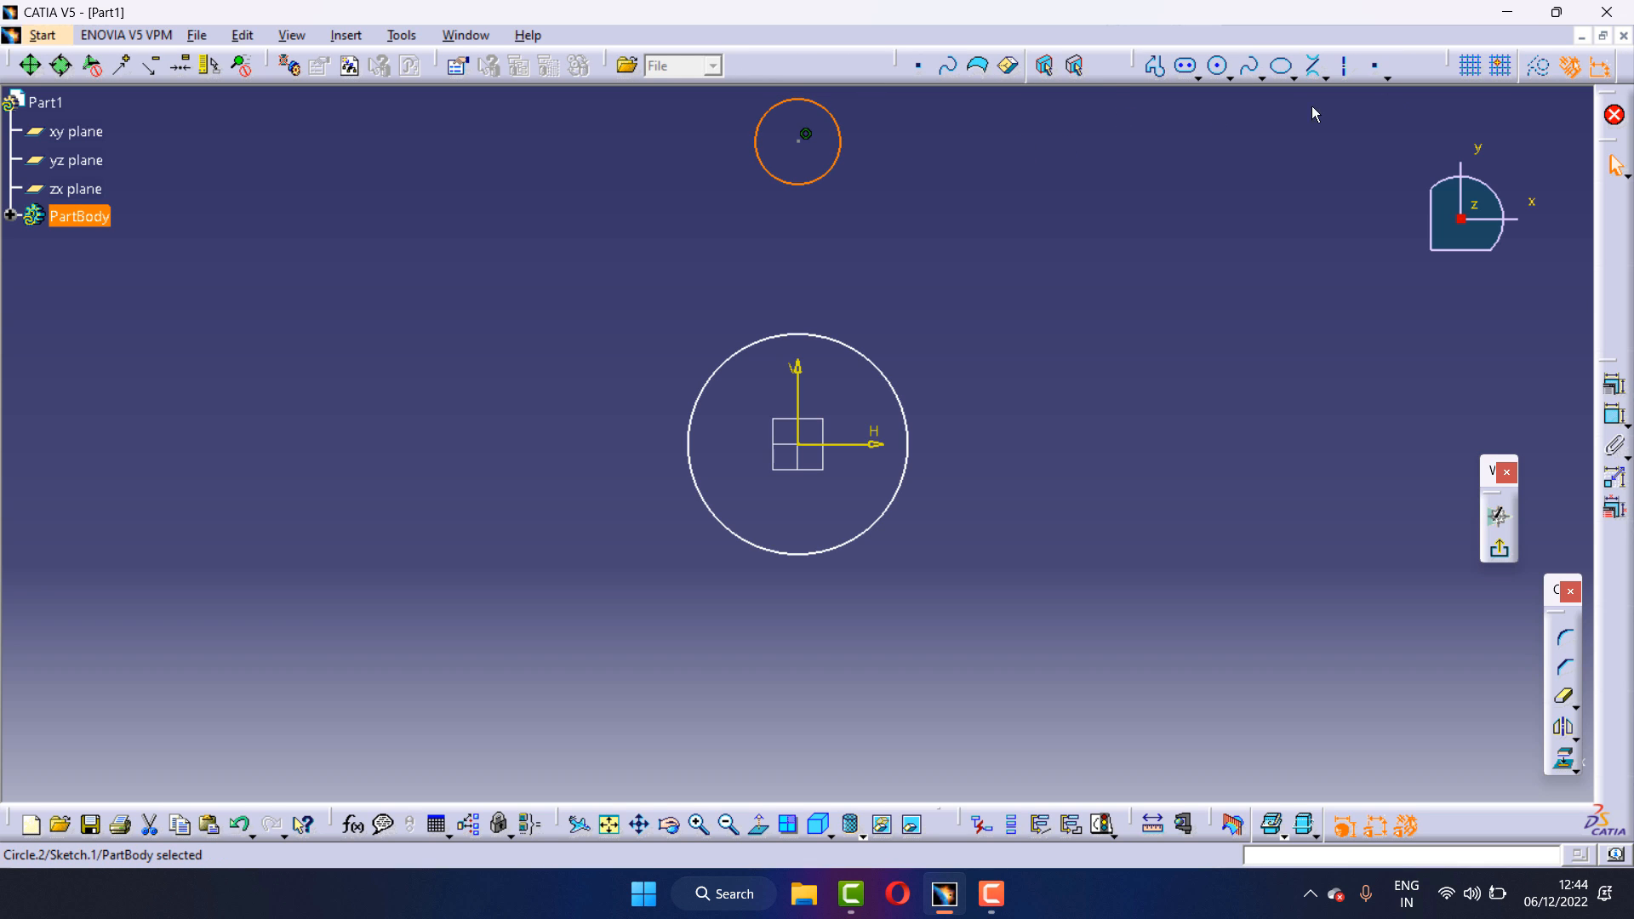
# Dimension the small upper circle's diameter and set it to 25 mm
pyautogui.click(1614, 417)
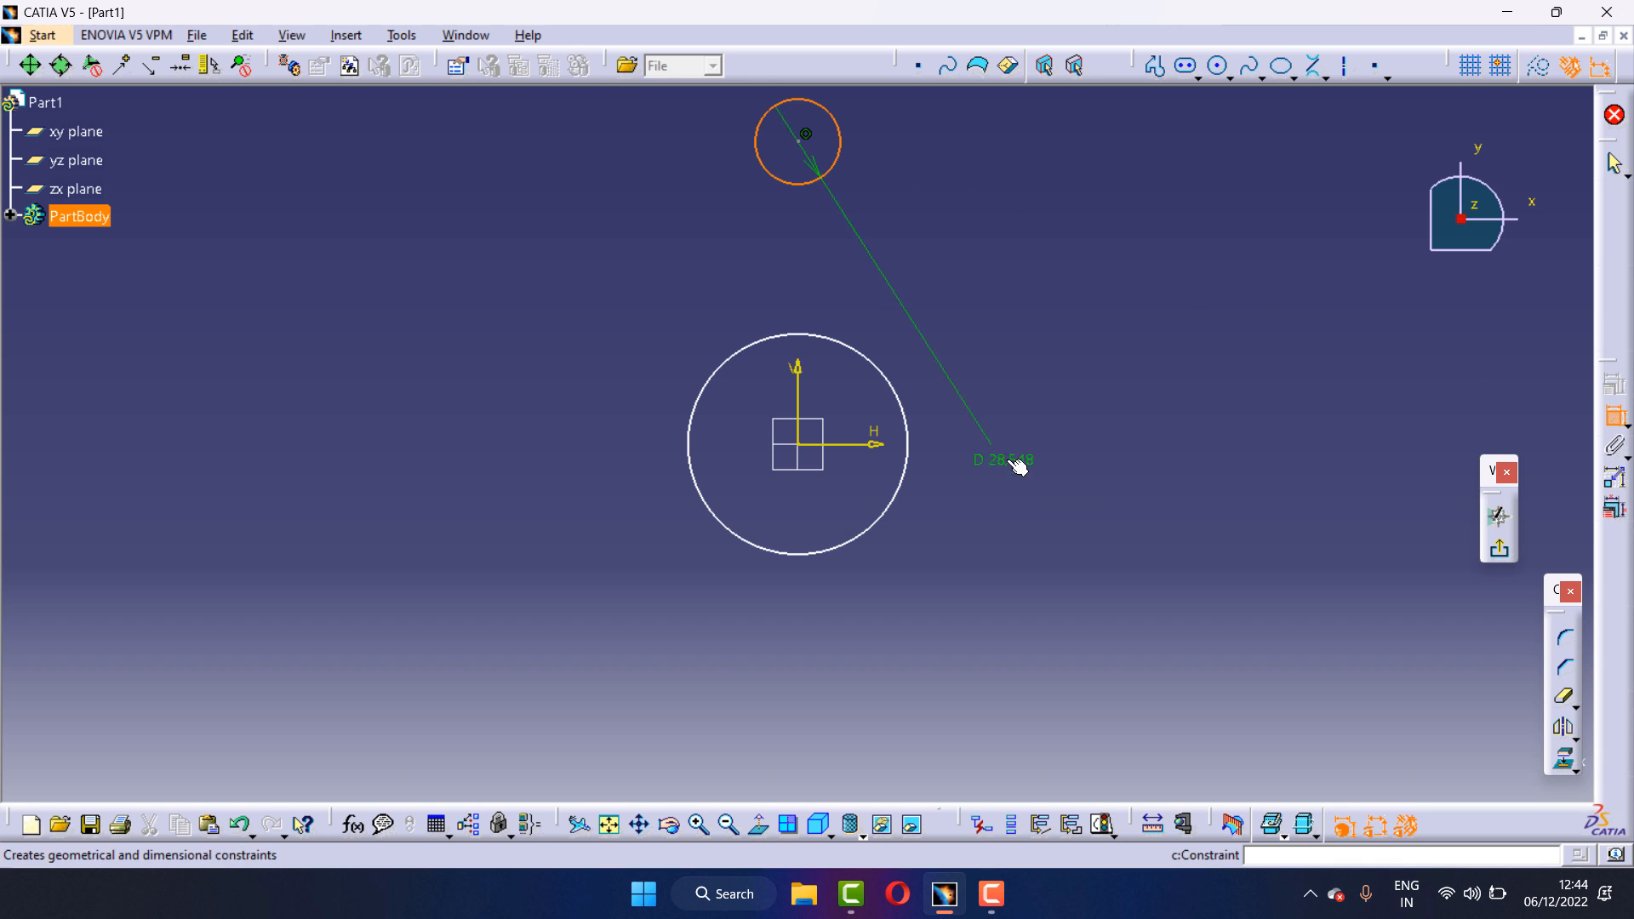
pyautogui.click(1047, 383)
pyautogui.doubleClick(1051, 380)
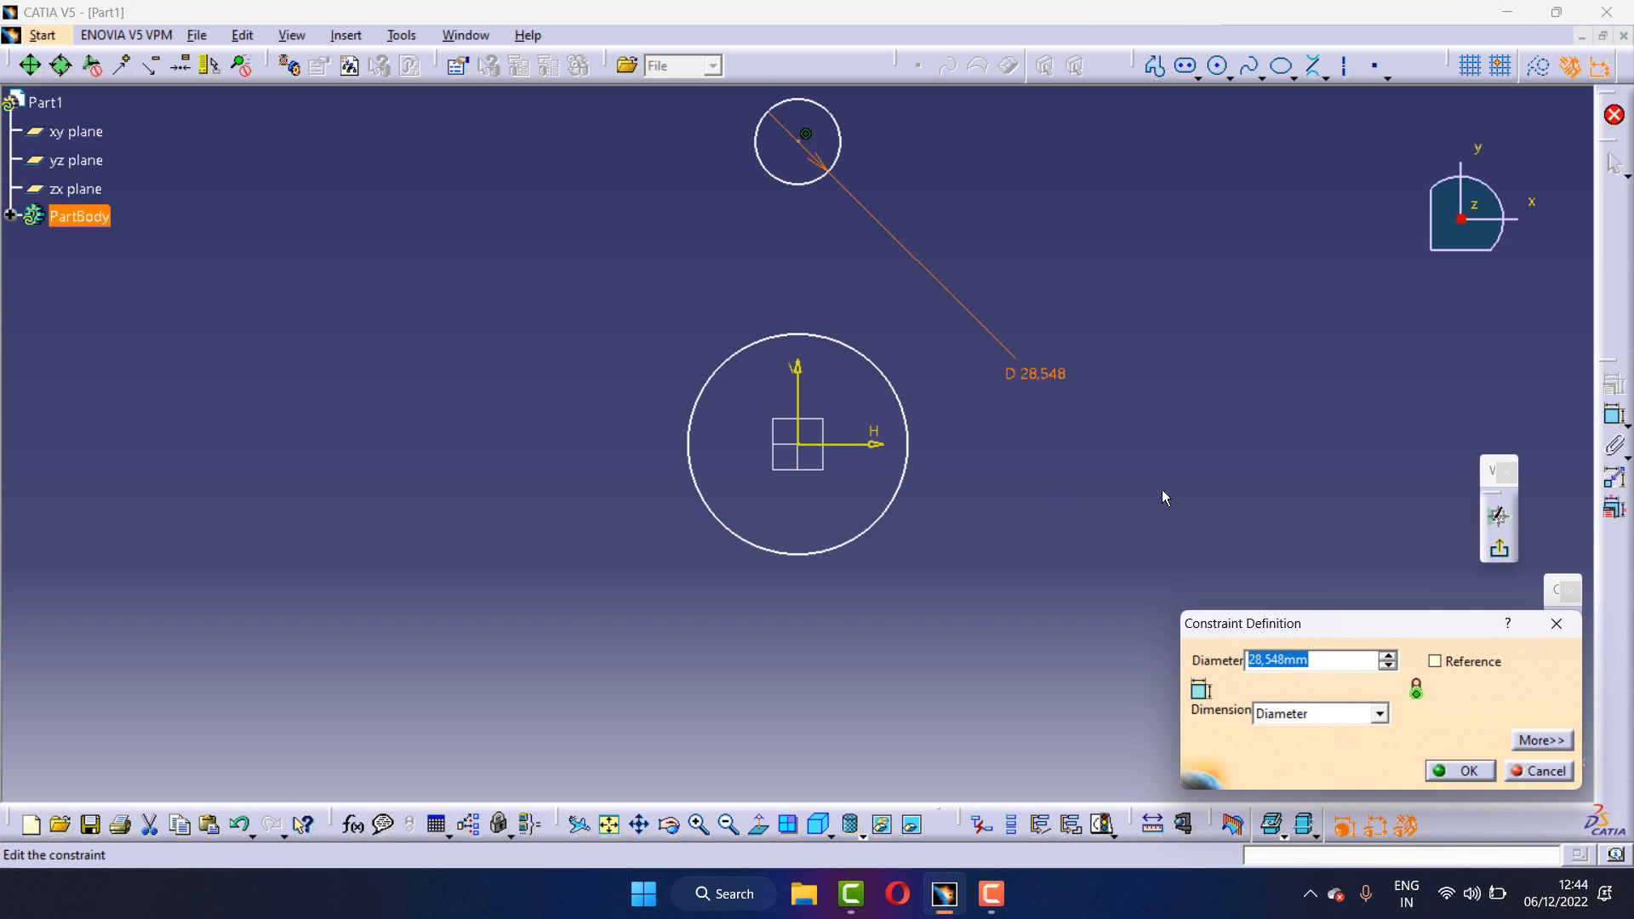
pyautogui.write('25')
pyautogui.click(1474, 768)
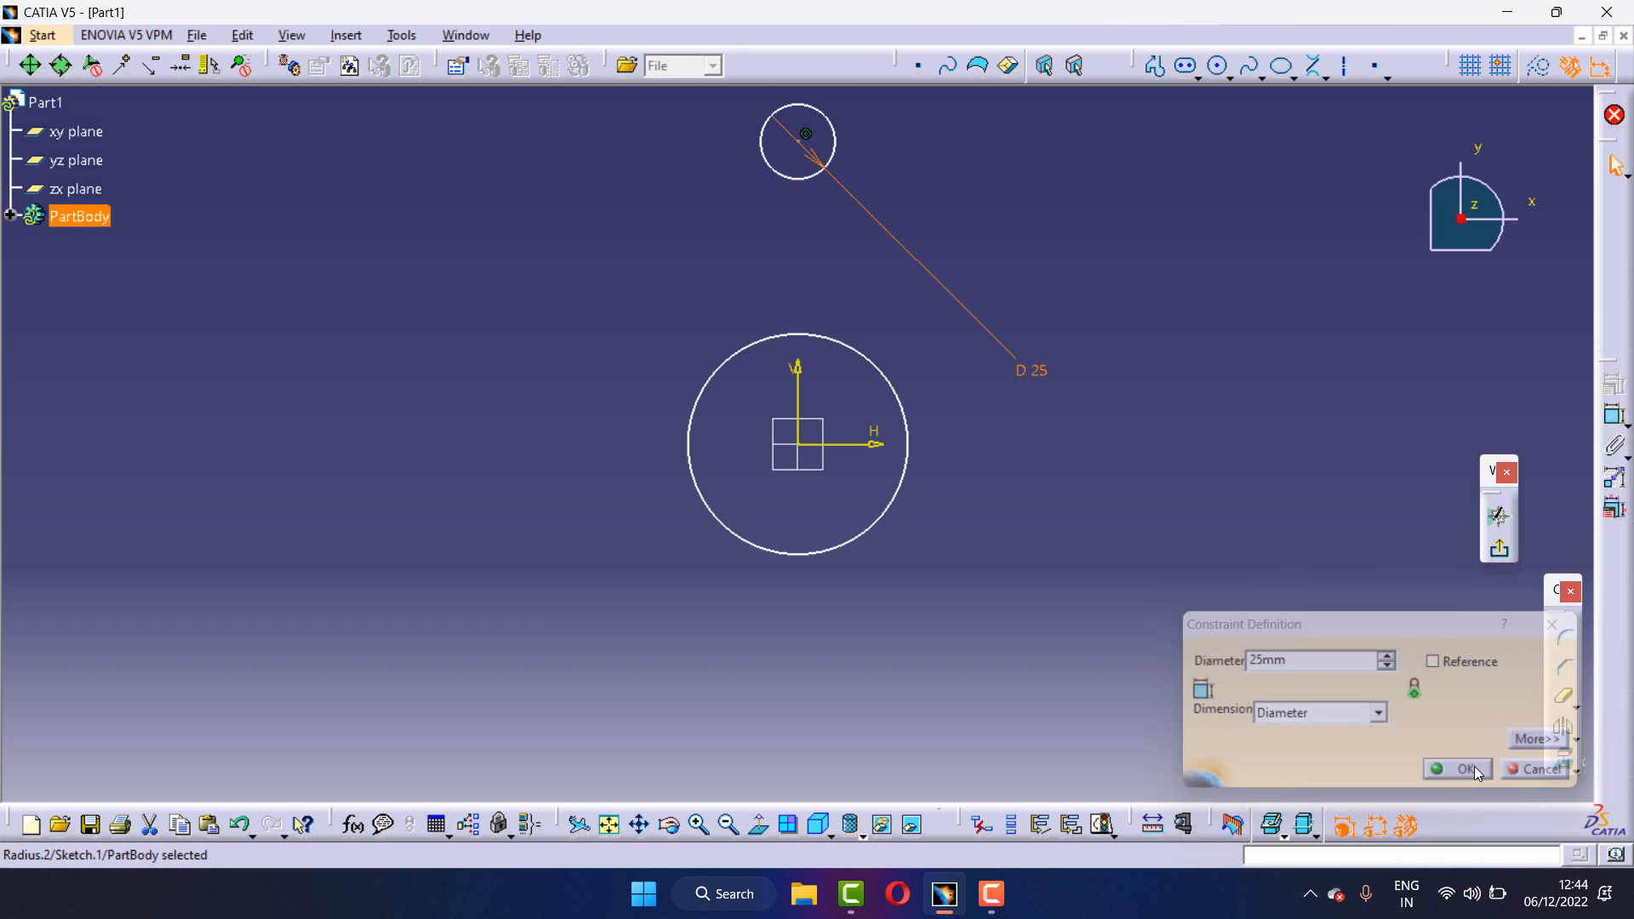
# Dimension the large origin circle's diameter and set it to 80 mm
pyautogui.click(1613, 416)
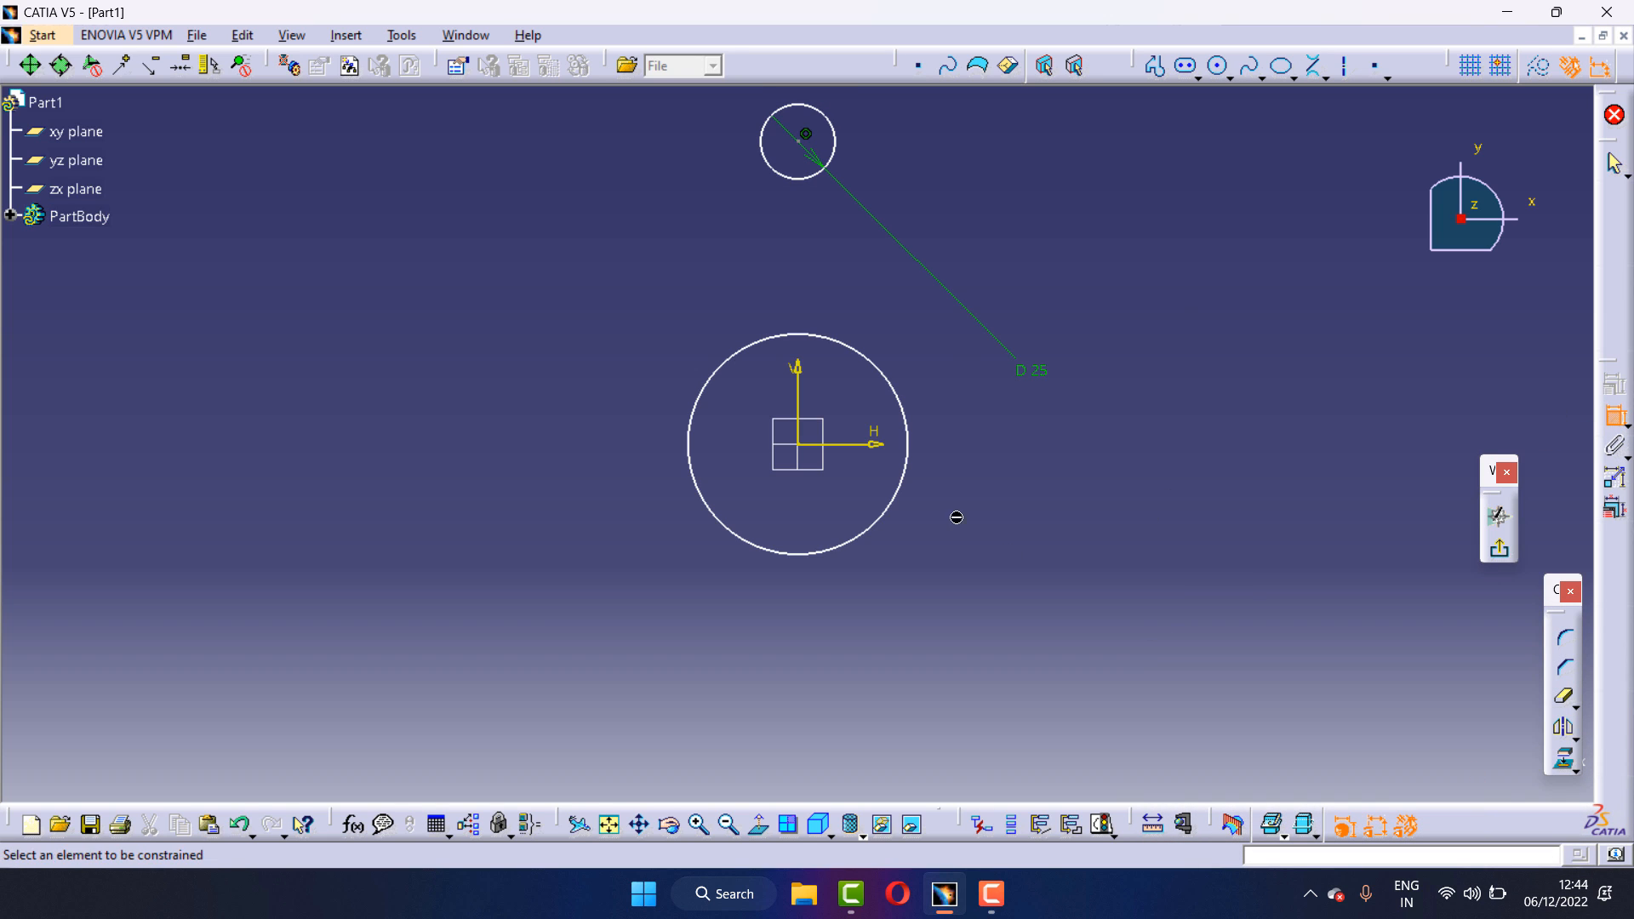
pyautogui.click(907, 445)
pyautogui.click(997, 445)
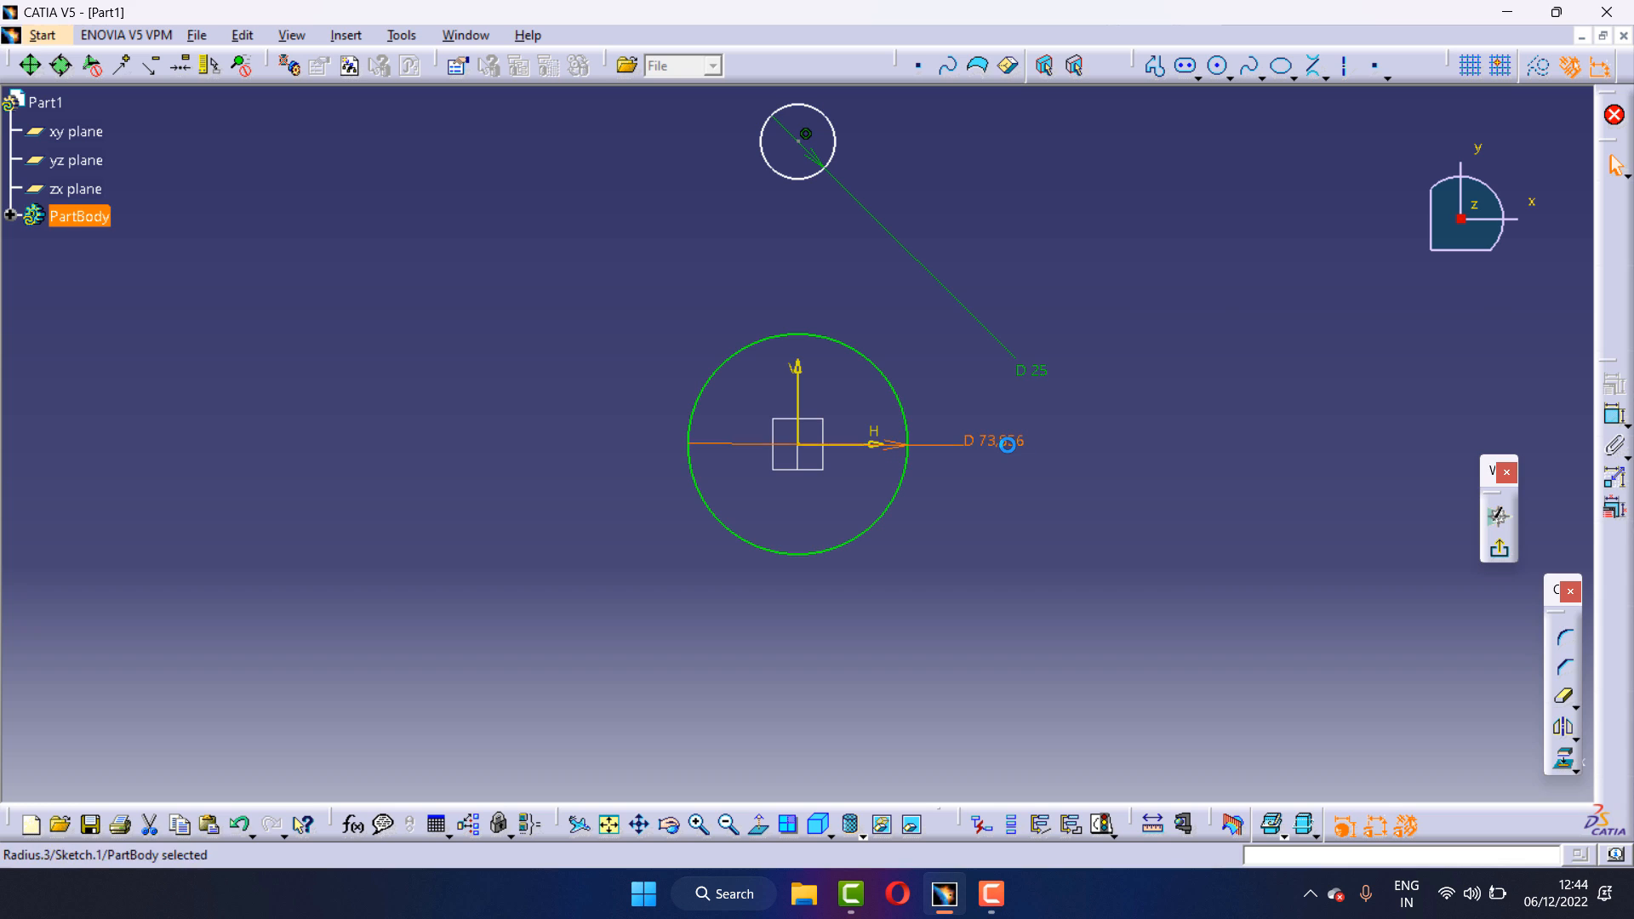
pyautogui.doubleClick(1008, 444)
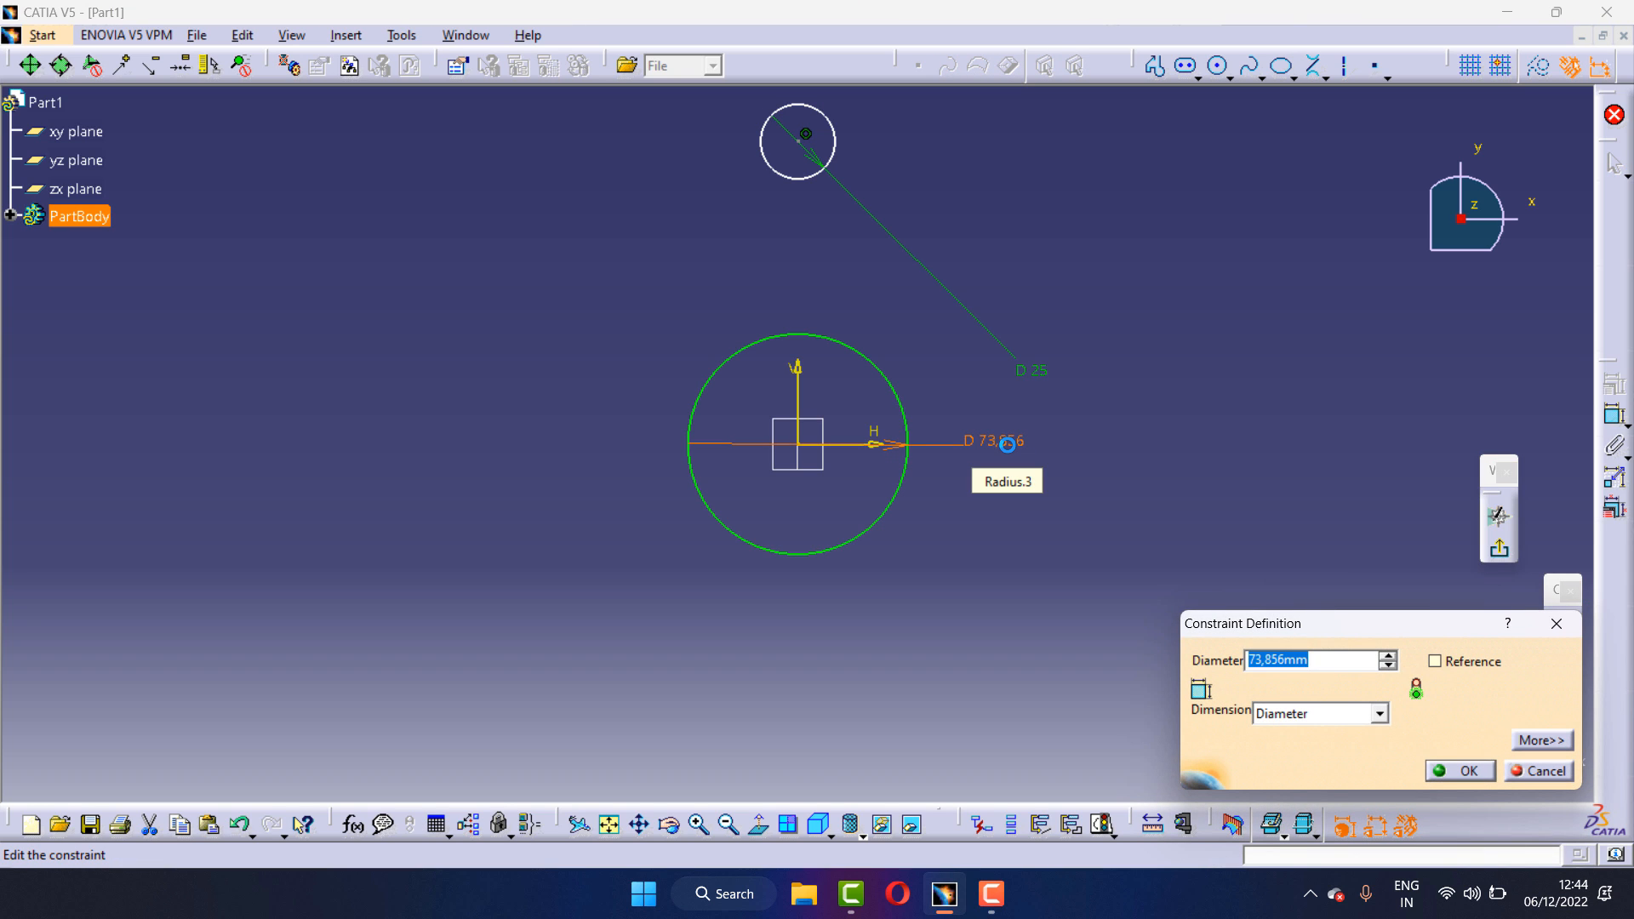
pyautogui.write('80')
pyautogui.click(1475, 771)
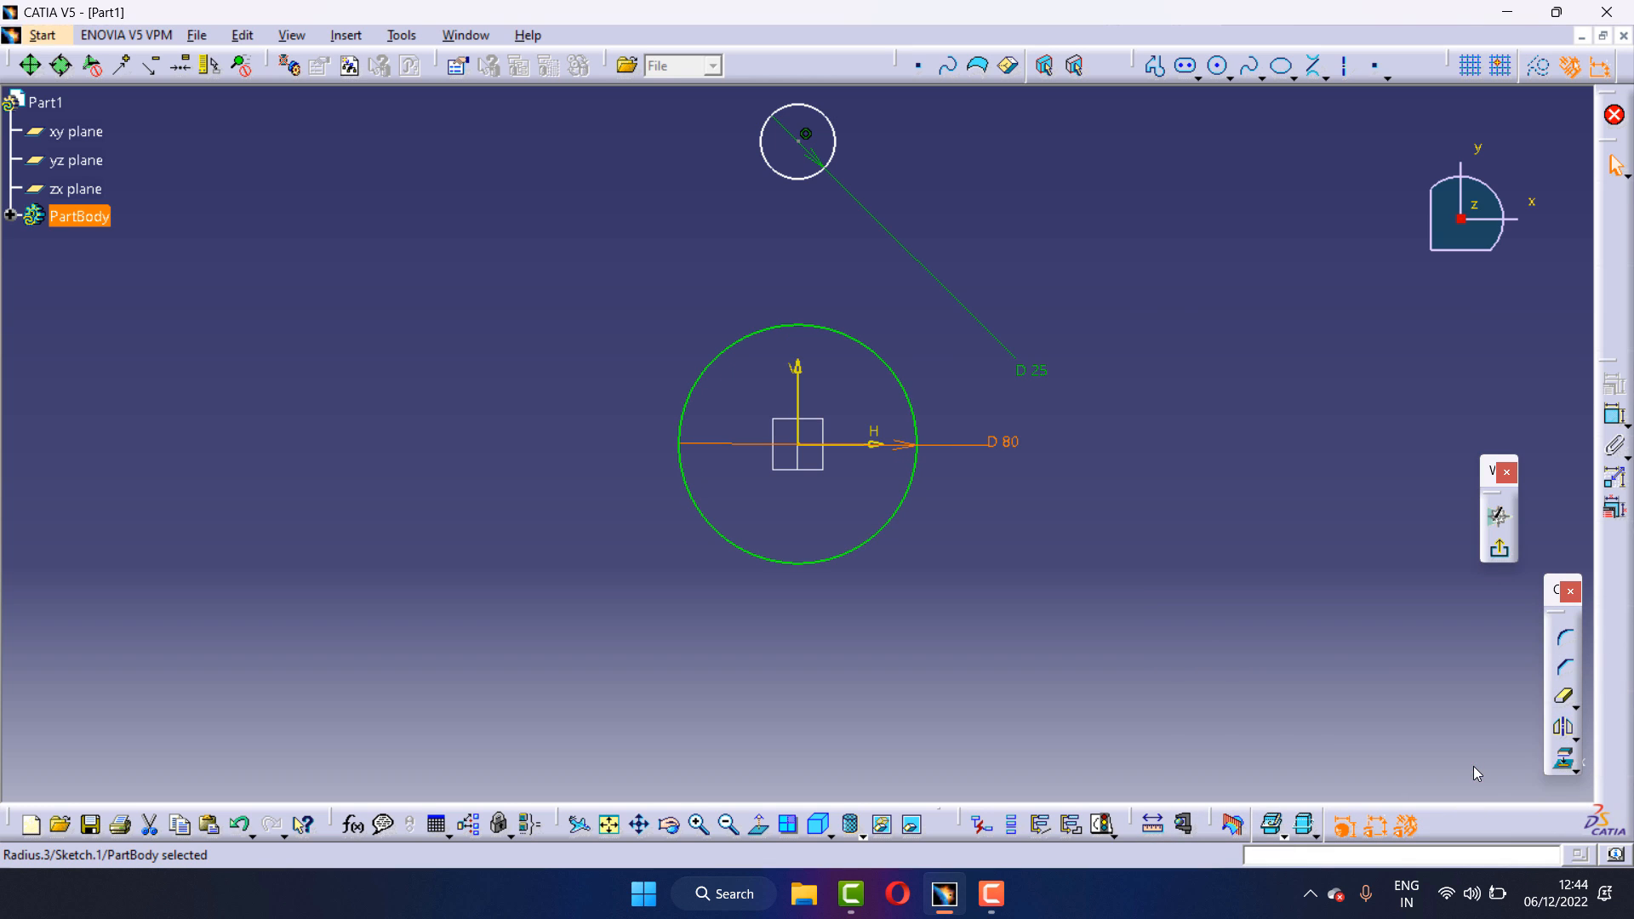
# Set the small upper circle's diameter to 30 mm
pyautogui.click(1613, 414)
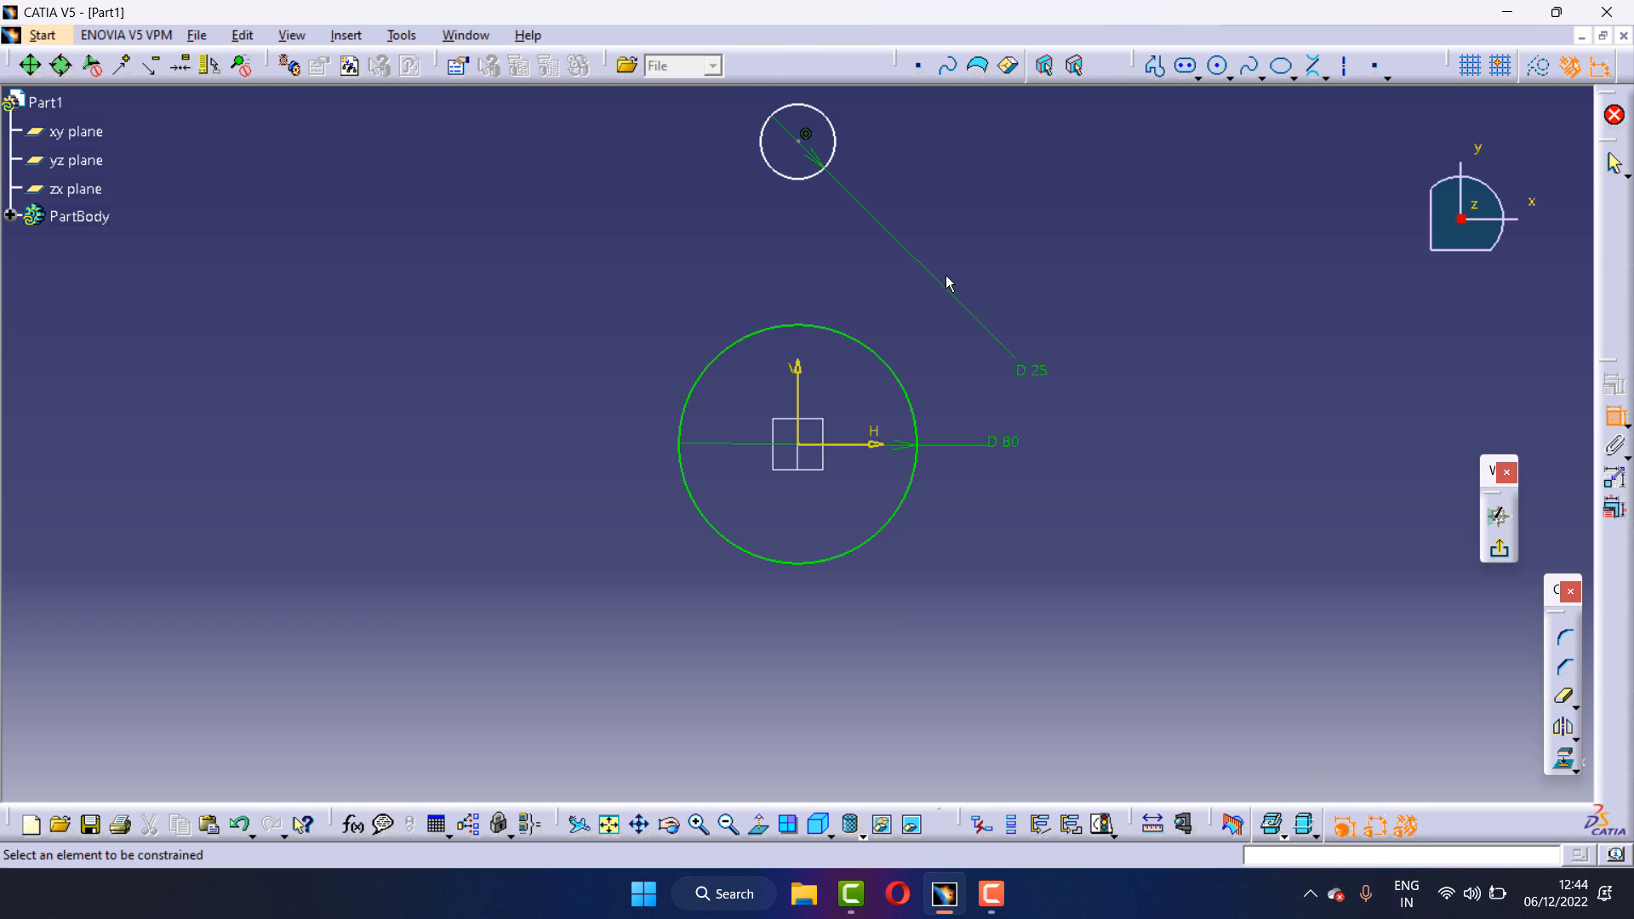
pyautogui.doubleClick(1037, 374)
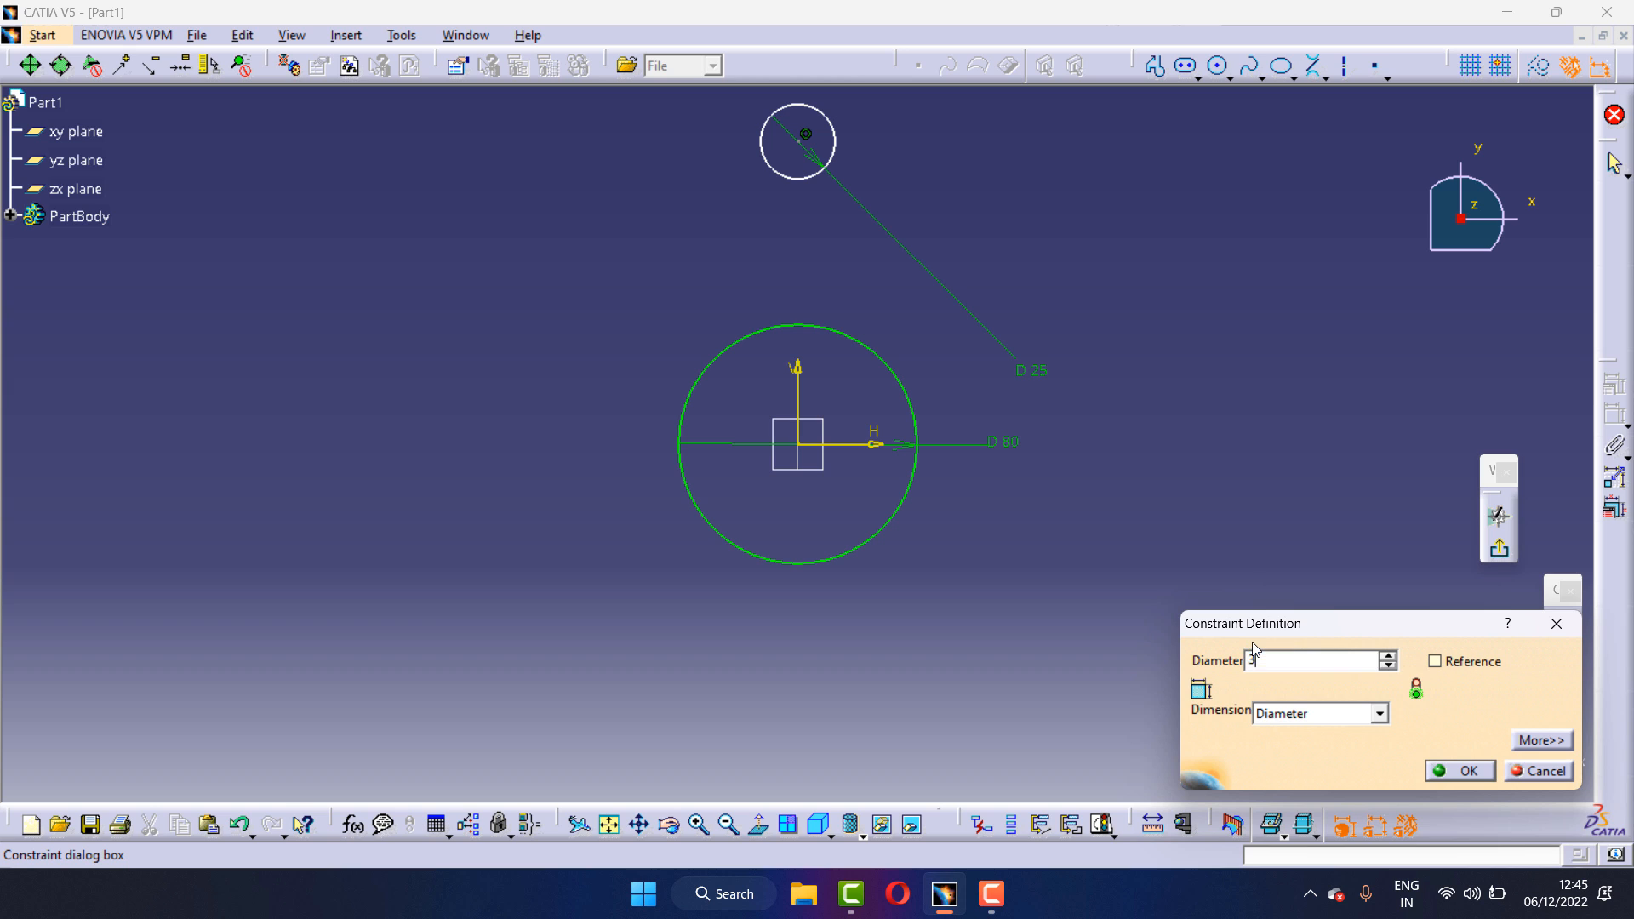
pyautogui.write('30')
pyautogui.click(1470, 776)
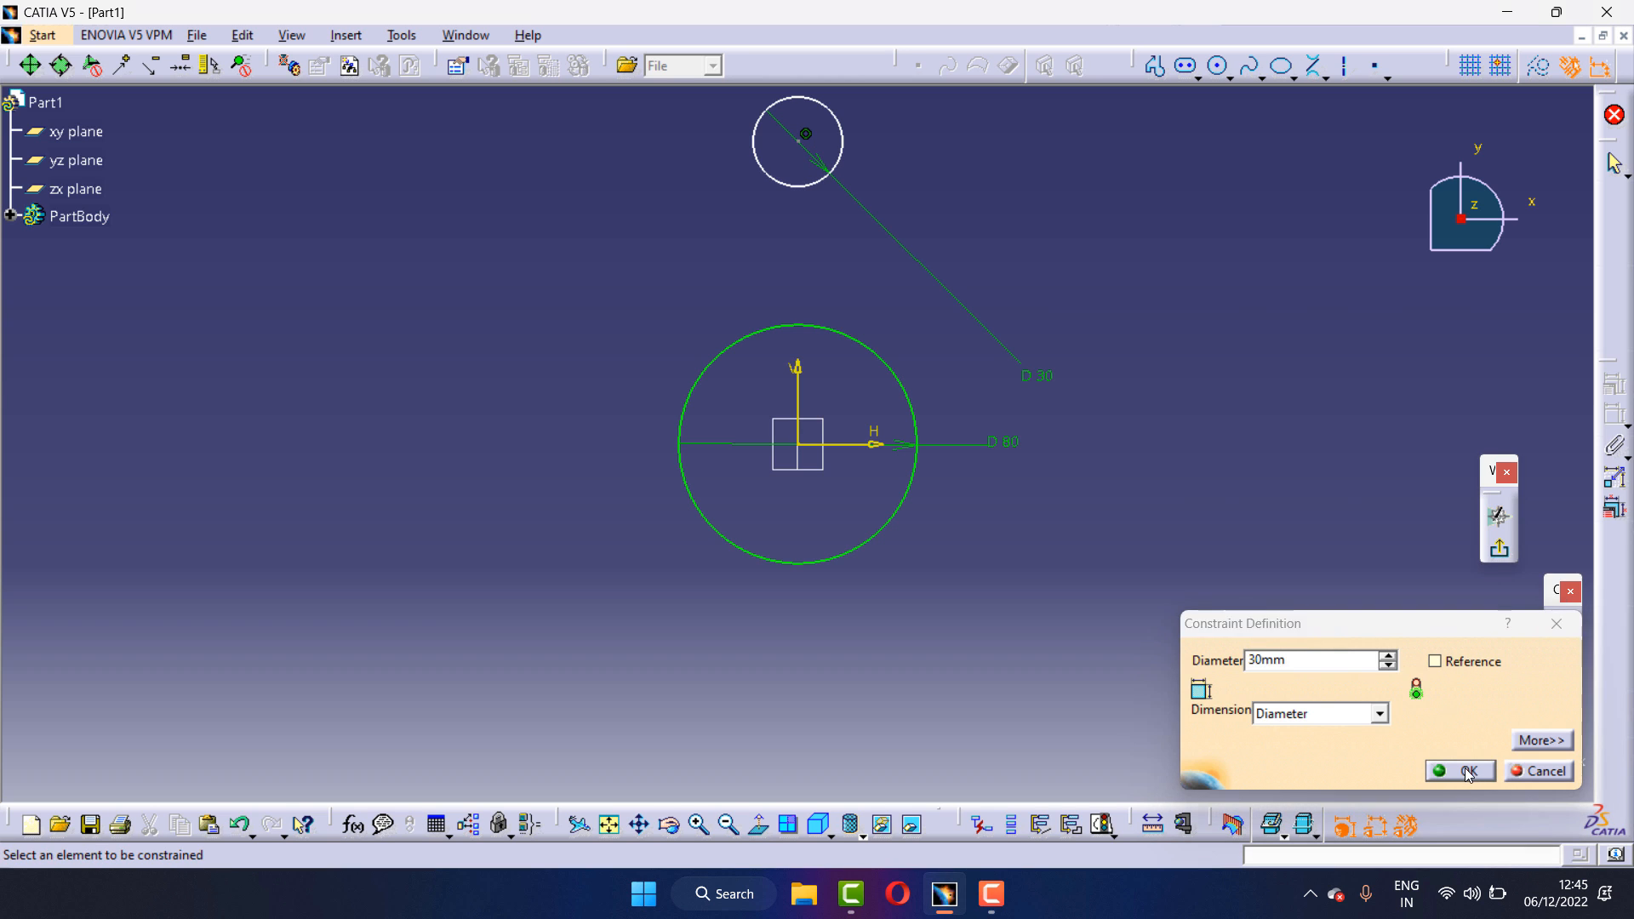
# Set the small upper circle's diameter to 40 mm
pyautogui.doubleClick(1040, 375)
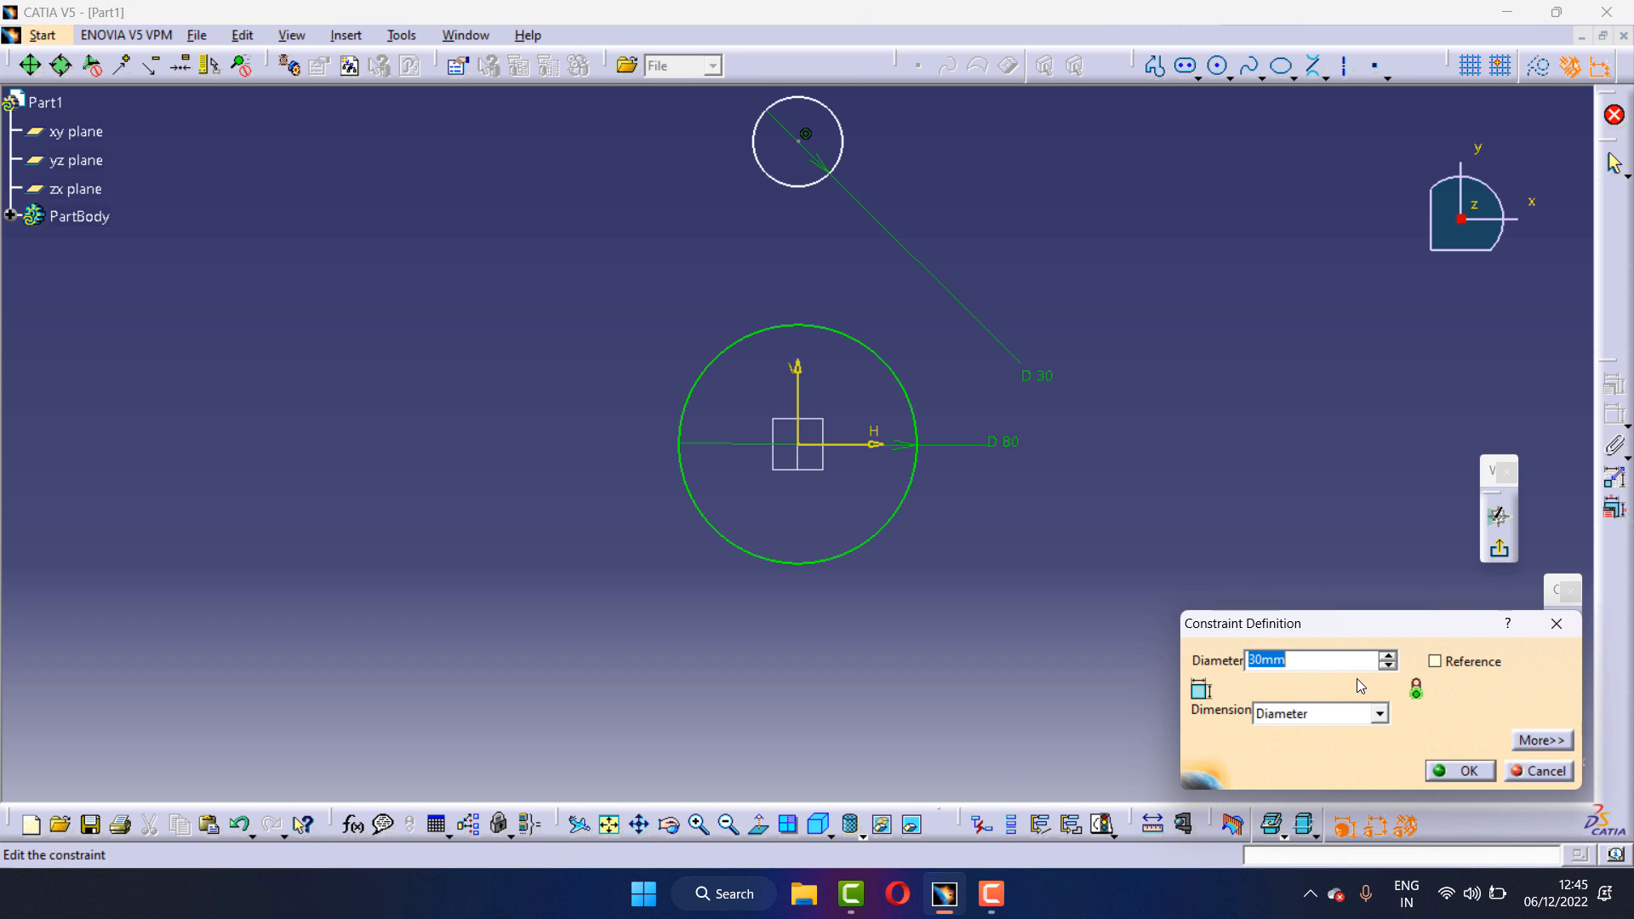
pyautogui.write('40')
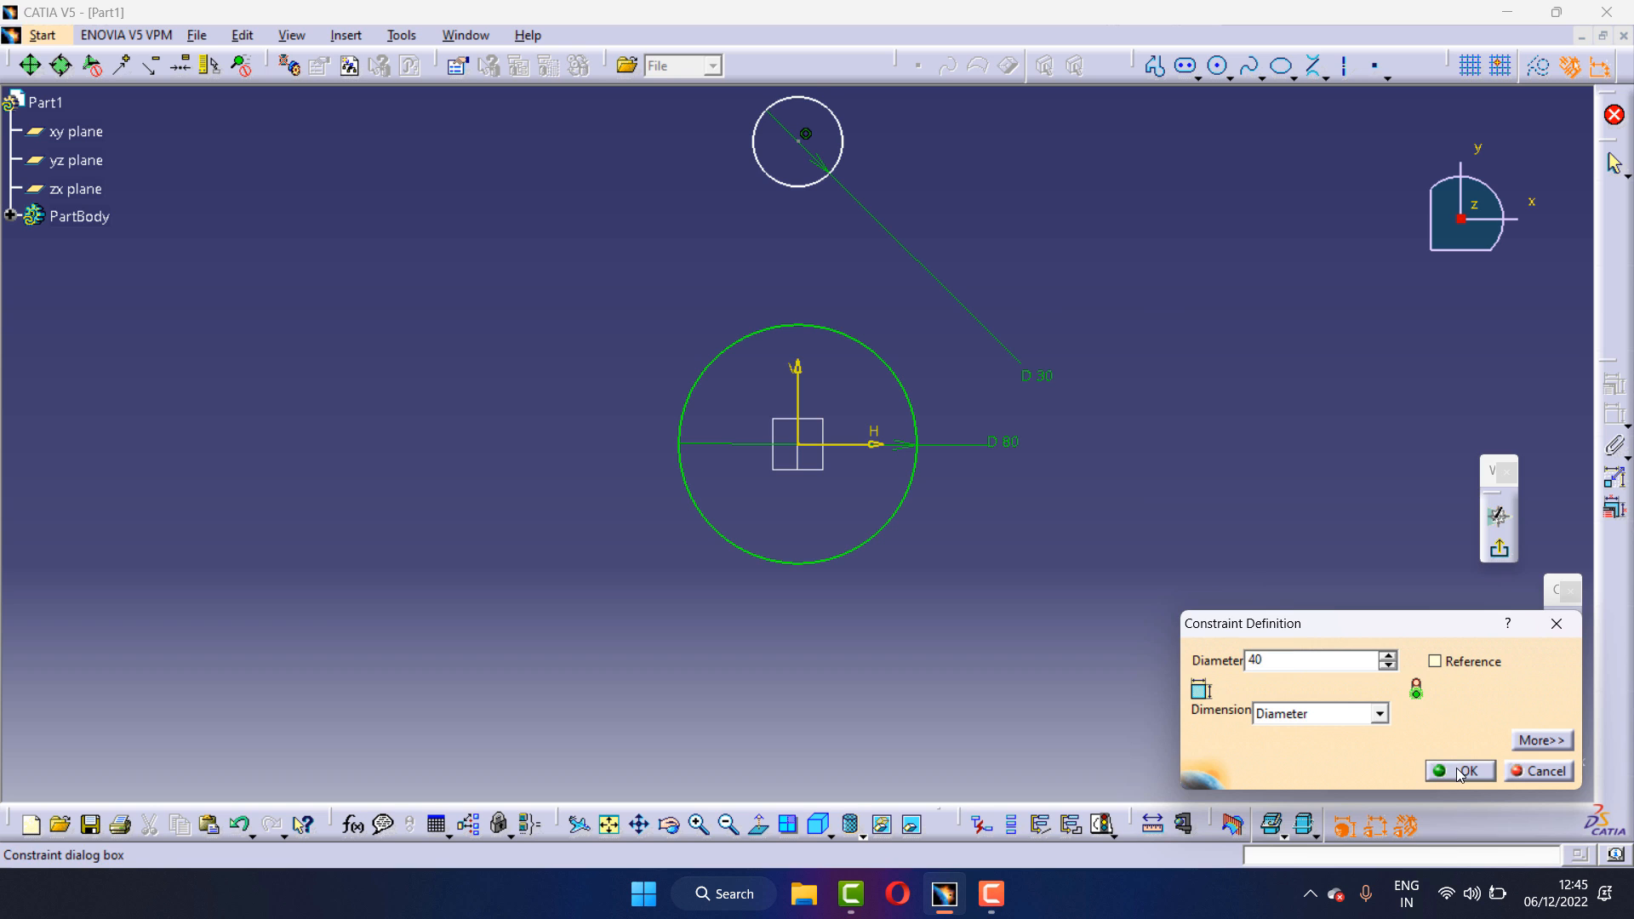
pyautogui.click(1438, 769)
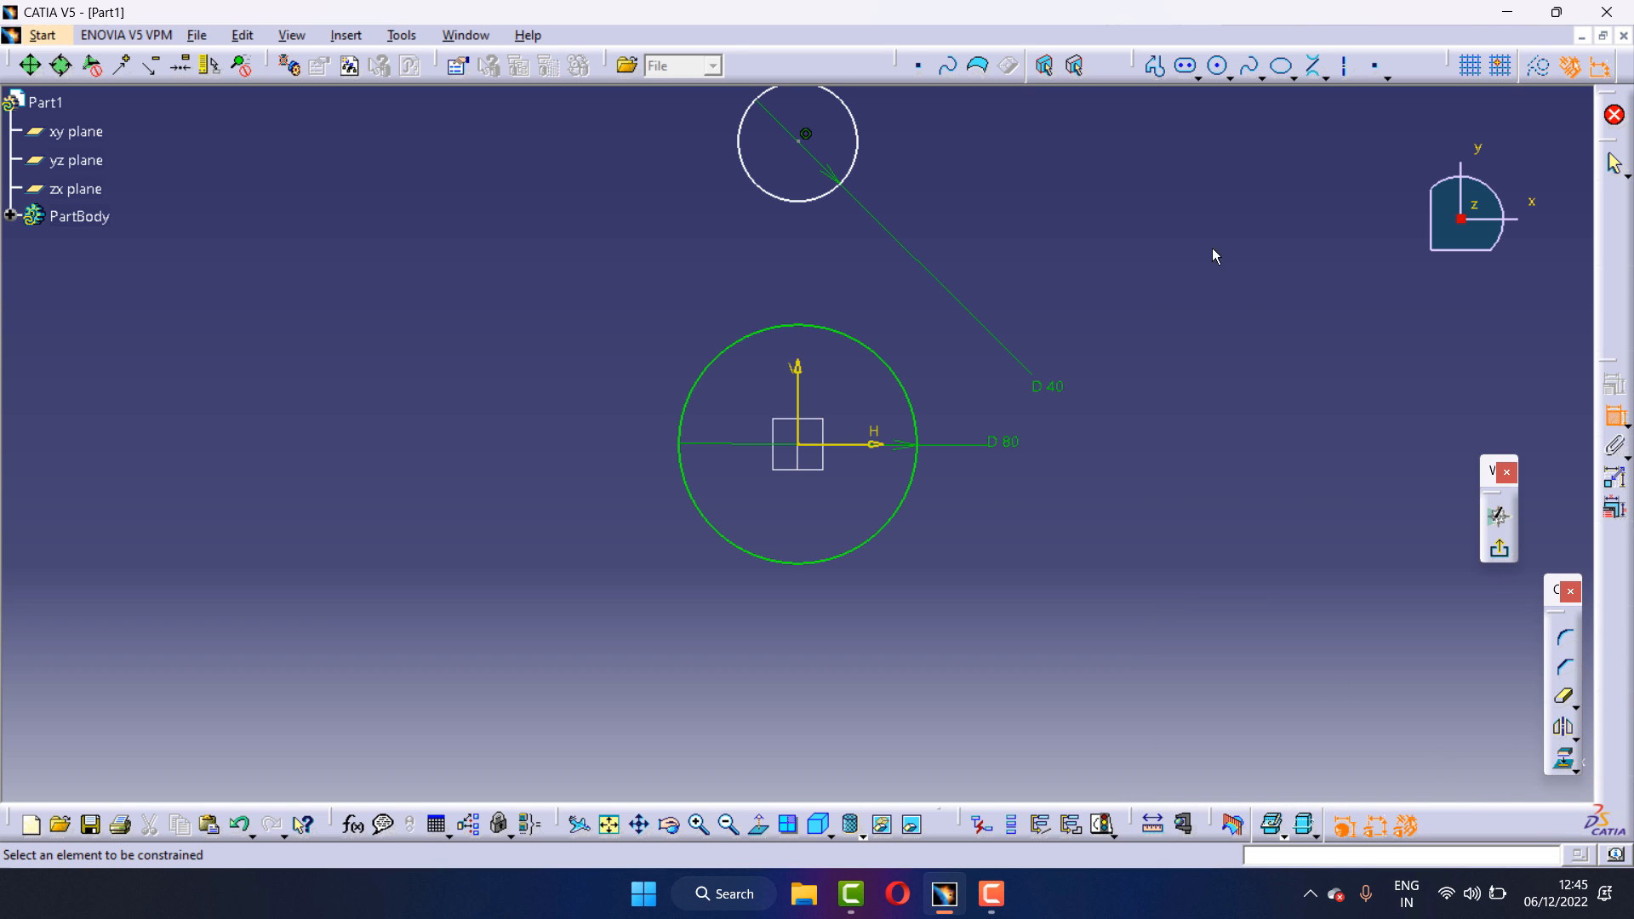
# Dimension the vertical distance from the origin to the upper circle's centre and set it to 80 mm
pyautogui.click(800, 446)
pyautogui.click(798, 141)
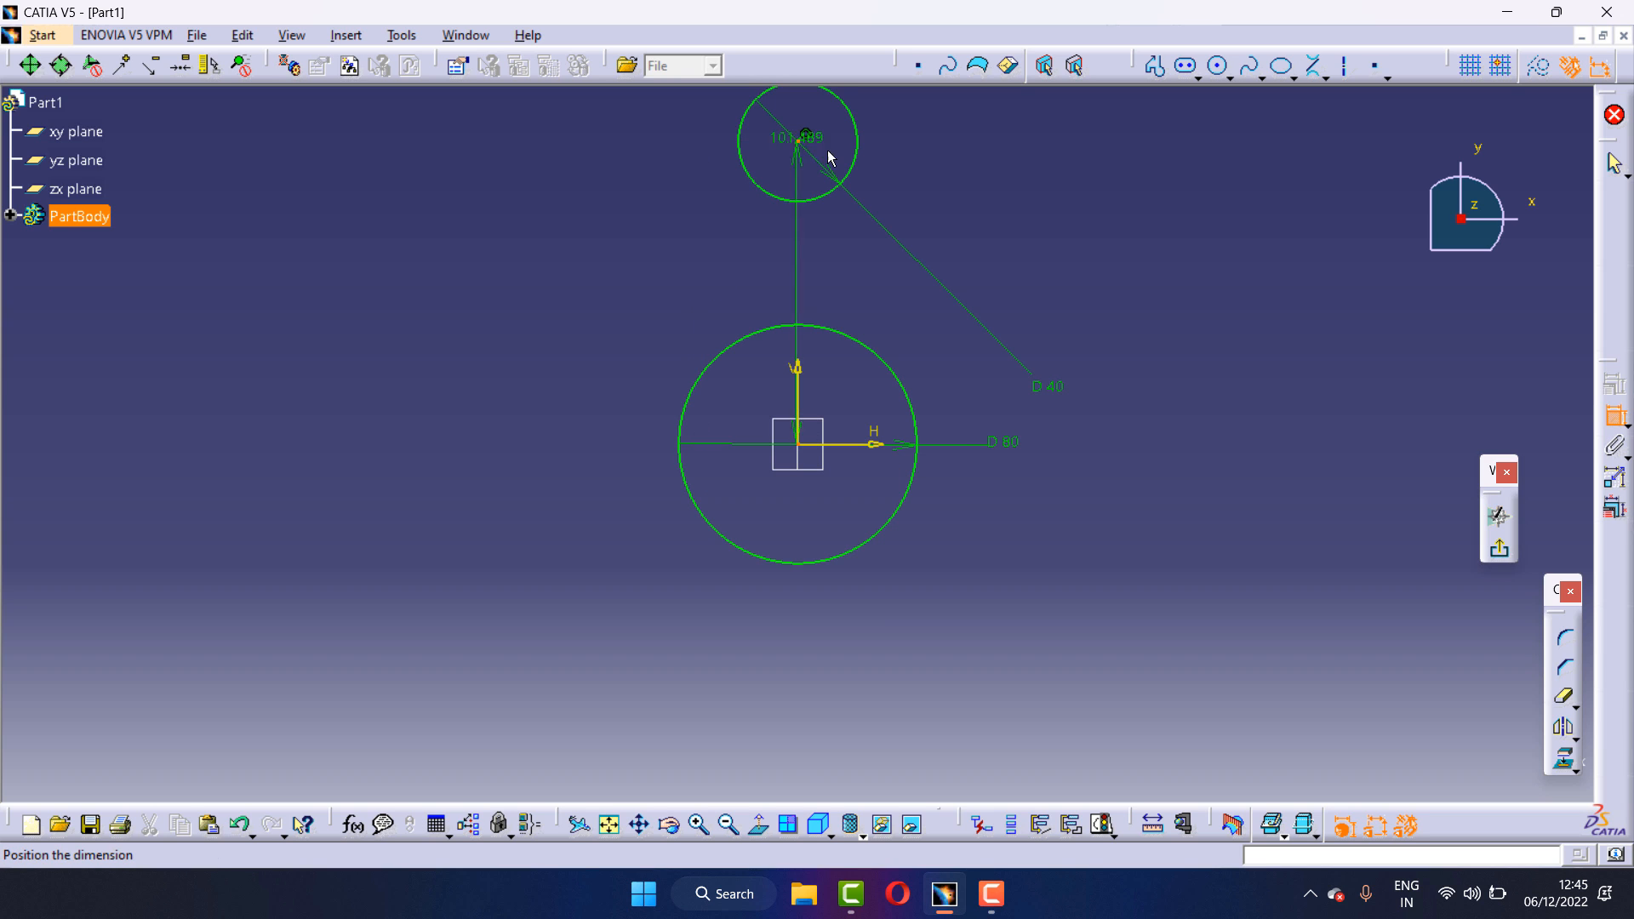
pyautogui.click(1105, 212)
pyautogui.doubleClick(1113, 211)
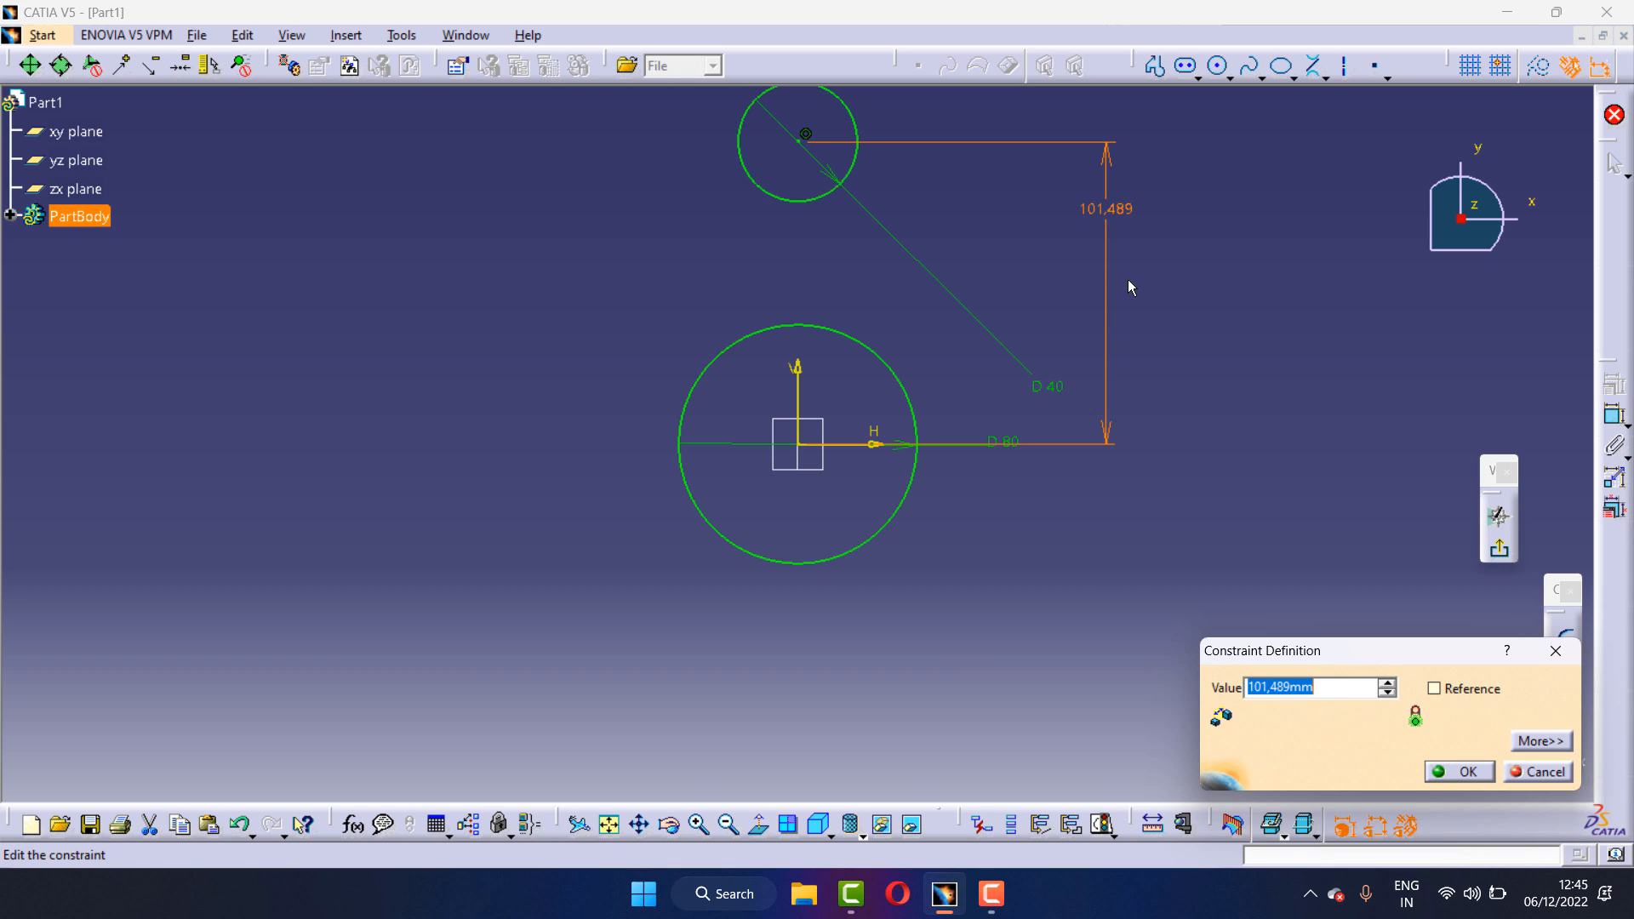
pyautogui.write('80')
pyautogui.click(1474, 772)
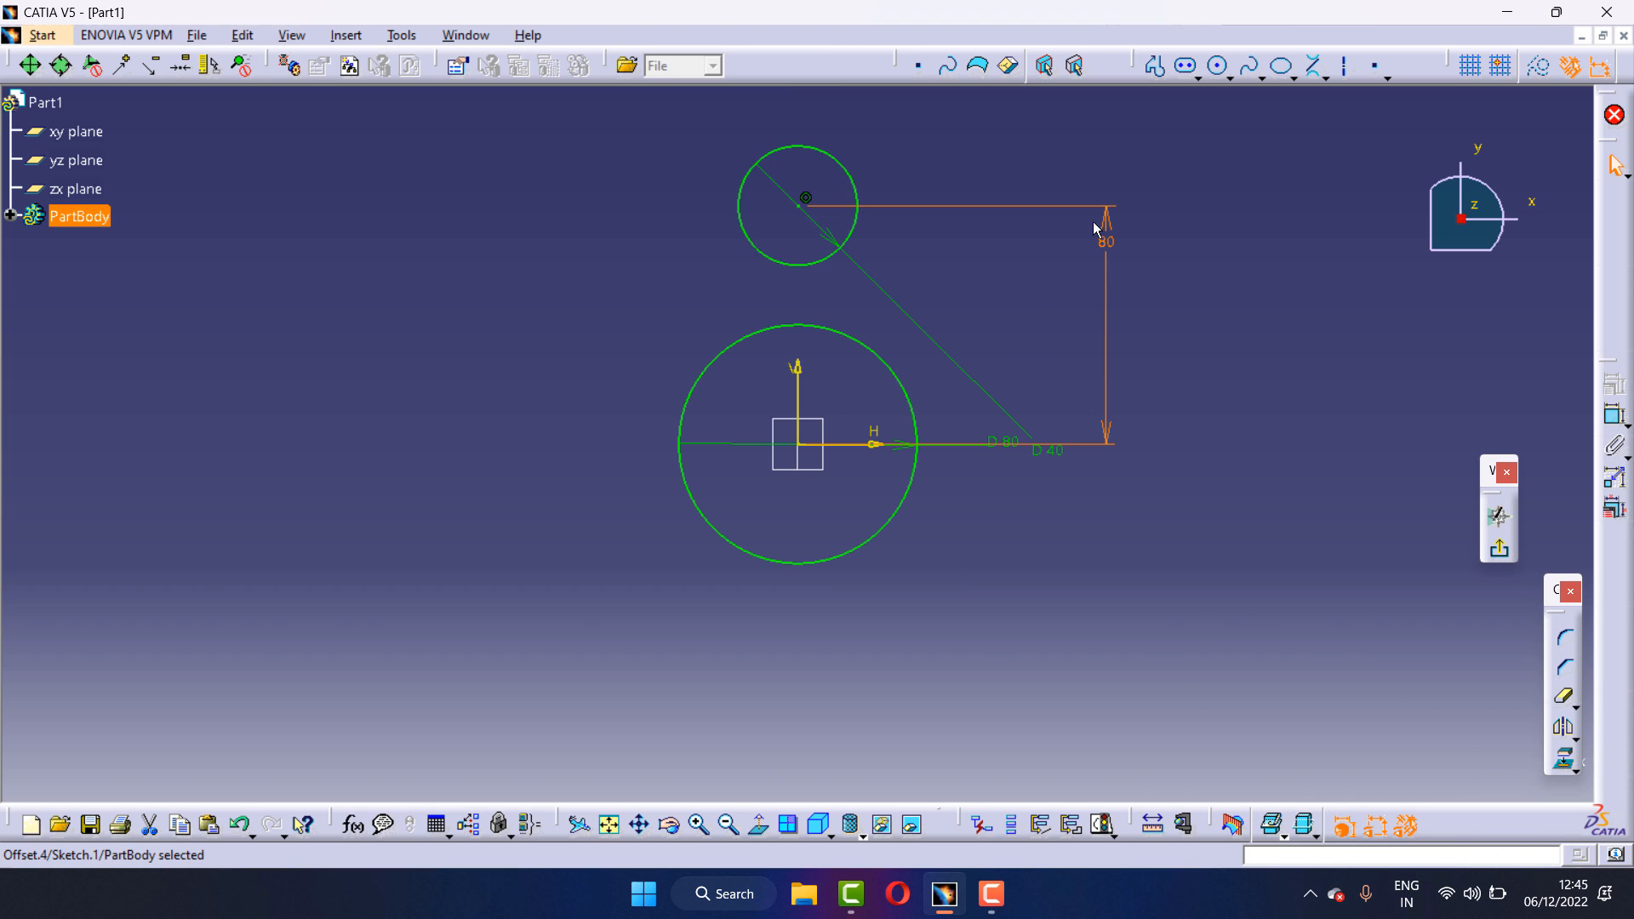
pyautogui.click(1324, 76)
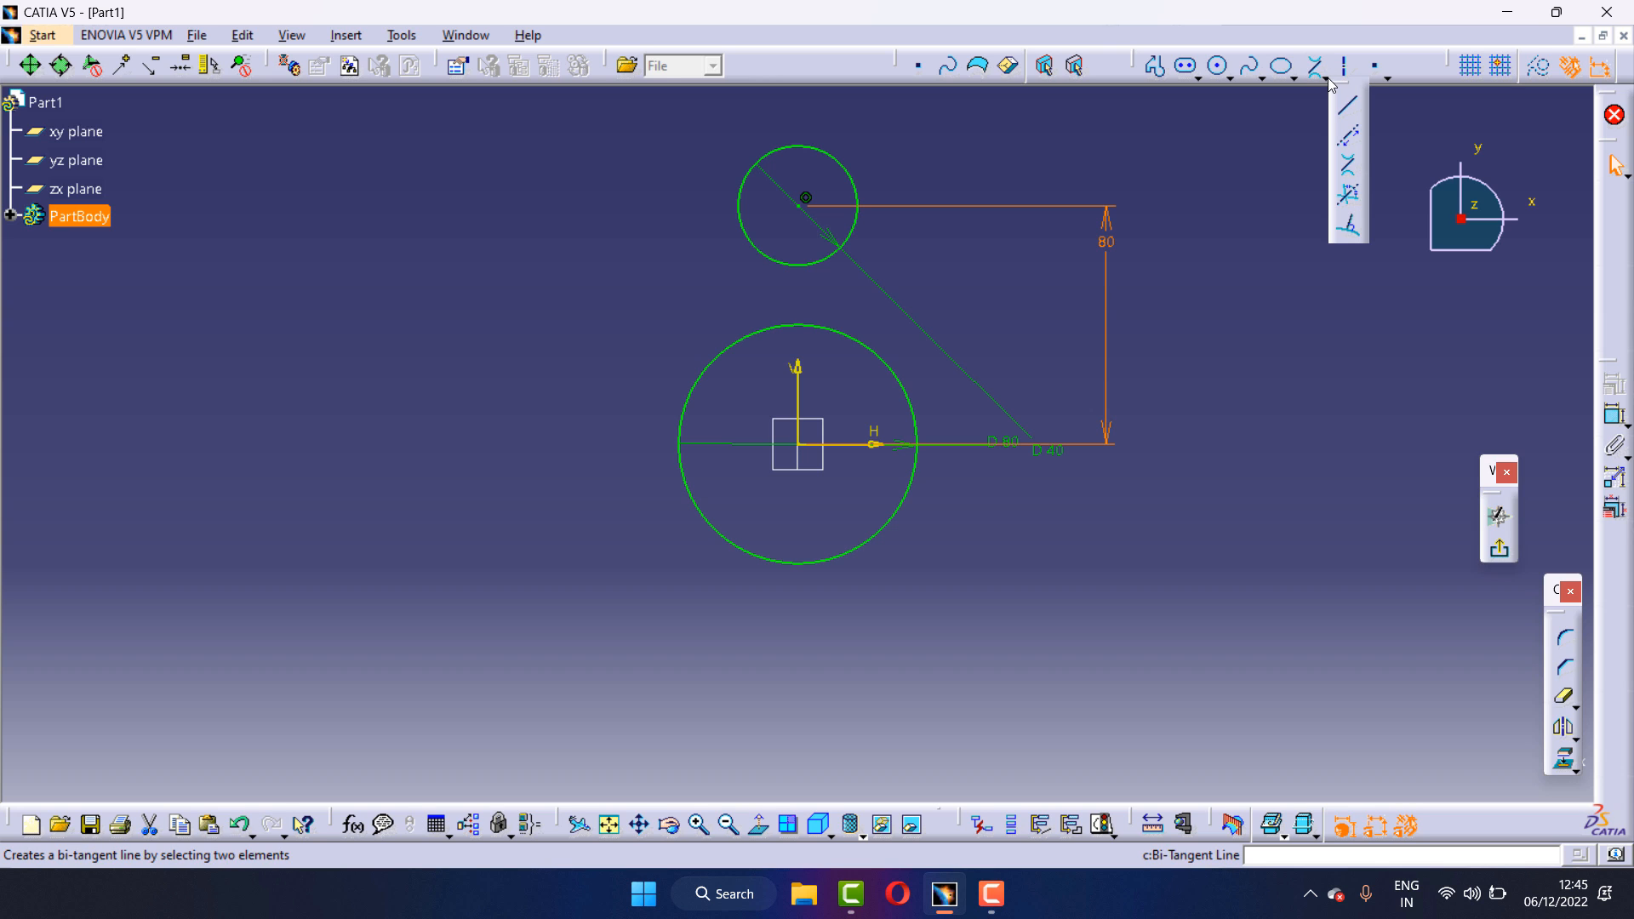
pyautogui.click(1348, 148)
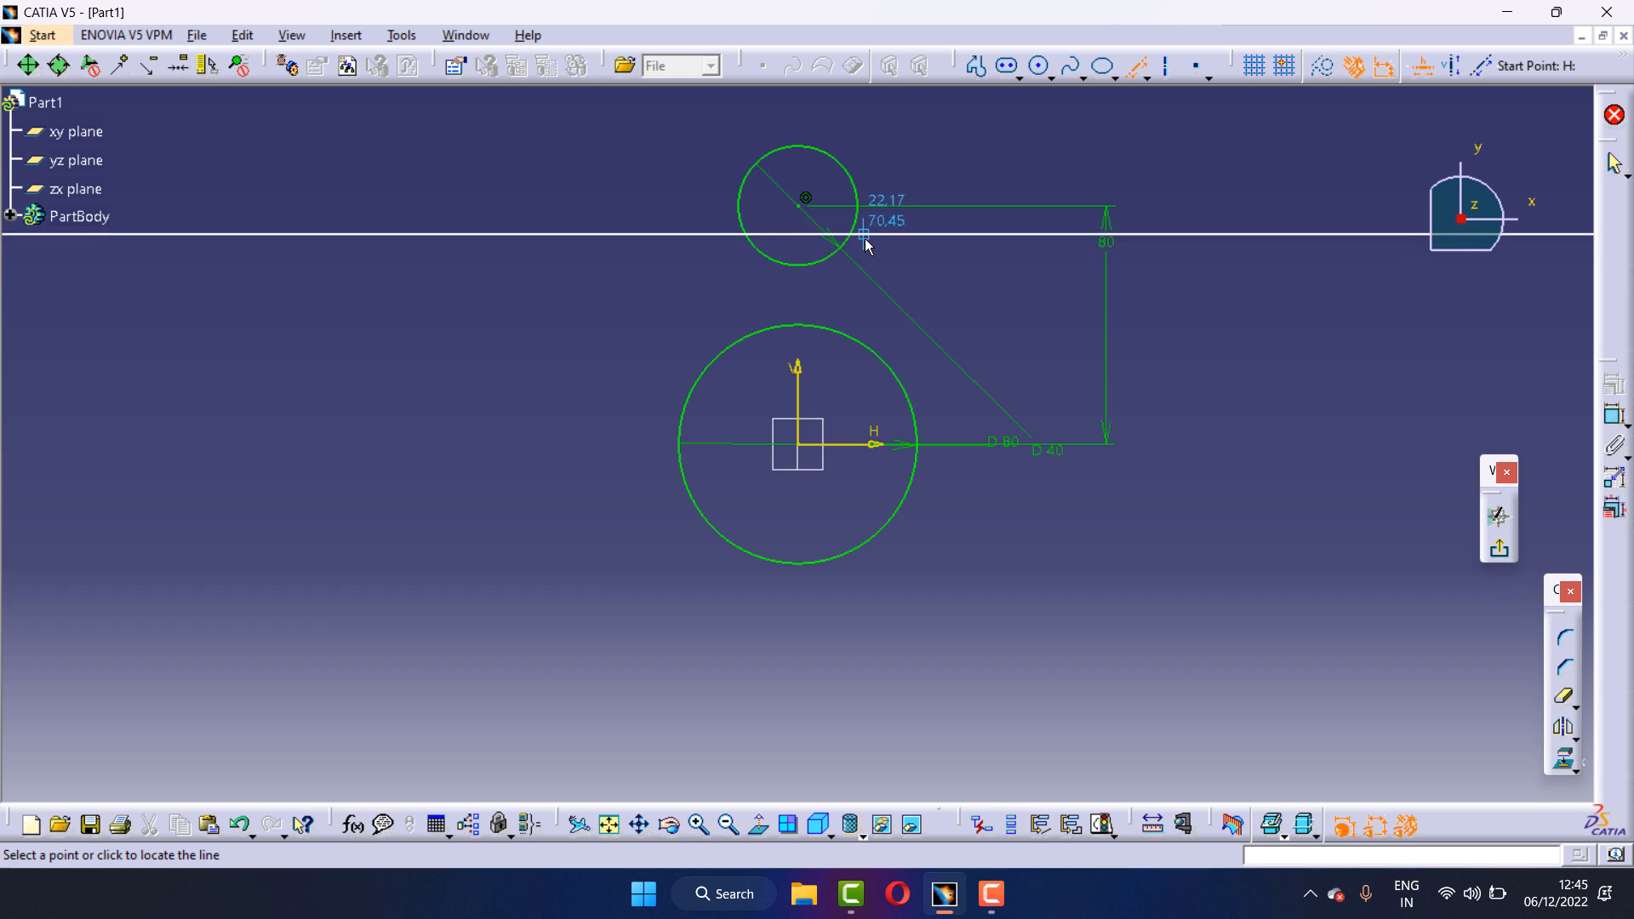
pyautogui.press('Escape')
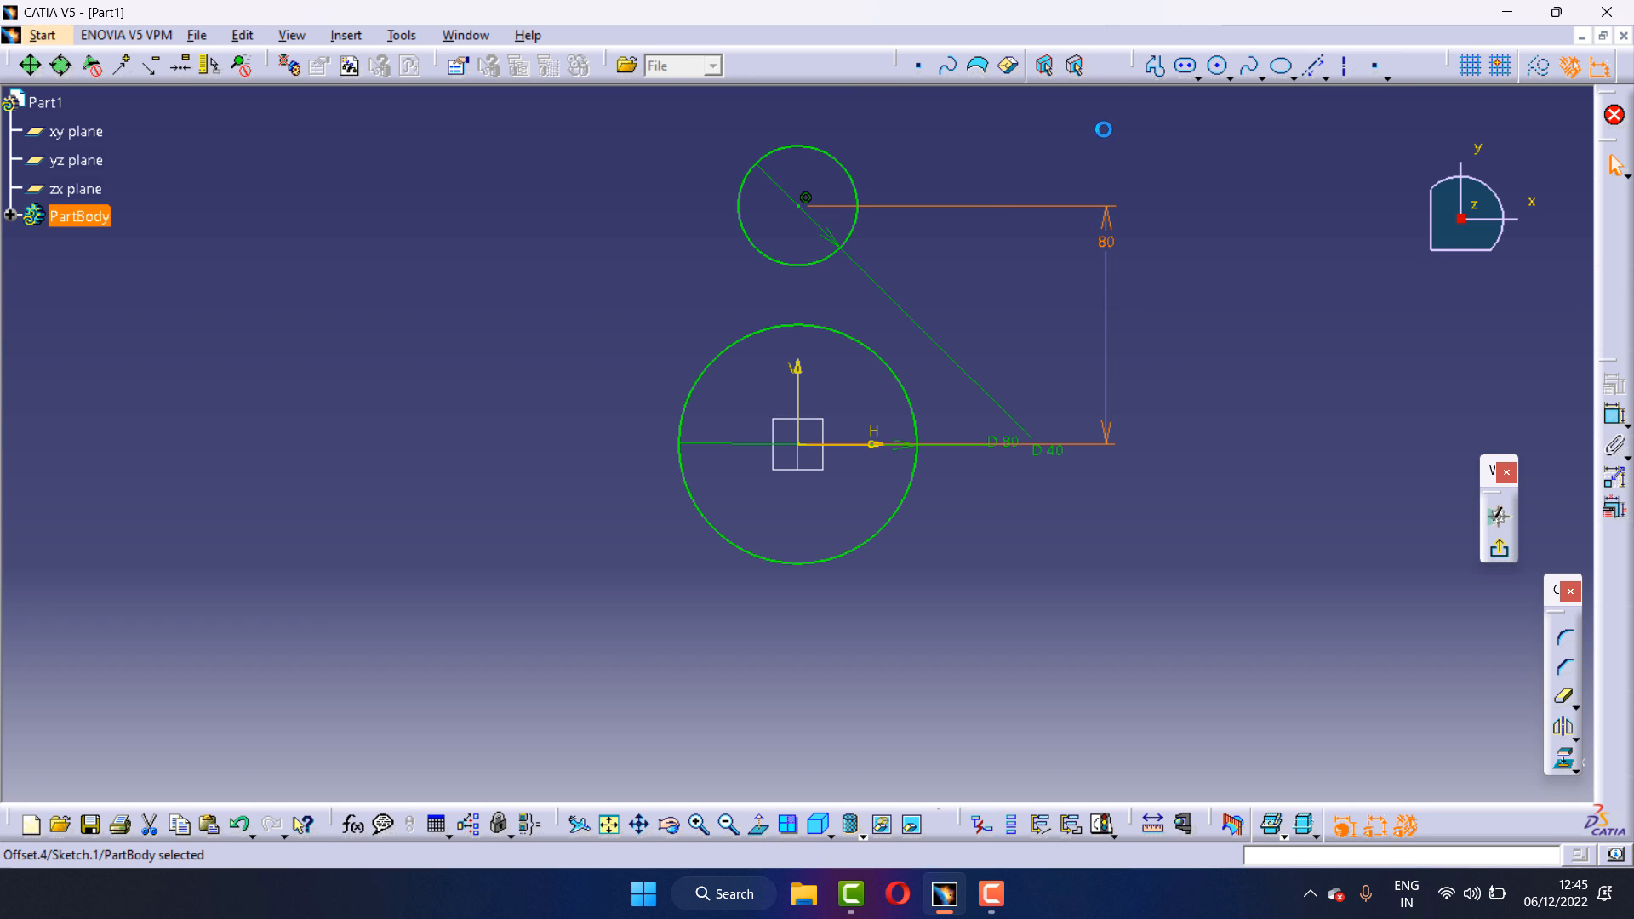
# Connect the small and large circles with a bi-tangent line on each of their two outer sides
pyautogui.click(1329, 80)
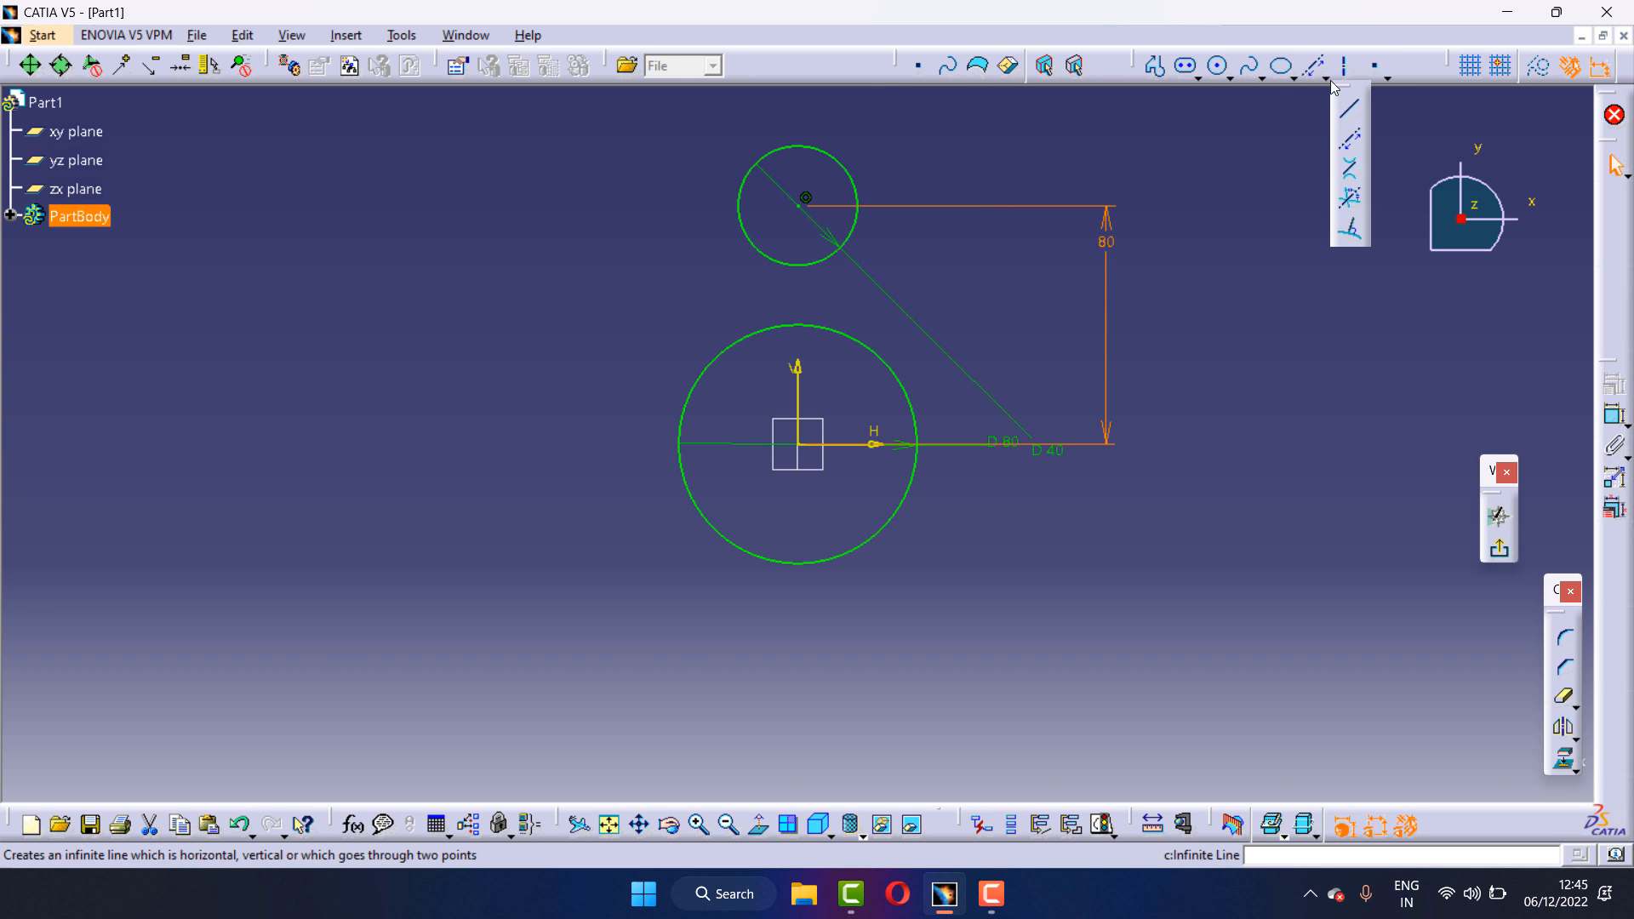
pyautogui.click(1350, 174)
pyautogui.click(858, 224)
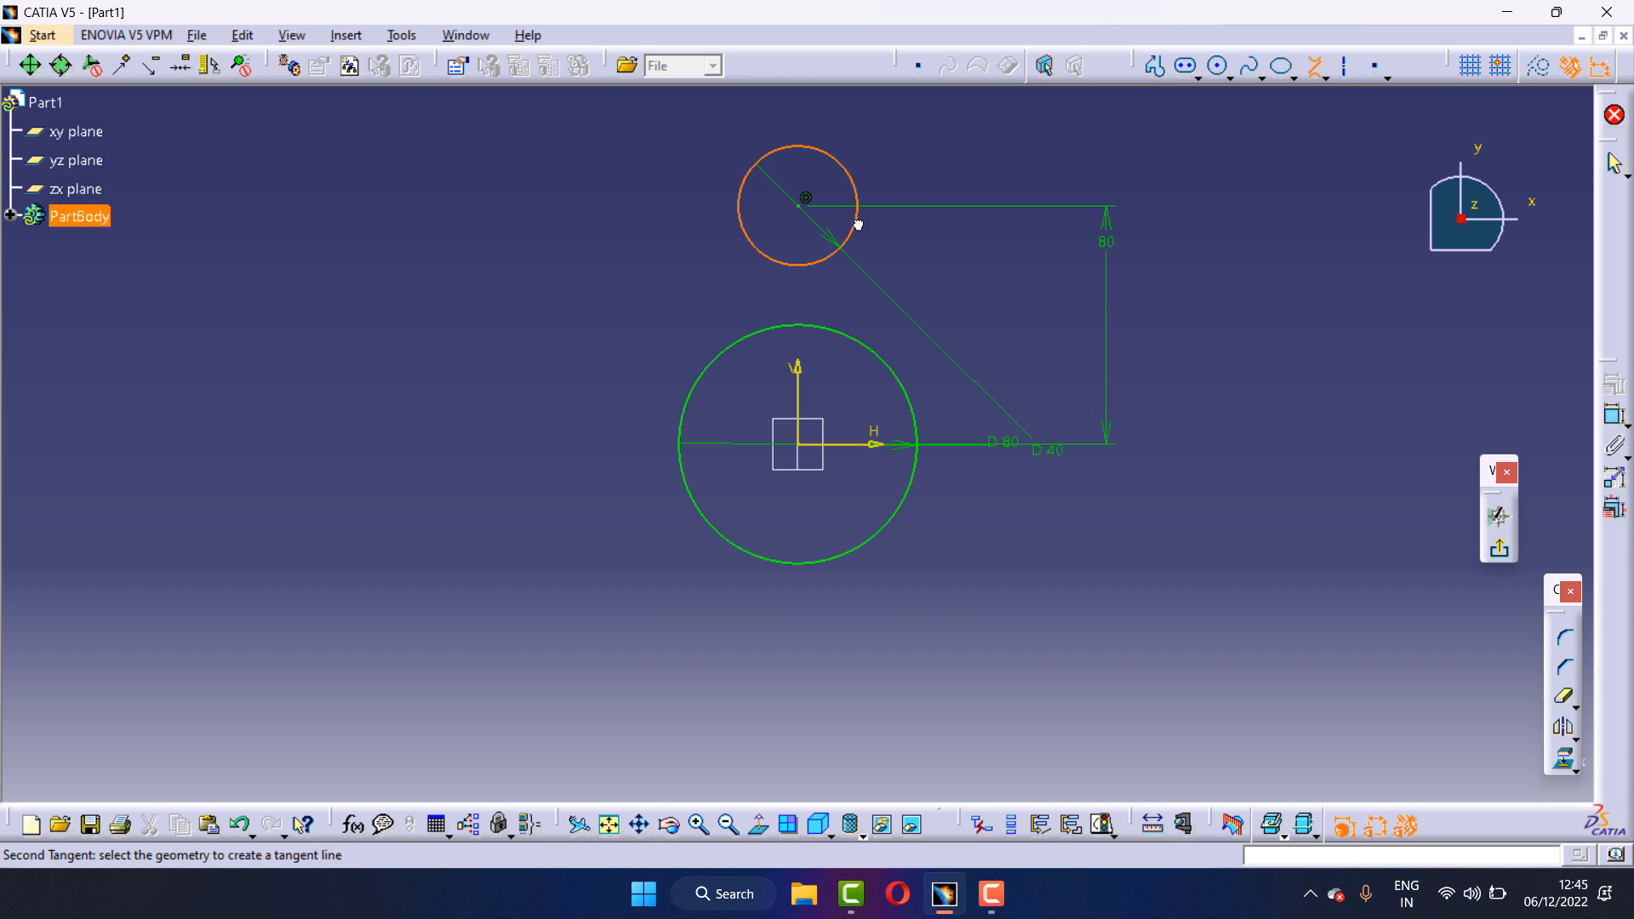
pyautogui.click(911, 394)
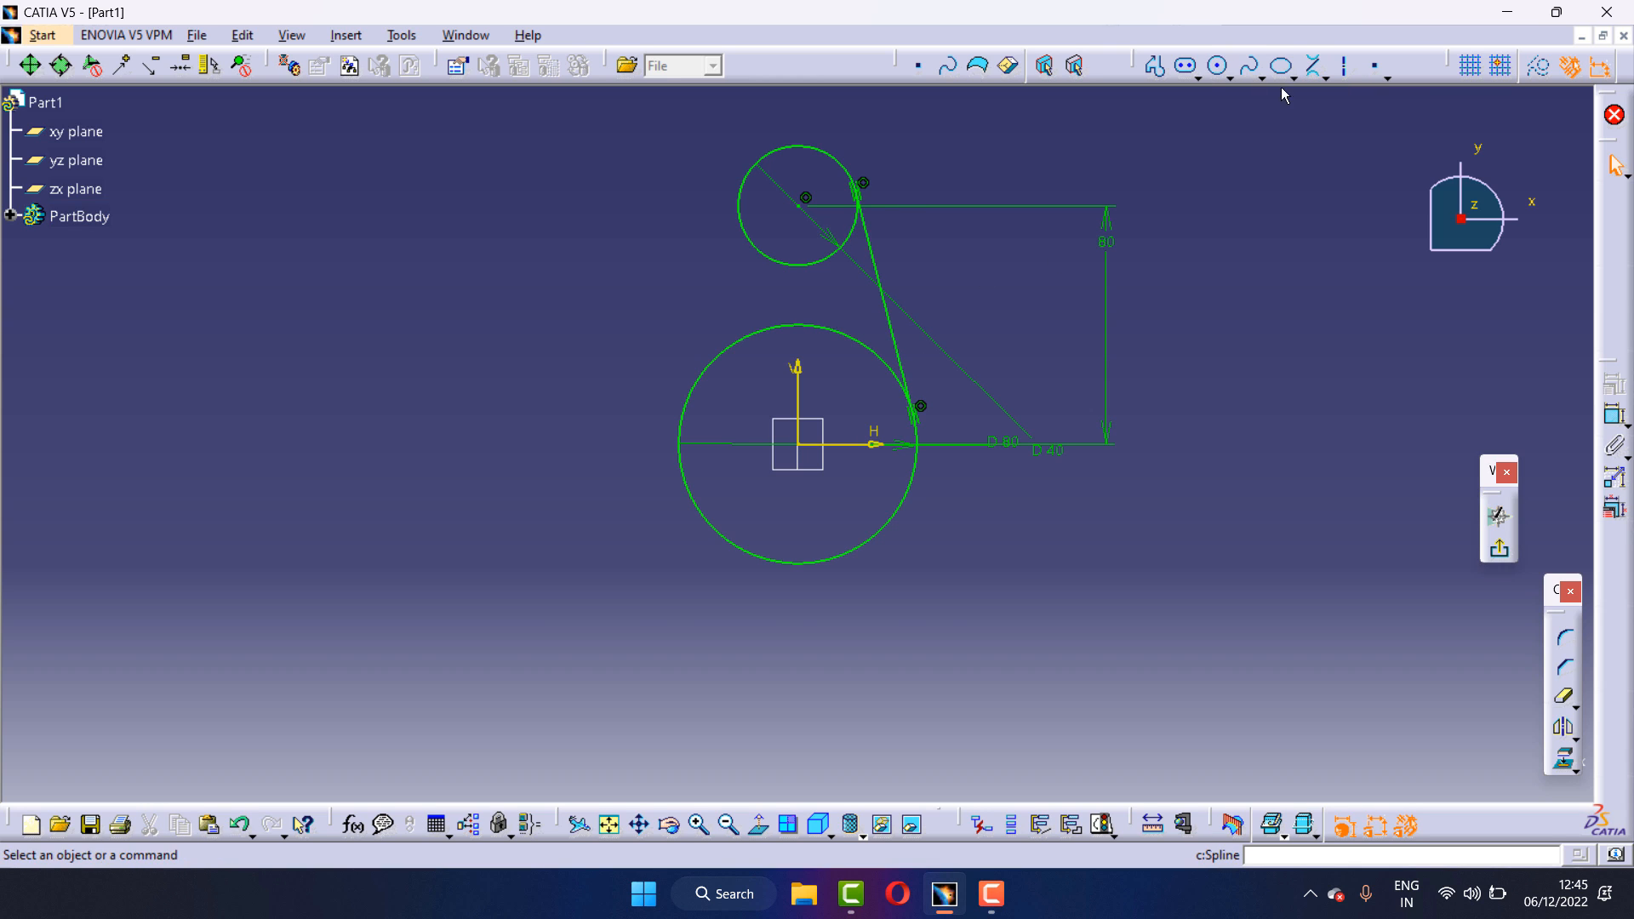
pyautogui.click(1318, 68)
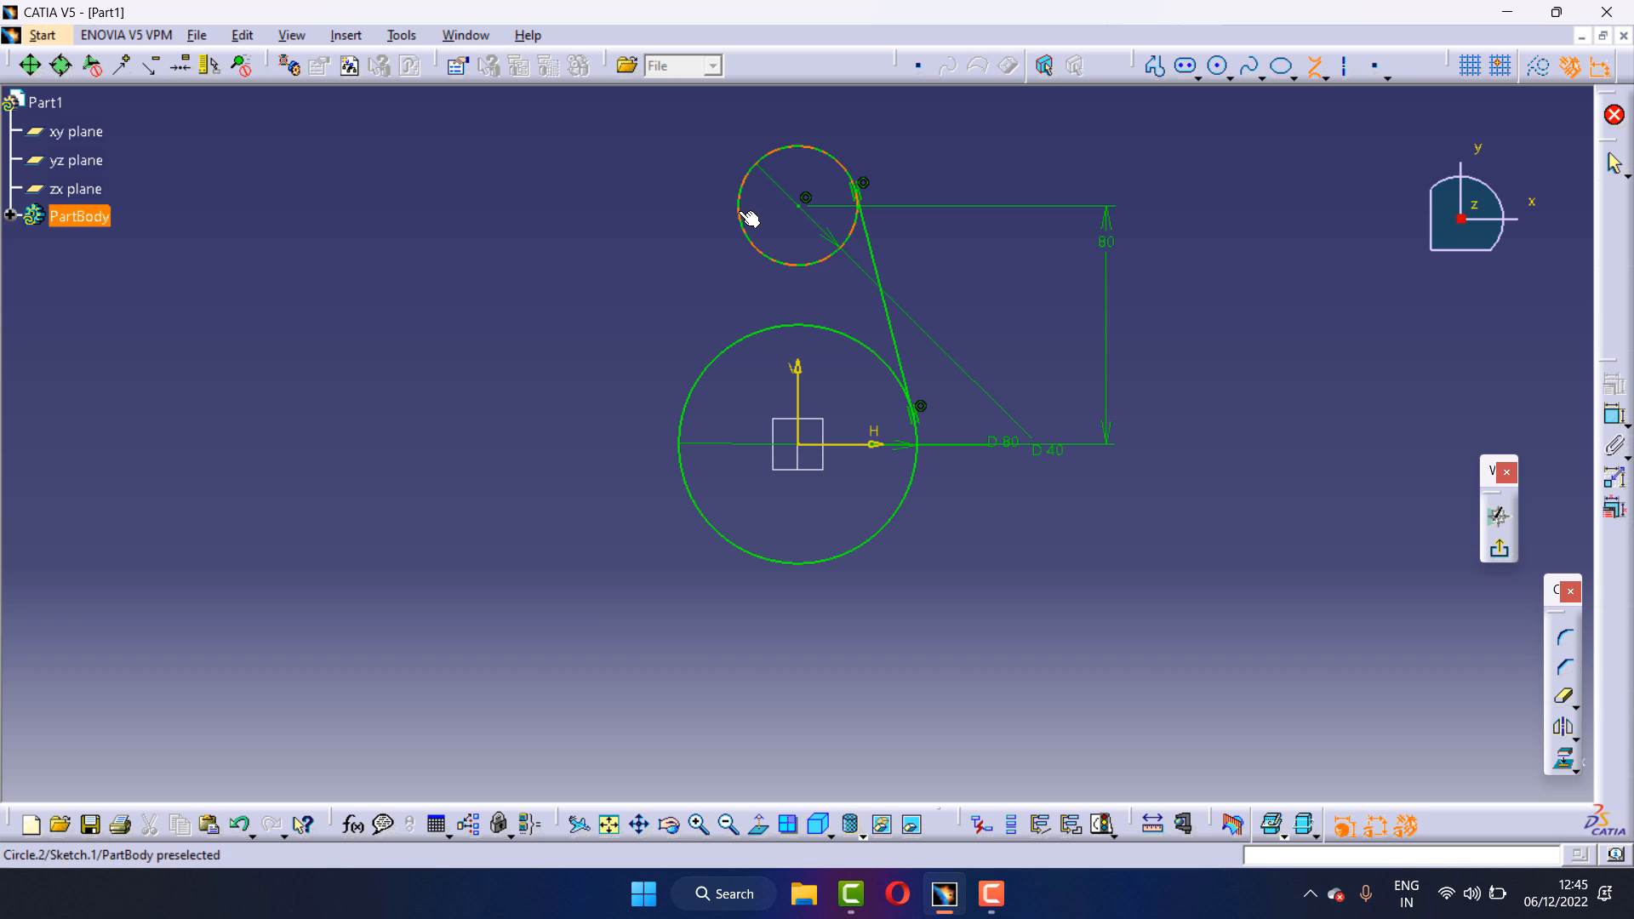
pyautogui.click(740, 210)
pyautogui.click(691, 426)
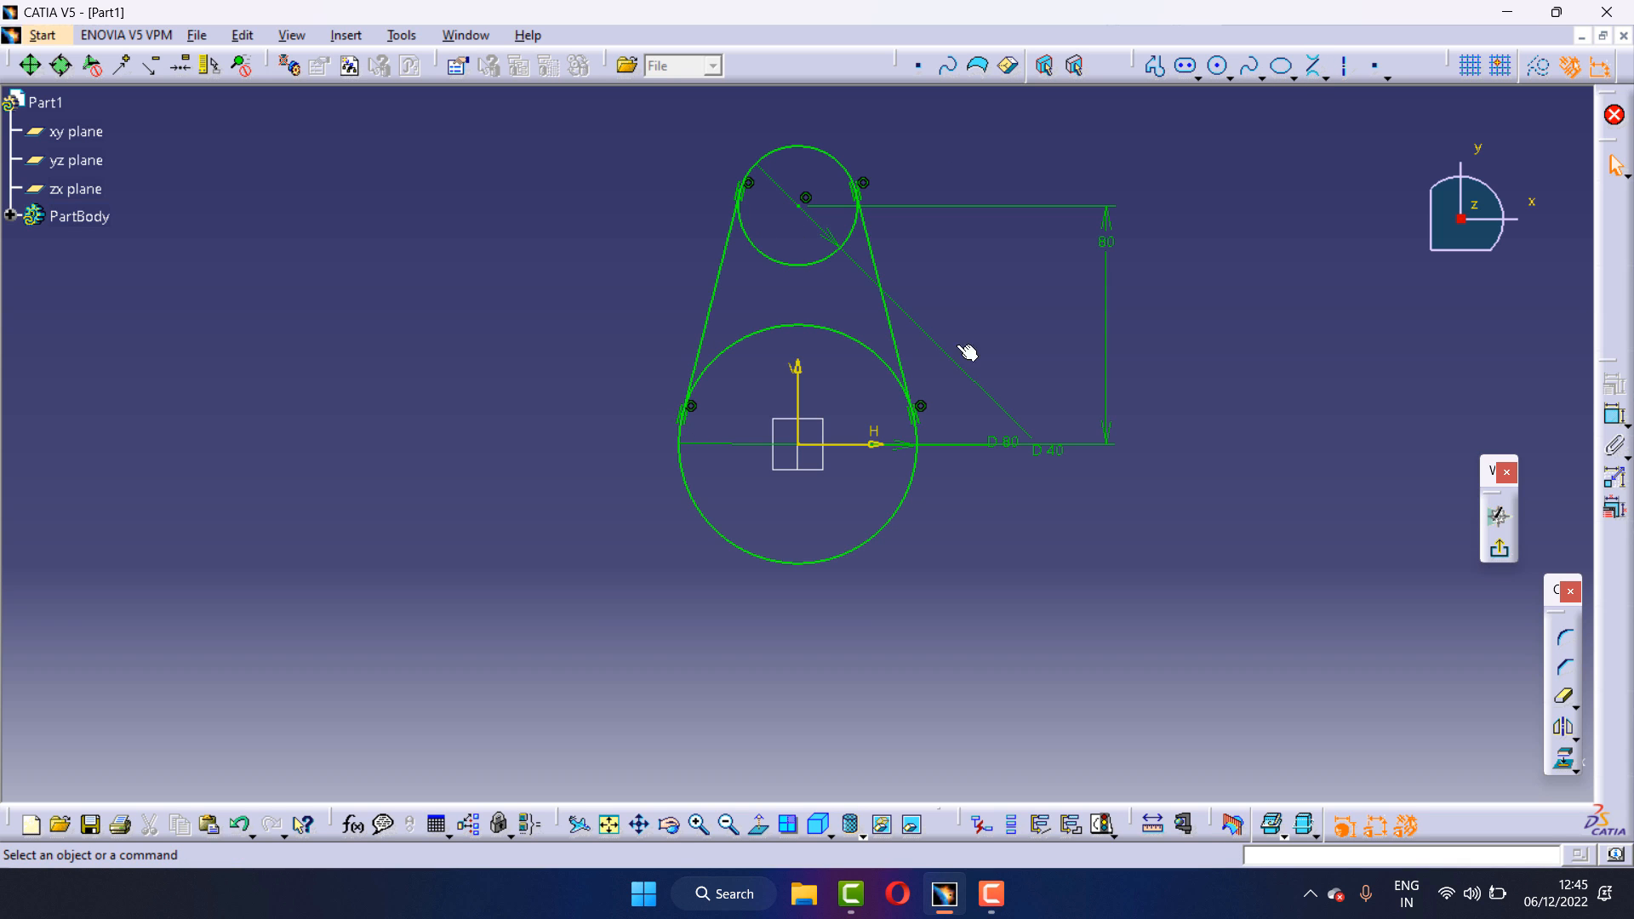
# Trim away the inner arcs of the large and small circles between their tangent lines
pyautogui.click(1564, 696)
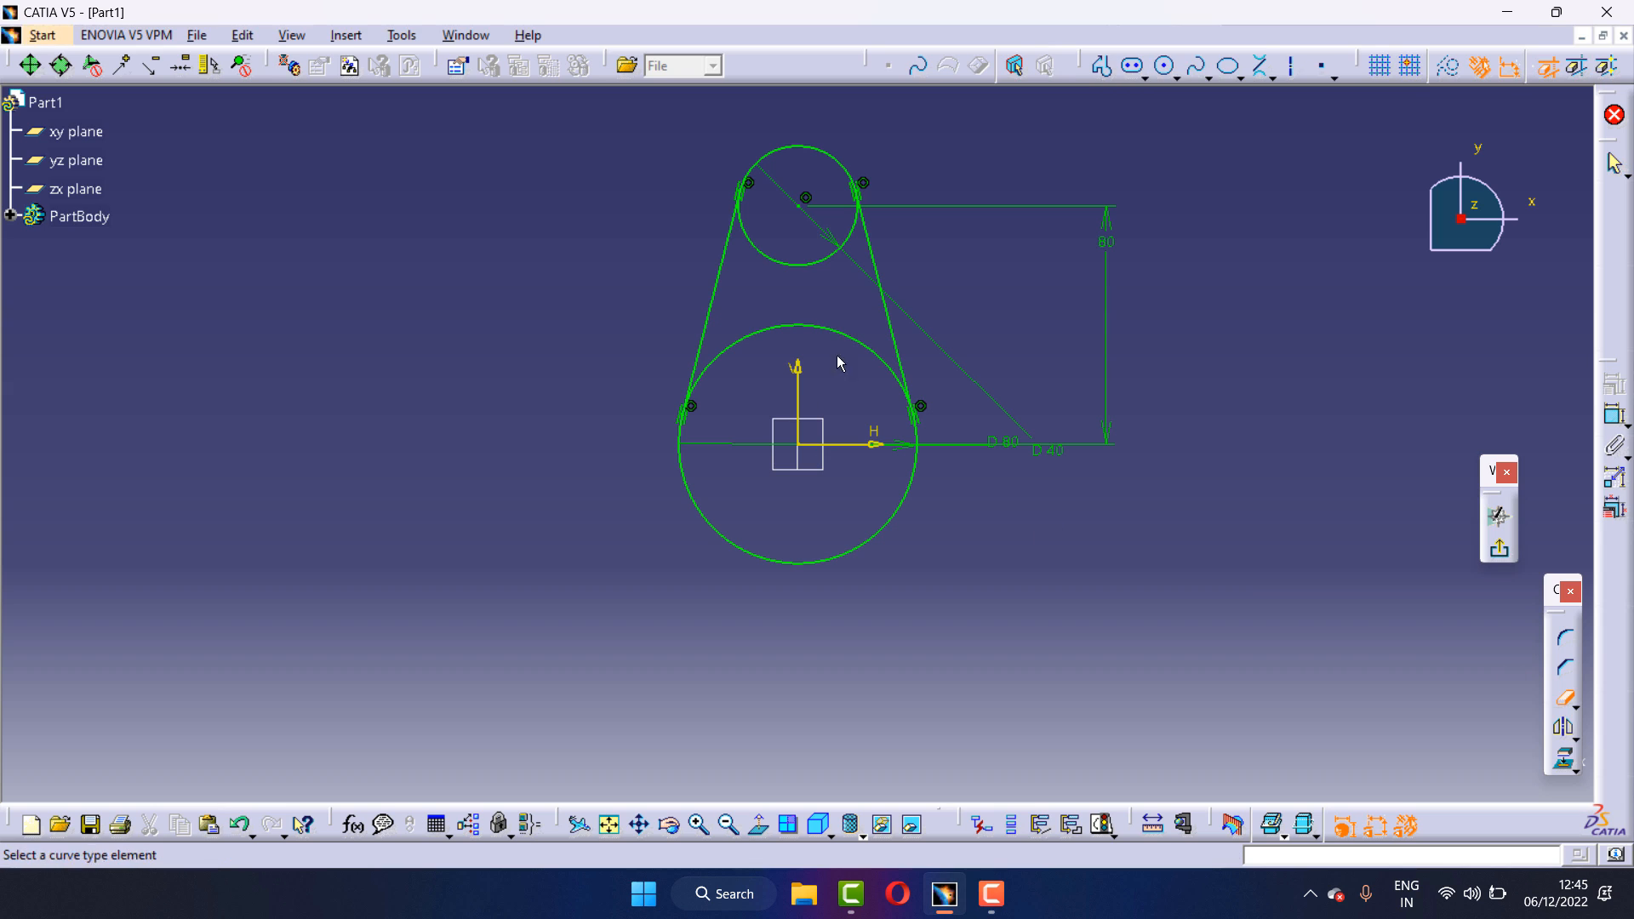
pyautogui.click(844, 339)
pyautogui.click(1564, 697)
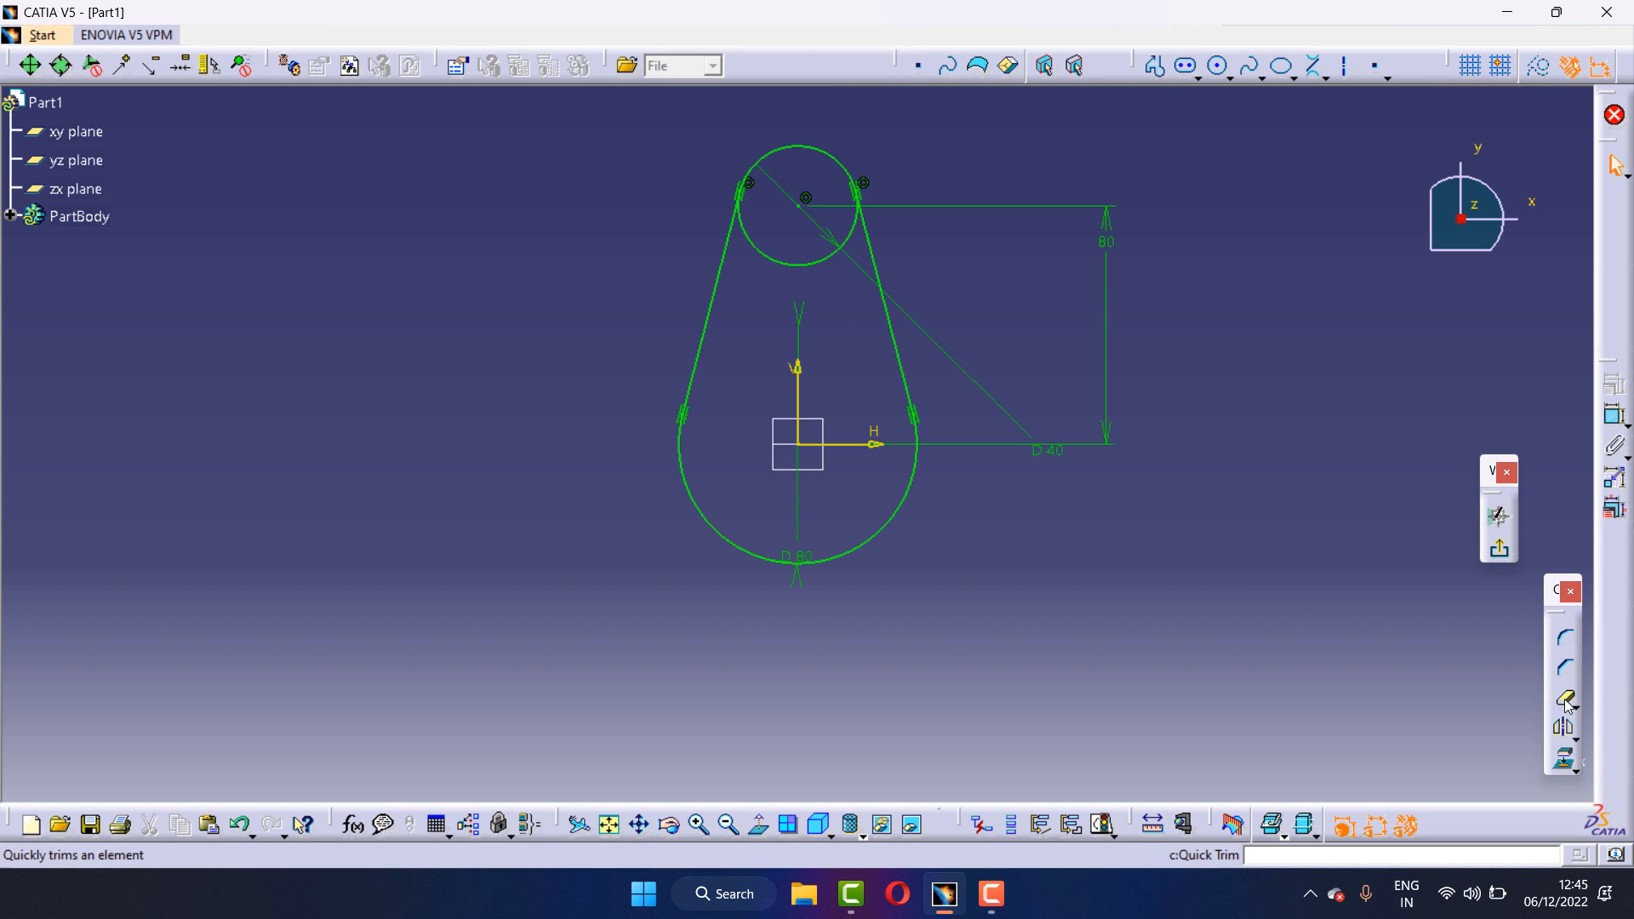
pyautogui.click(832, 262)
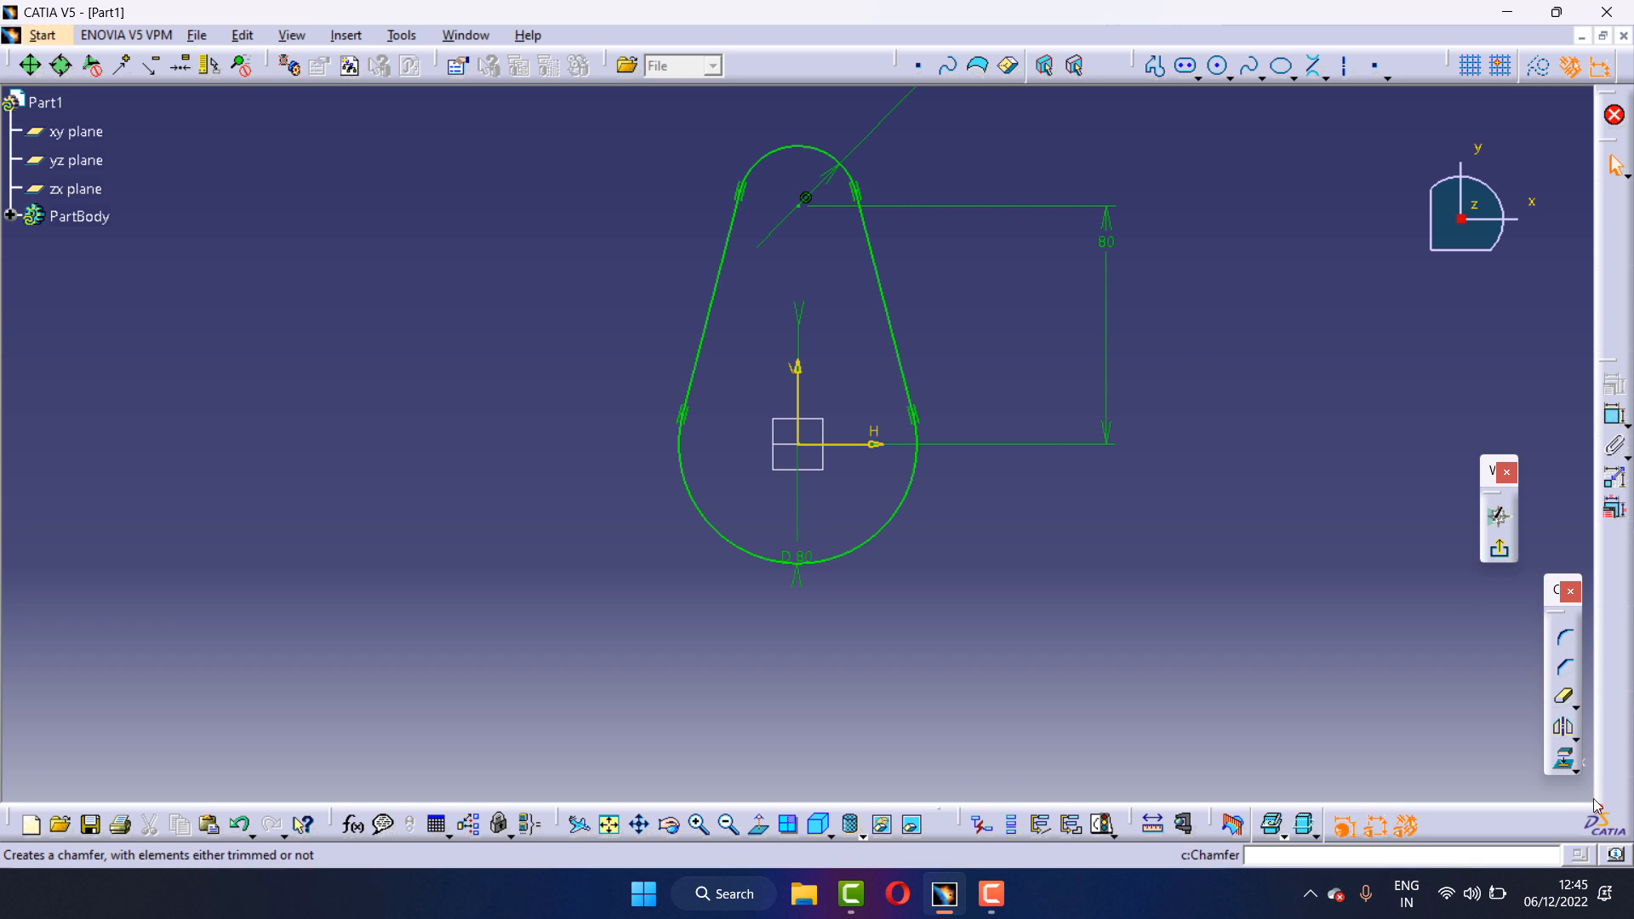
# Mirror the small upper arc about the horizontal axis
pyautogui.click(1564, 732)
pyautogui.click(778, 157)
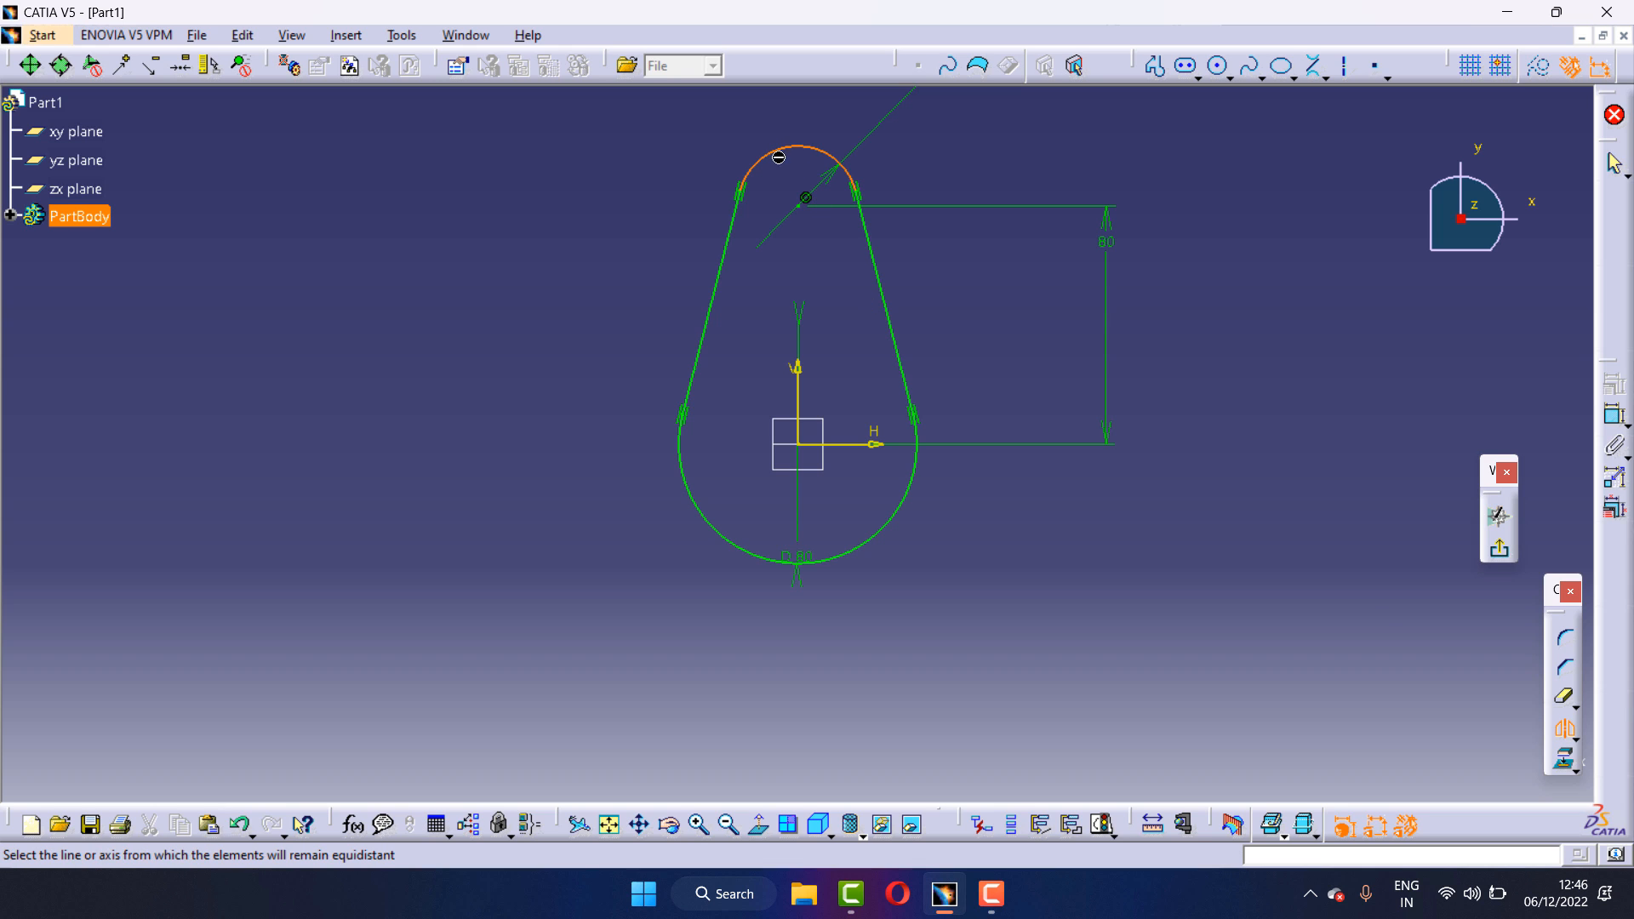
pyautogui.click(855, 444)
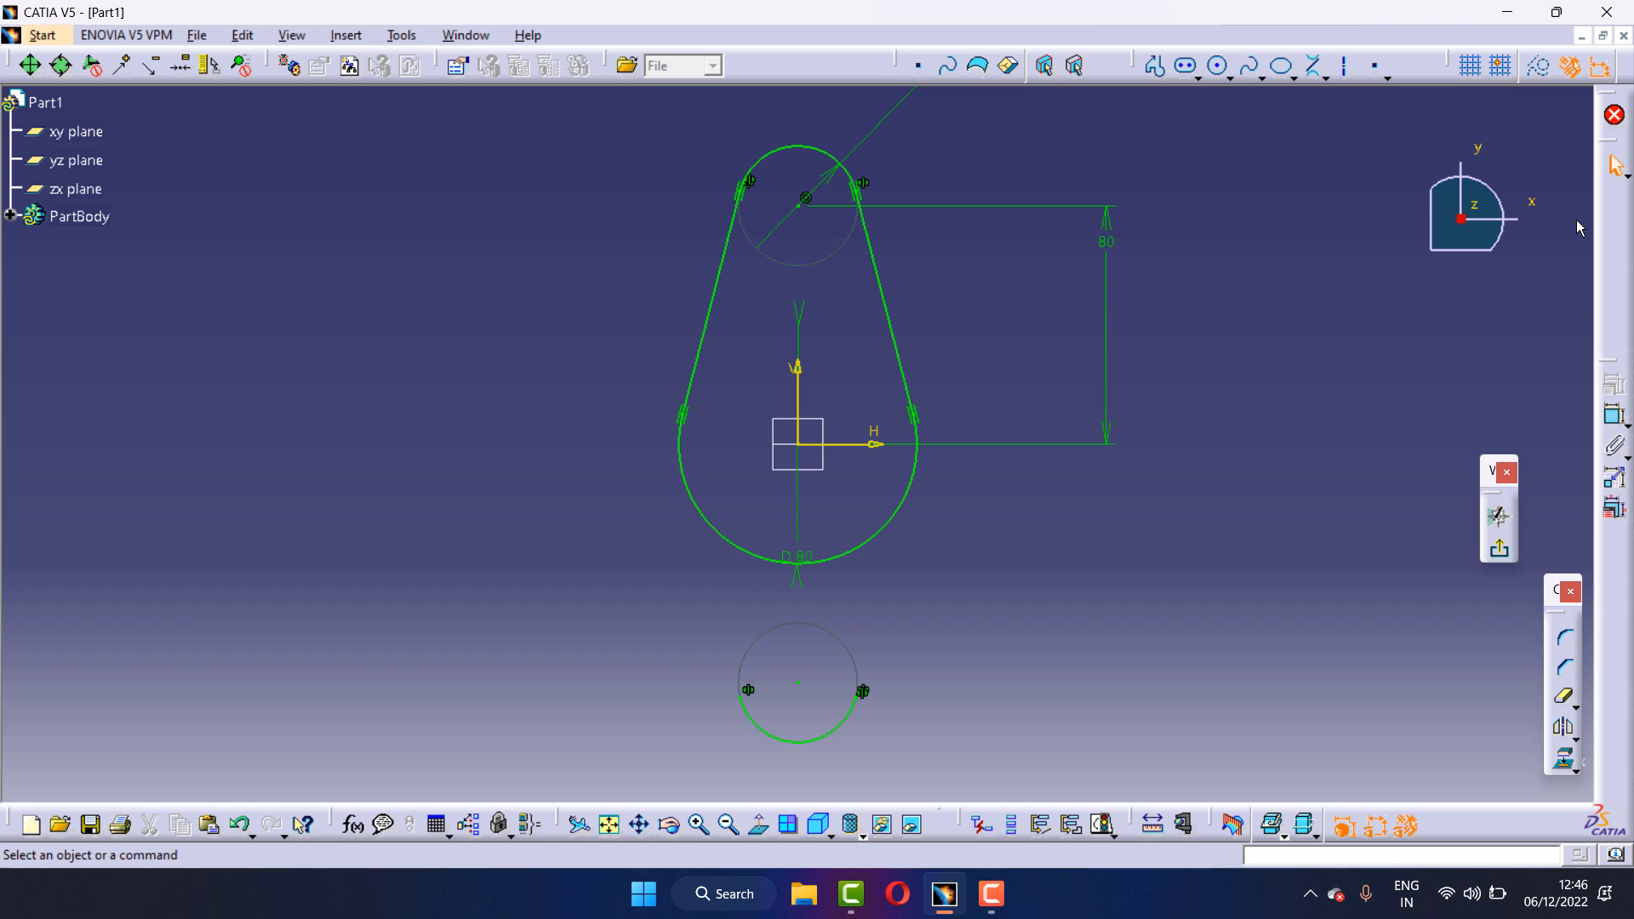
# Connect the large arc and the mirrored lower arc with bi-tangent lines on both sides, and trim the large arc between them
pyautogui.click(1314, 66)
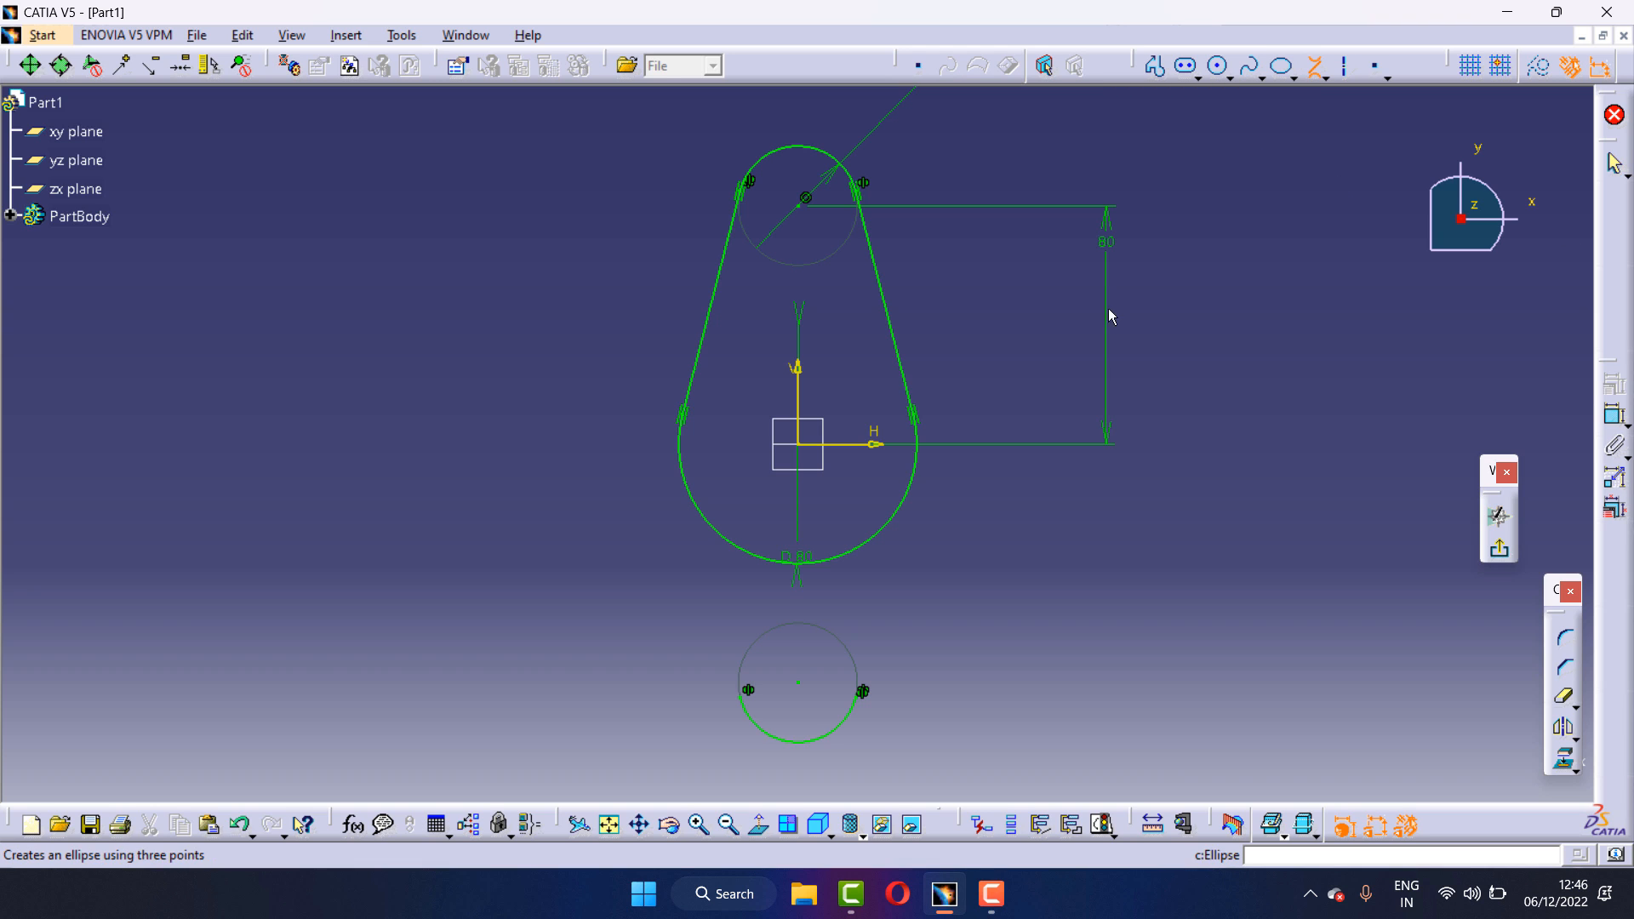
pyautogui.click(848, 725)
pyautogui.click(902, 509)
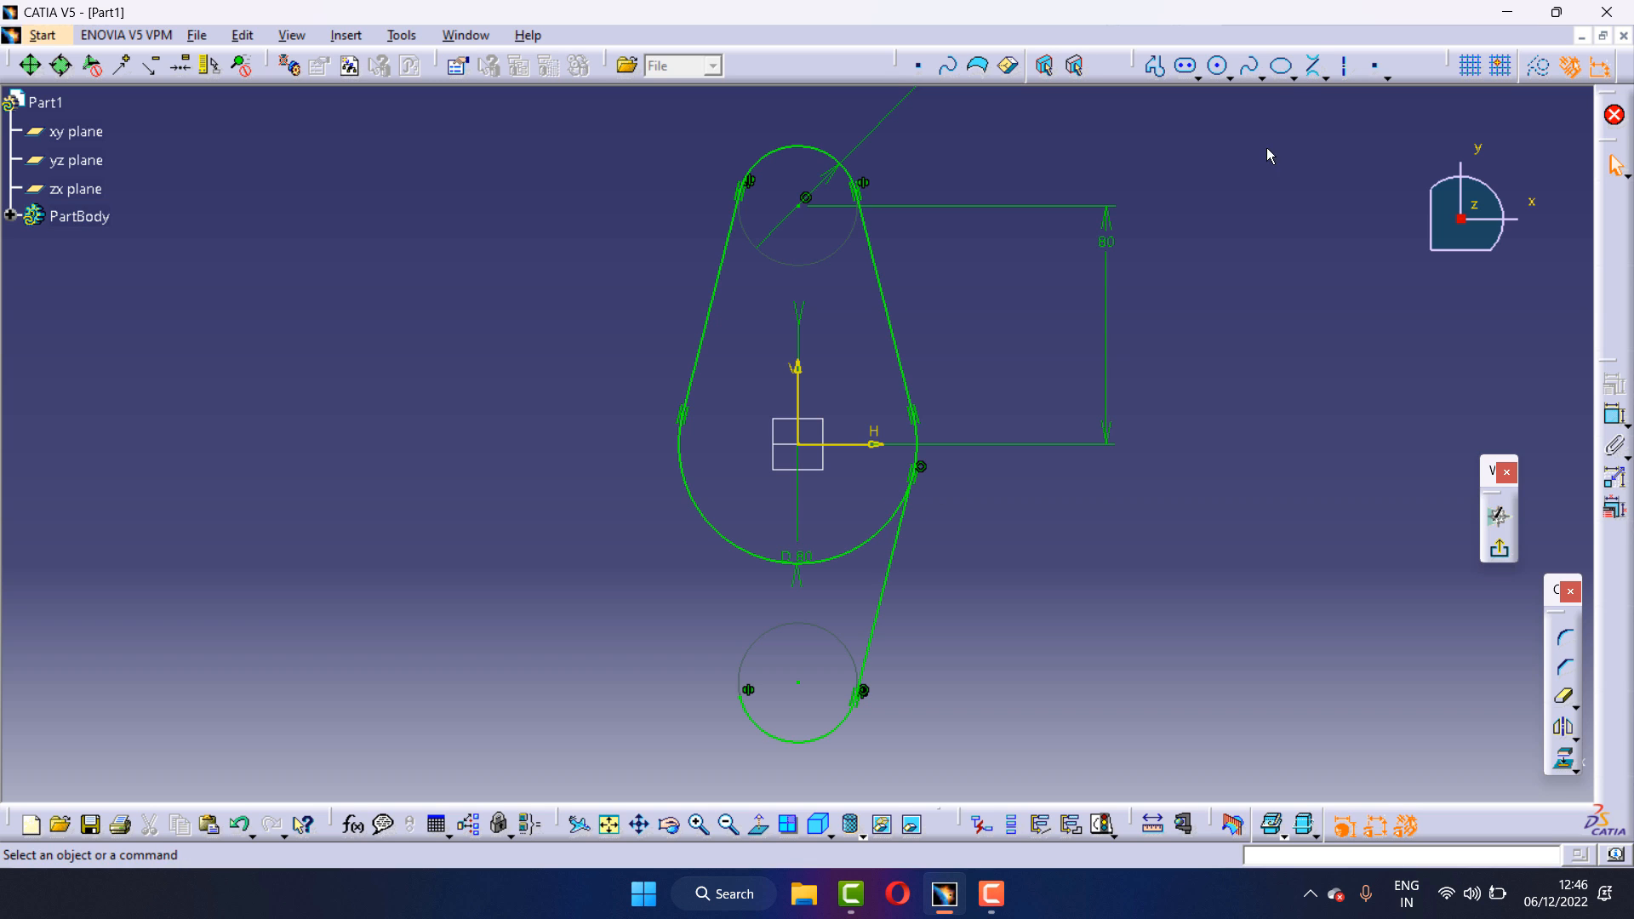
pyautogui.click(686, 478)
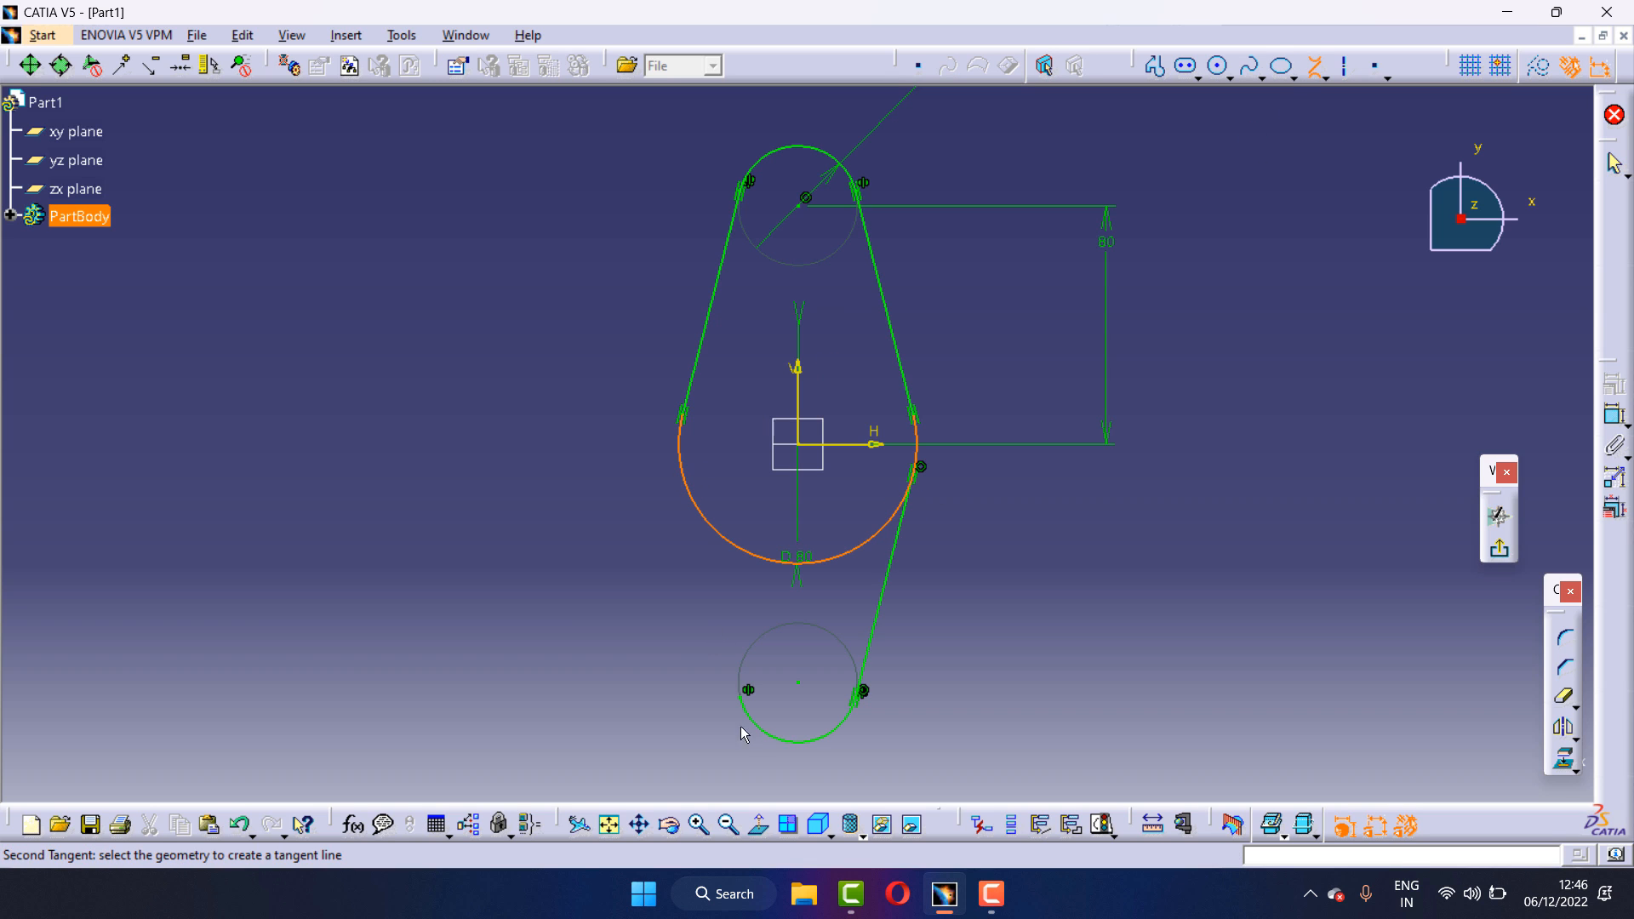
pyautogui.click(777, 738)
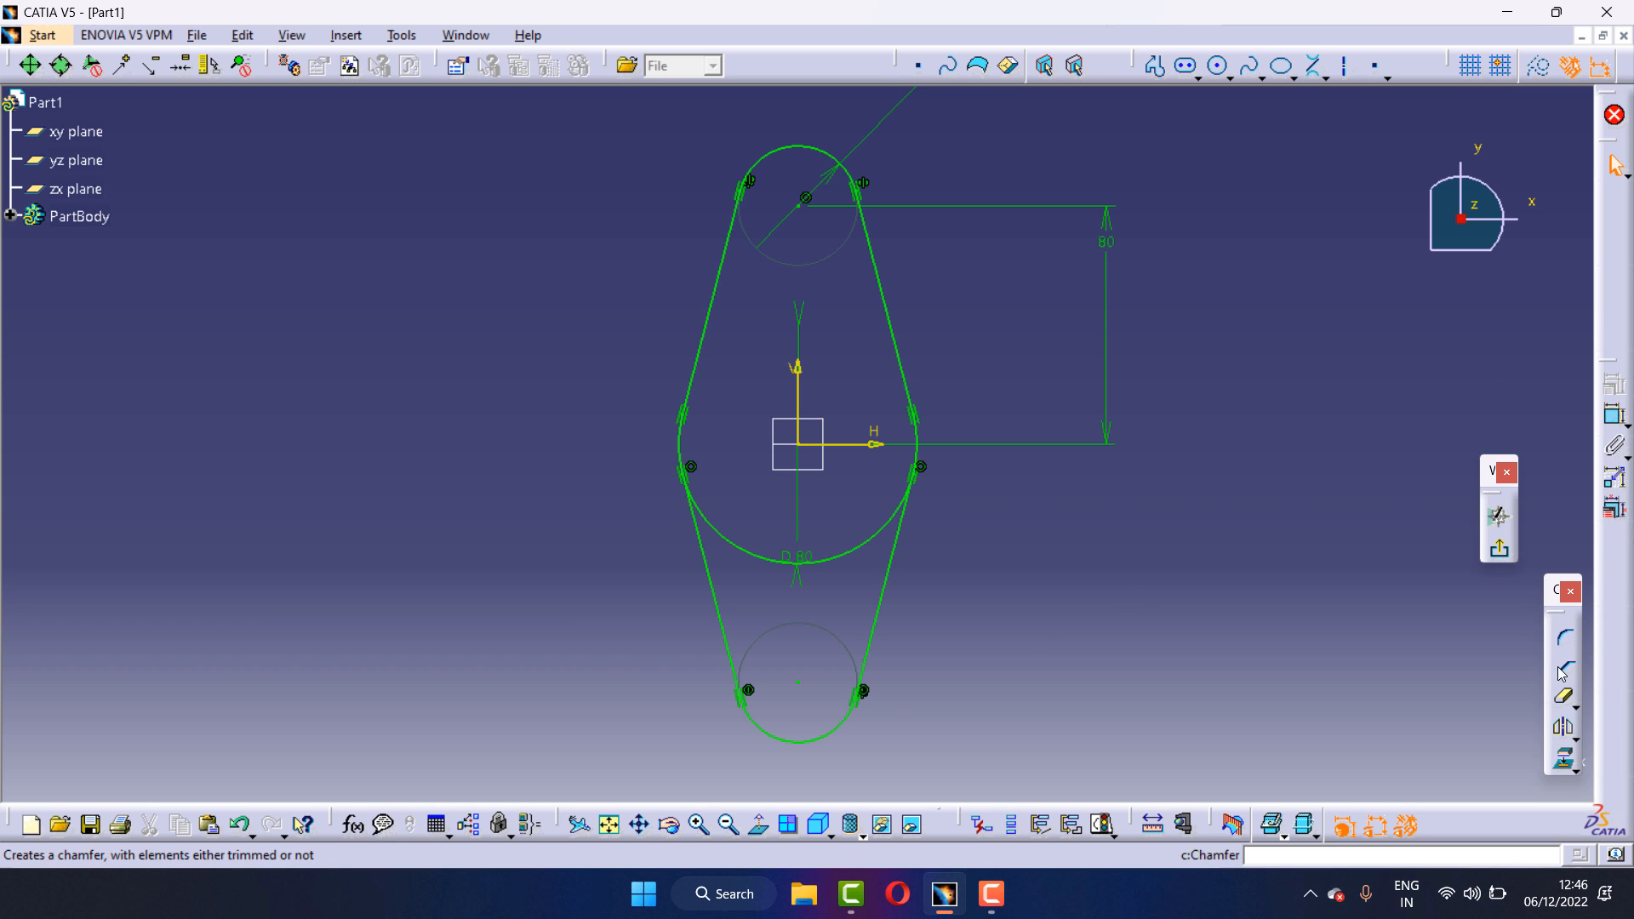
pyautogui.click(1565, 696)
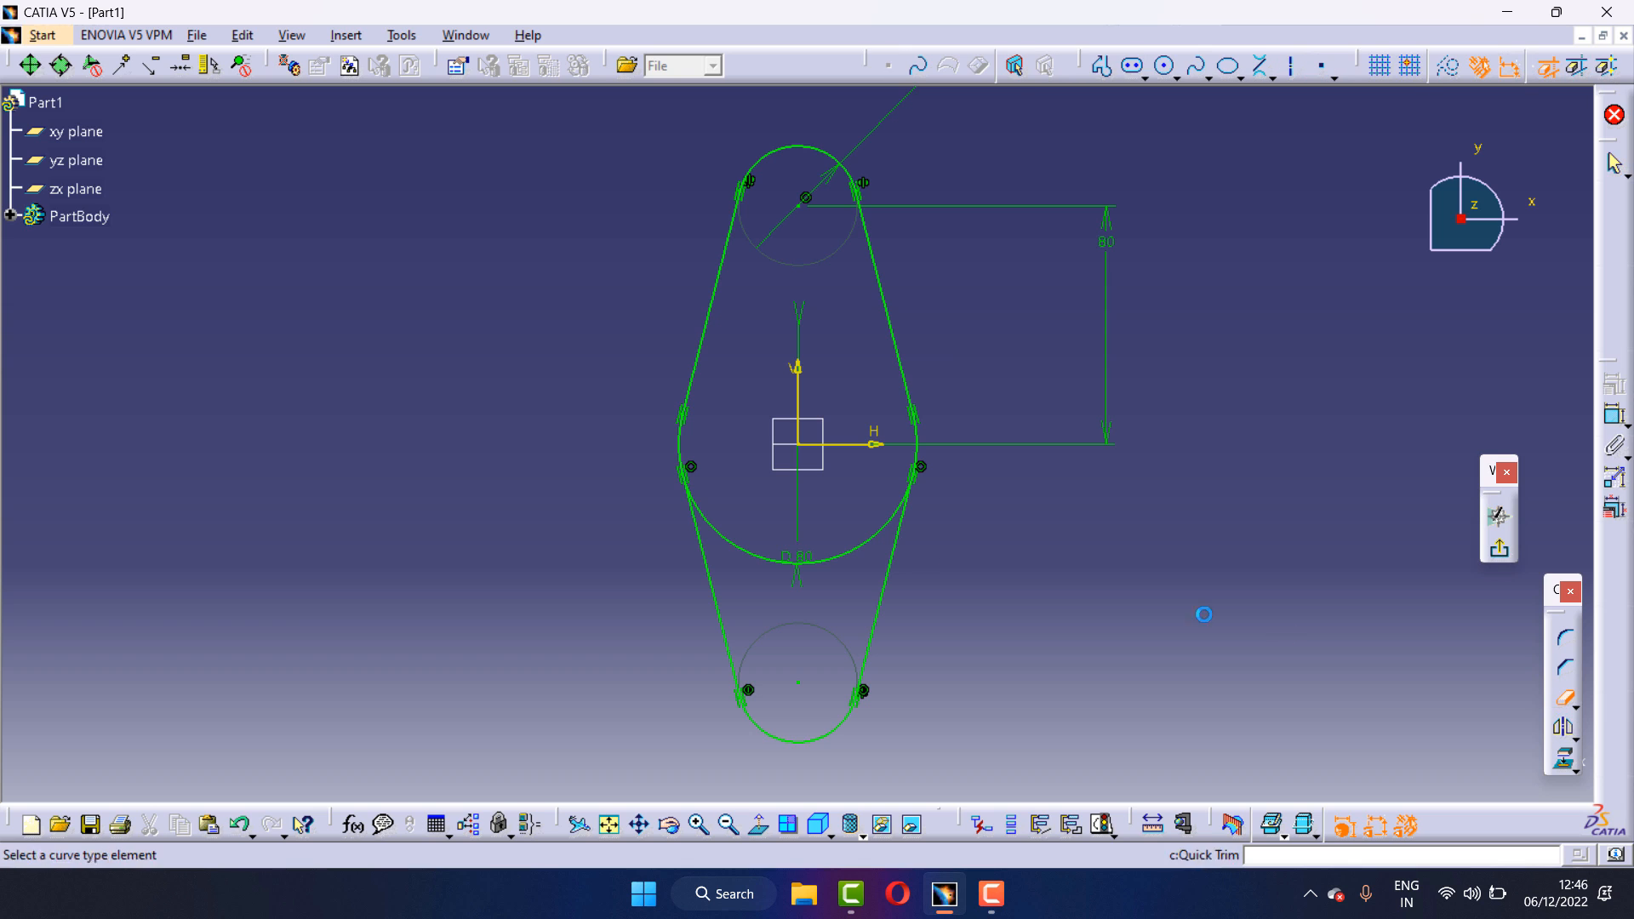
pyautogui.click(832, 558)
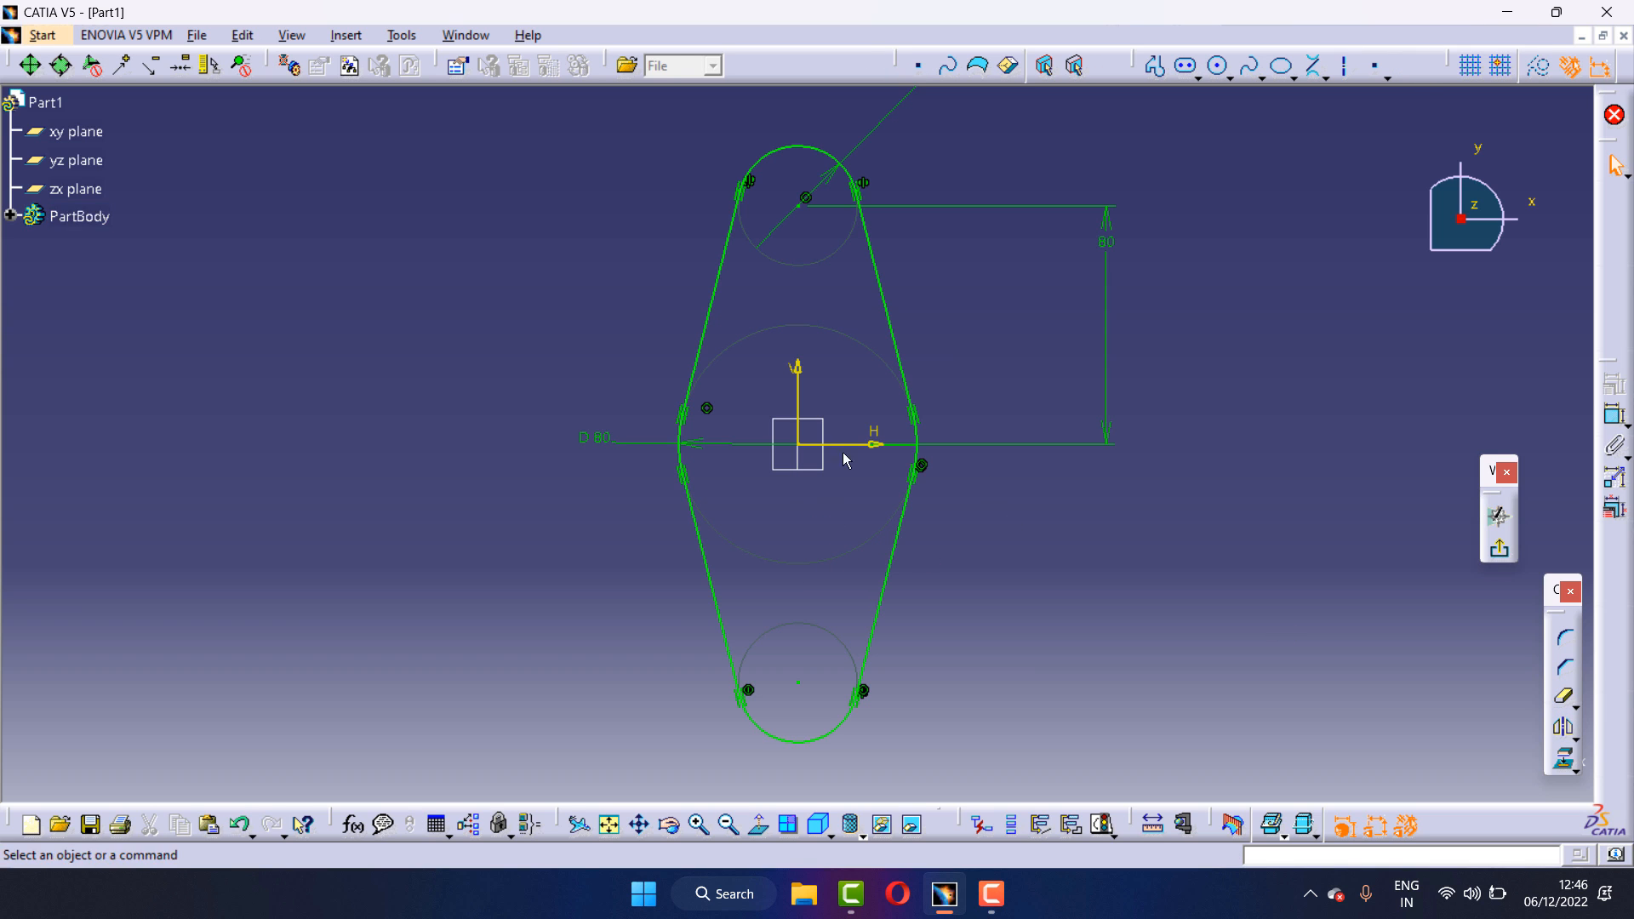
# Set the large central arc's diameter to 100 mm
pyautogui.doubleClick(603, 446)
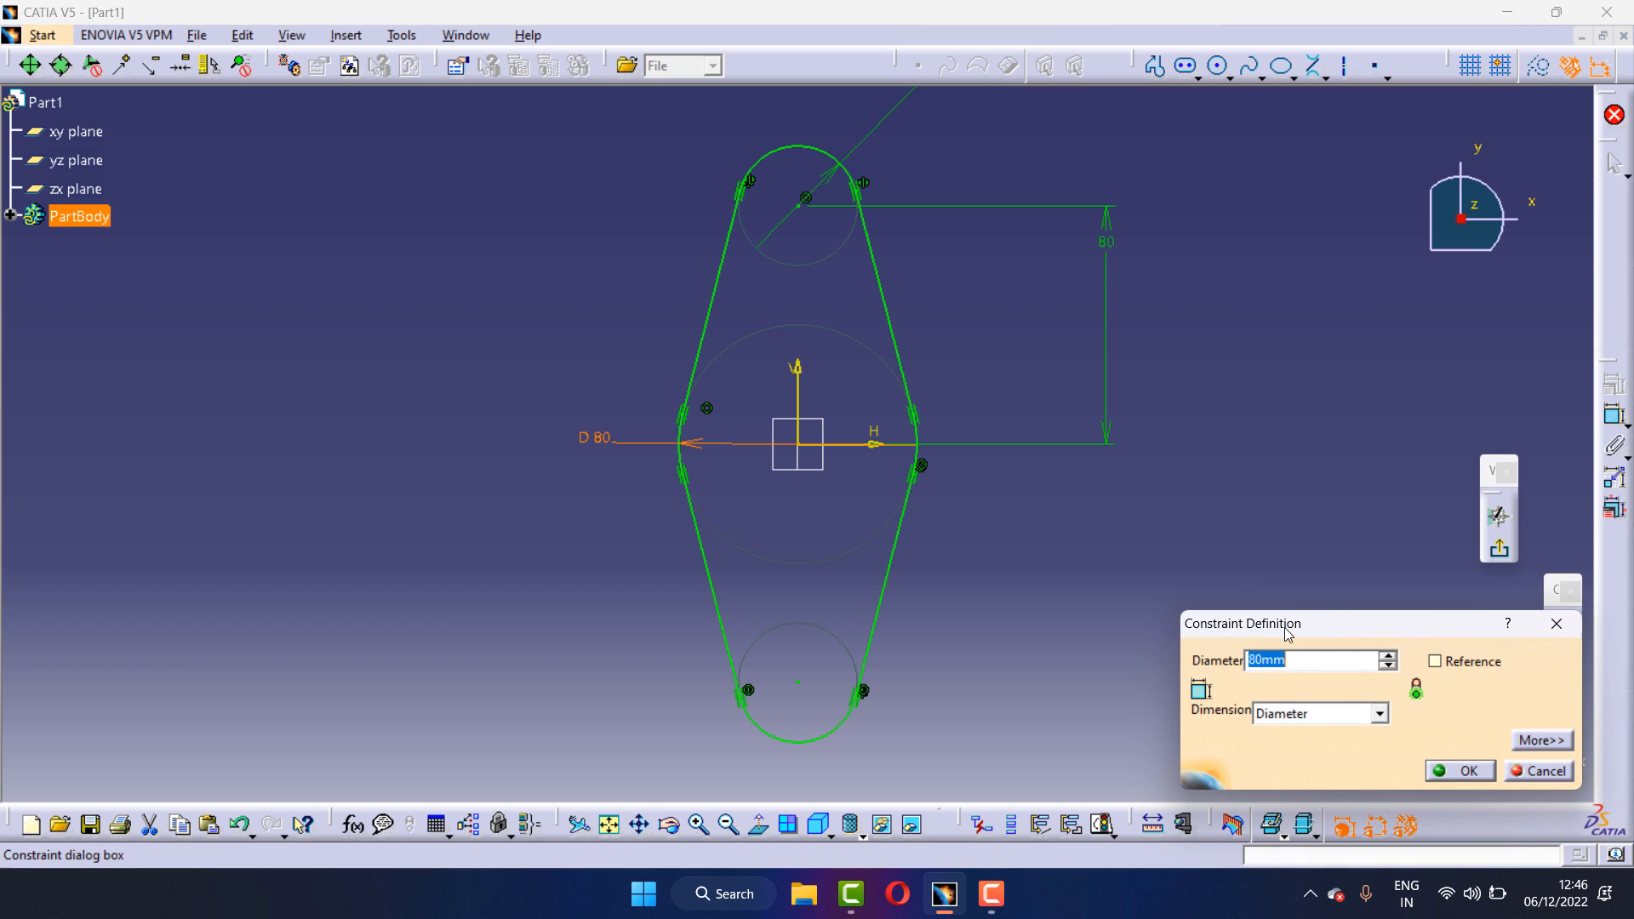
pyautogui.write('100')
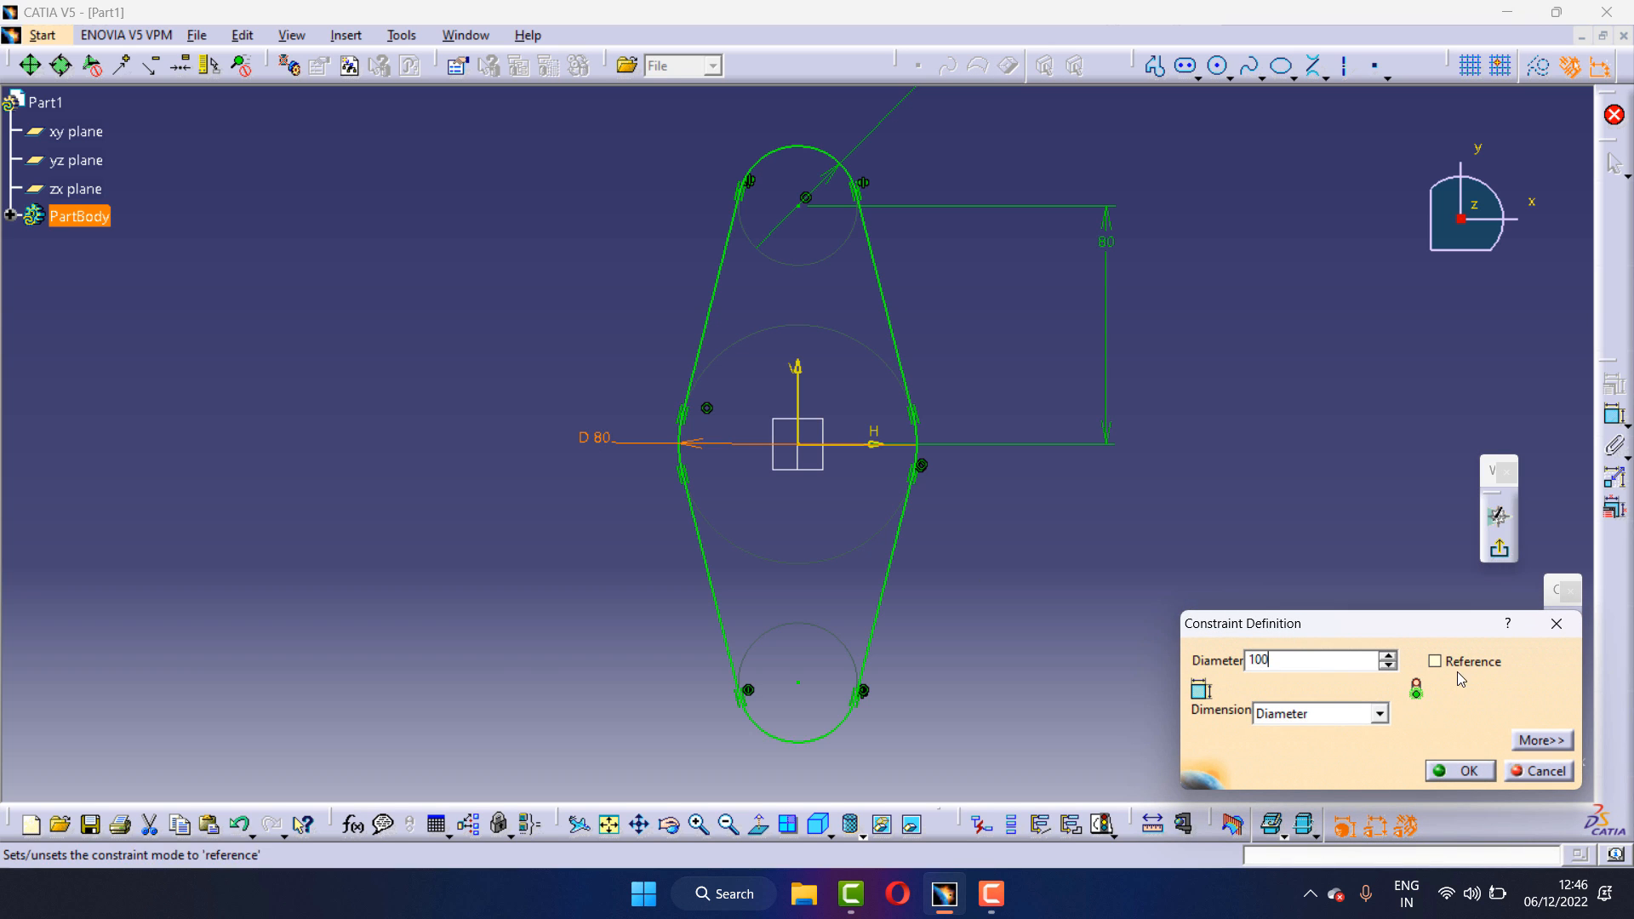
pyautogui.click(1456, 771)
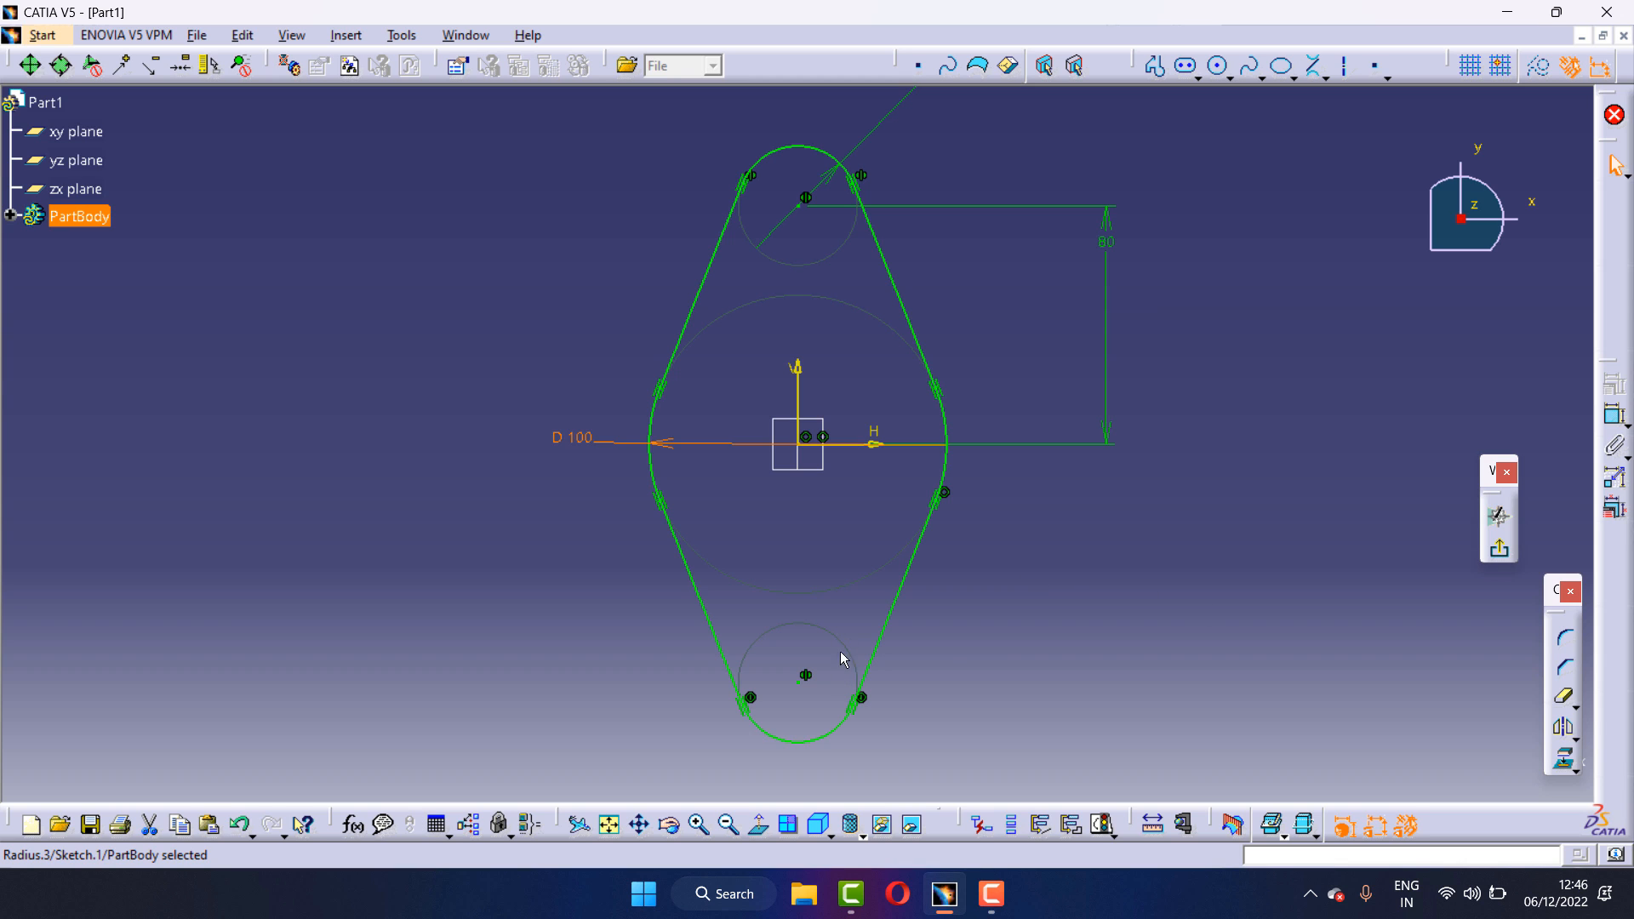
# Draw a circle about 16 mm in diameter at the upper arc's centre and add a diameter dimension to it
pyautogui.click(1217, 66)
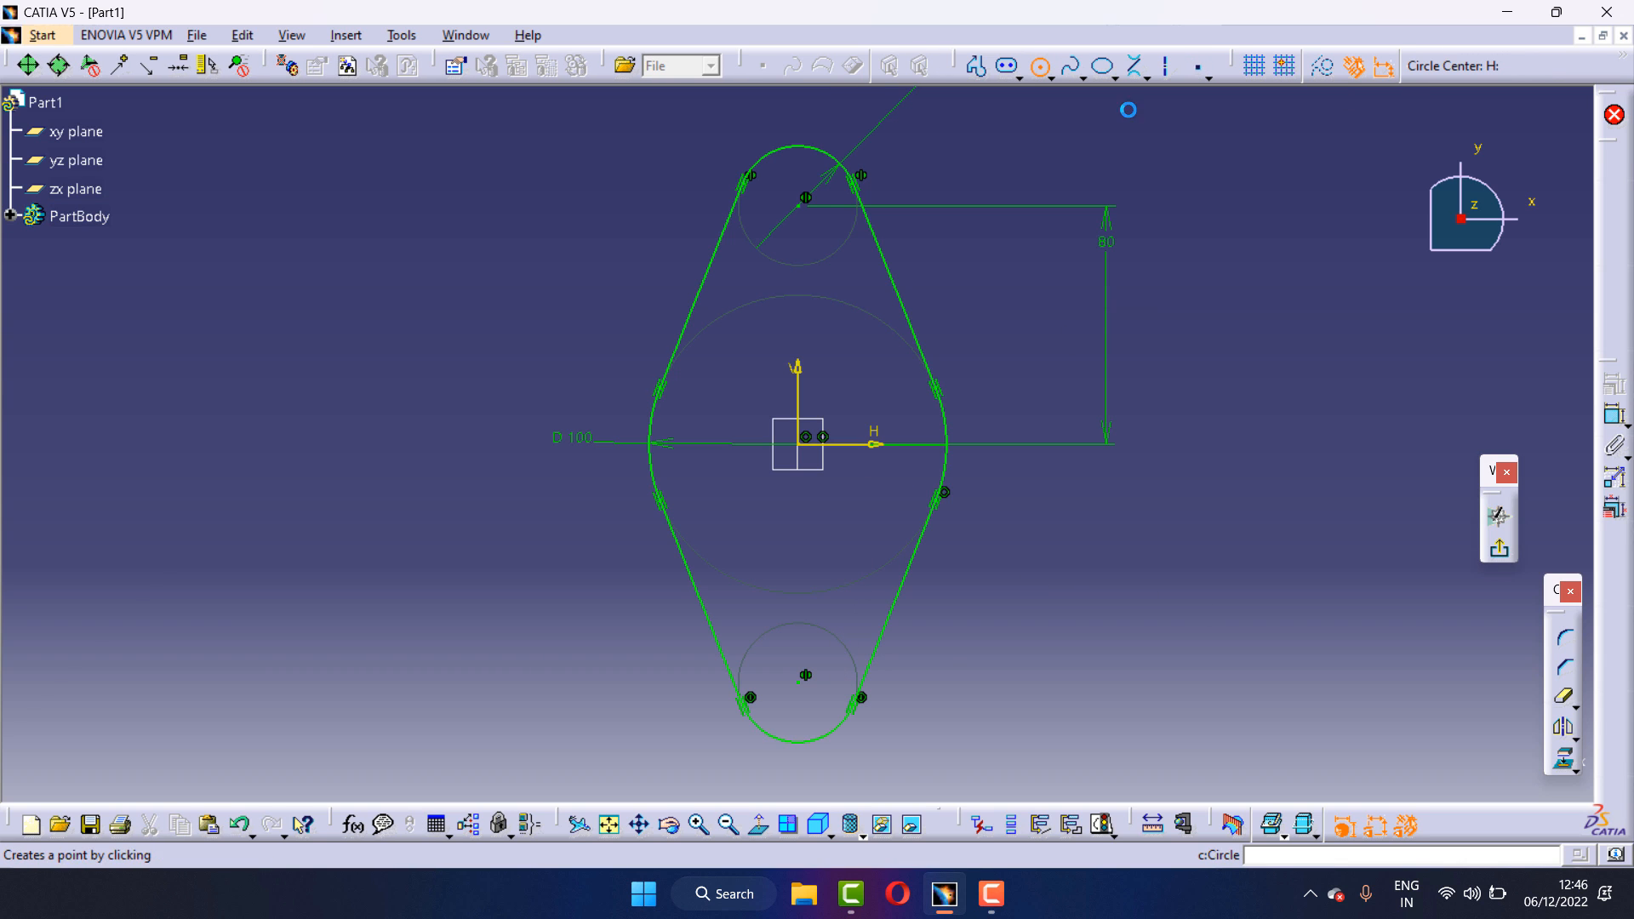
pyautogui.click(798, 205)
pyautogui.click(814, 189)
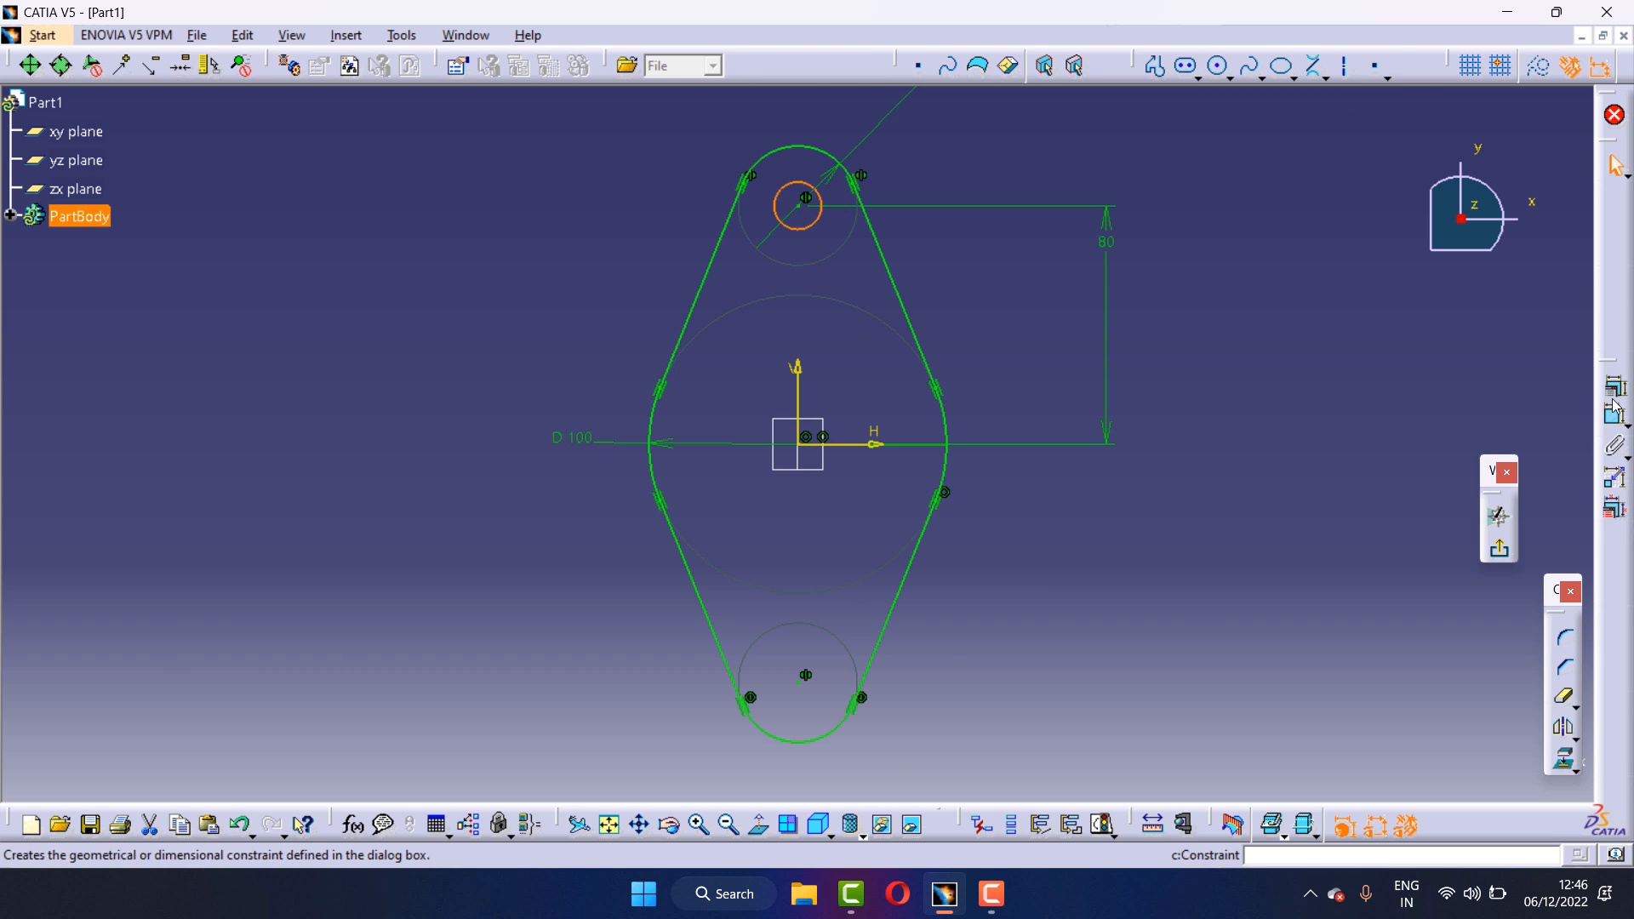
pyautogui.click(1614, 415)
pyautogui.click(814, 220)
# Set the upper hole circle's diameter to 15 mm
pyautogui.doubleClick(995, 299)
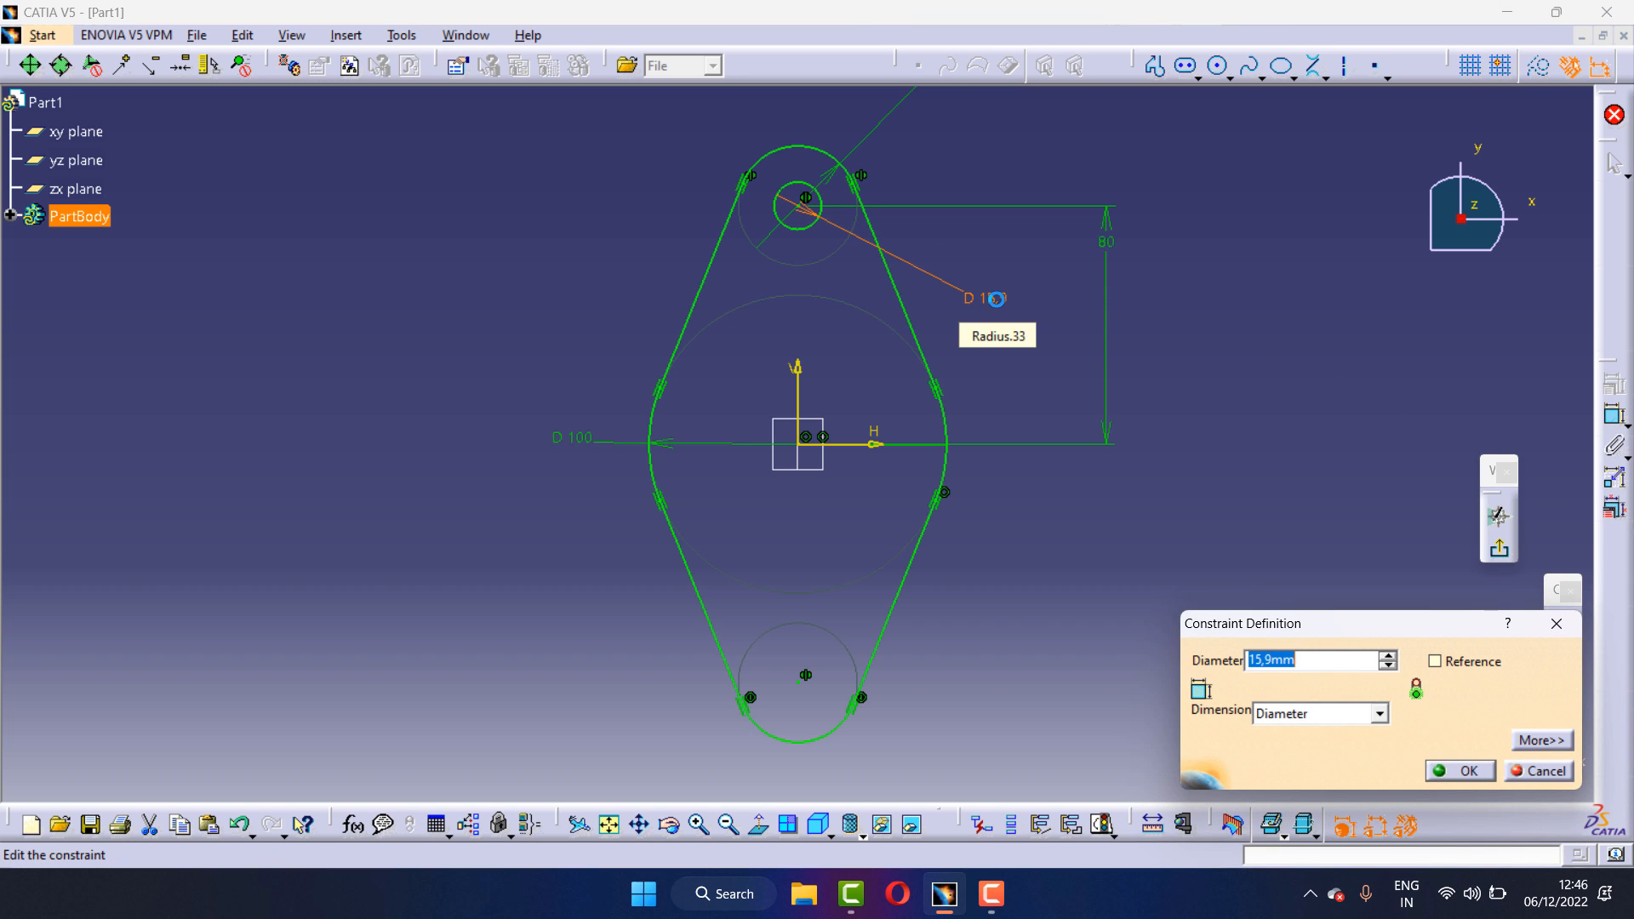
pyautogui.write('15')
pyautogui.click(1476, 771)
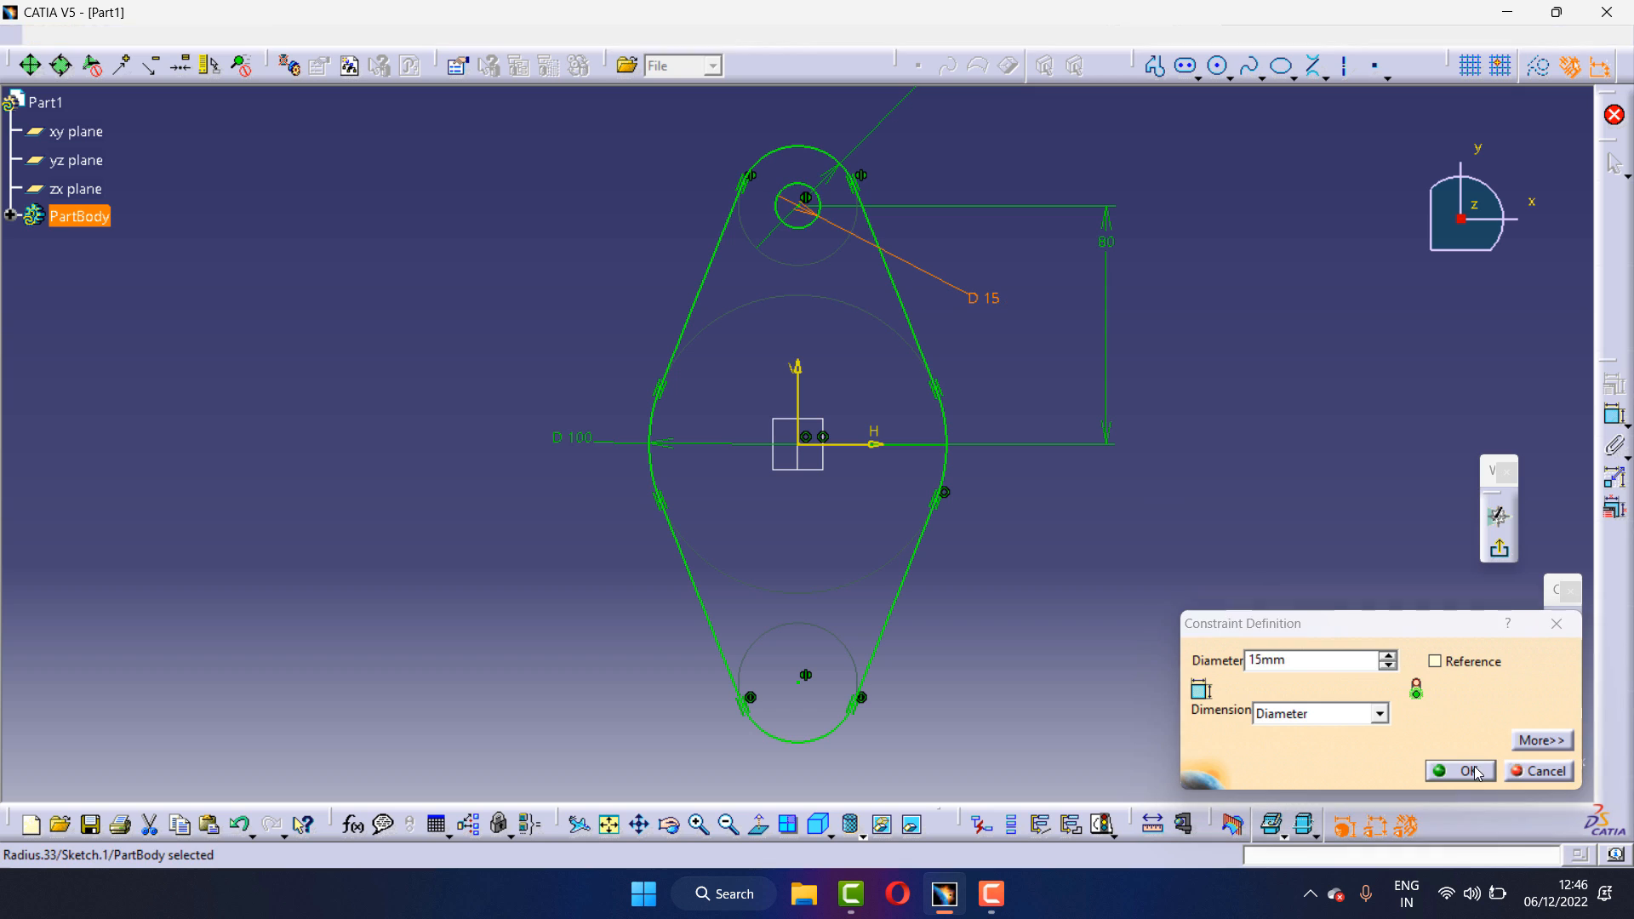
# Set the upper hole circle's diameter to 20 mm
pyautogui.doubleClick(994, 301)
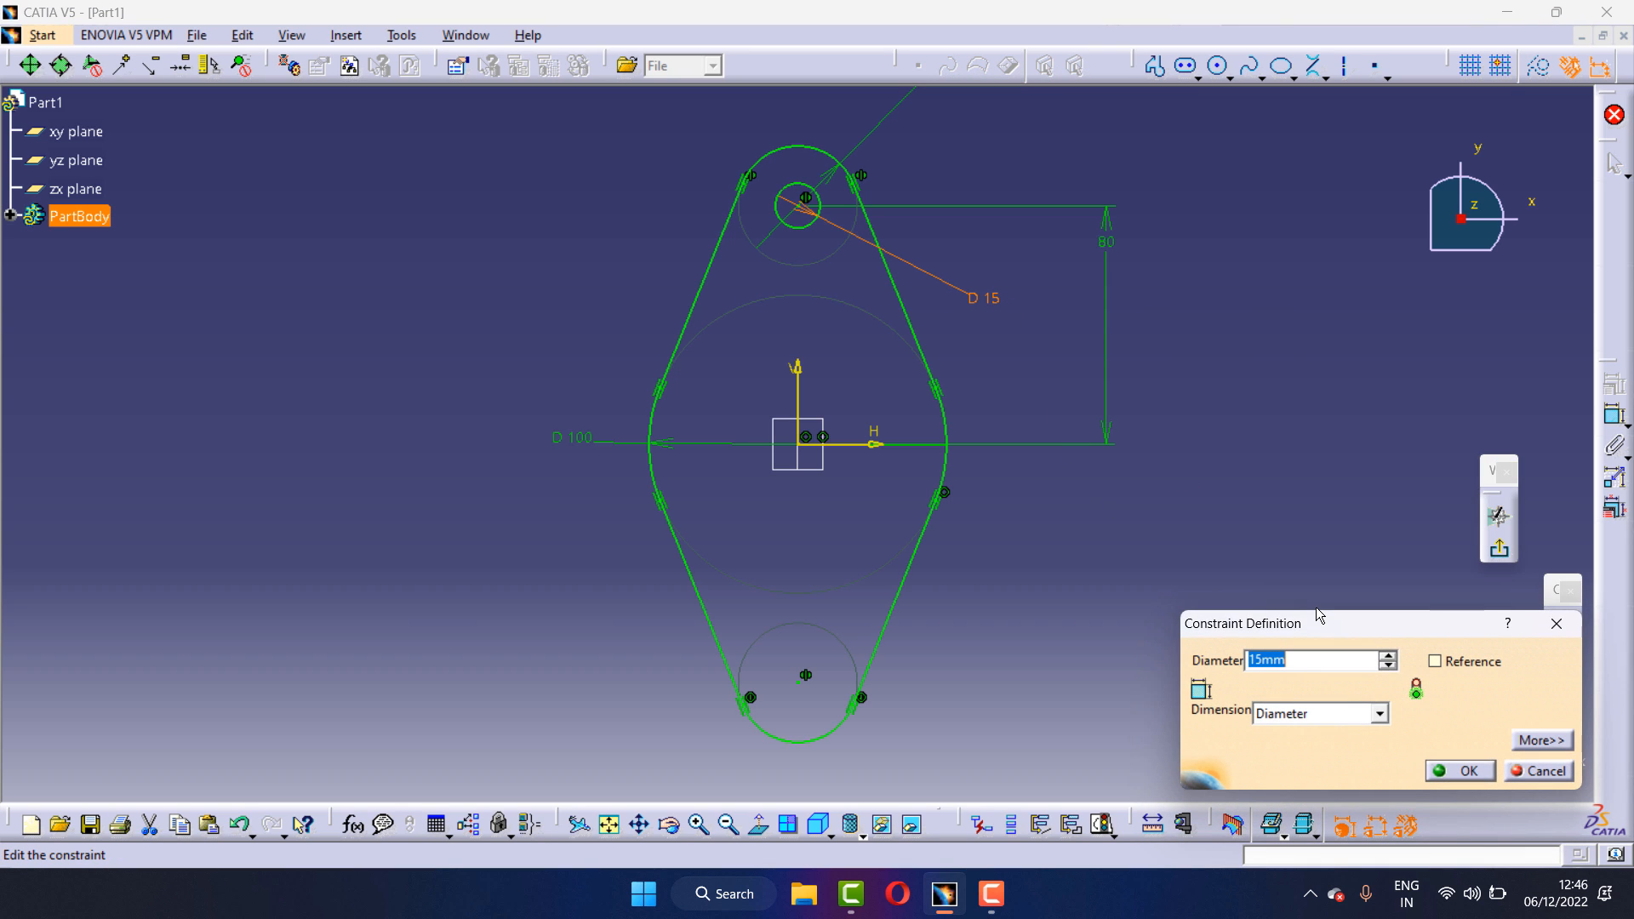
pyautogui.write('20')
pyautogui.click(1472, 771)
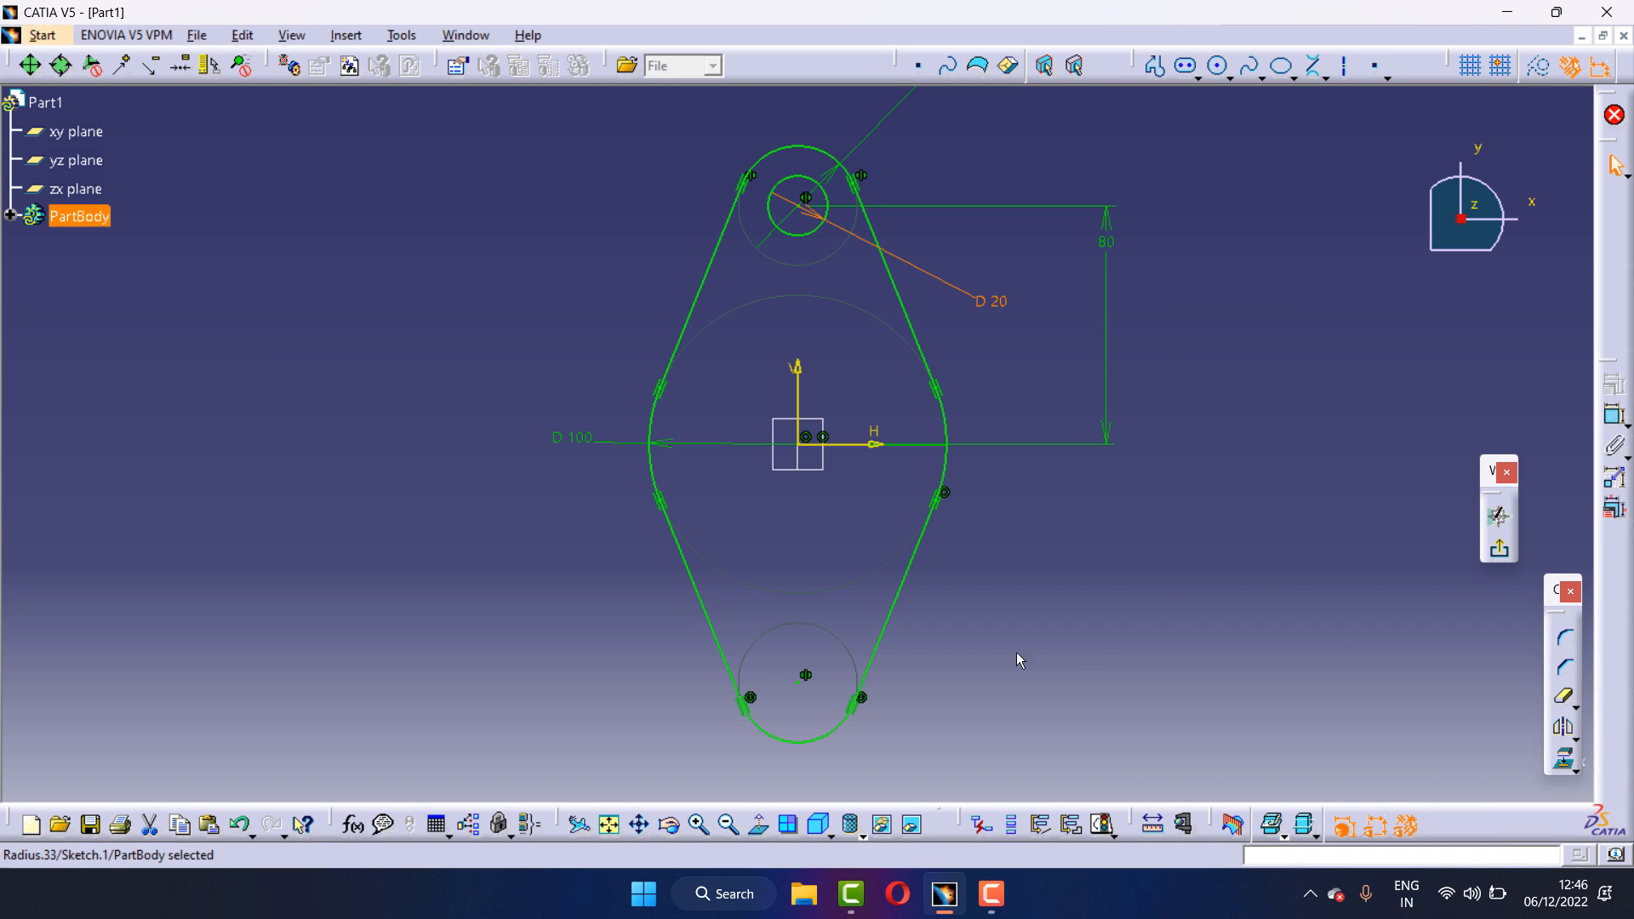
# Draw a circle at the mirrored lower arc's centre and dimension its diameter to 20 mm
pyautogui.click(1218, 66)
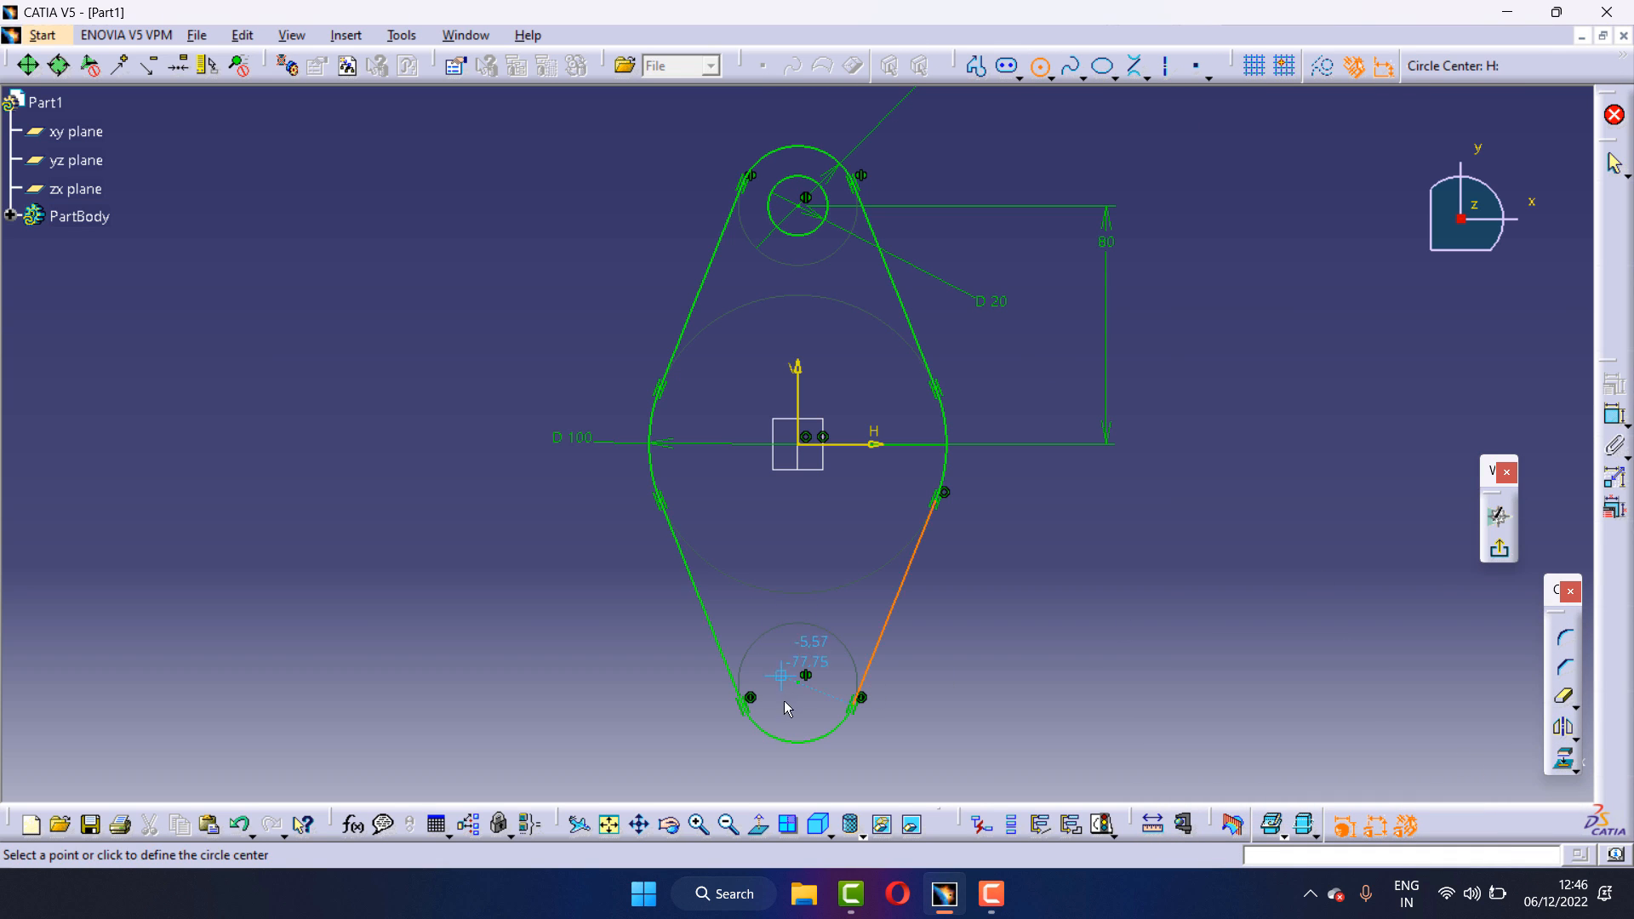
pyautogui.click(797, 681)
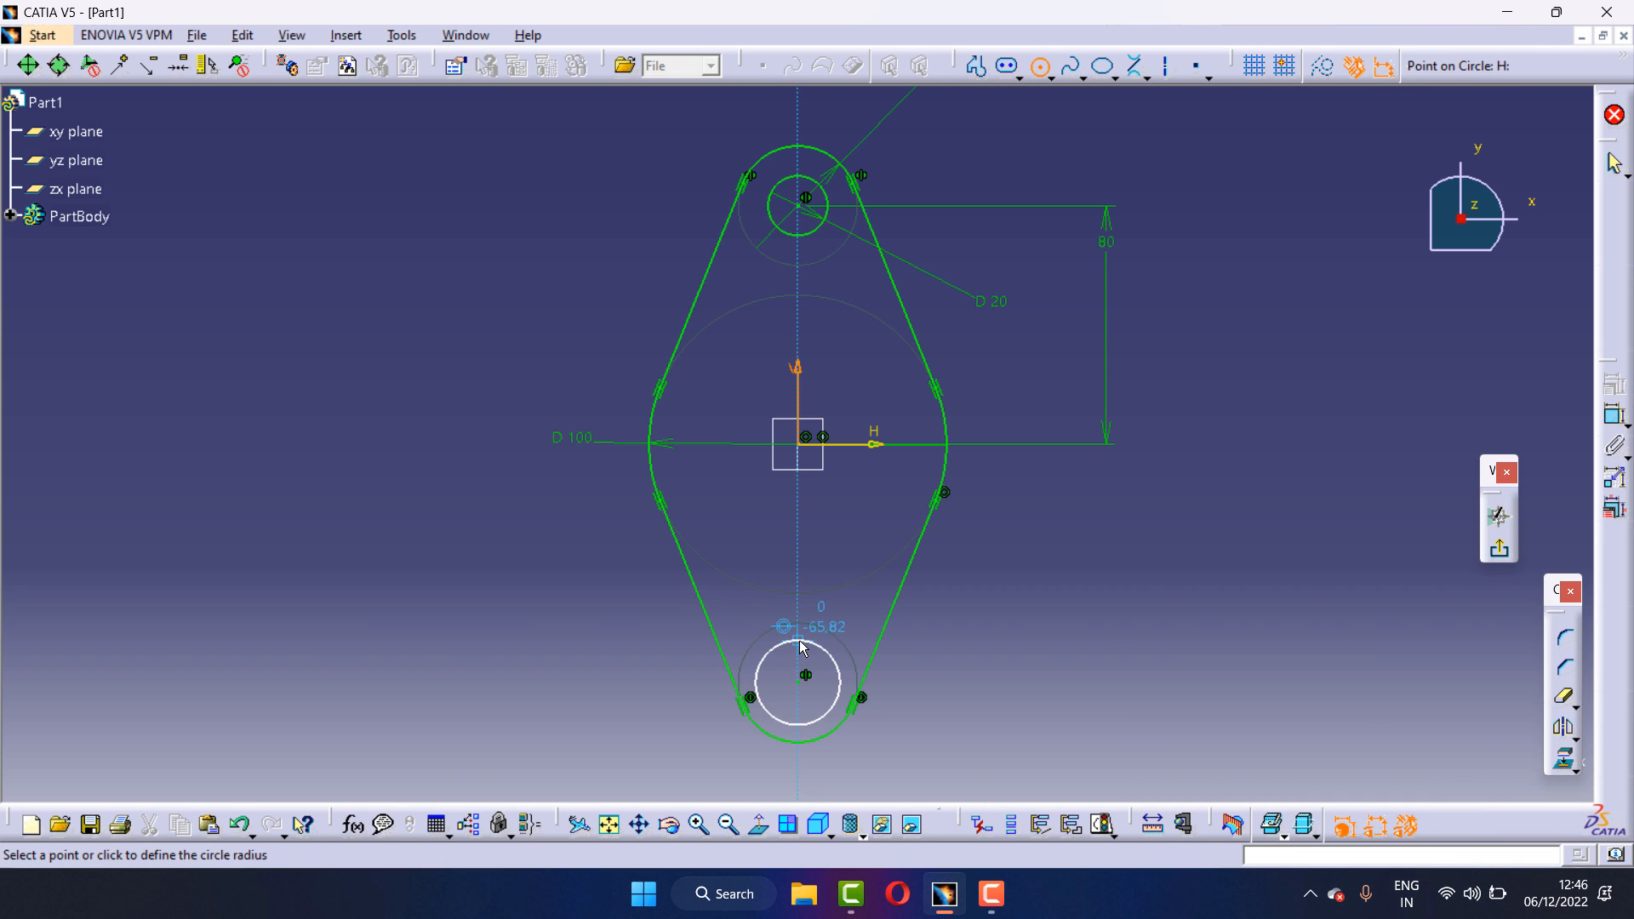
pyautogui.click(800, 647)
pyautogui.click(1612, 415)
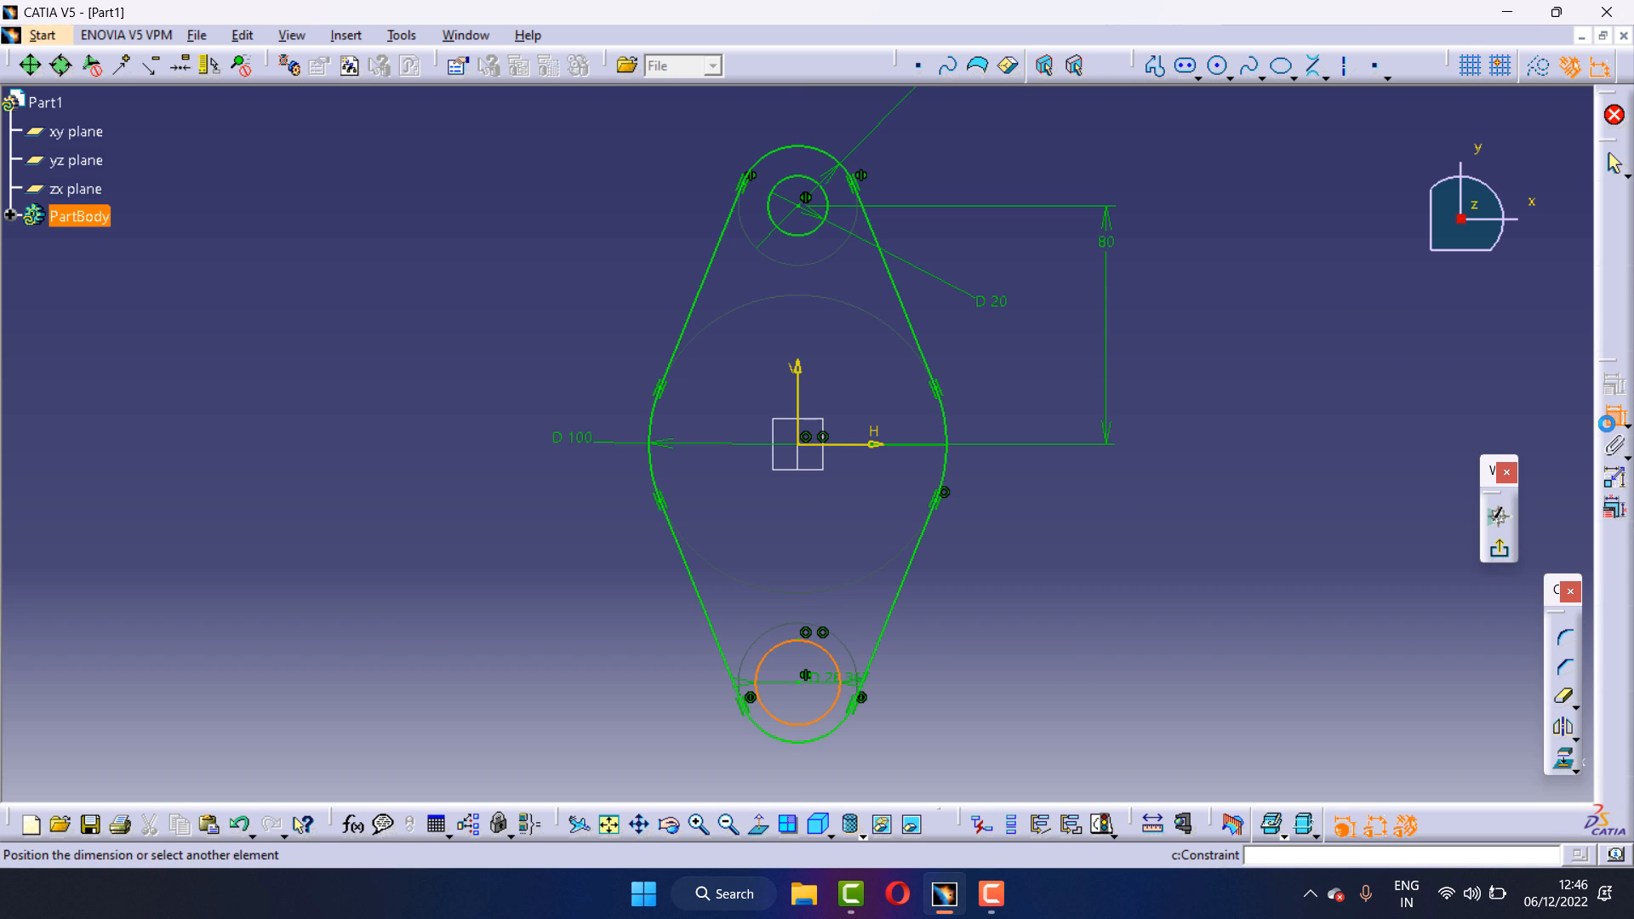
pyautogui.click(1165, 603)
pyautogui.doubleClick(1172, 602)
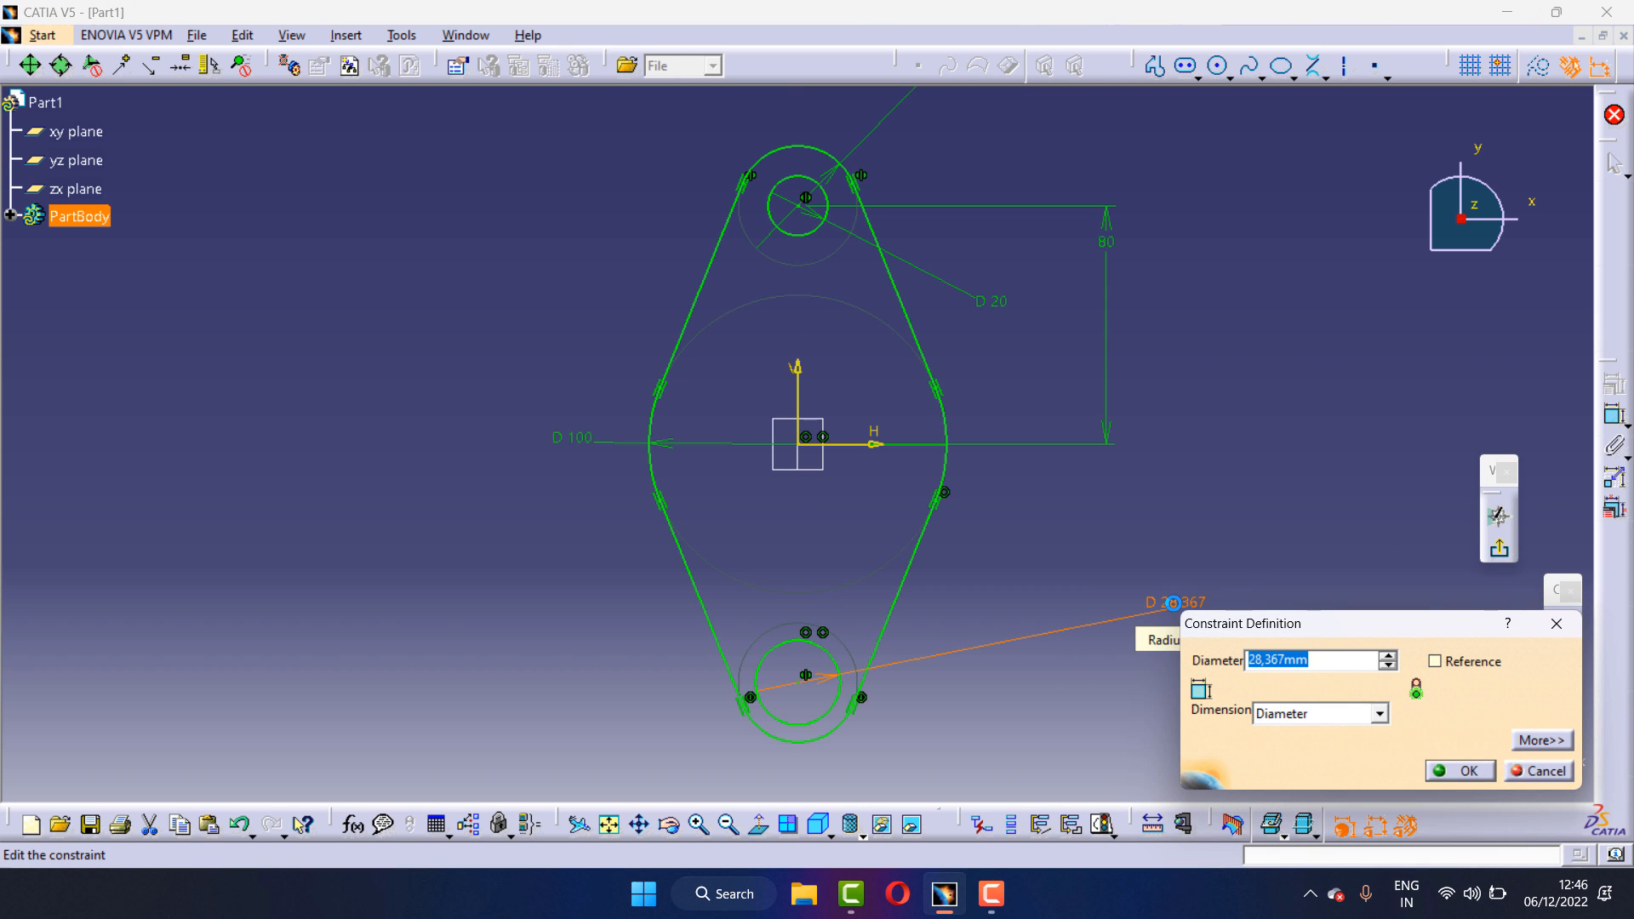
pyautogui.write('20mm')
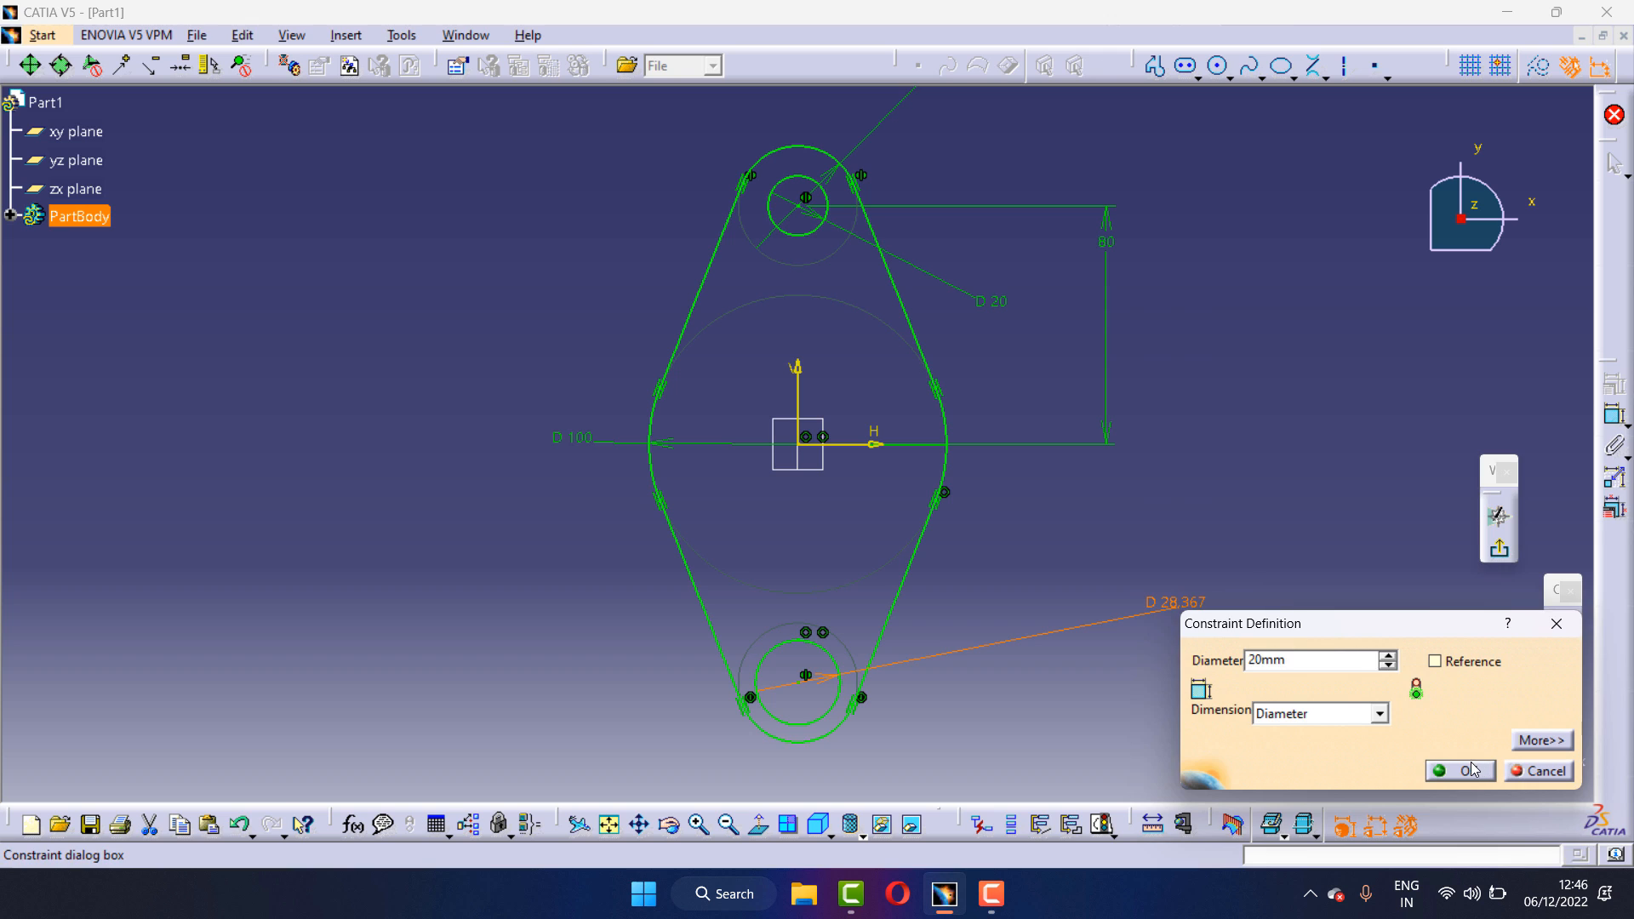
pyautogui.click(1474, 771)
# Draw a circle centred on the sketch origin and dimension its diameter to 50 mm
pyautogui.click(1229, 75)
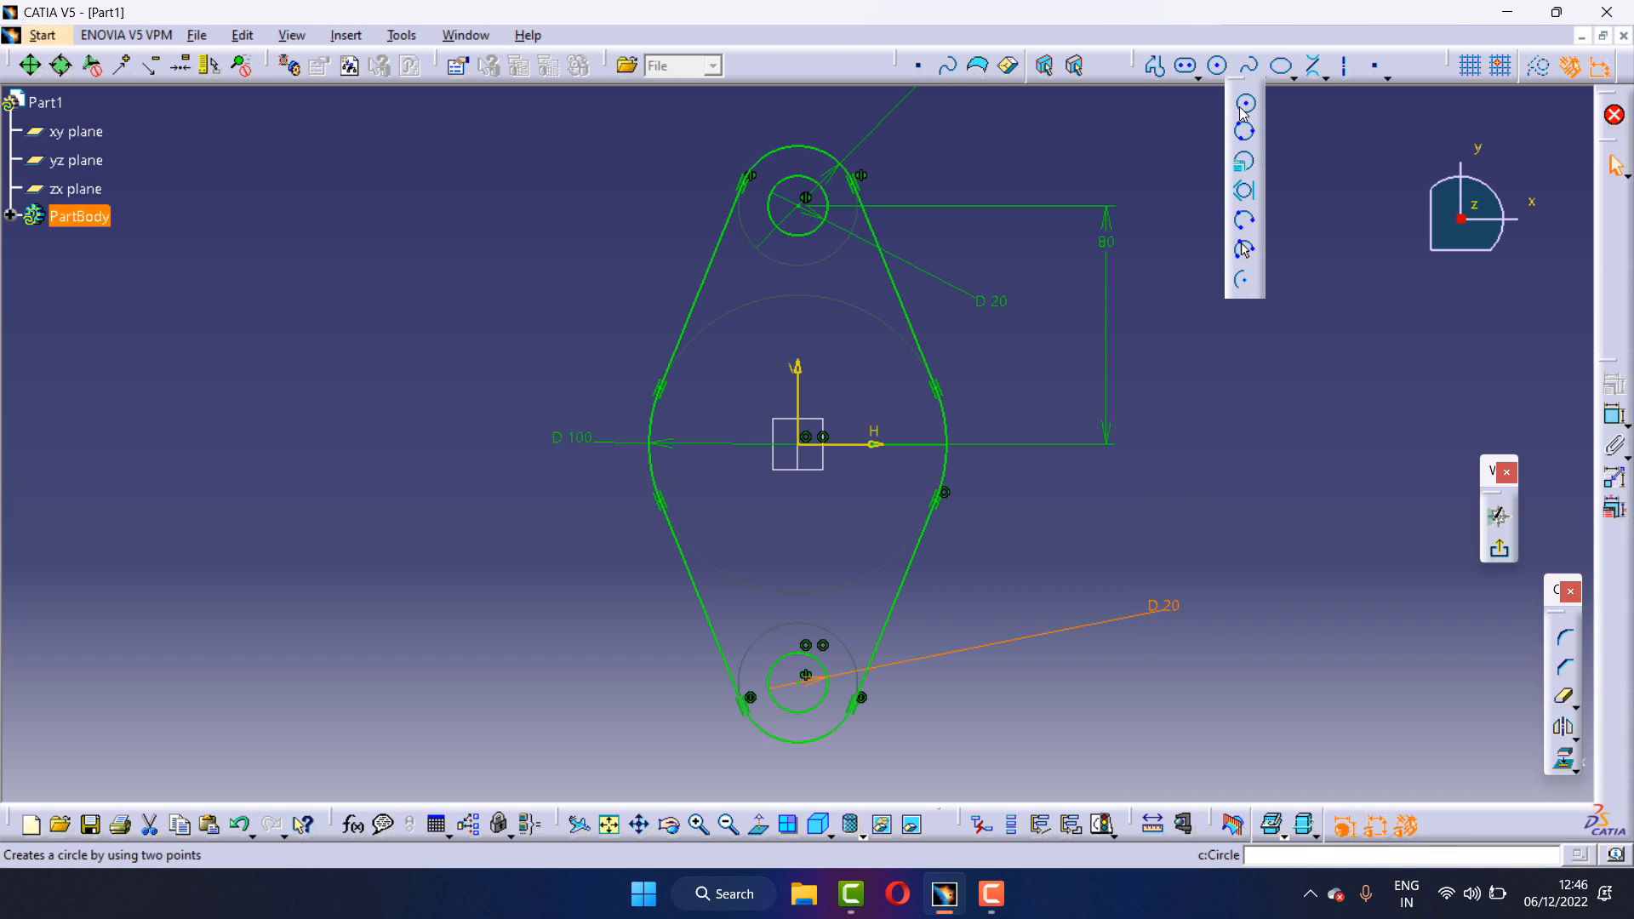
pyautogui.click(1245, 103)
pyautogui.click(798, 443)
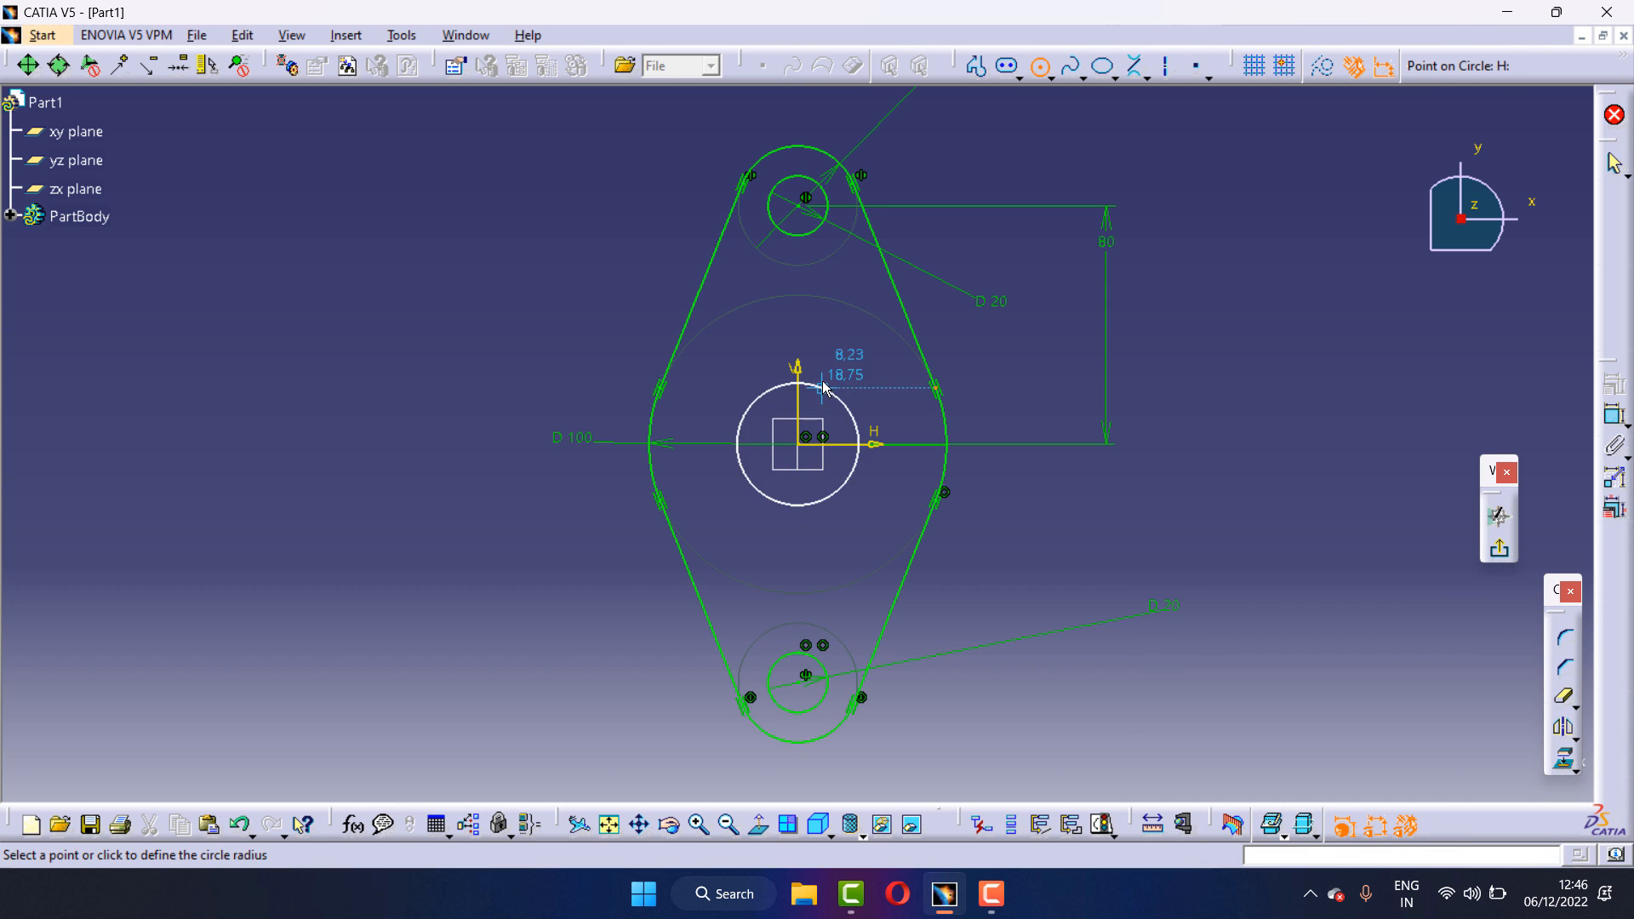
pyautogui.click(874, 443)
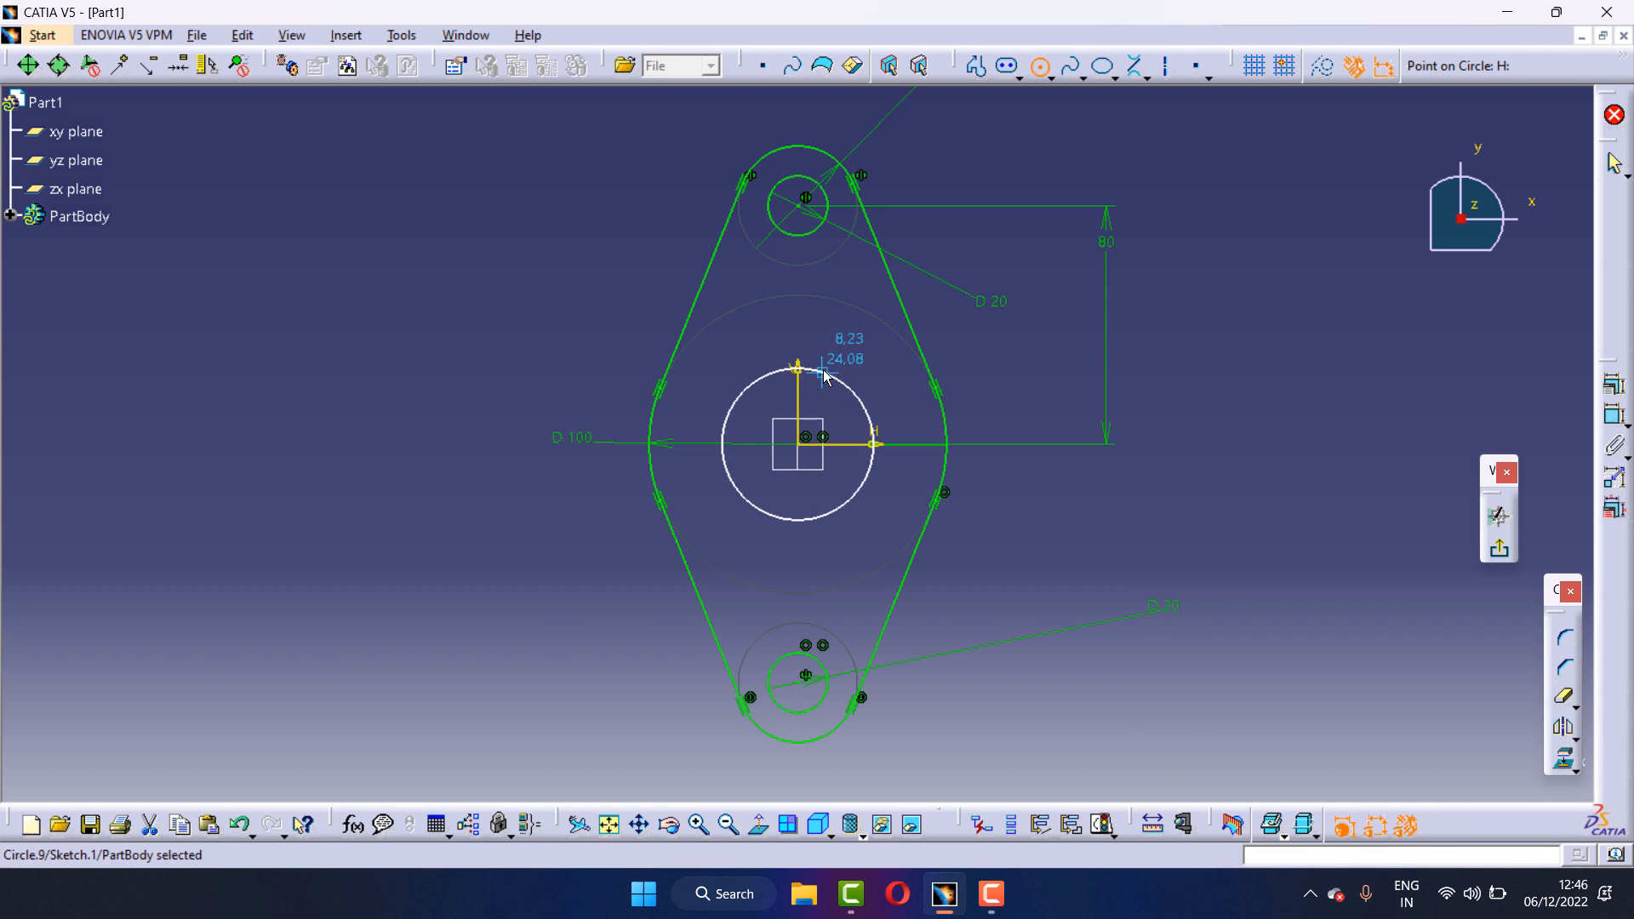
pyautogui.click(1614, 419)
pyautogui.doubleClick(1166, 377)
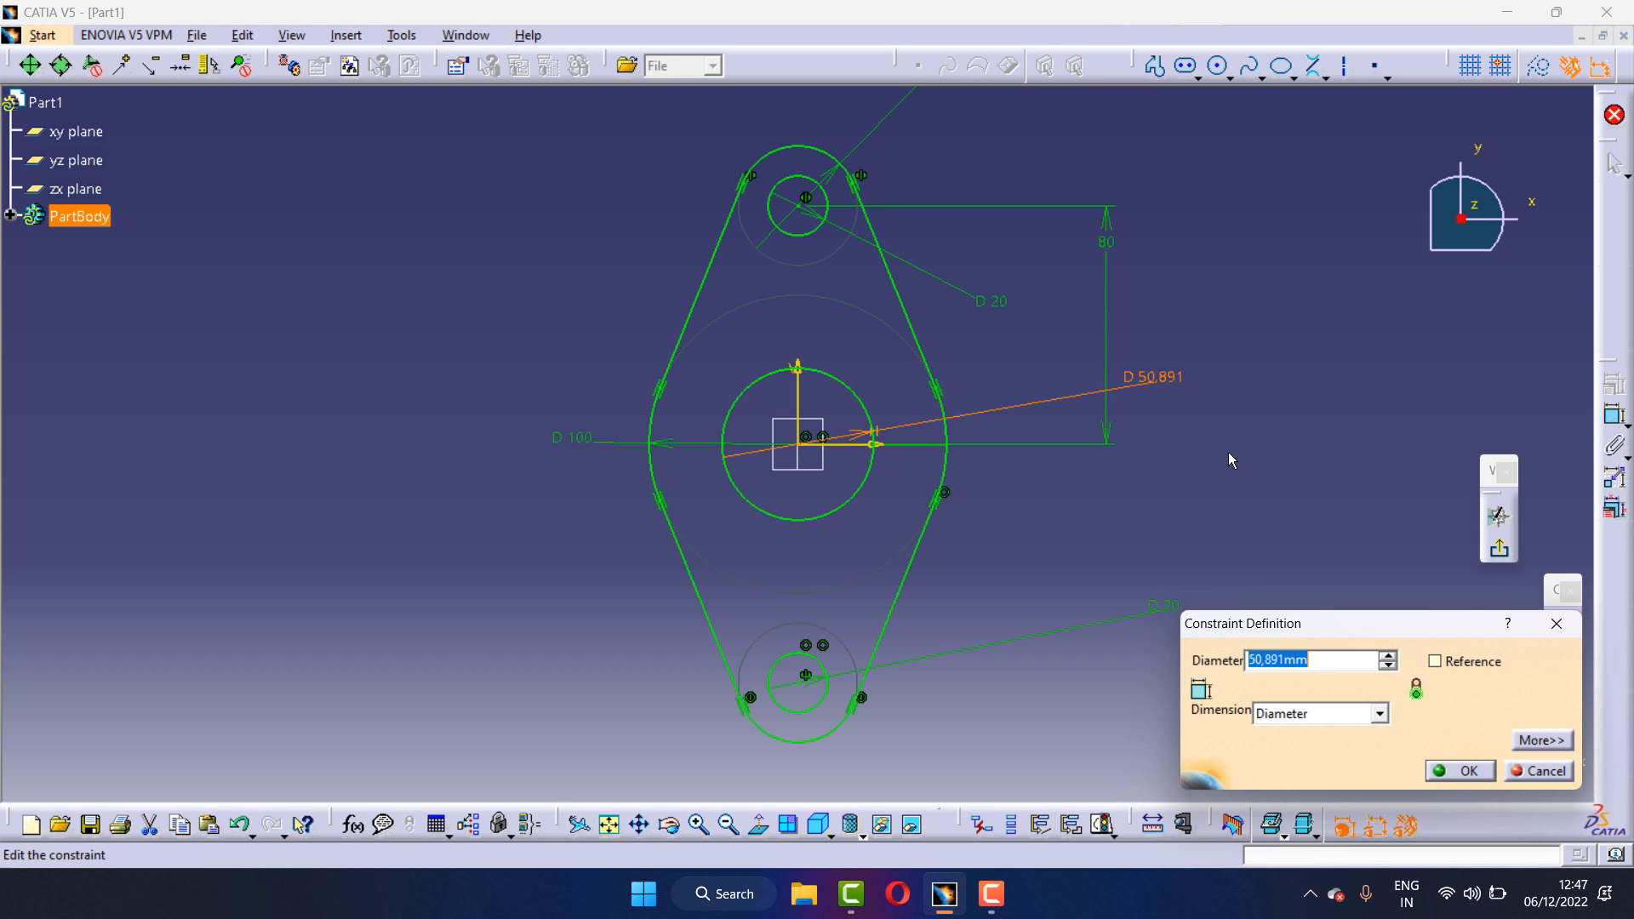
pyautogui.write('50')
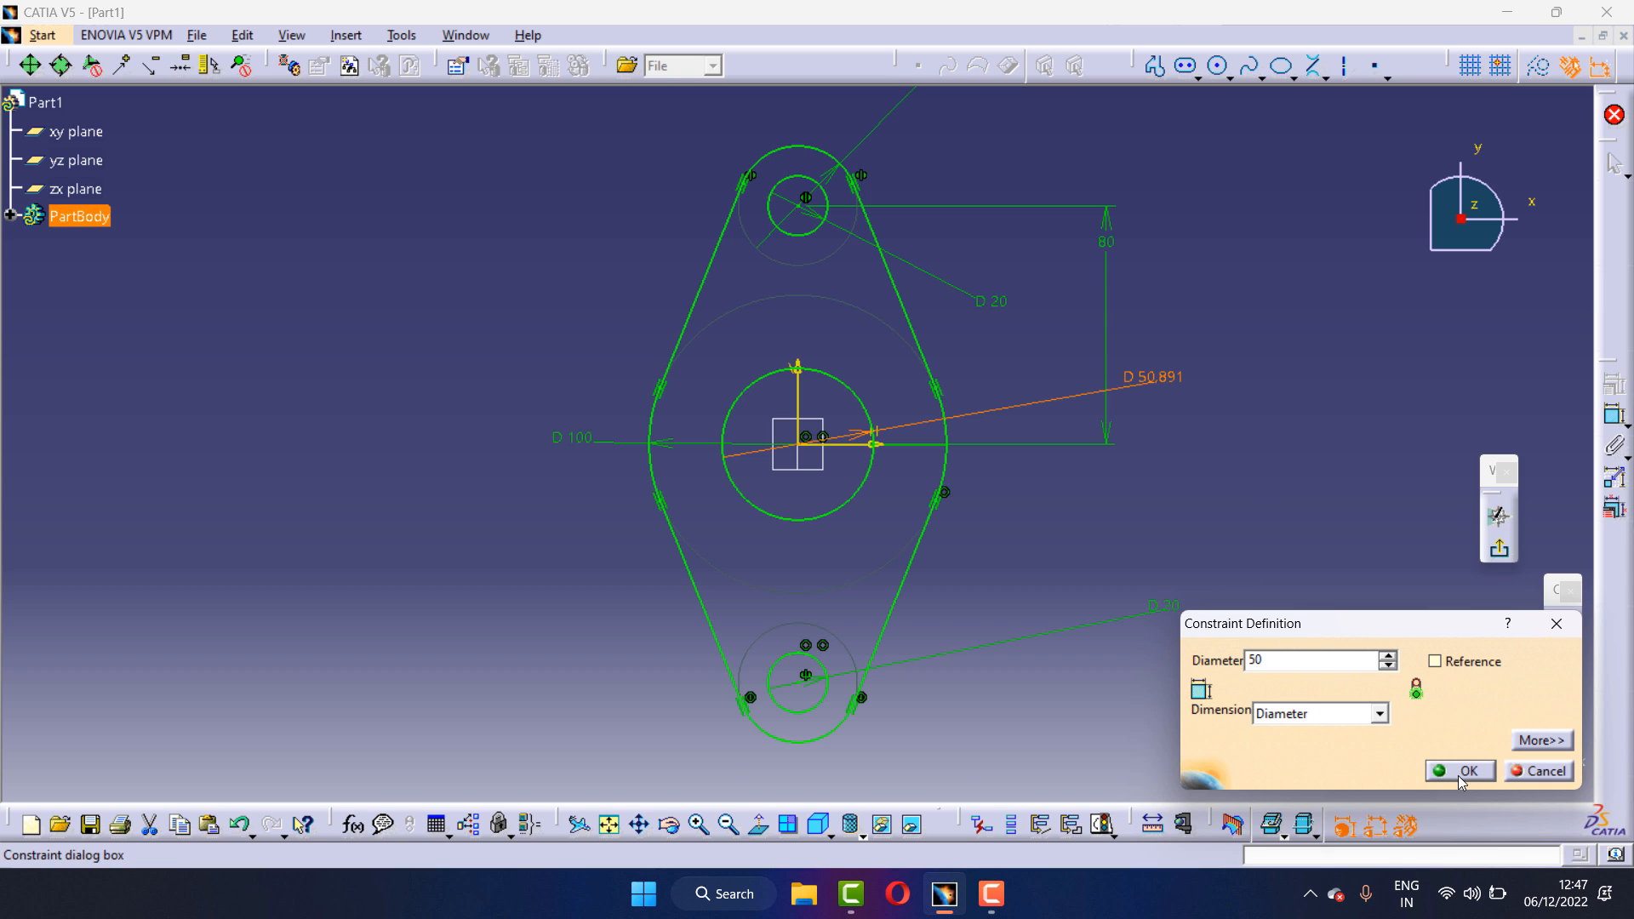
pyautogui.click(1461, 771)
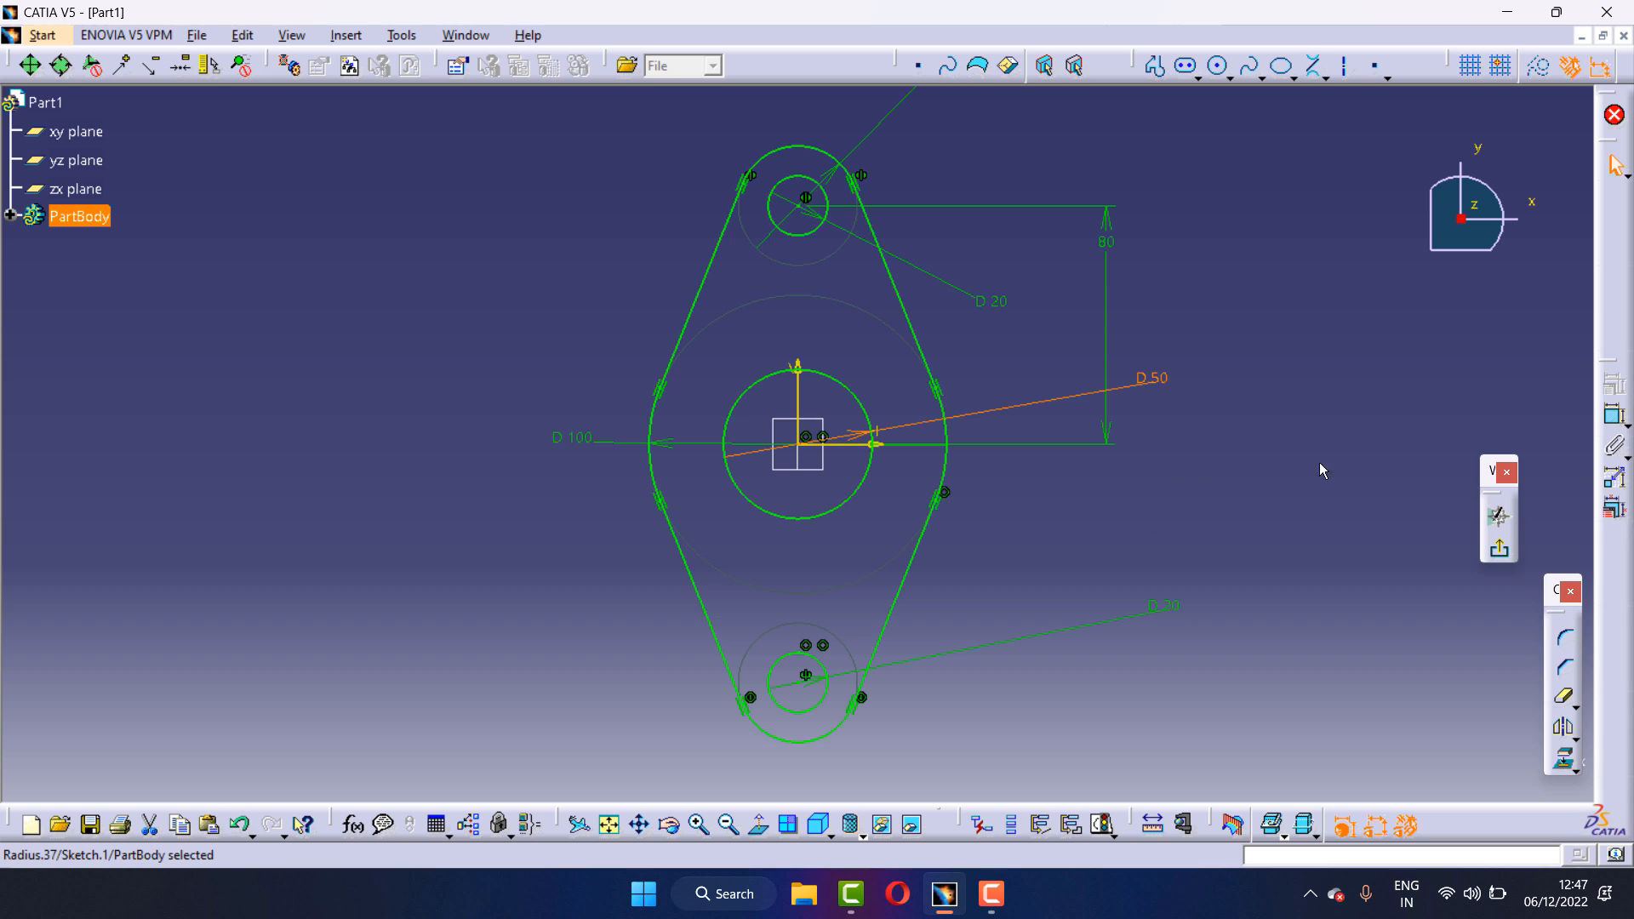
# Exit the sketch and extrude the plate profile as a 20 mm pad in the reversed, downward direction
pyautogui.click(1500, 547)
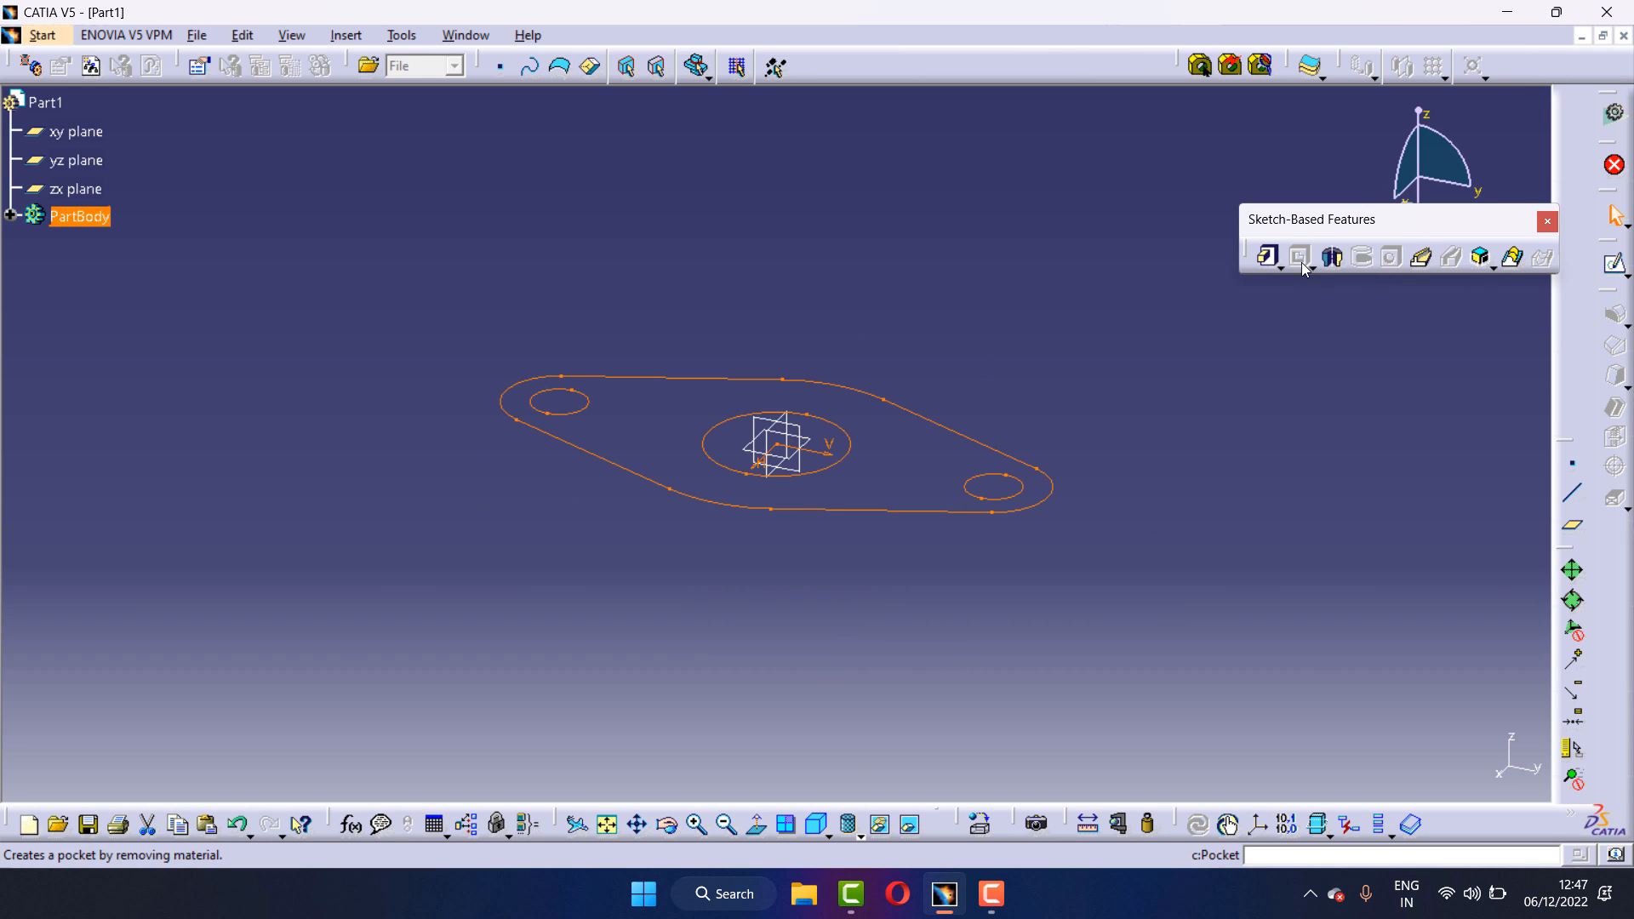
pyautogui.click(1268, 256)
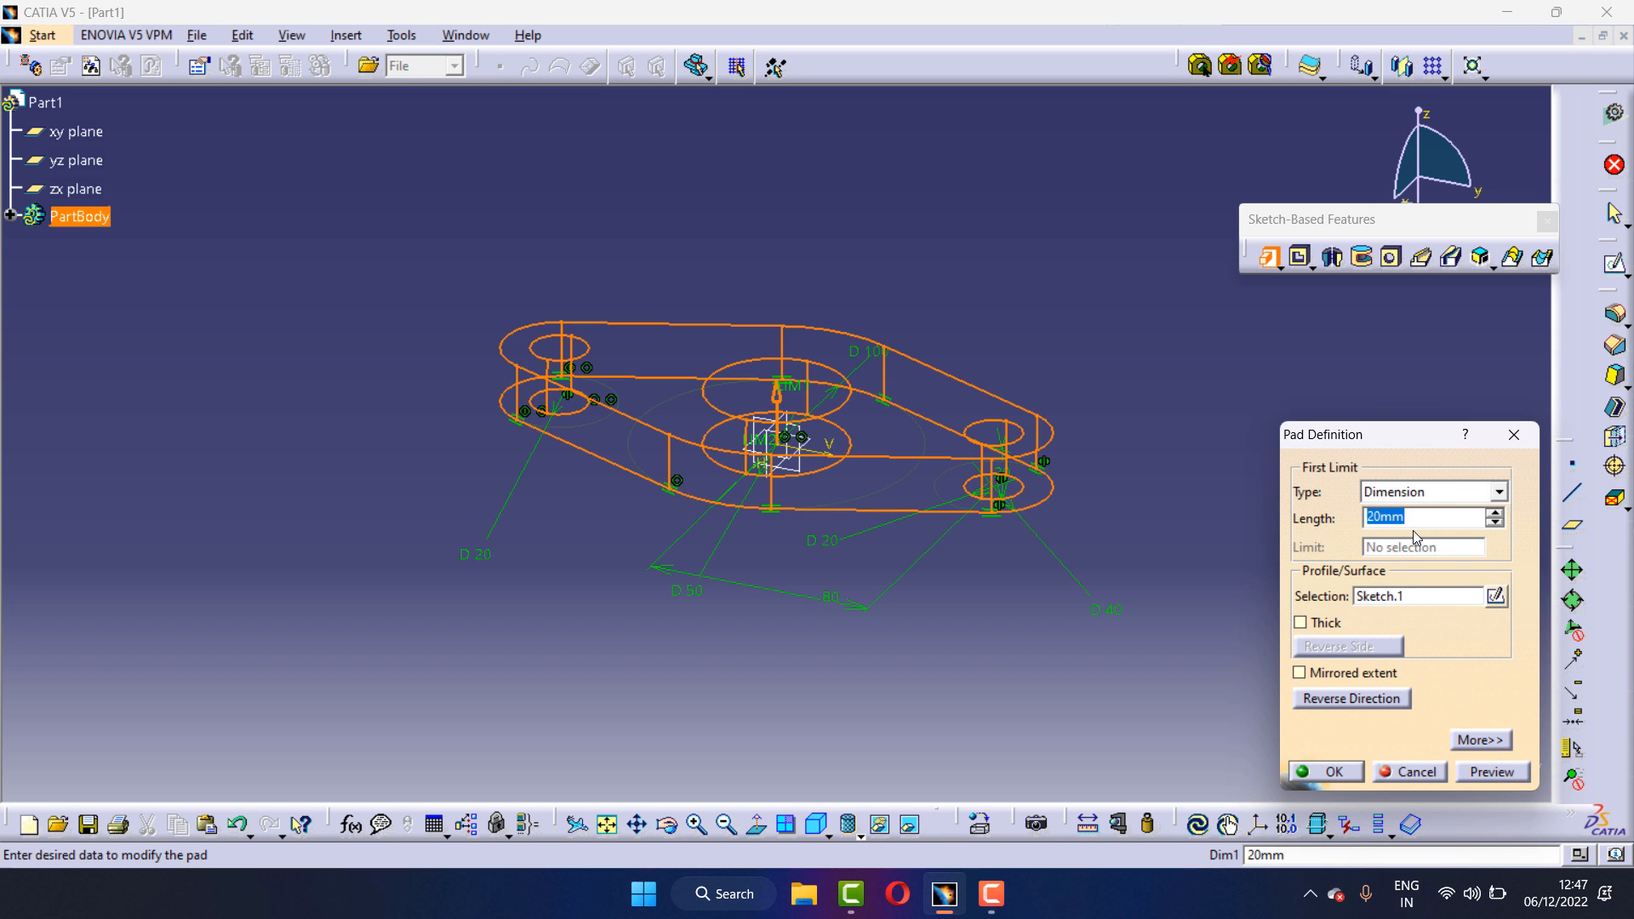
pyautogui.click(782, 393)
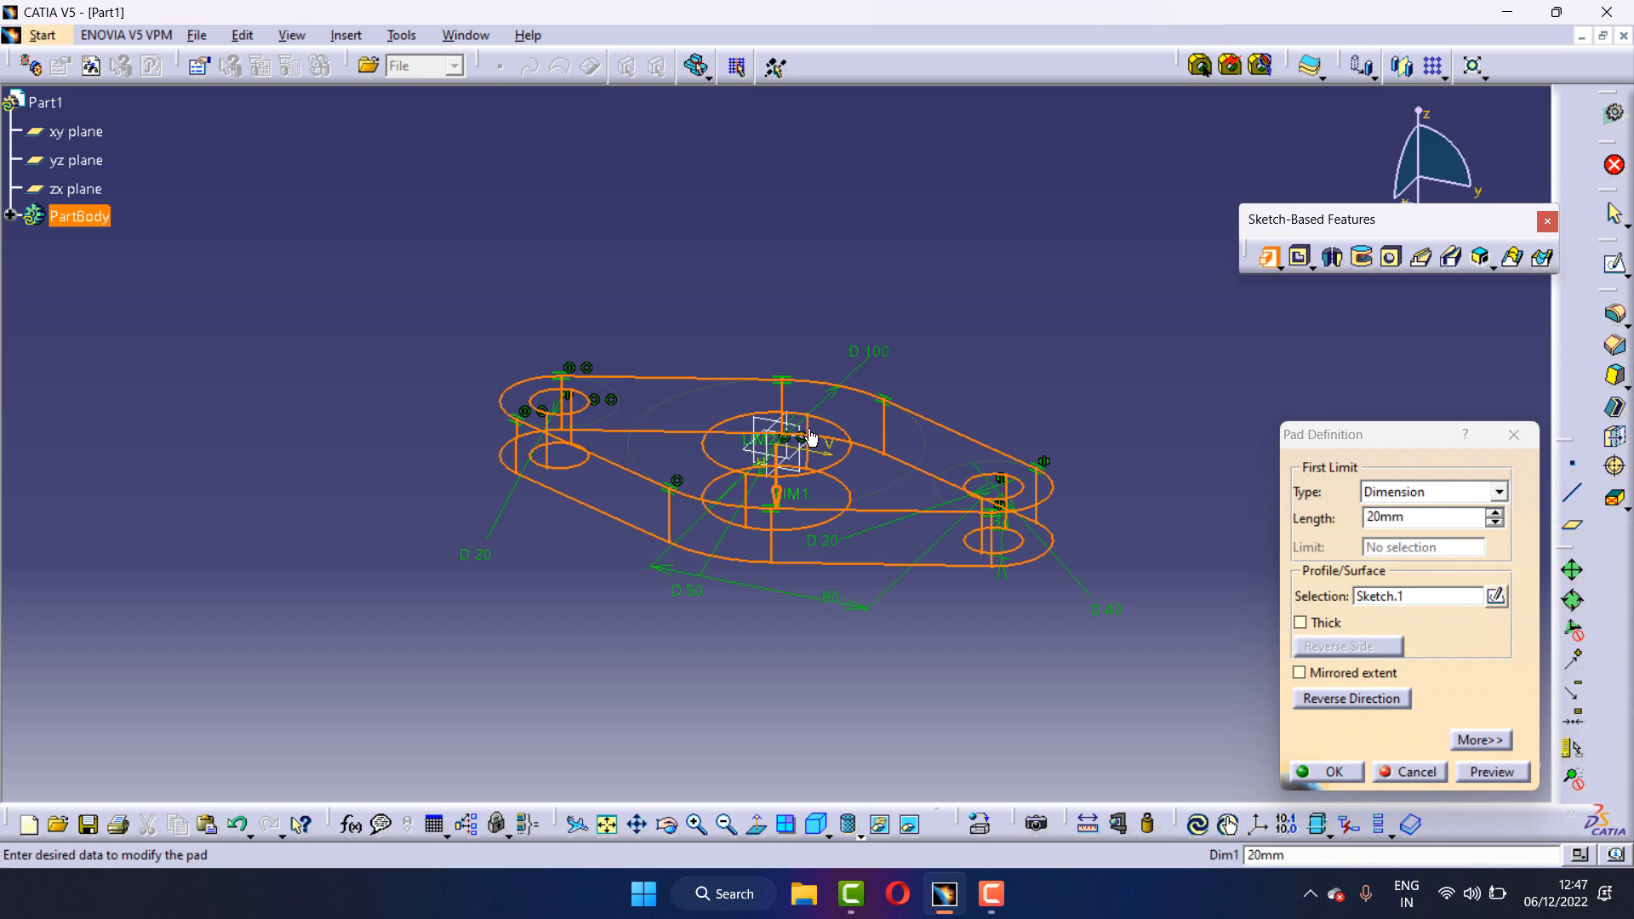
pyautogui.click(1417, 519)
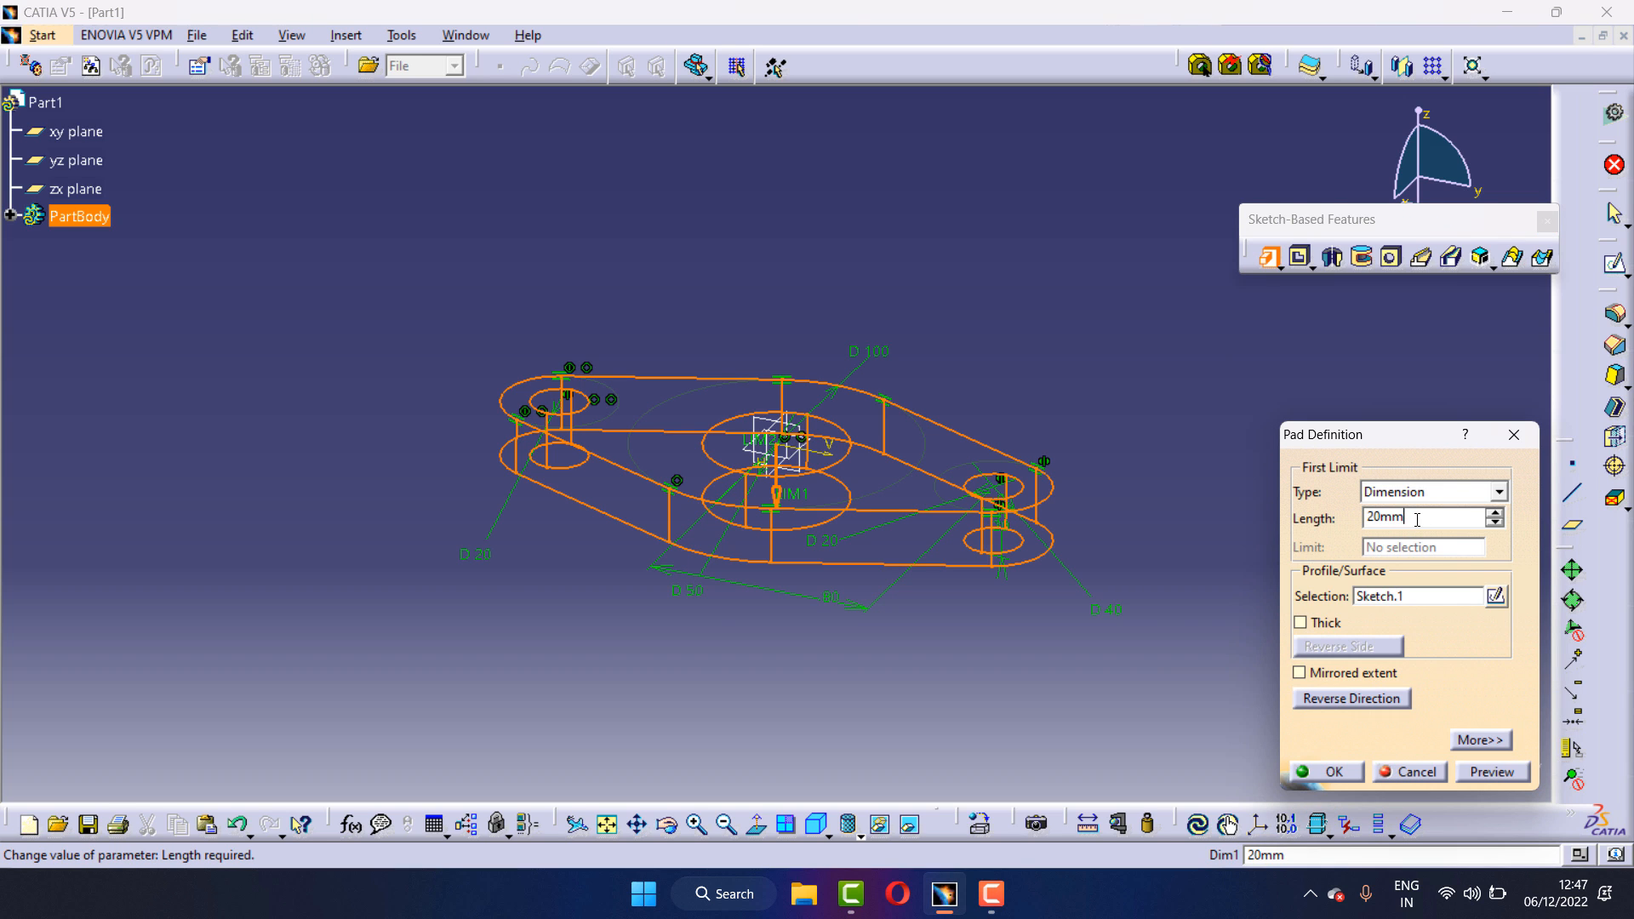
pyautogui.click(1332, 772)
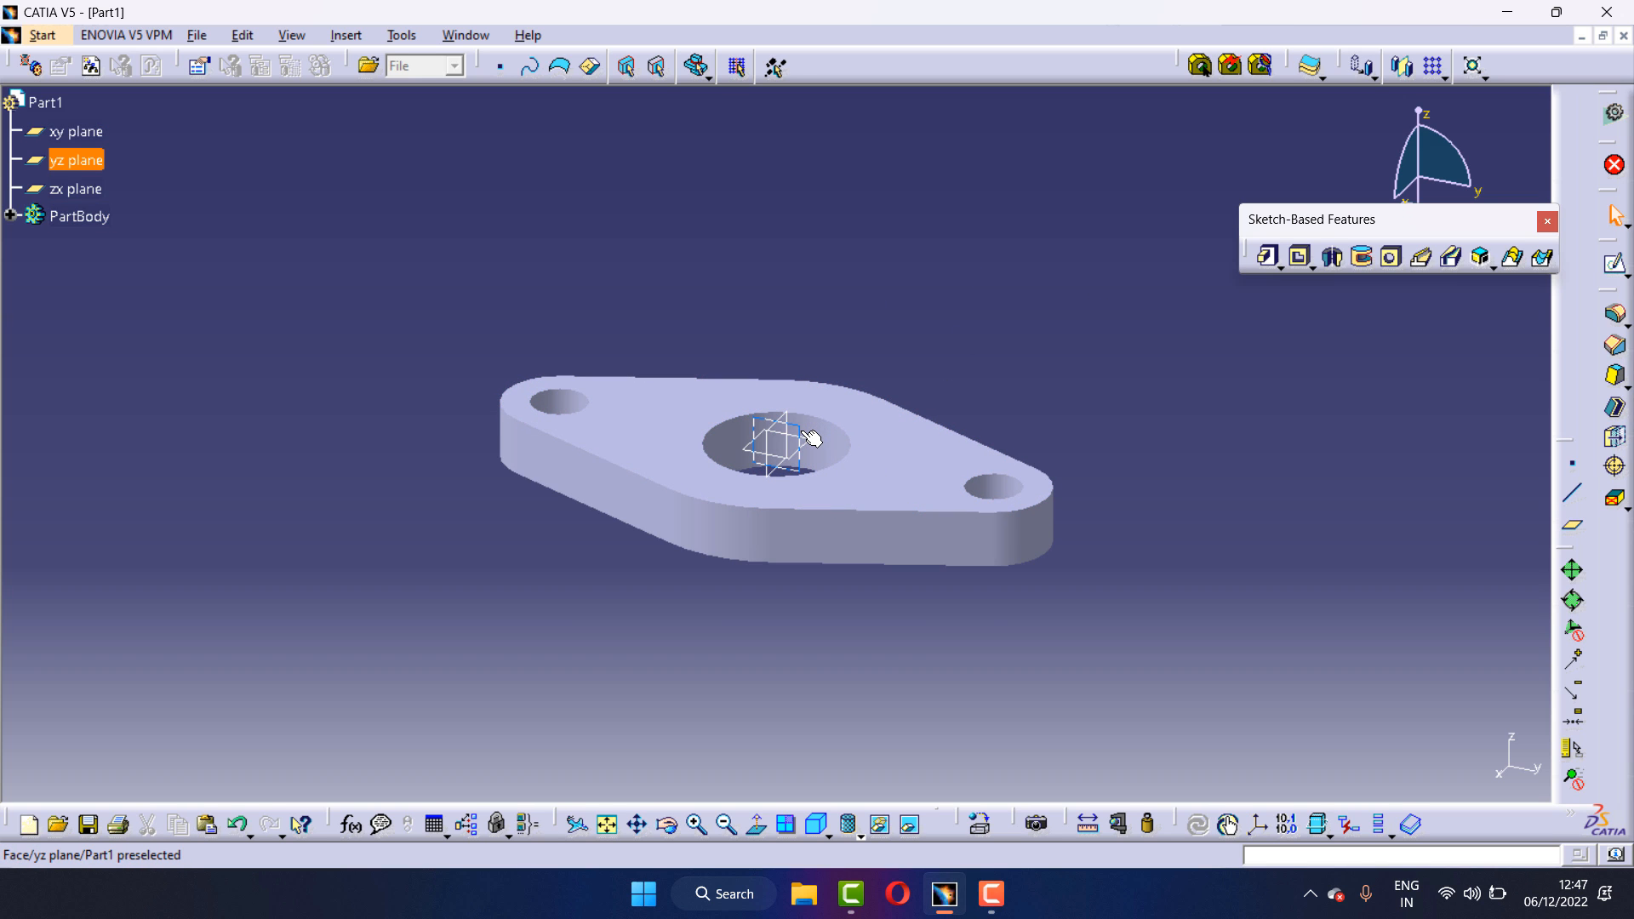
# On the yz plane, sketch a vertical line about 130 mm up from the origin and a horizontal line about 97 mm towards +y
pyautogui.click(88, 166)
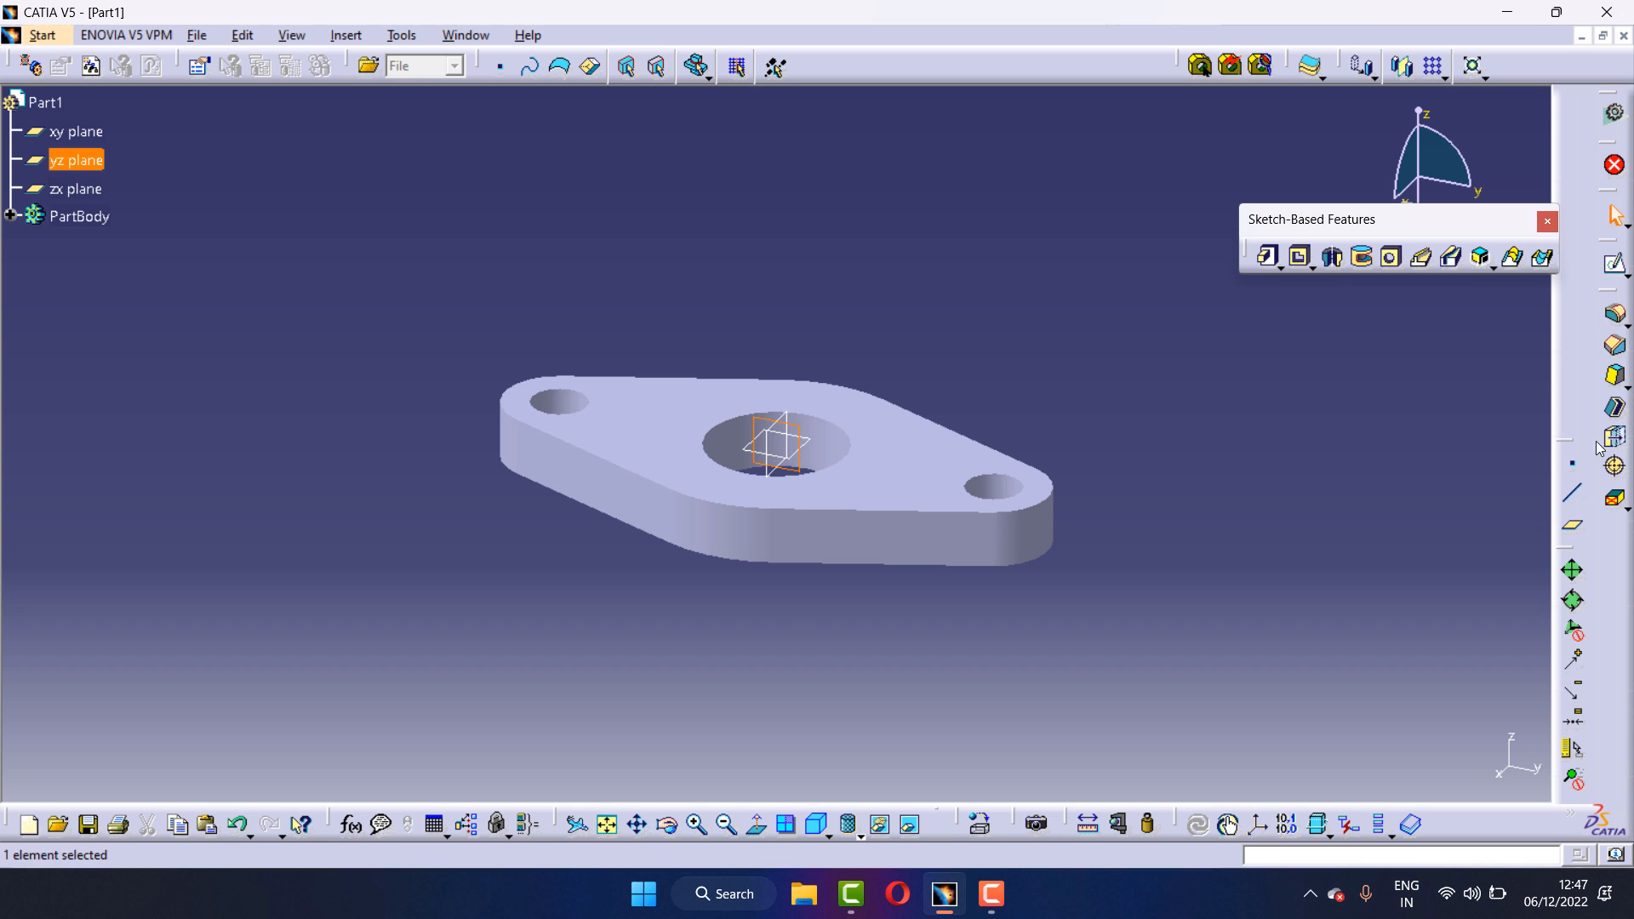
pyautogui.click(1615, 264)
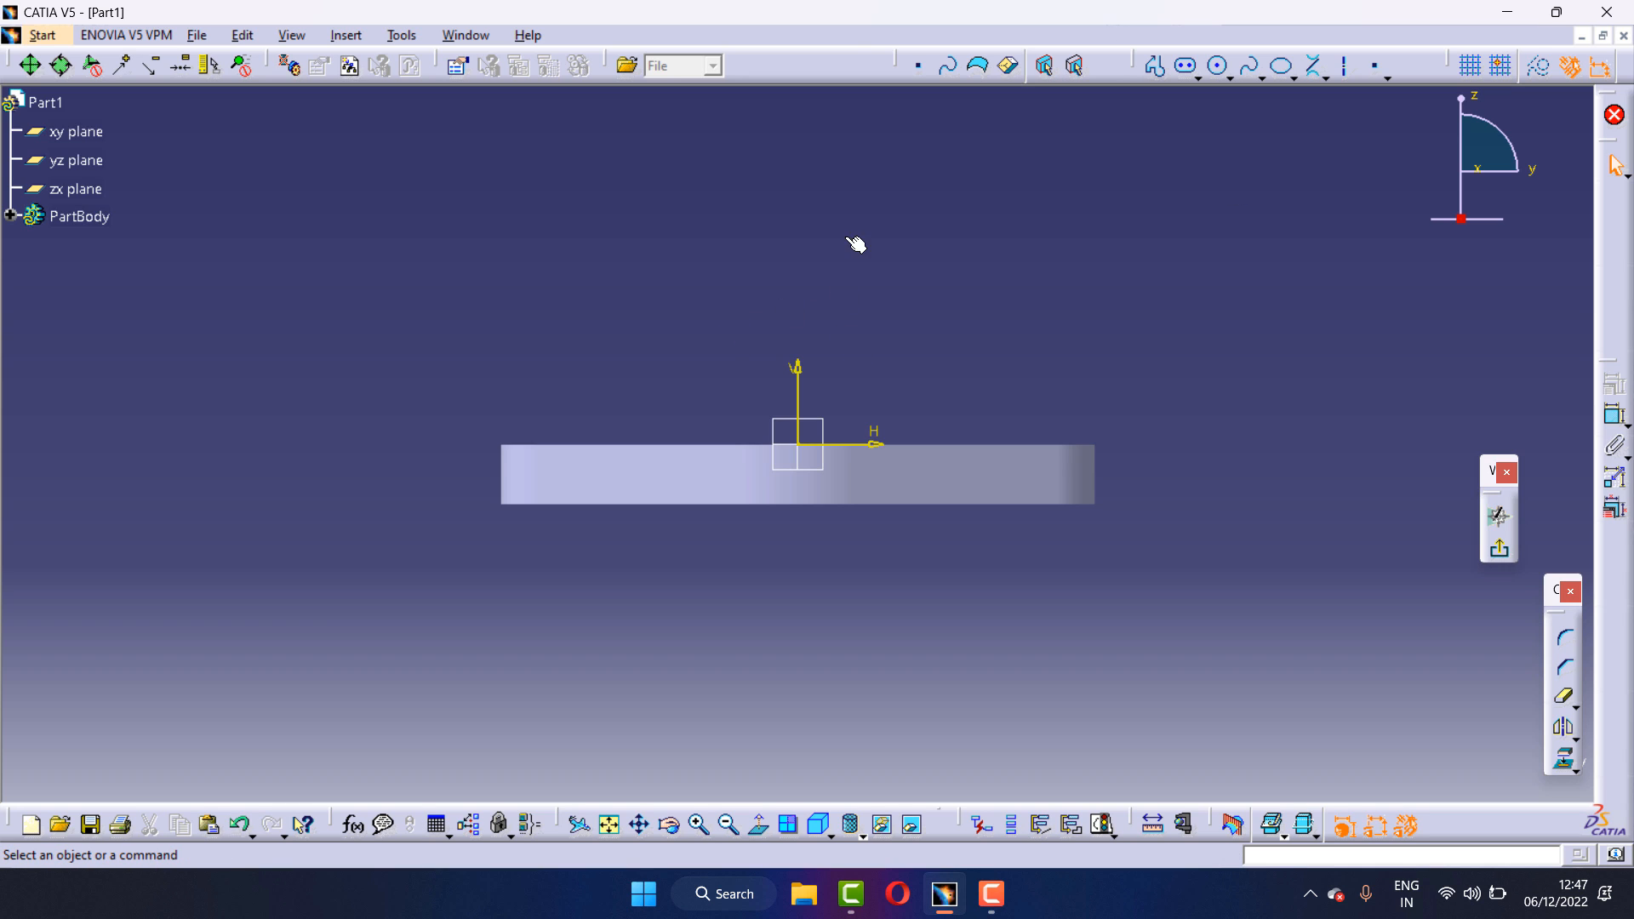
pyautogui.middleClick(887, 412)
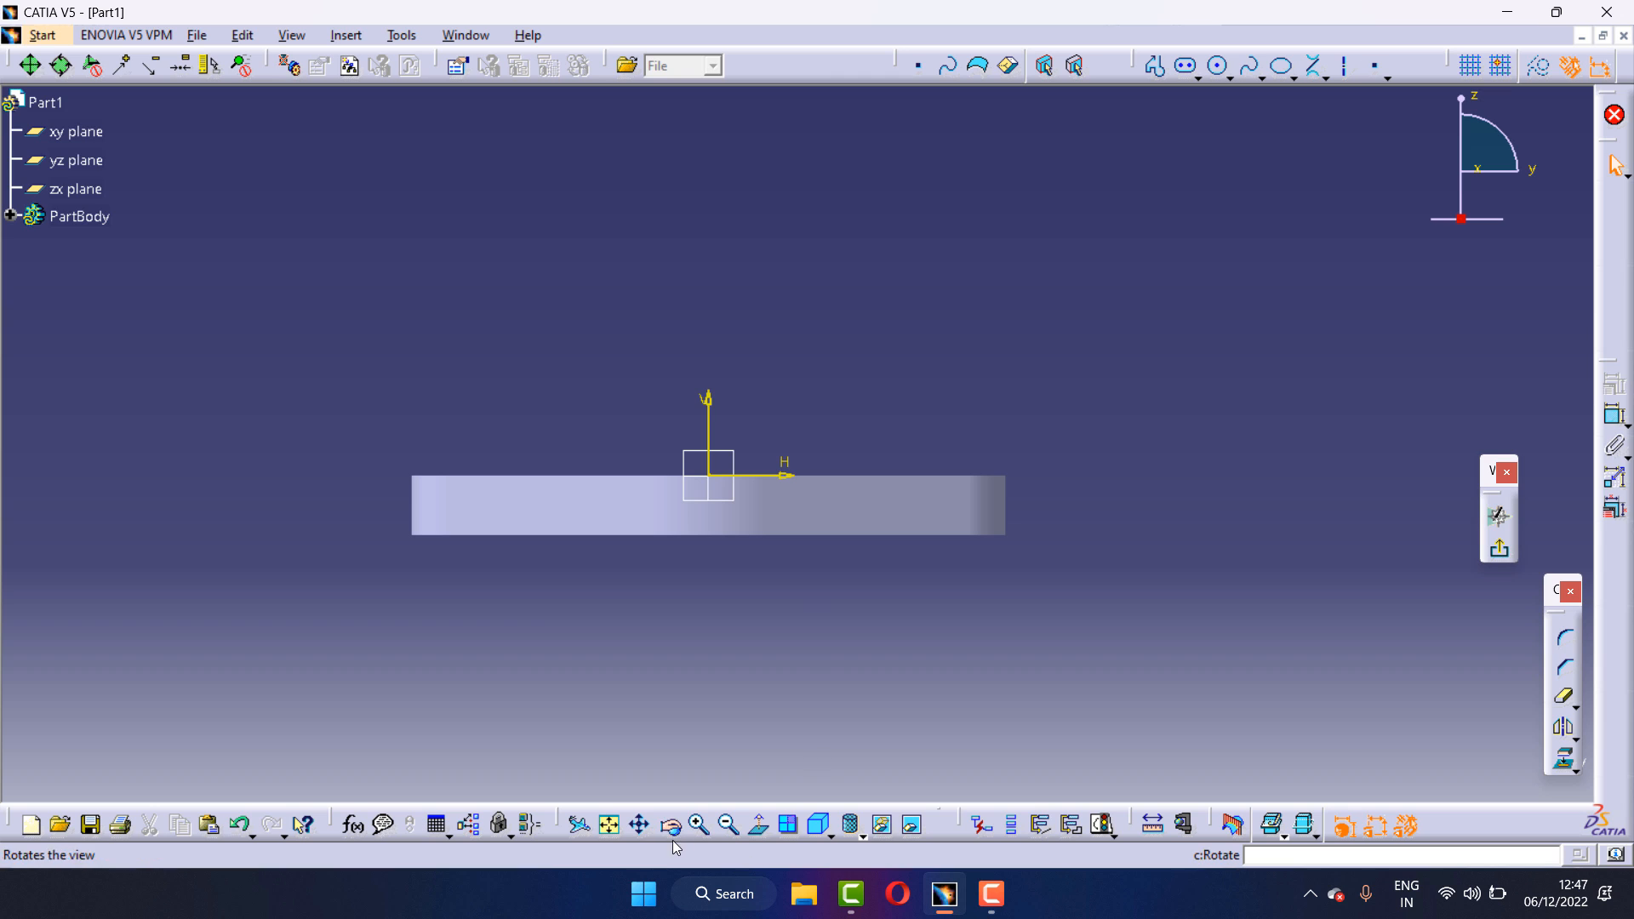
pyautogui.click(639, 825)
pyautogui.moveTo(800, 332)
pyautogui.mouseDown()
pyautogui.moveTo(861, 395)
pyautogui.moveTo(945, 427)
pyautogui.mouseUp()
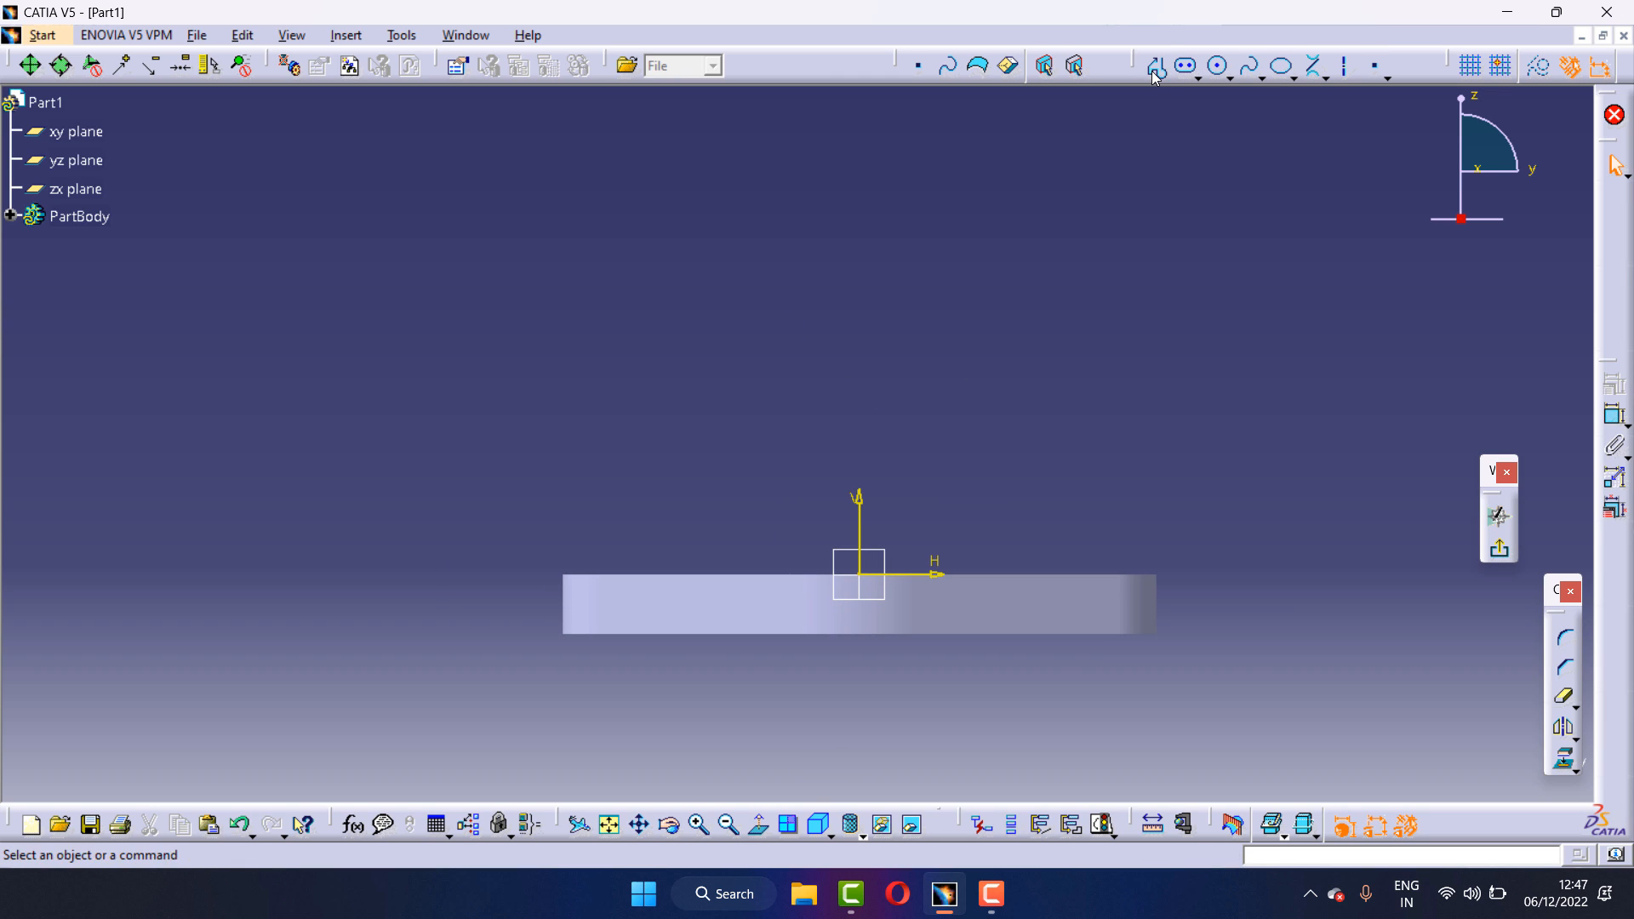
pyautogui.click(1343, 66)
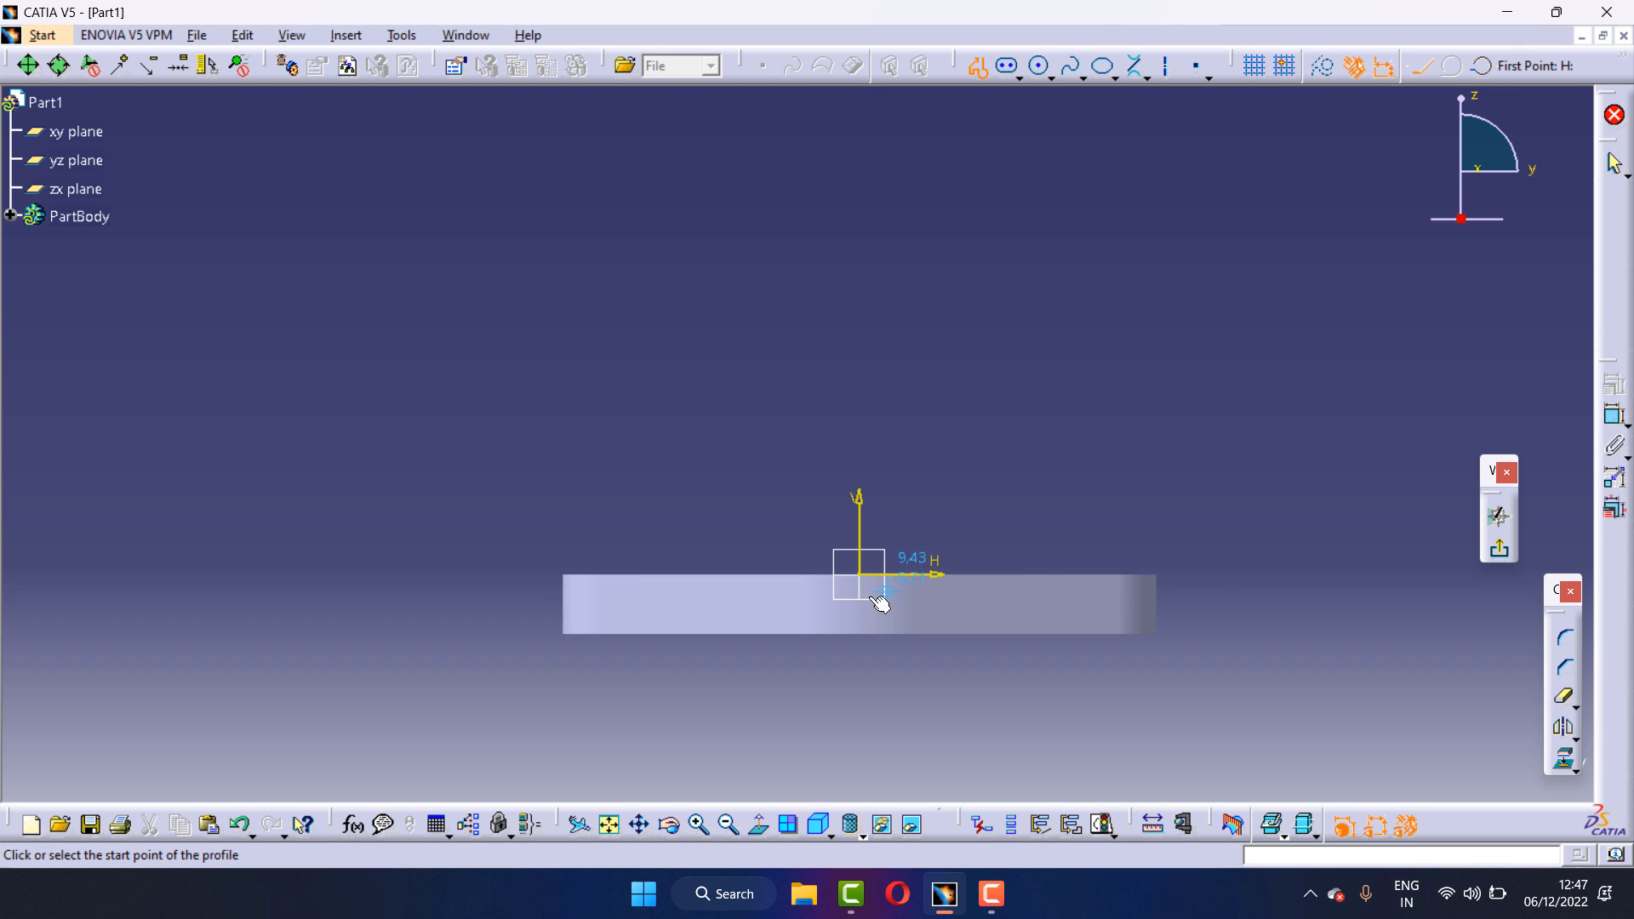
pyautogui.click(859, 575)
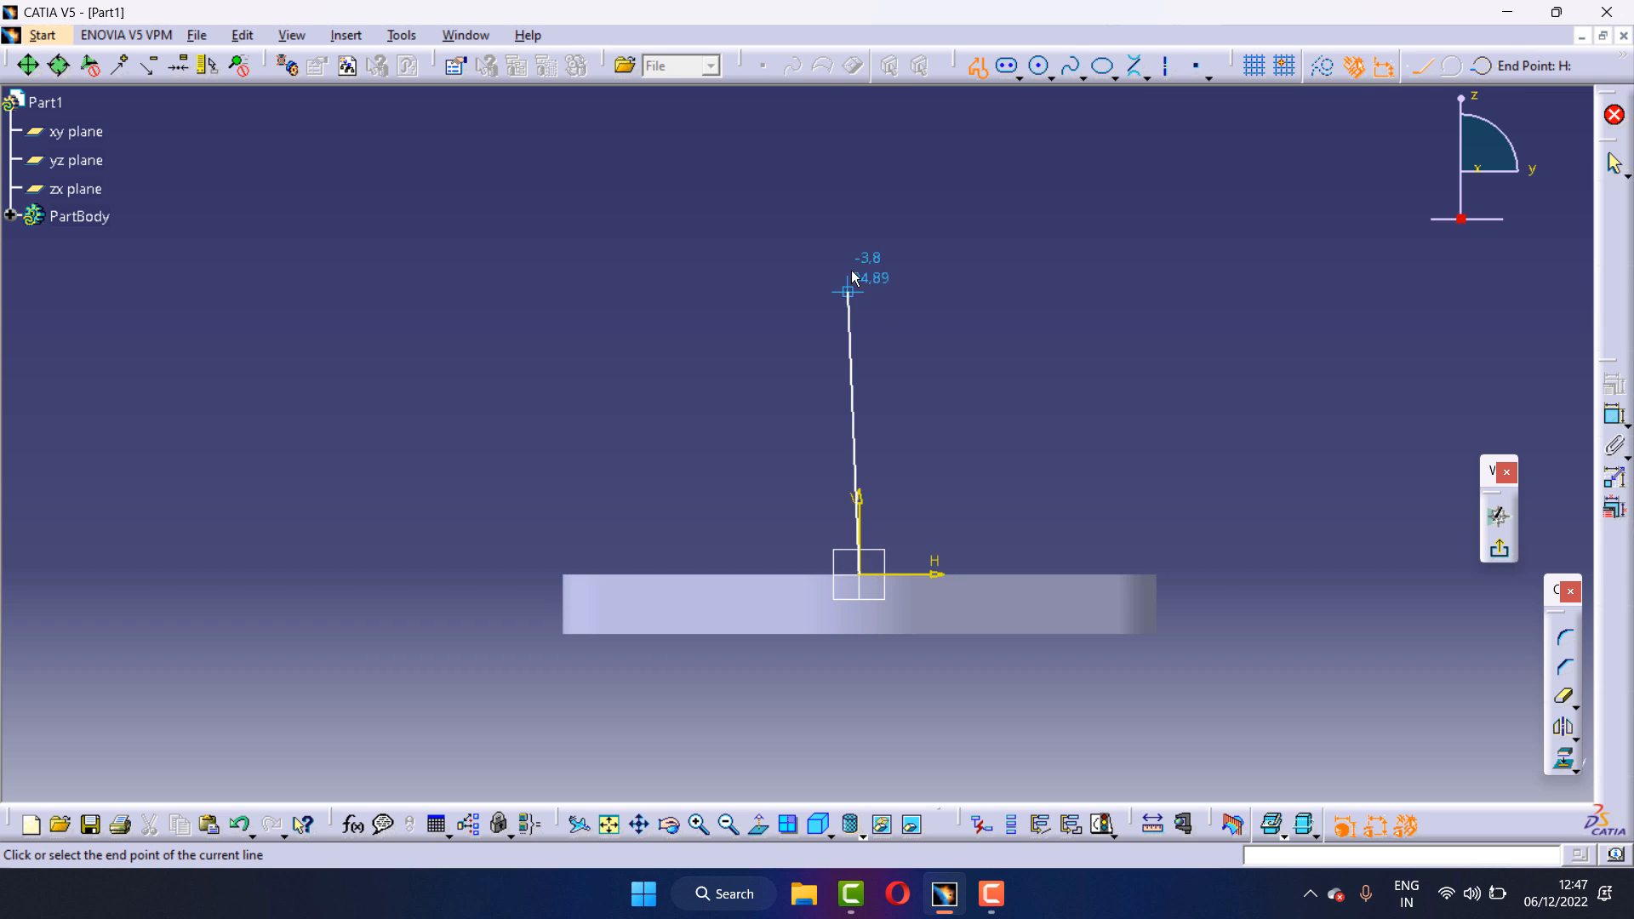
pyautogui.click(859, 188)
pyautogui.click(1157, 189)
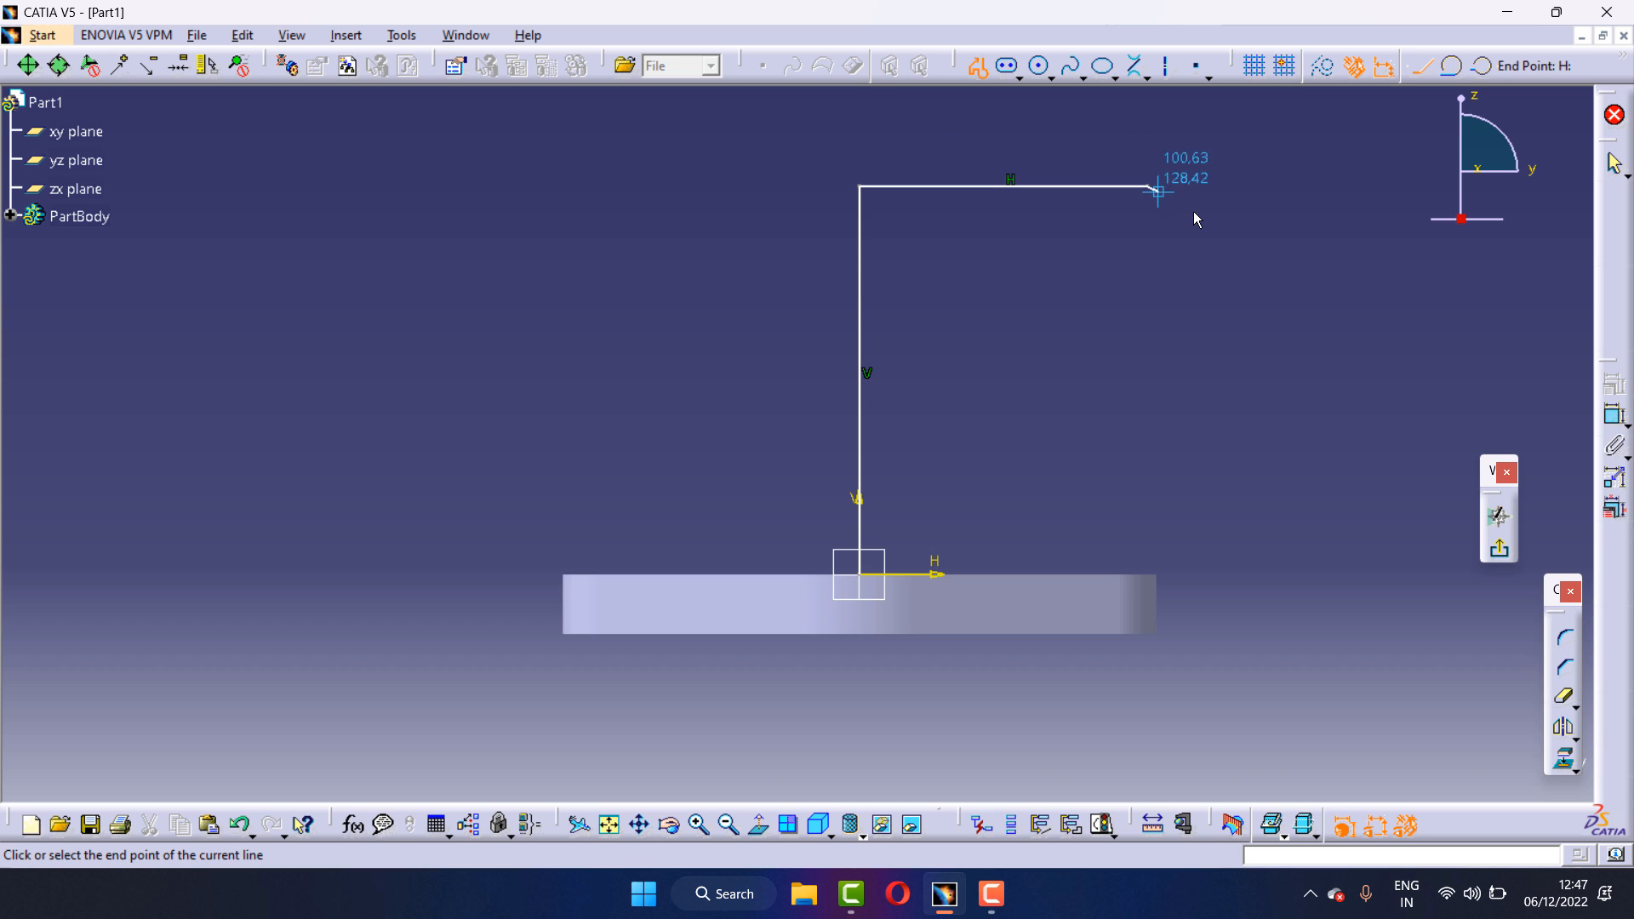
pyautogui.press('Escape')
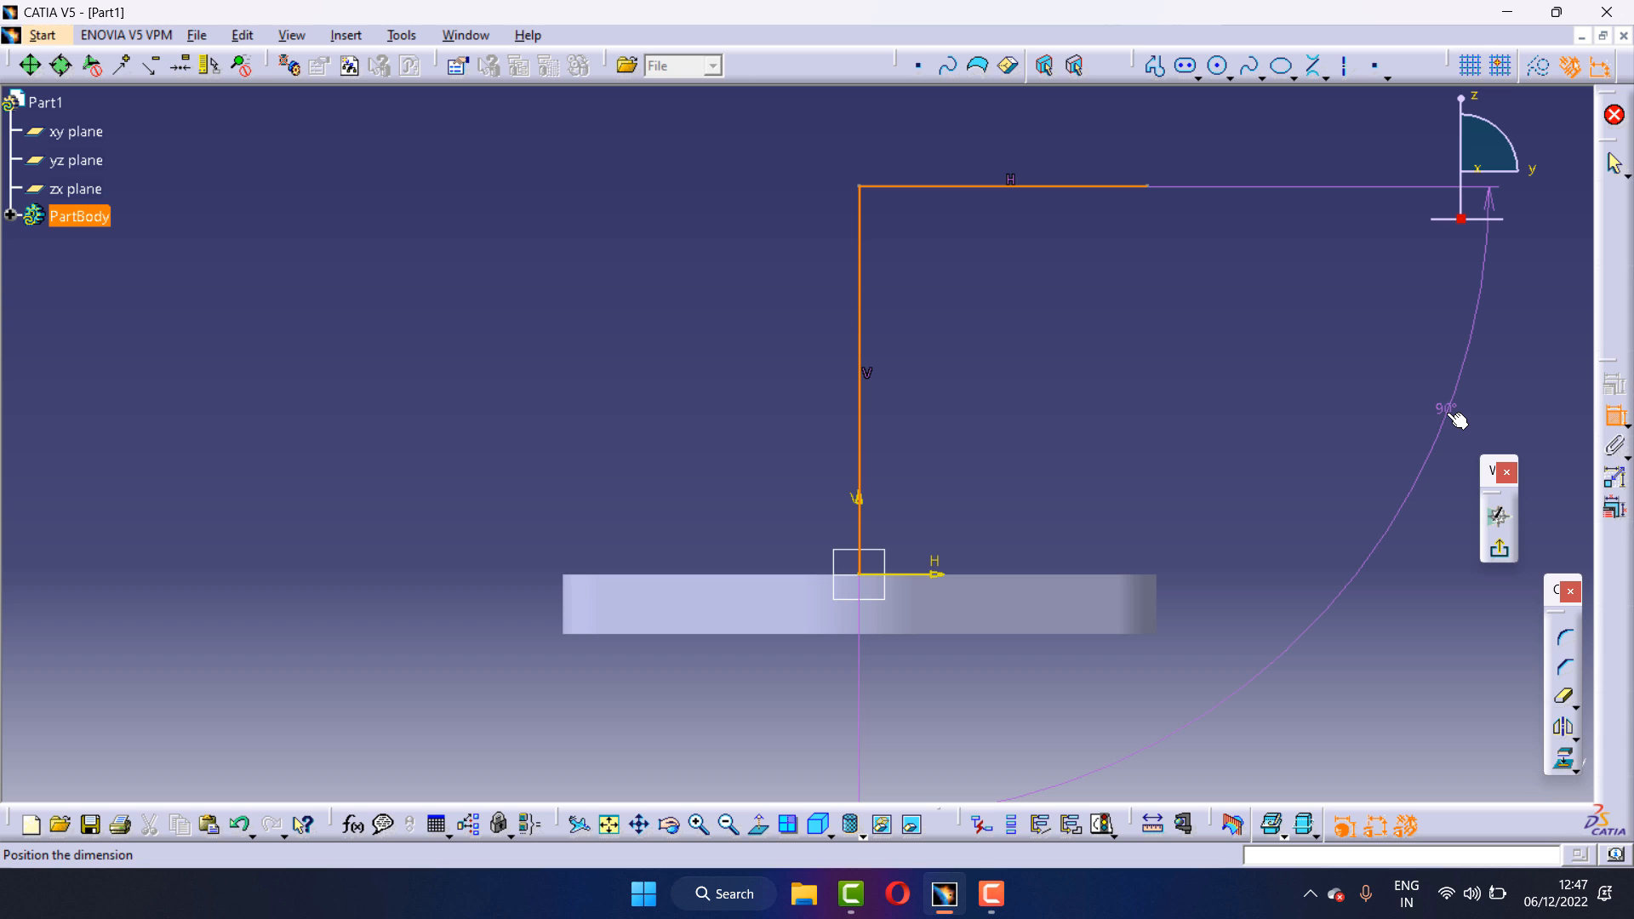
pyautogui.press('Escape')
# Dimension the vertical line's length and set it to 150 mm
pyautogui.click(1616, 419)
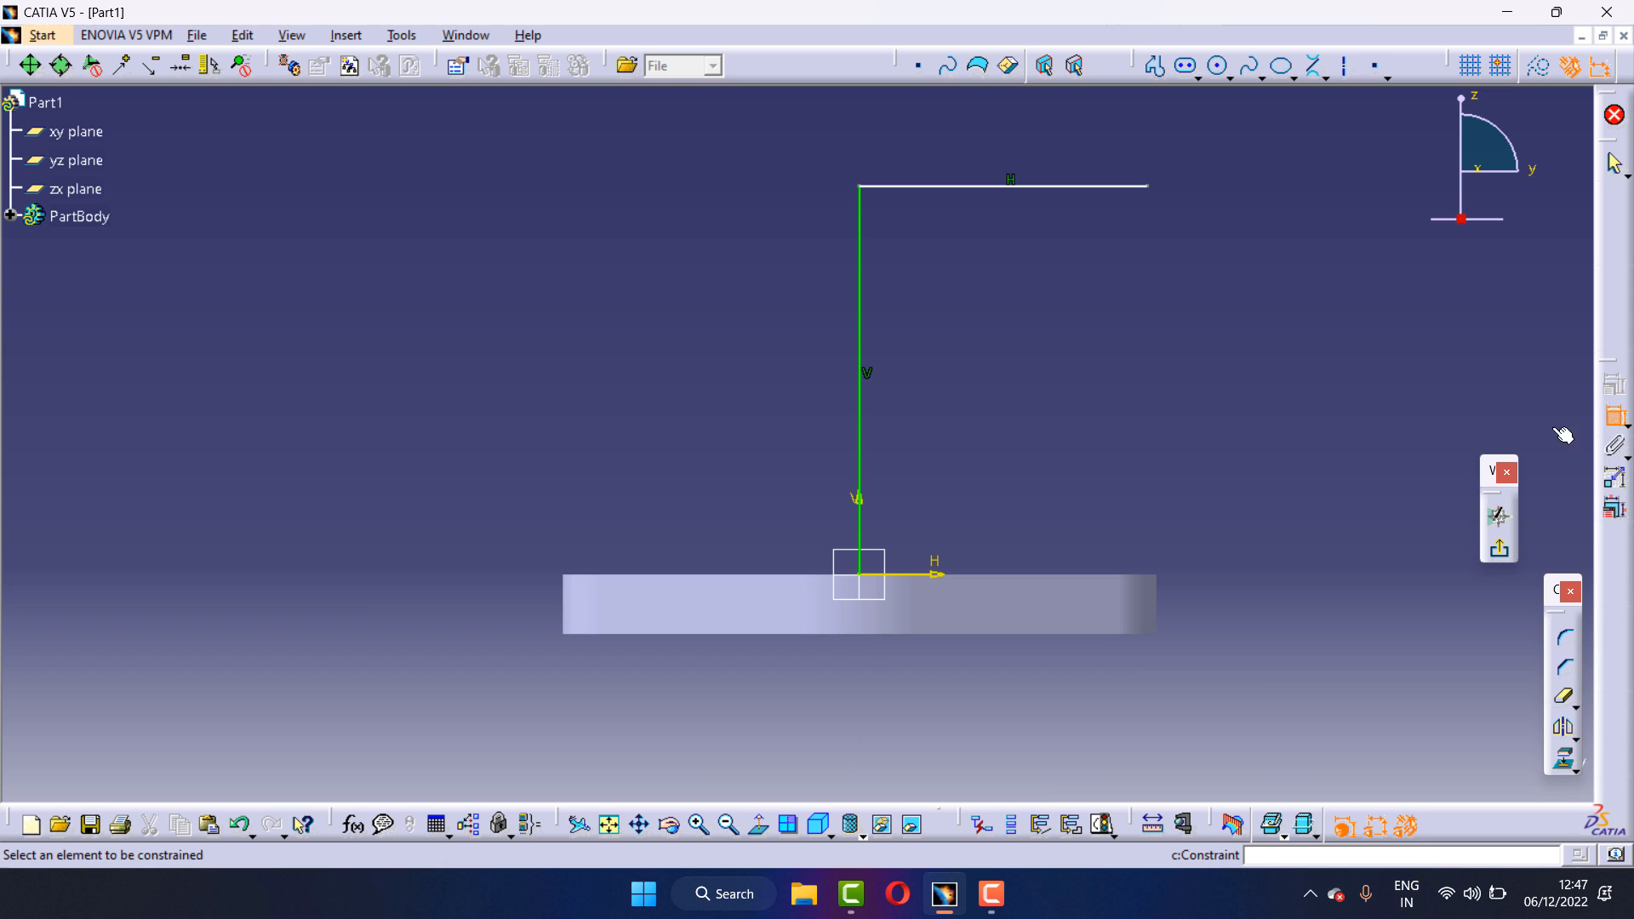
pyautogui.click(862, 349)
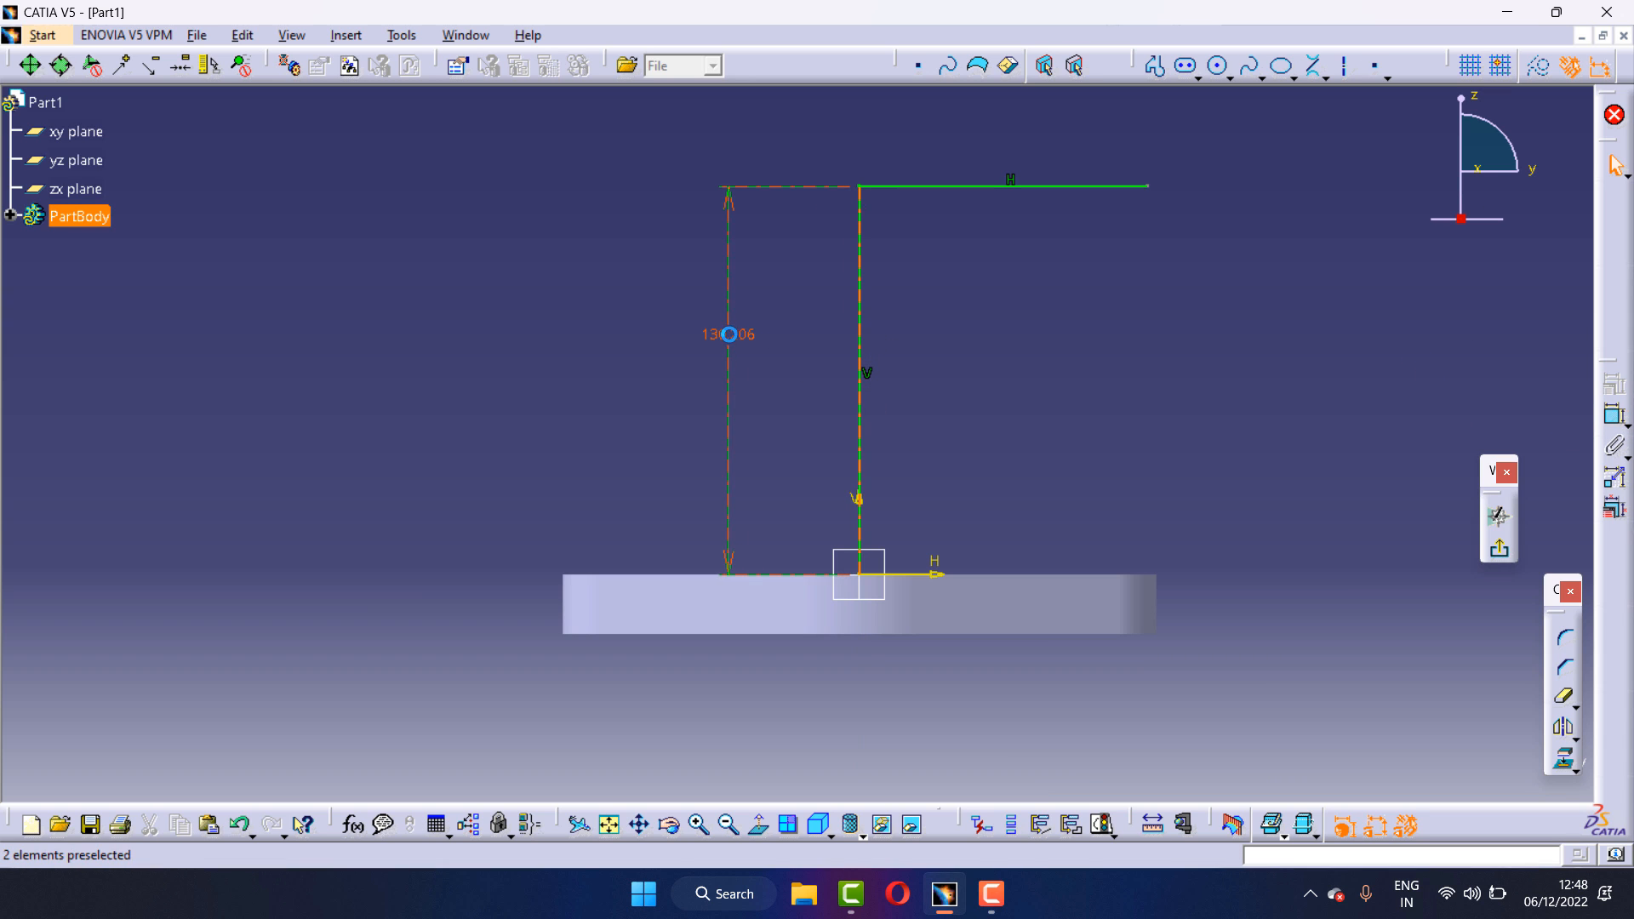
pyautogui.doubleClick(729, 334)
pyautogui.write('150')
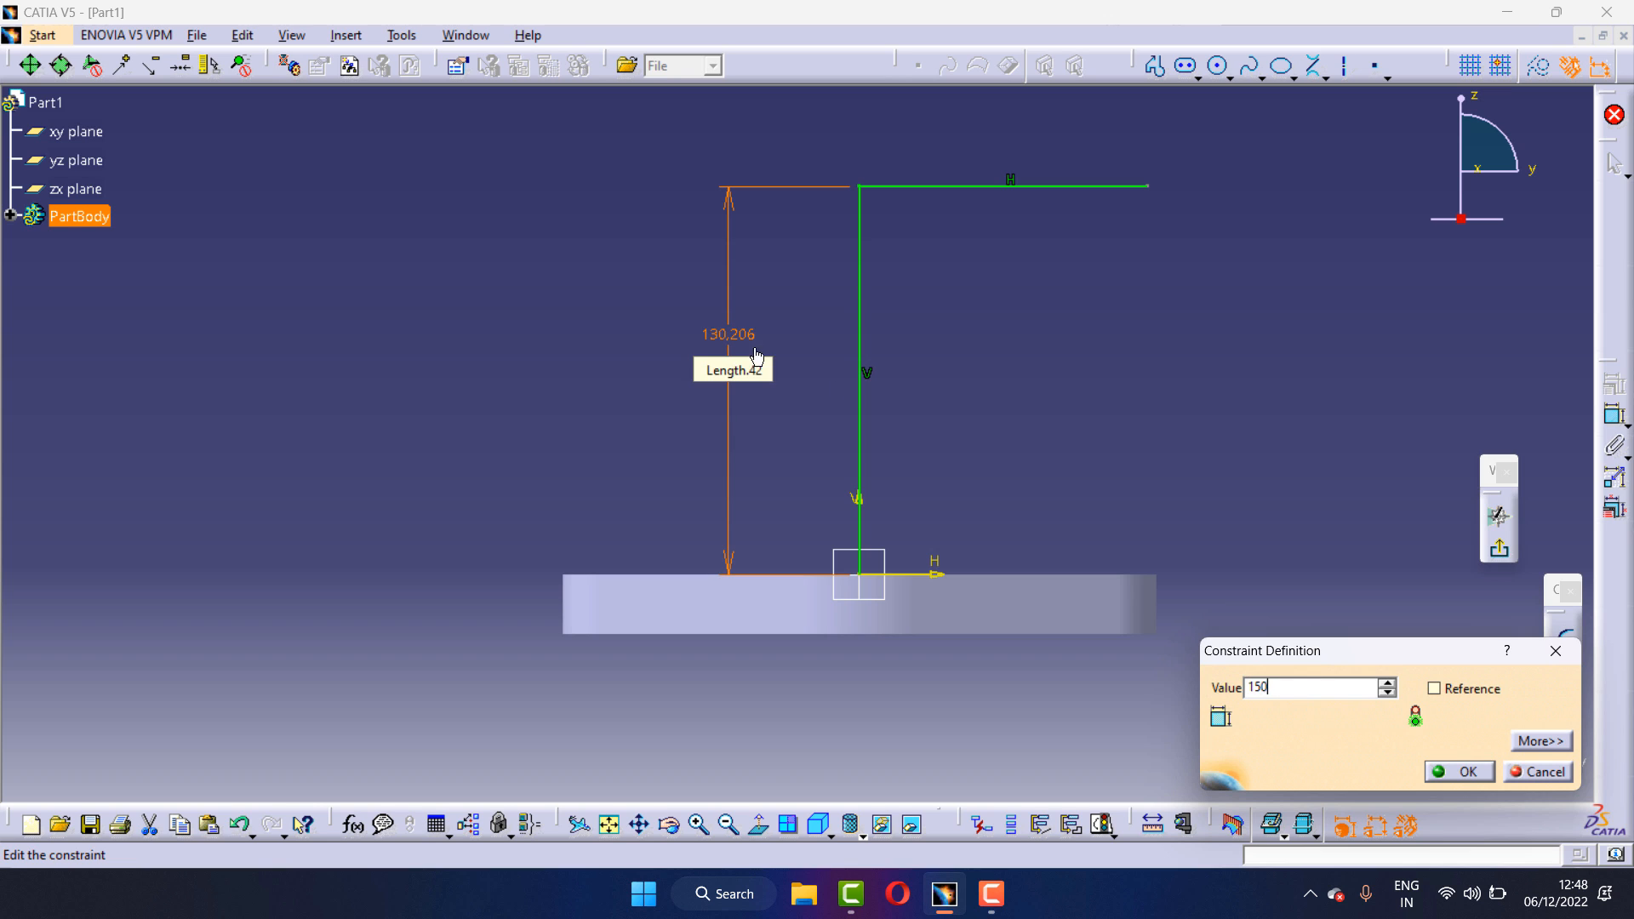
pyautogui.click(1473, 768)
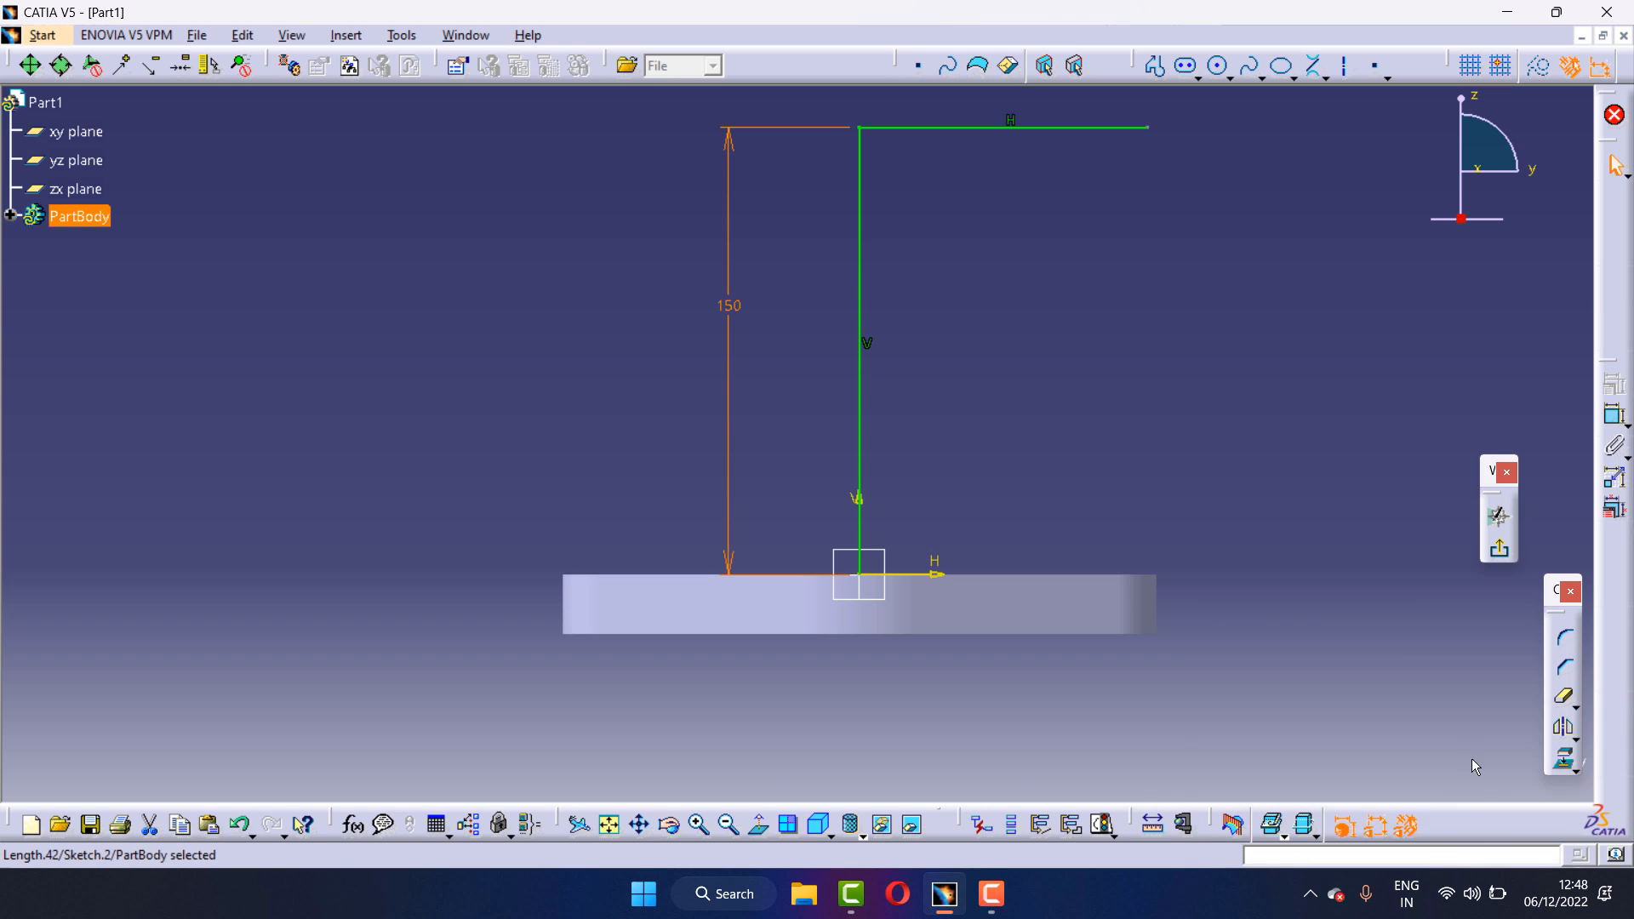
# Dimension the horizontal line's length and set it to 150 mm
pyautogui.click(1615, 415)
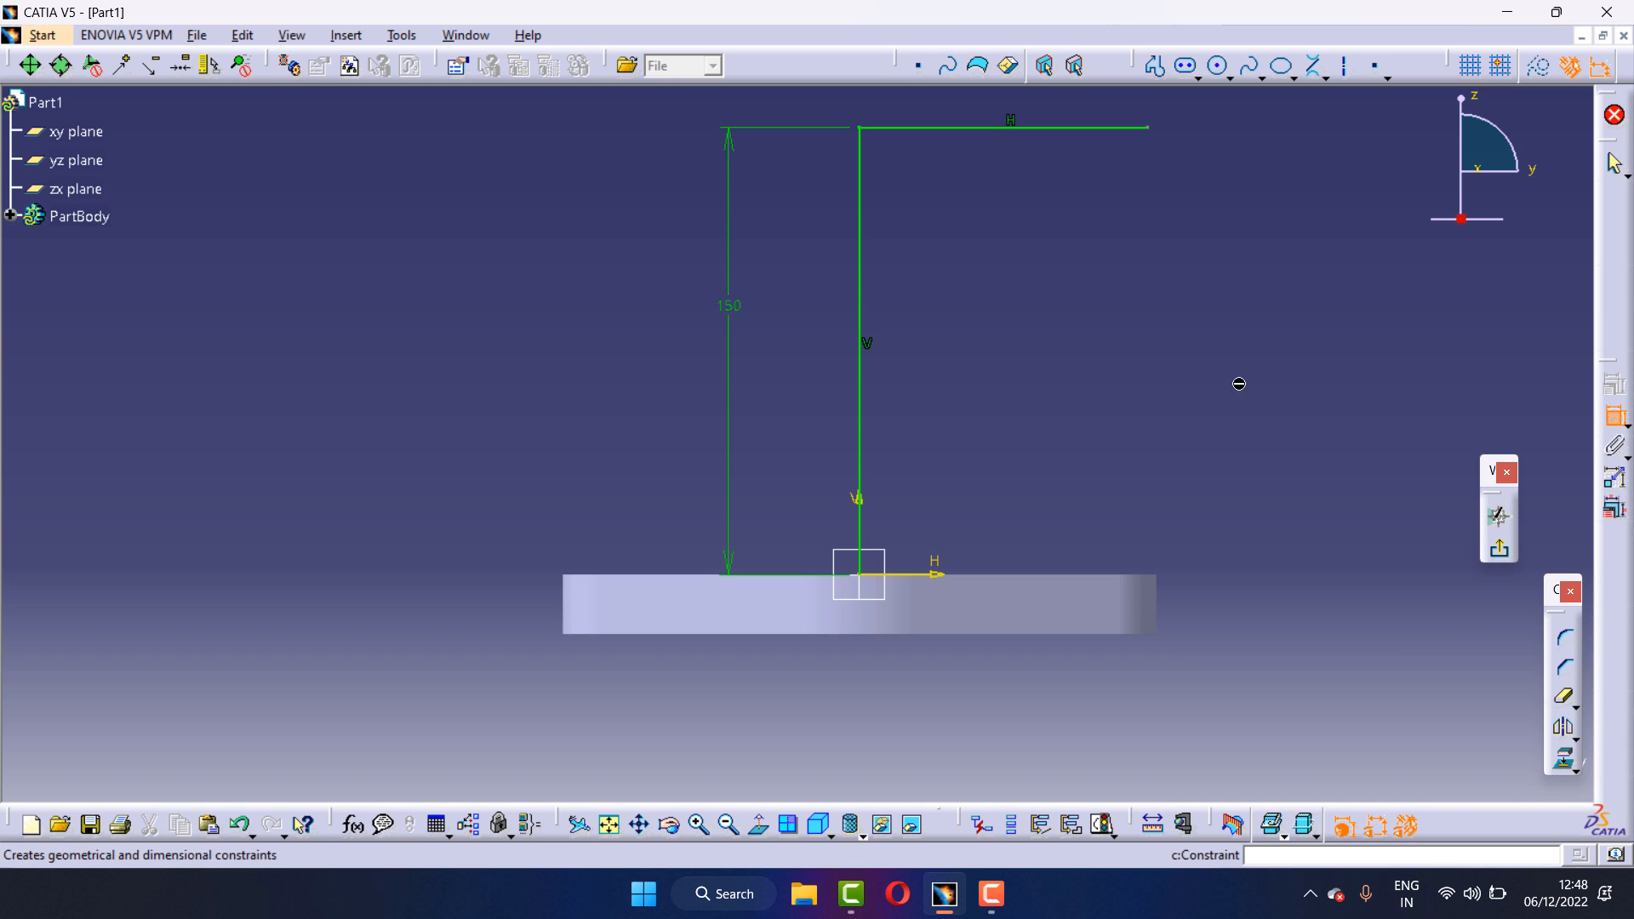
pyautogui.click(1050, 128)
pyautogui.click(1032, 202)
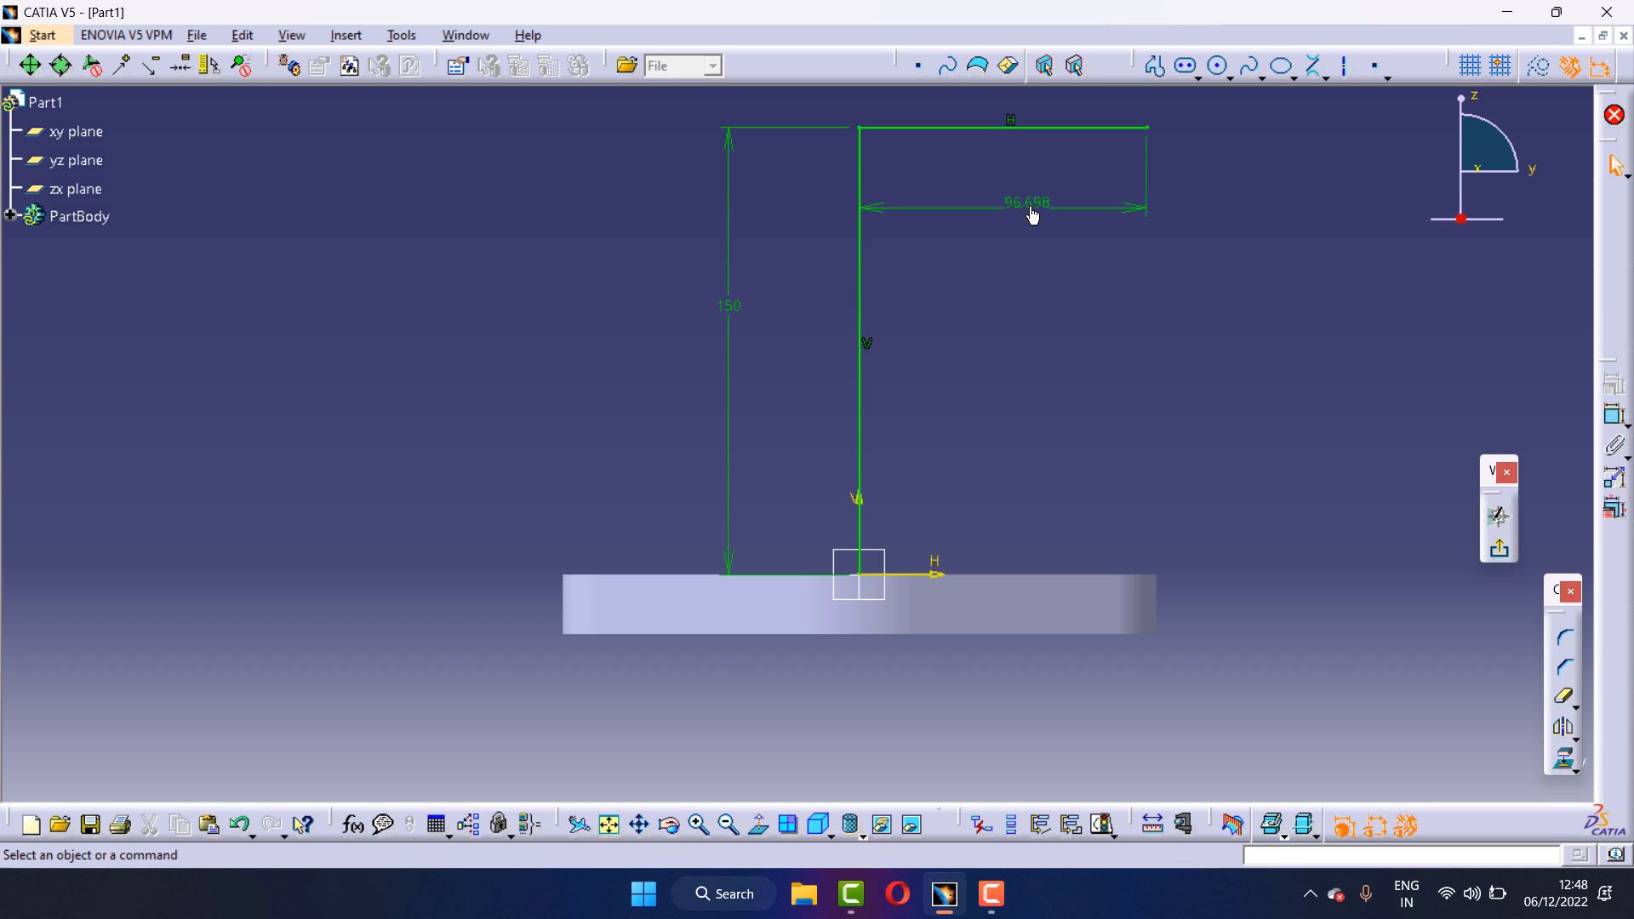
pyautogui.doubleClick(1034, 204)
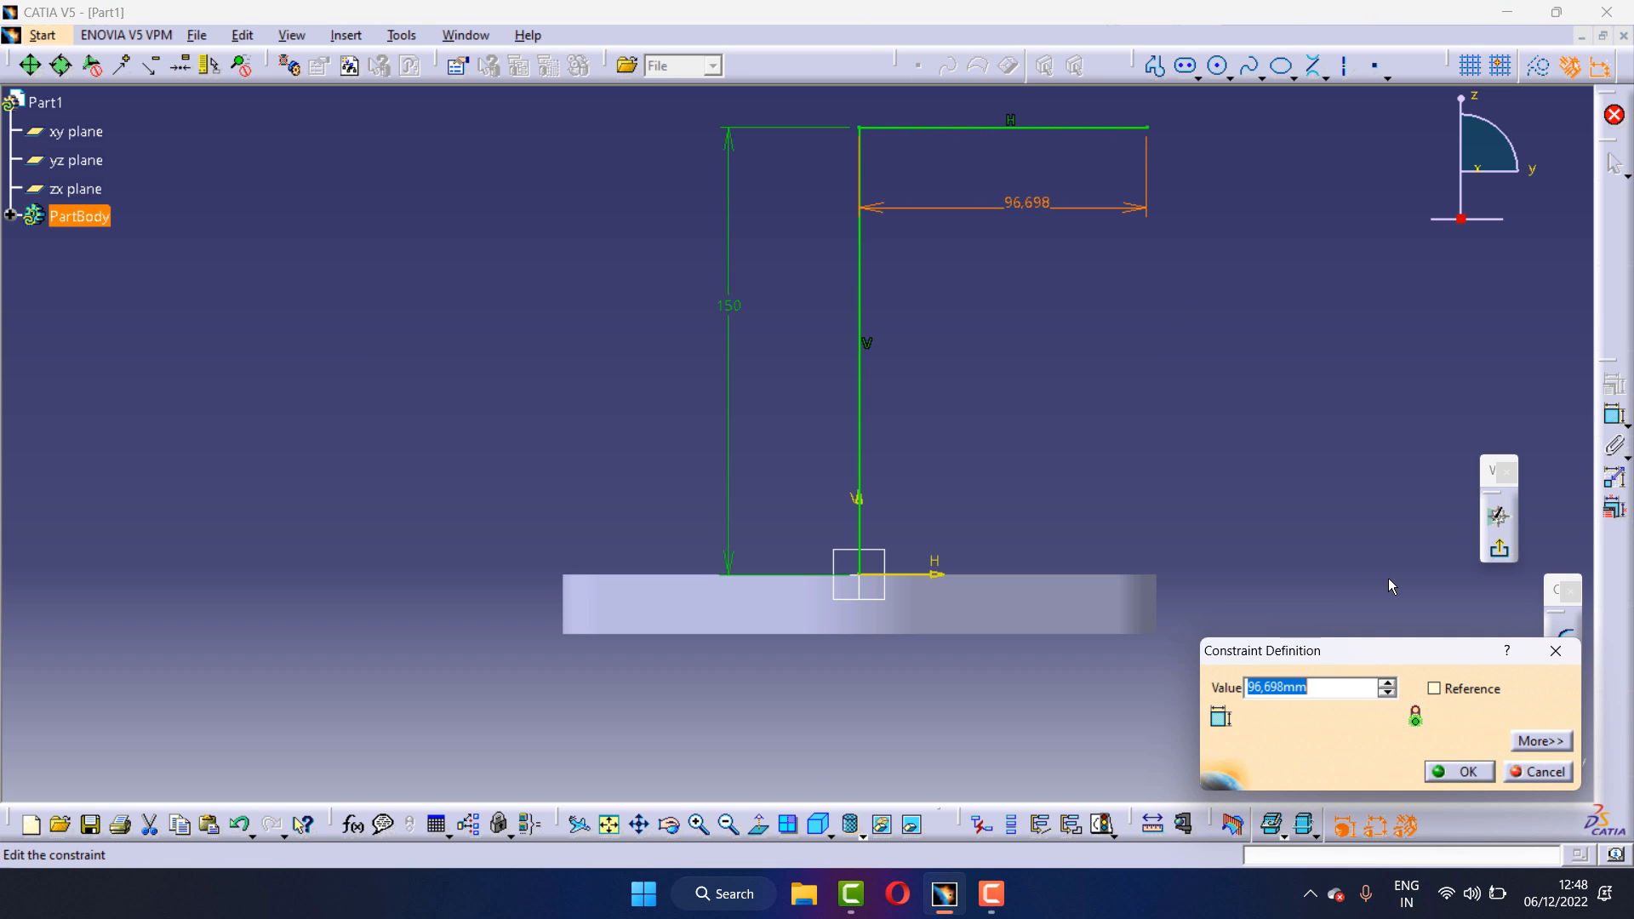
pyautogui.write('150')
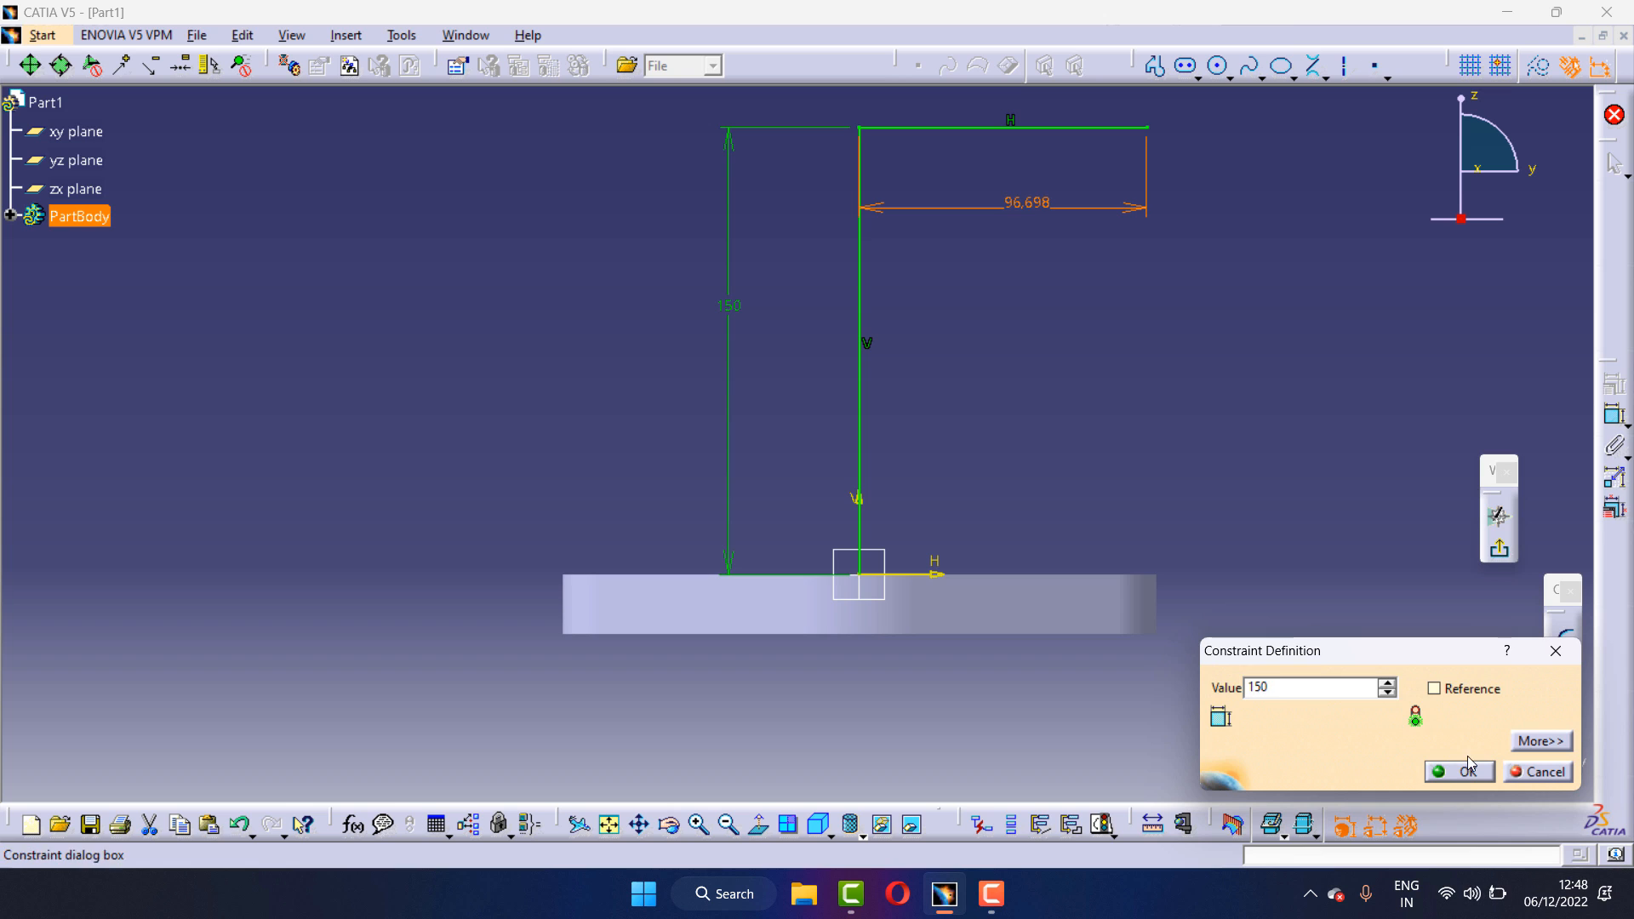
pyautogui.click(1467, 772)
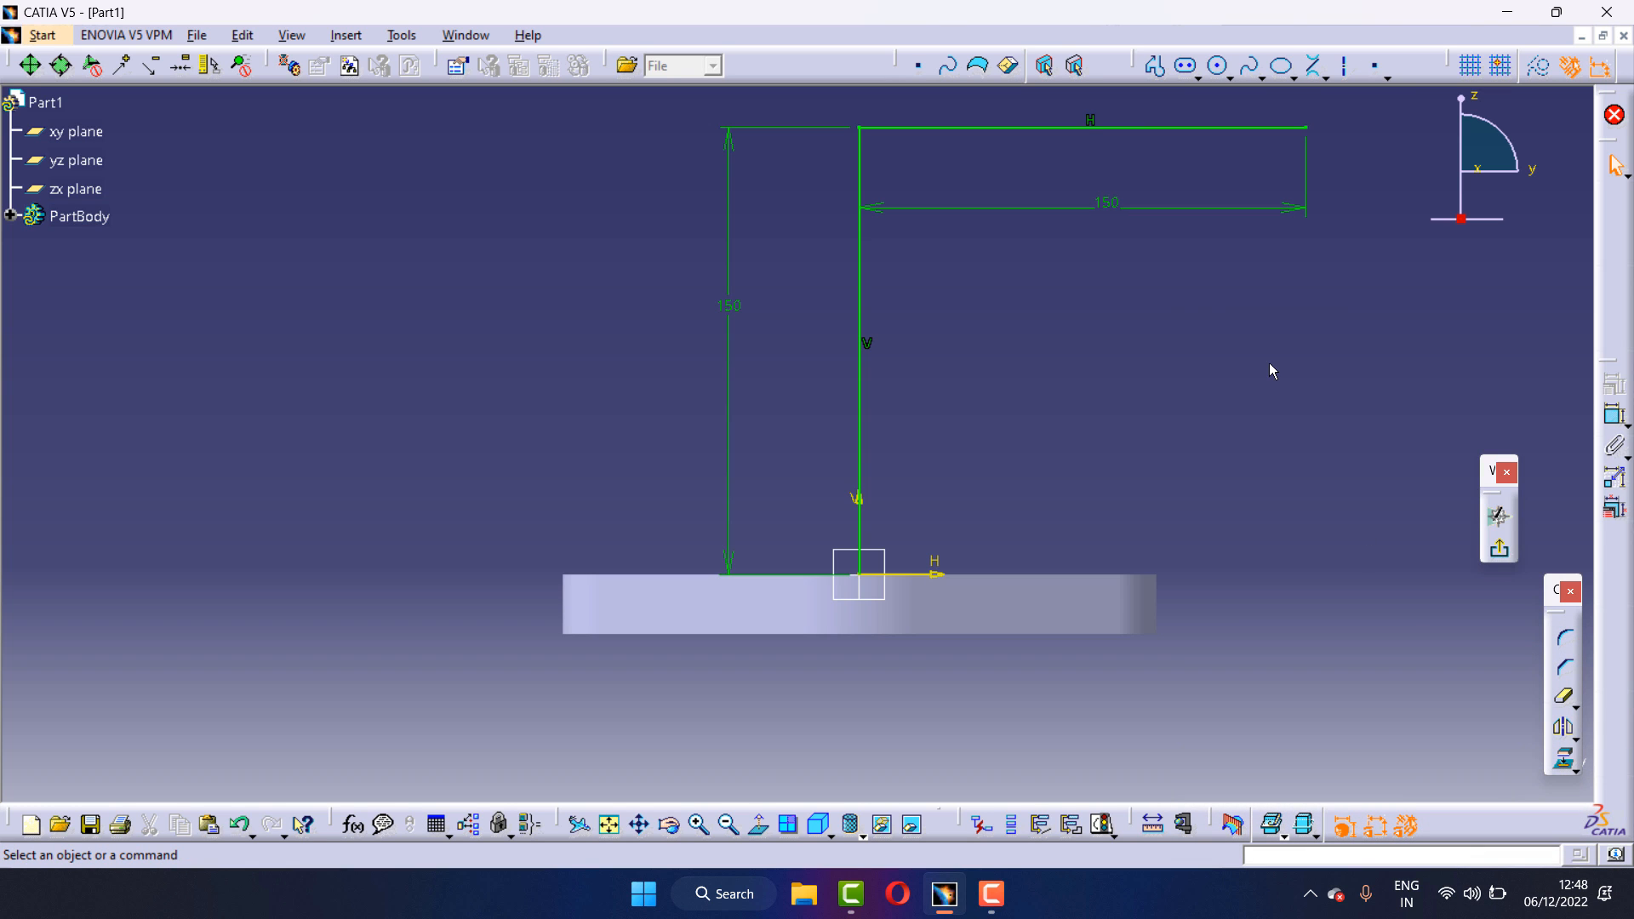
# Round the corner between the vertical and horizontal lines at about 63 mm radius, converting both length constraints into distances
pyautogui.click(1562, 653)
pyautogui.click(862, 165)
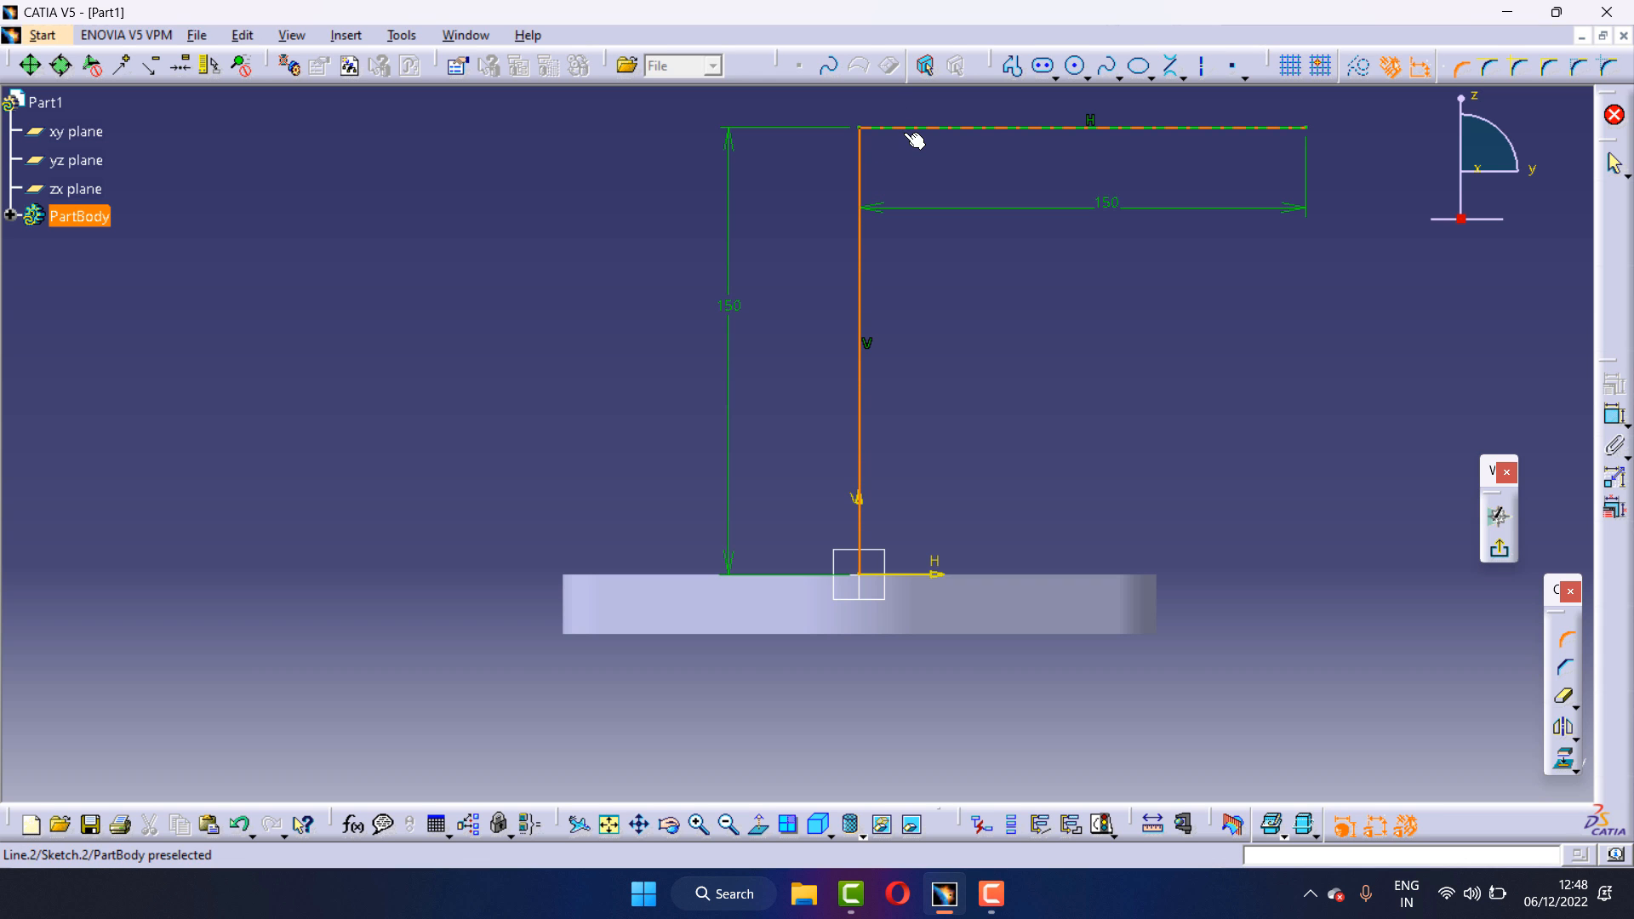
pyautogui.click(911, 133)
pyautogui.click(921, 194)
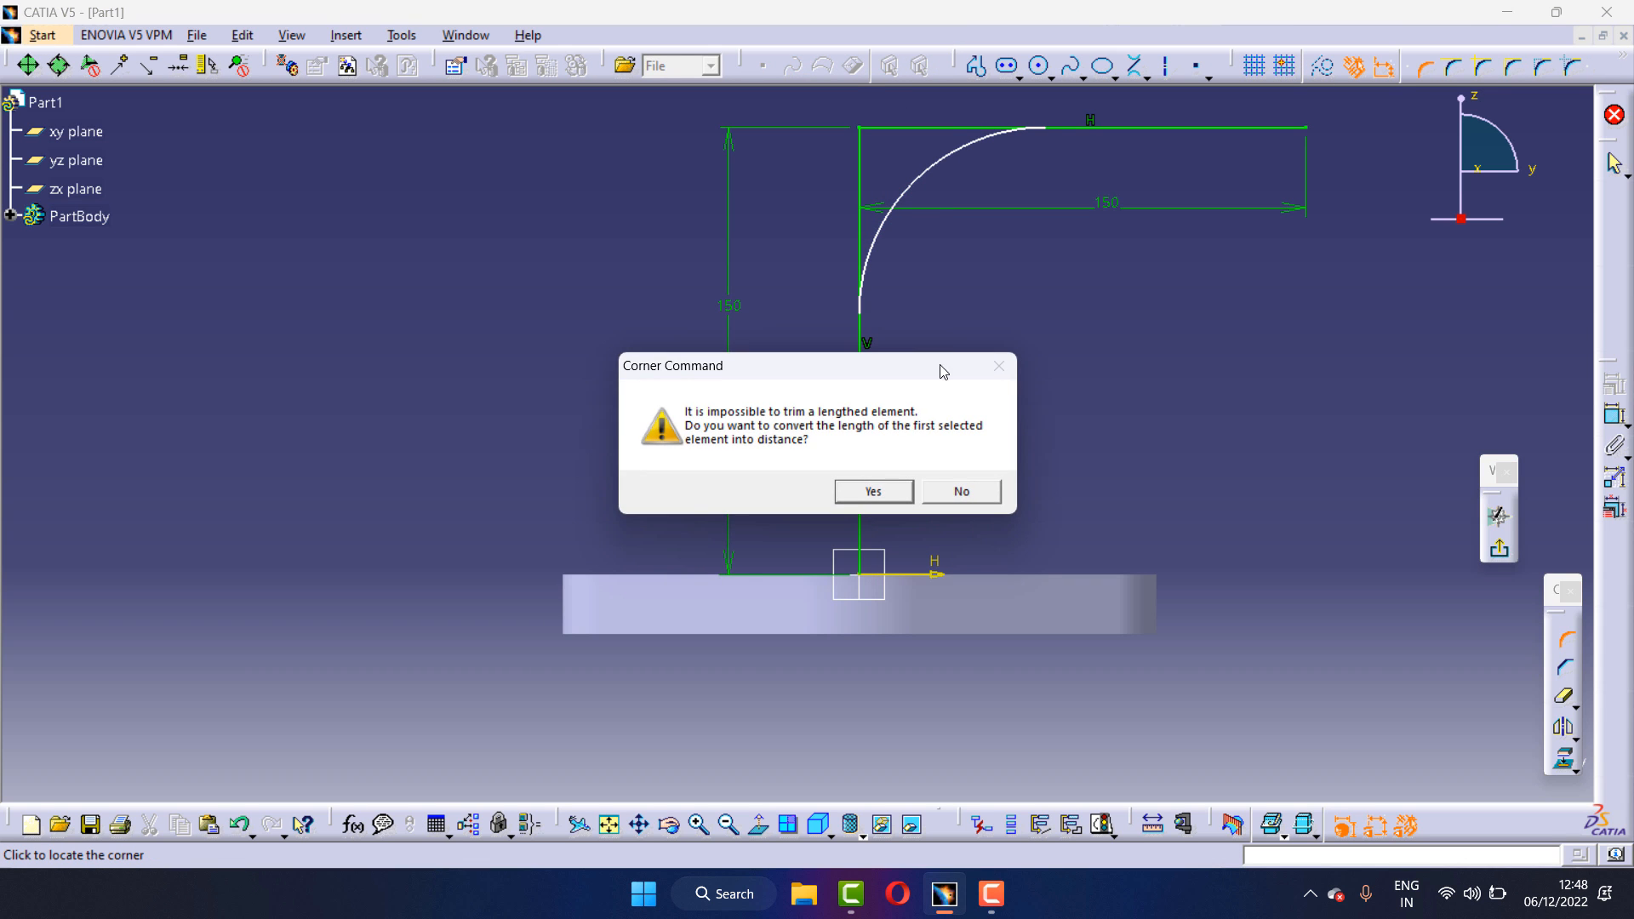
pyautogui.click(874, 491)
pyautogui.click(866, 497)
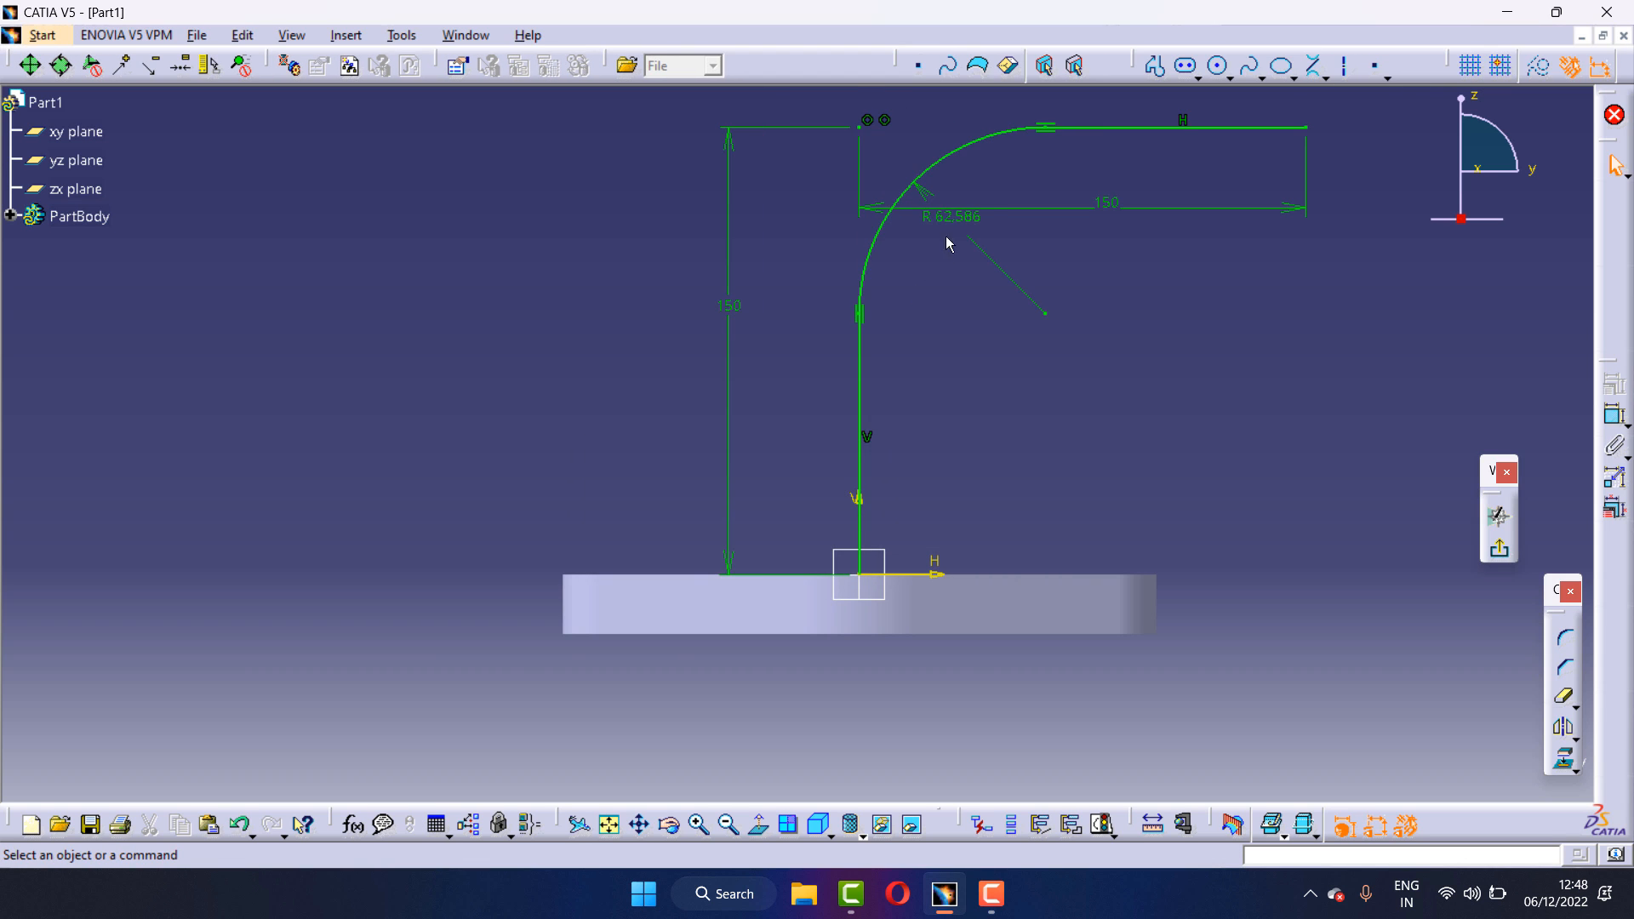
# Set the corner arc's radius to 50 mm and exit the sketch
pyautogui.doubleClick(958, 220)
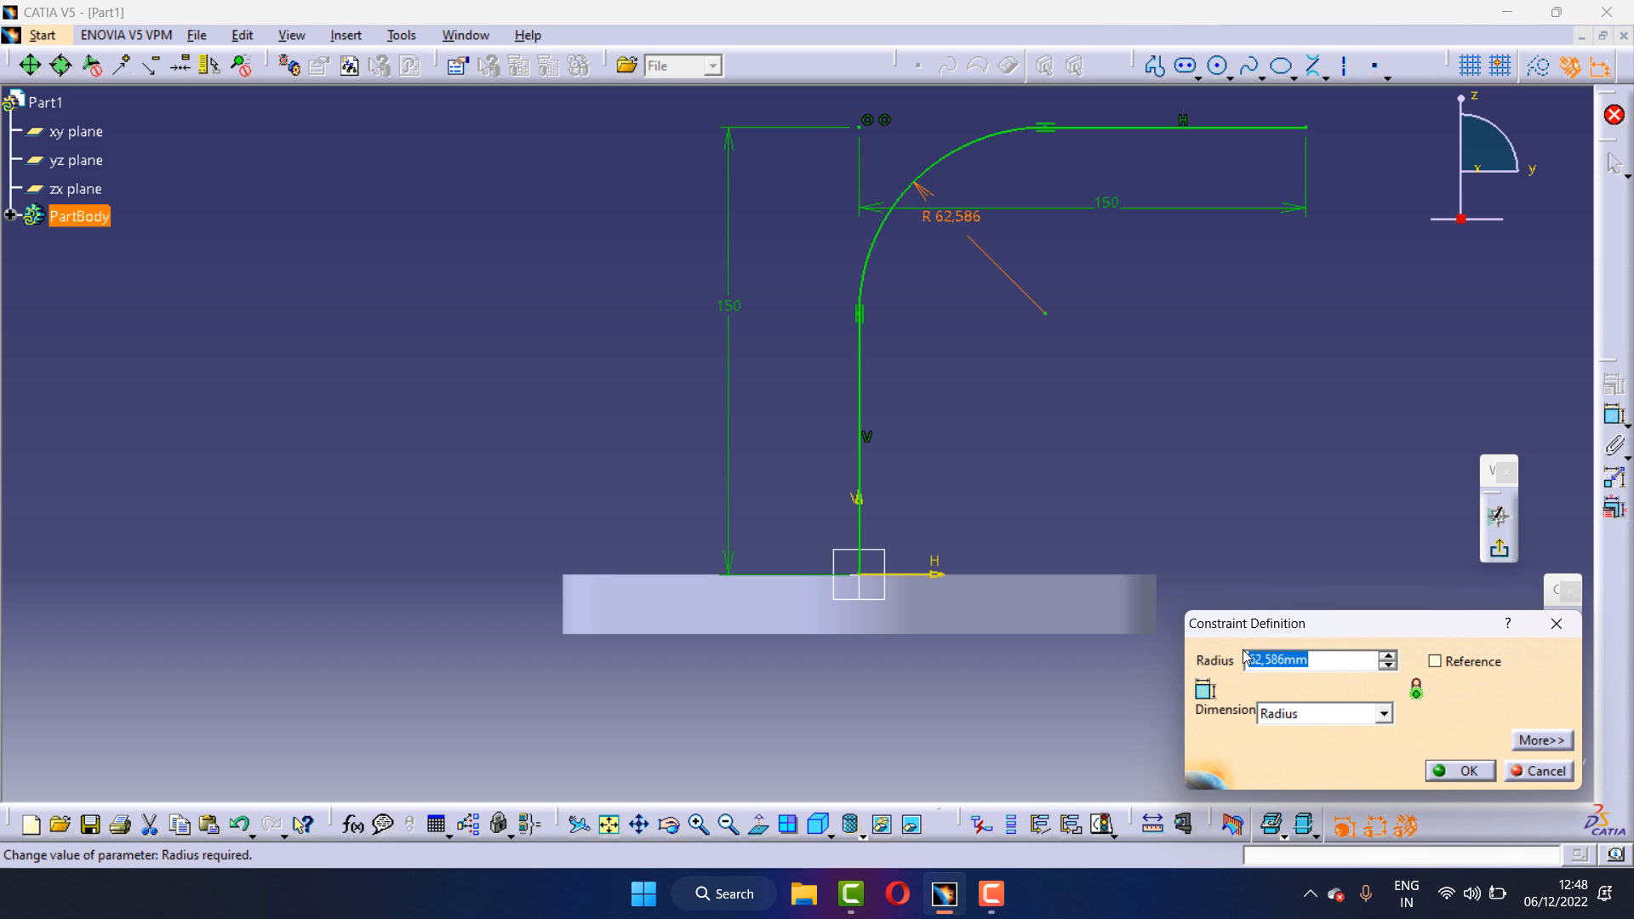
pyautogui.write('50')
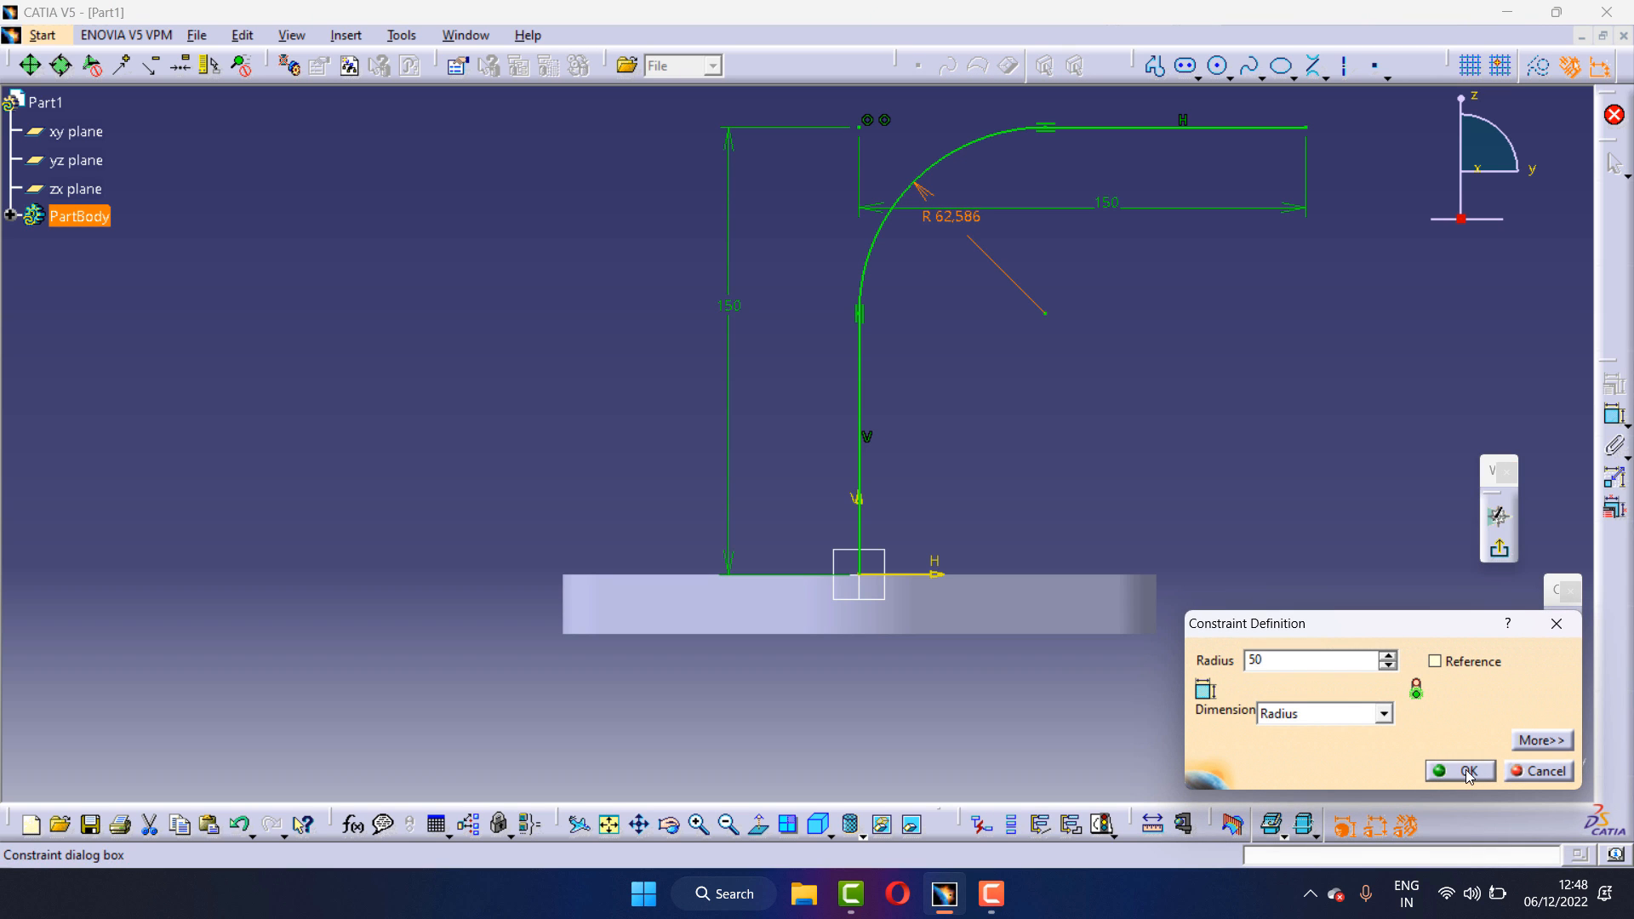
pyautogui.click(1459, 770)
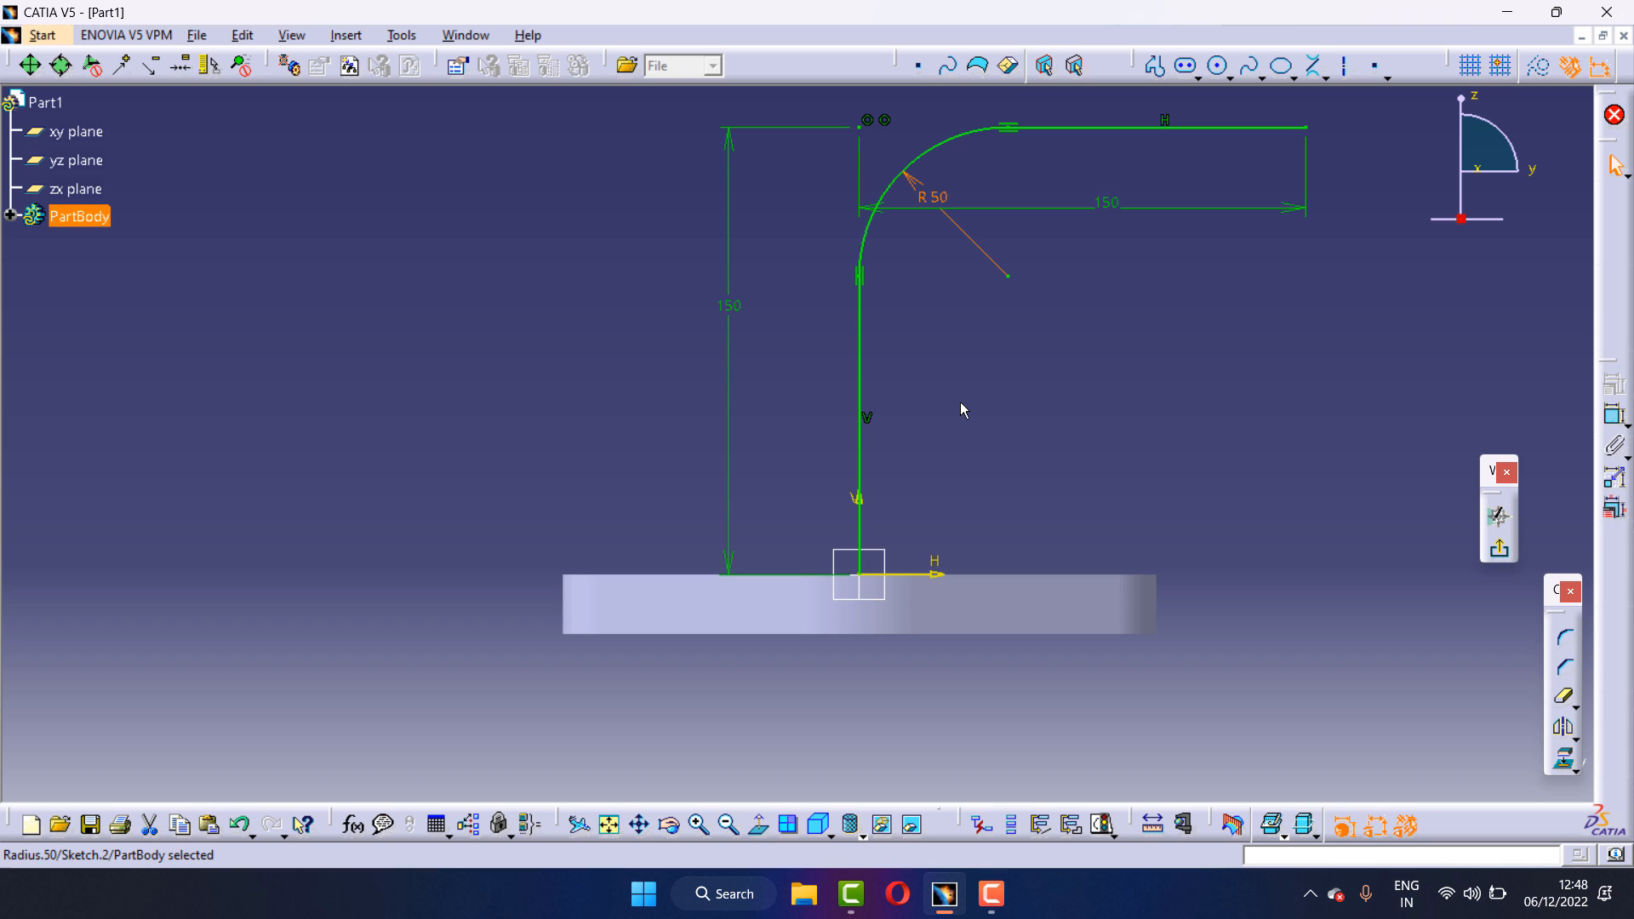
pyautogui.click(1500, 549)
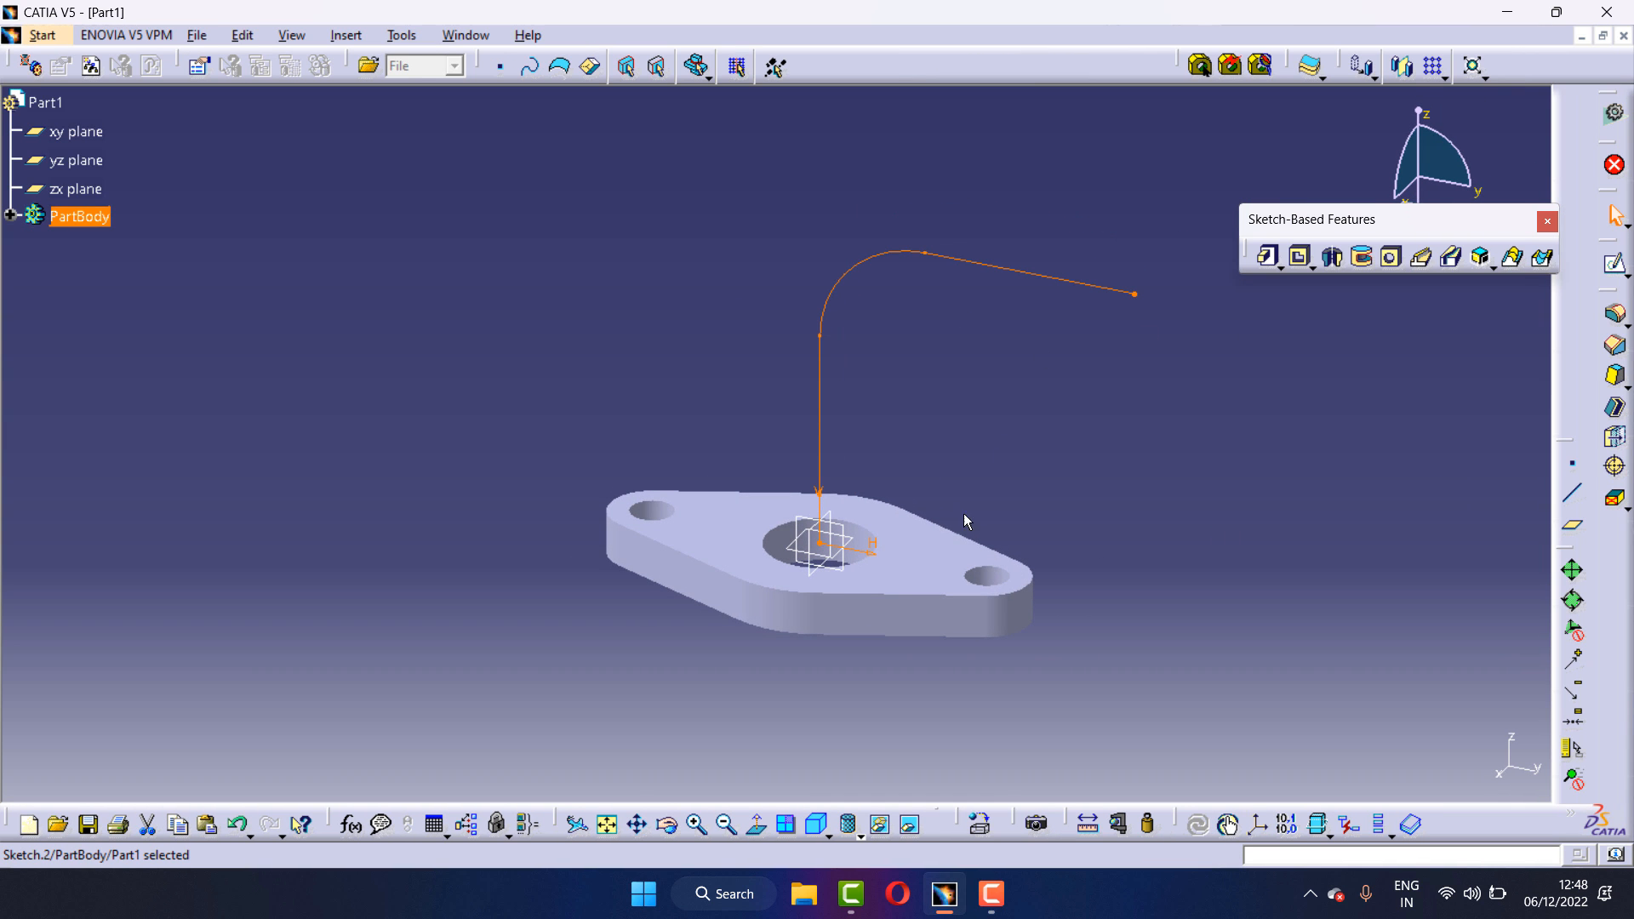
# Start a sketch on the plate's upper face and draw a circle about 80 mm in diameter centred on the origin
pyautogui.click(918, 553)
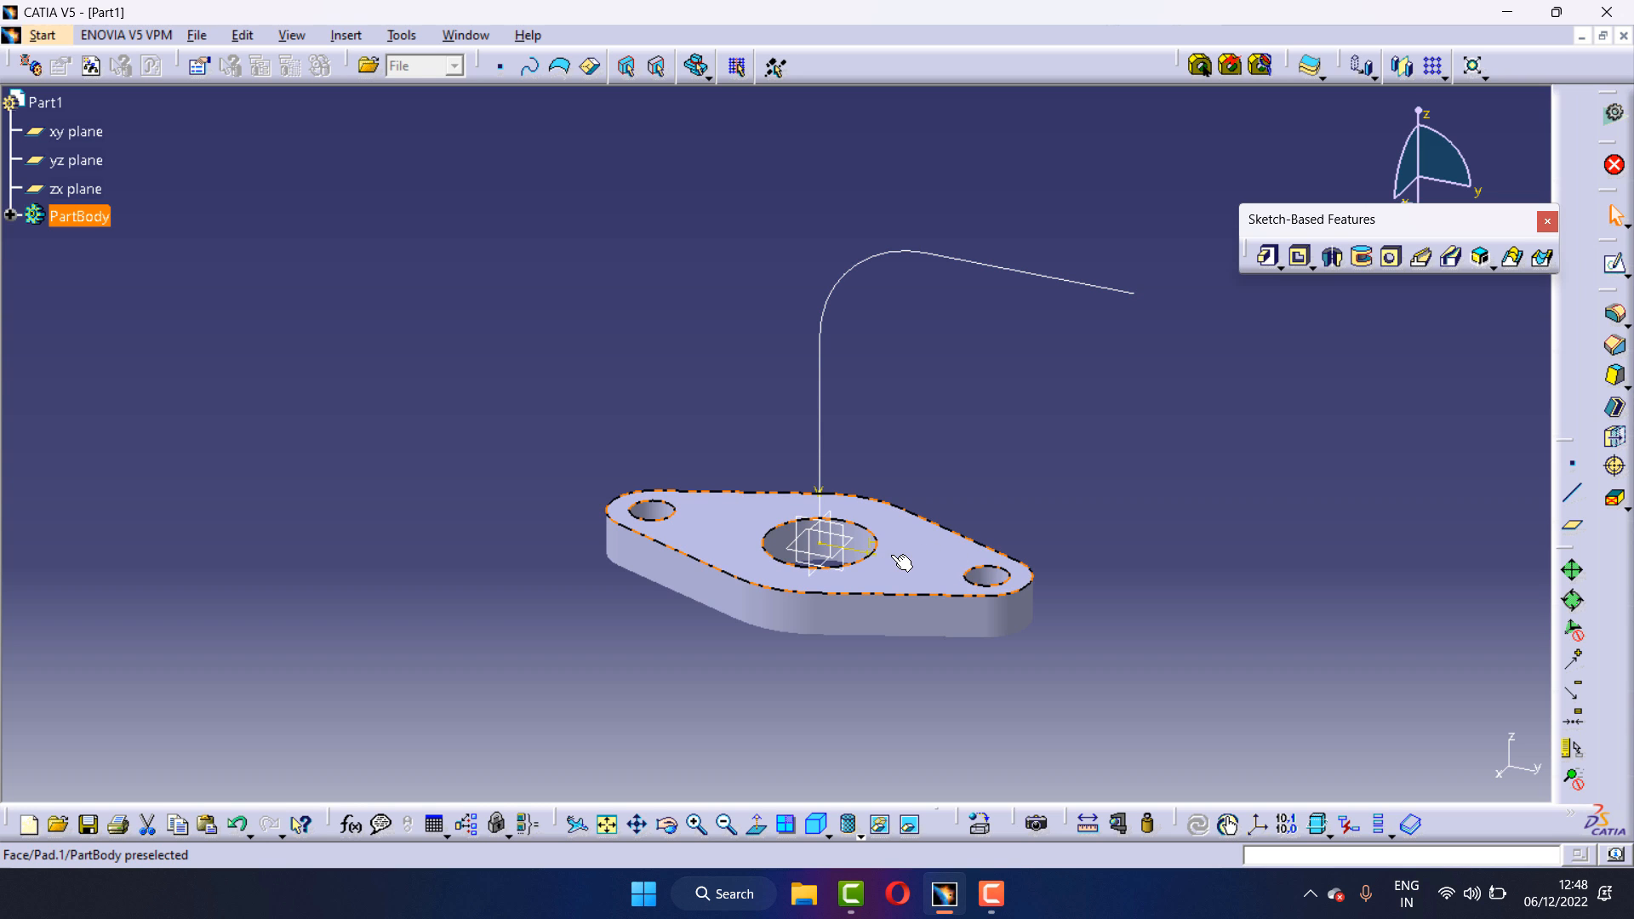
pyautogui.click(893, 558)
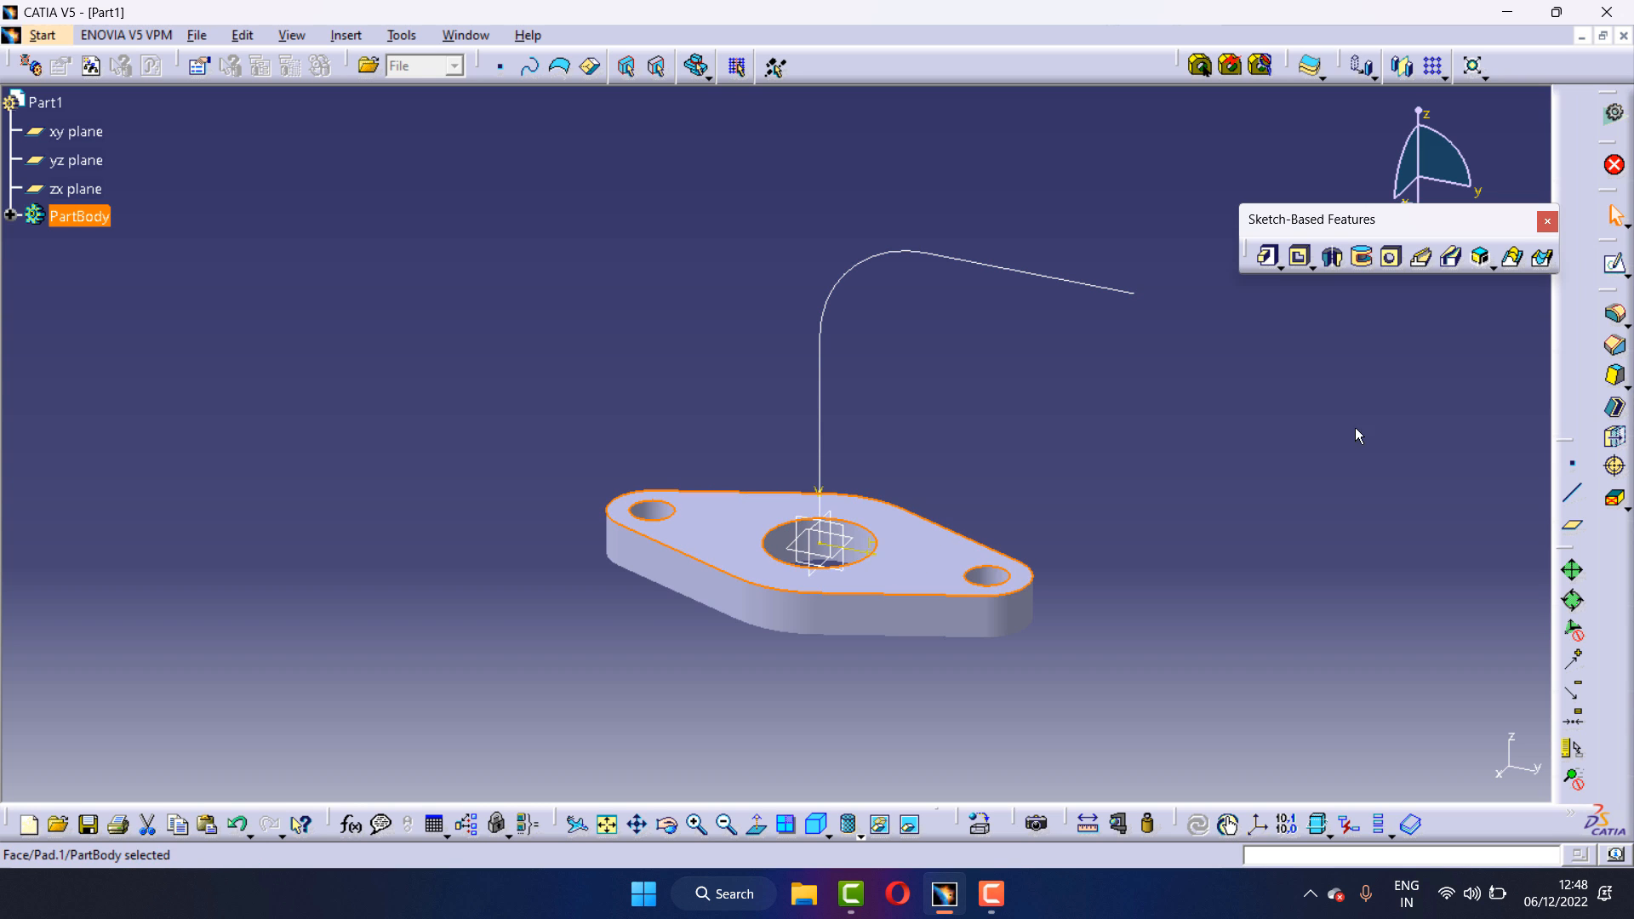
pyautogui.click(1614, 263)
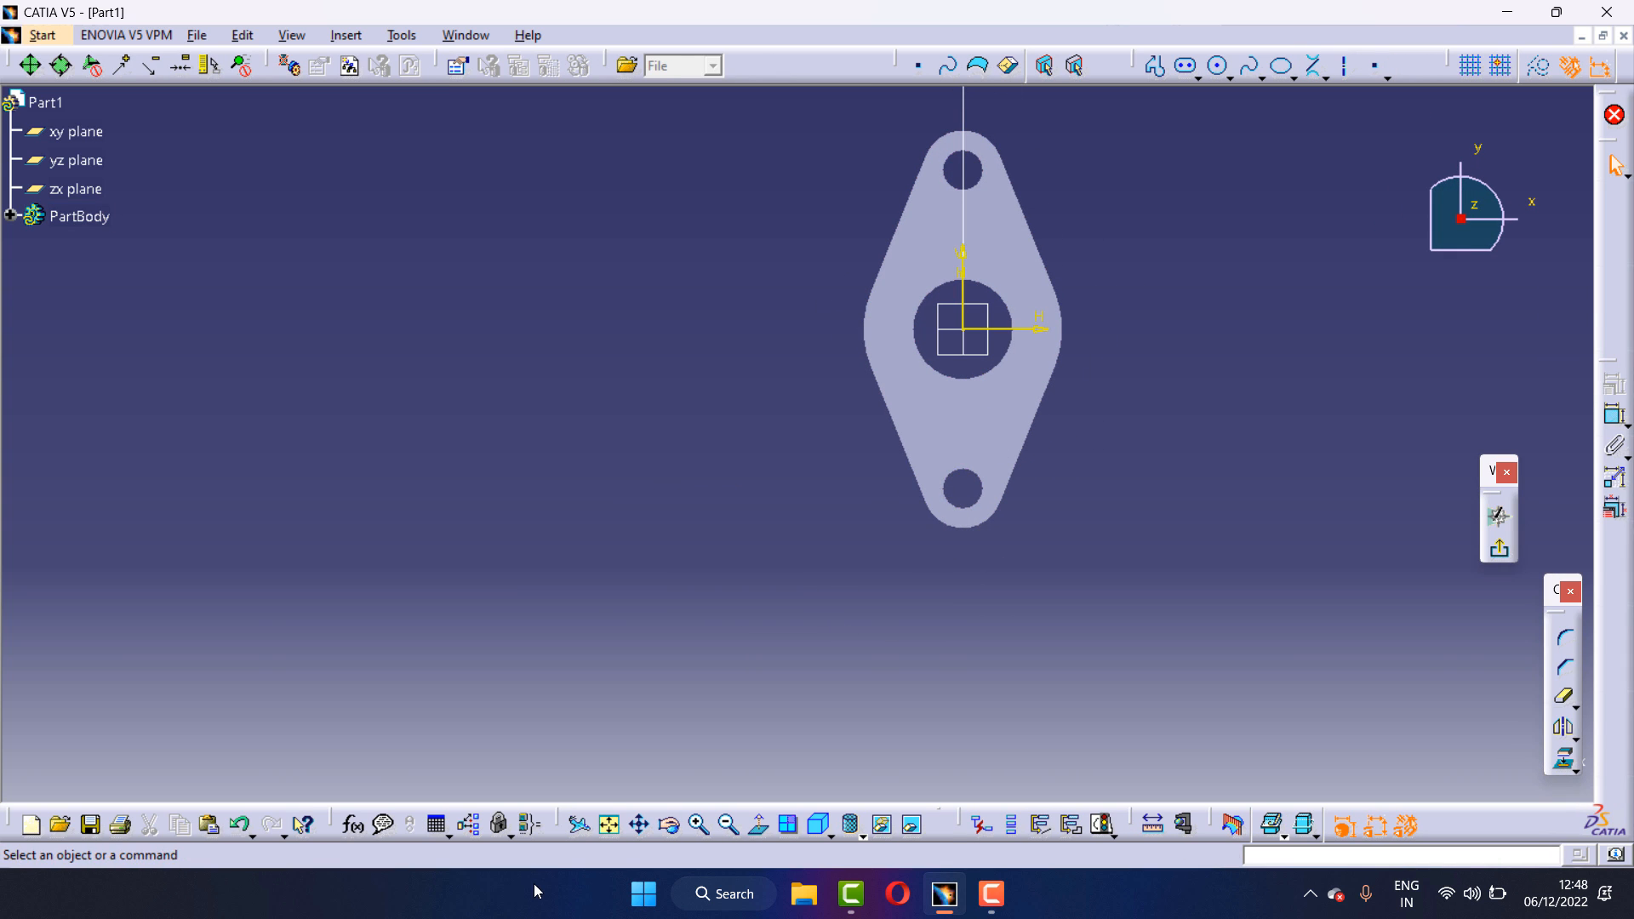
pyautogui.click(698, 824)
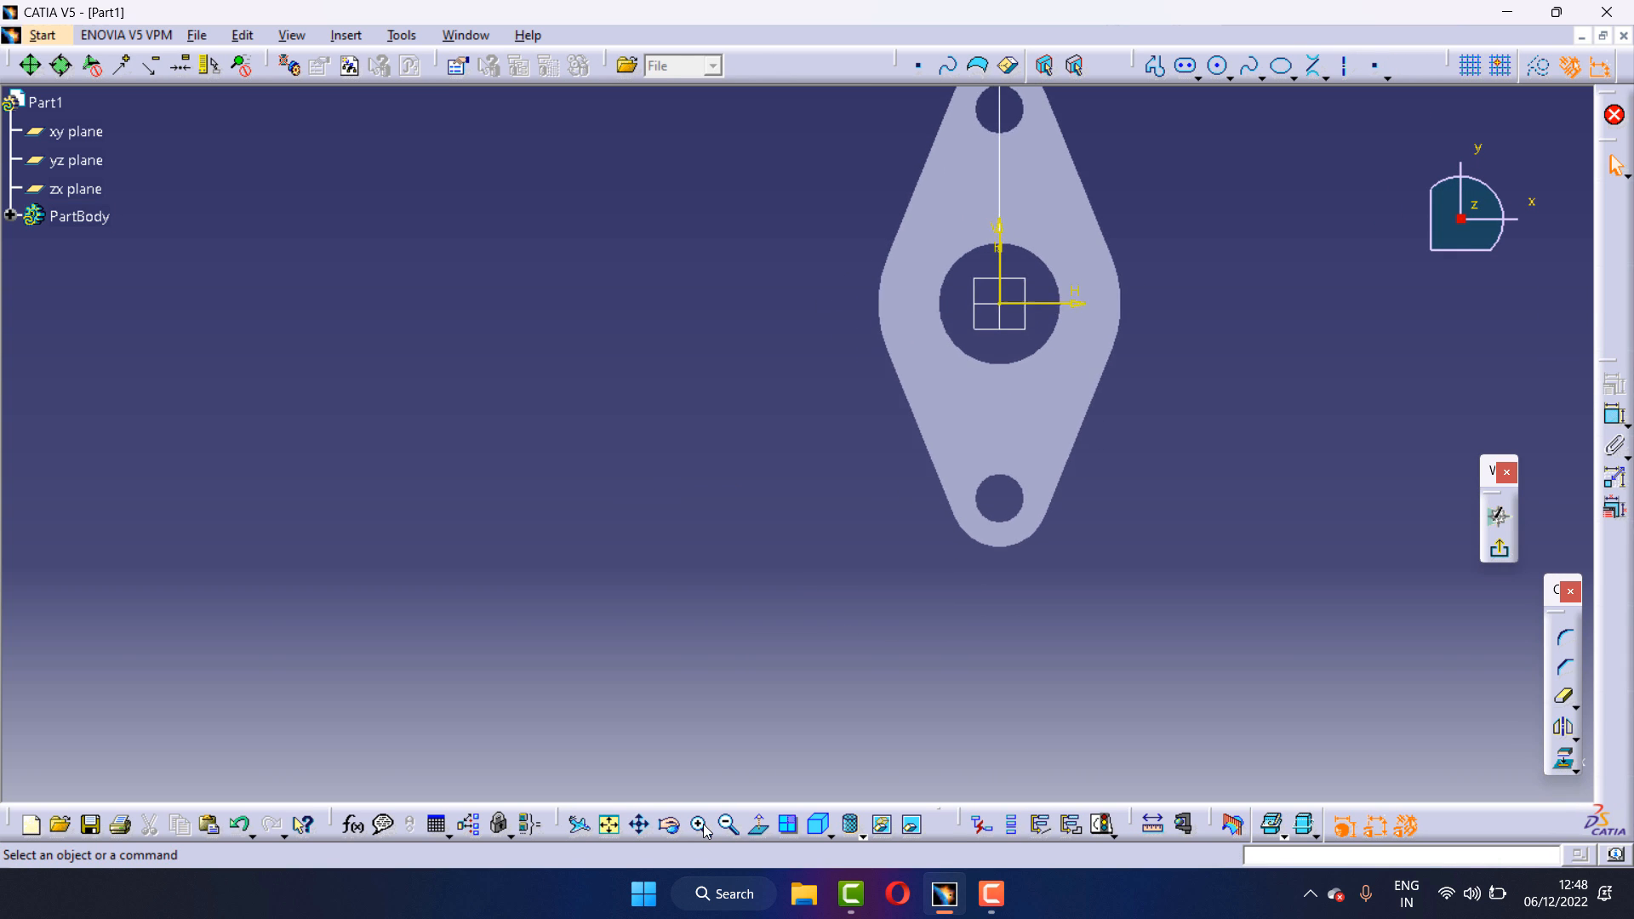
pyautogui.click(649, 826)
pyautogui.moveTo(871, 491); pyautogui.dragTo(773, 629)
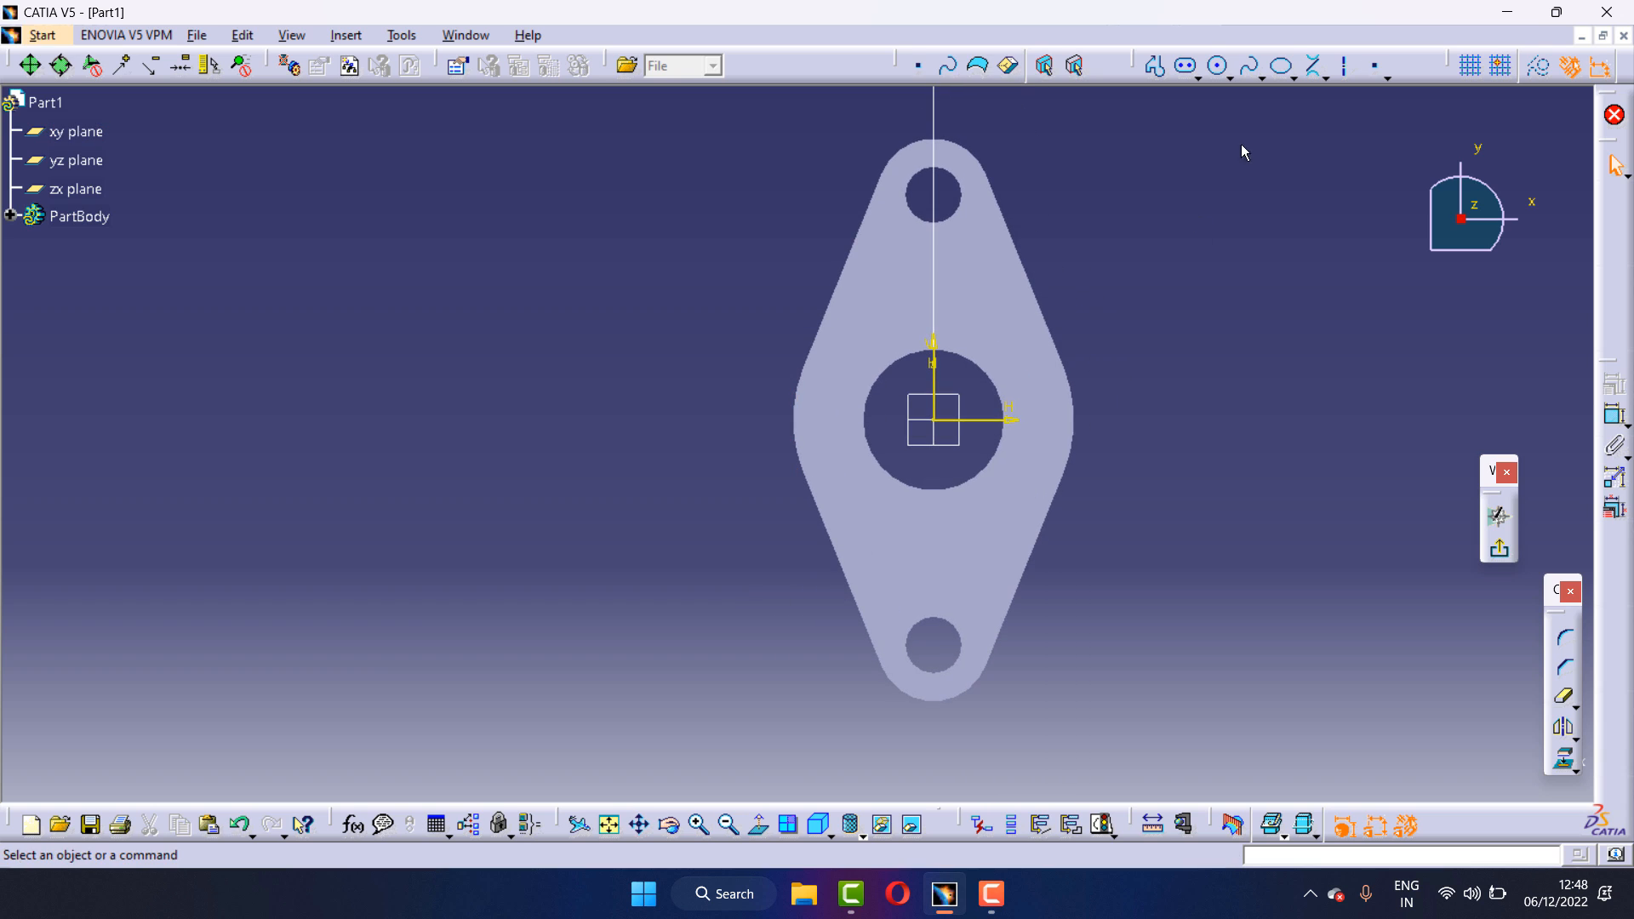
pyautogui.click(1218, 67)
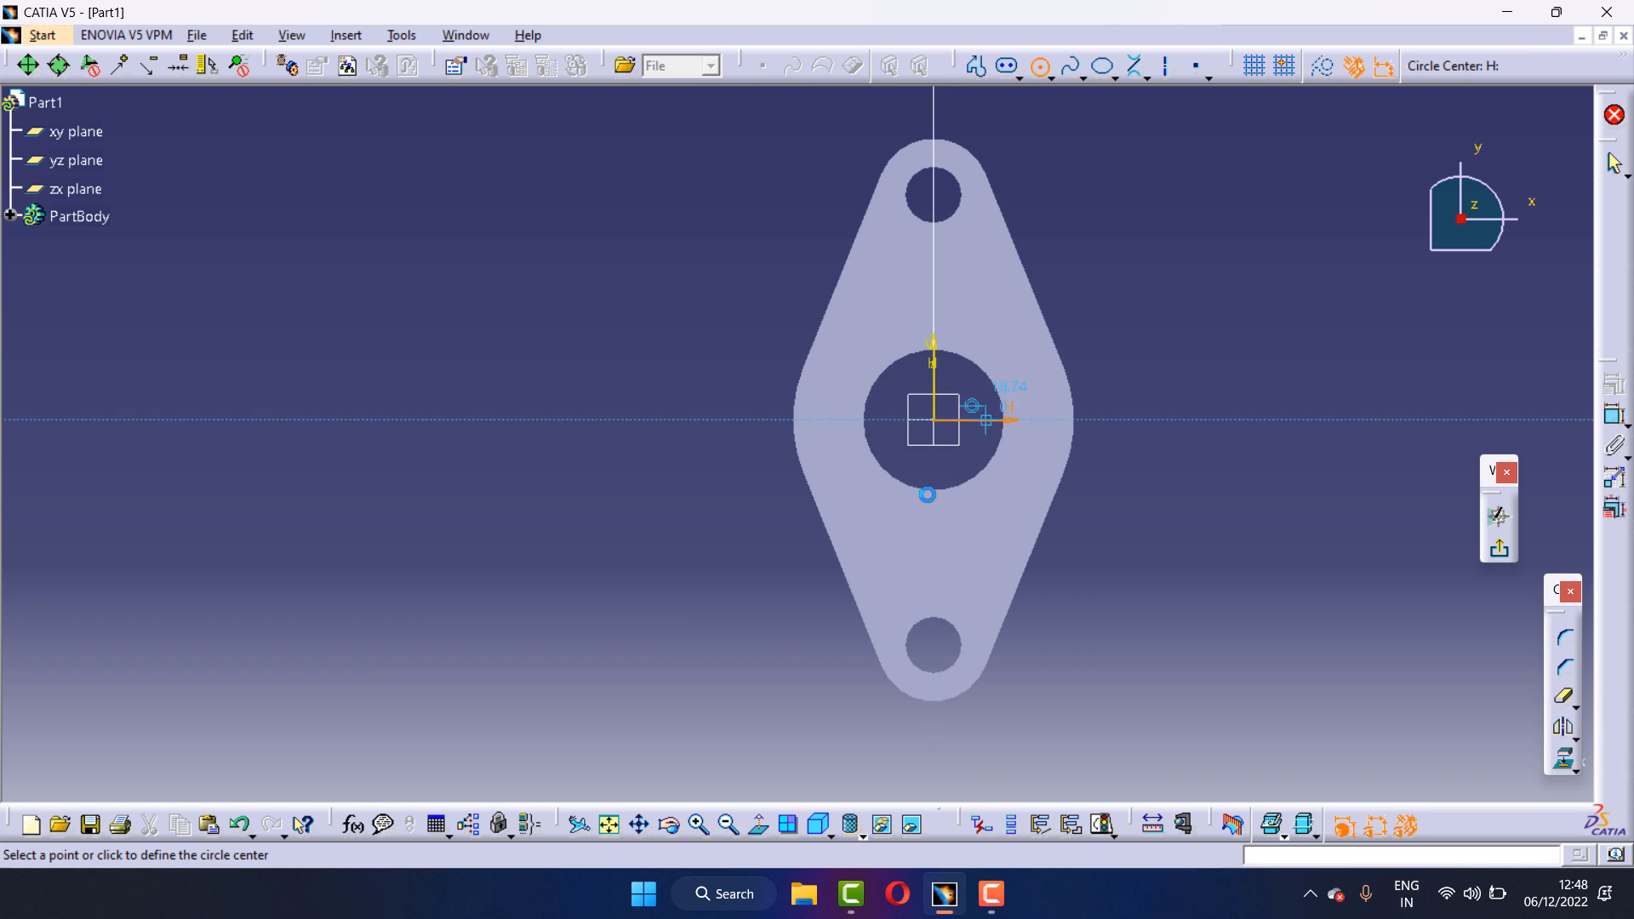
pyautogui.click(934, 420)
pyautogui.click(1046, 428)
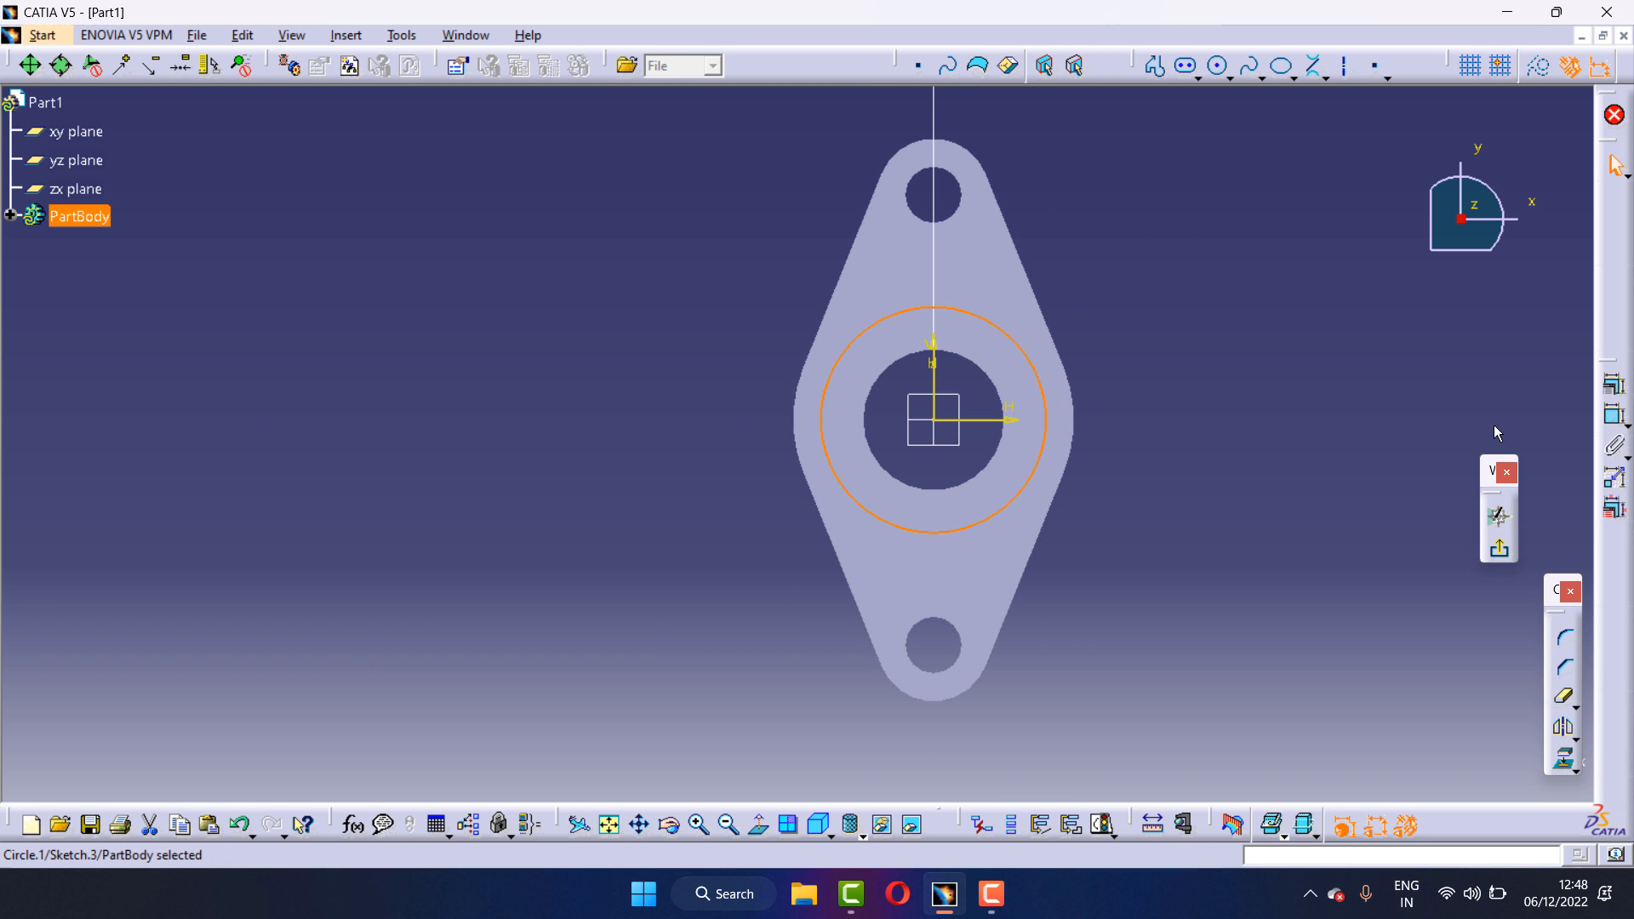
# Dimension the circle's diameter and set it to 80 mm
pyautogui.click(1612, 414)
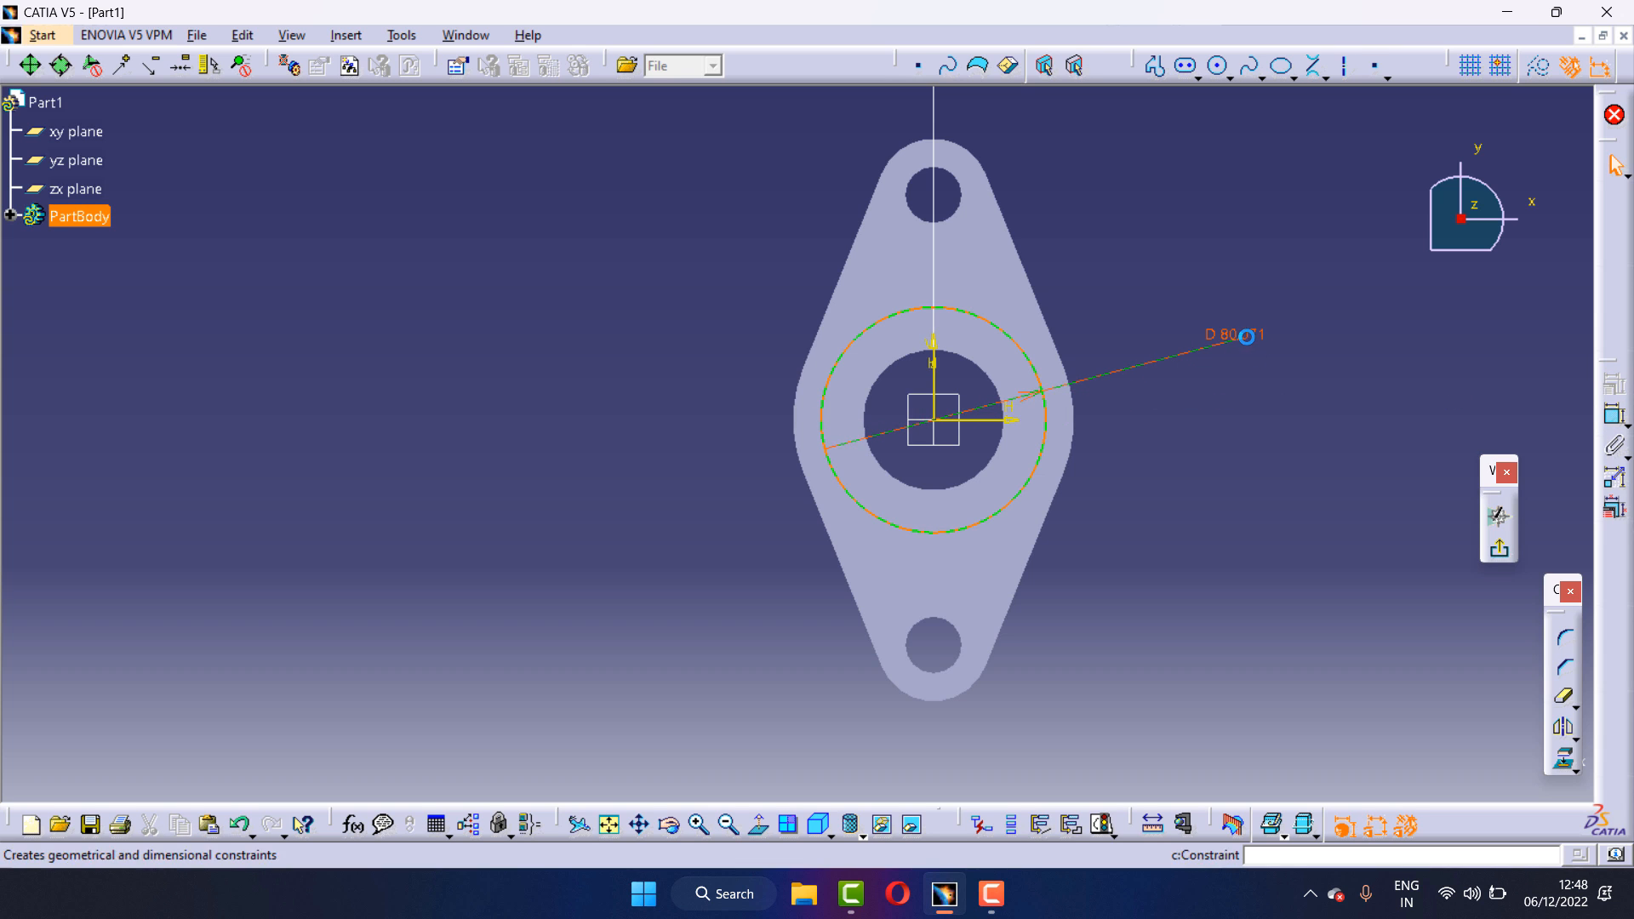
pyautogui.doubleClick(1246, 336)
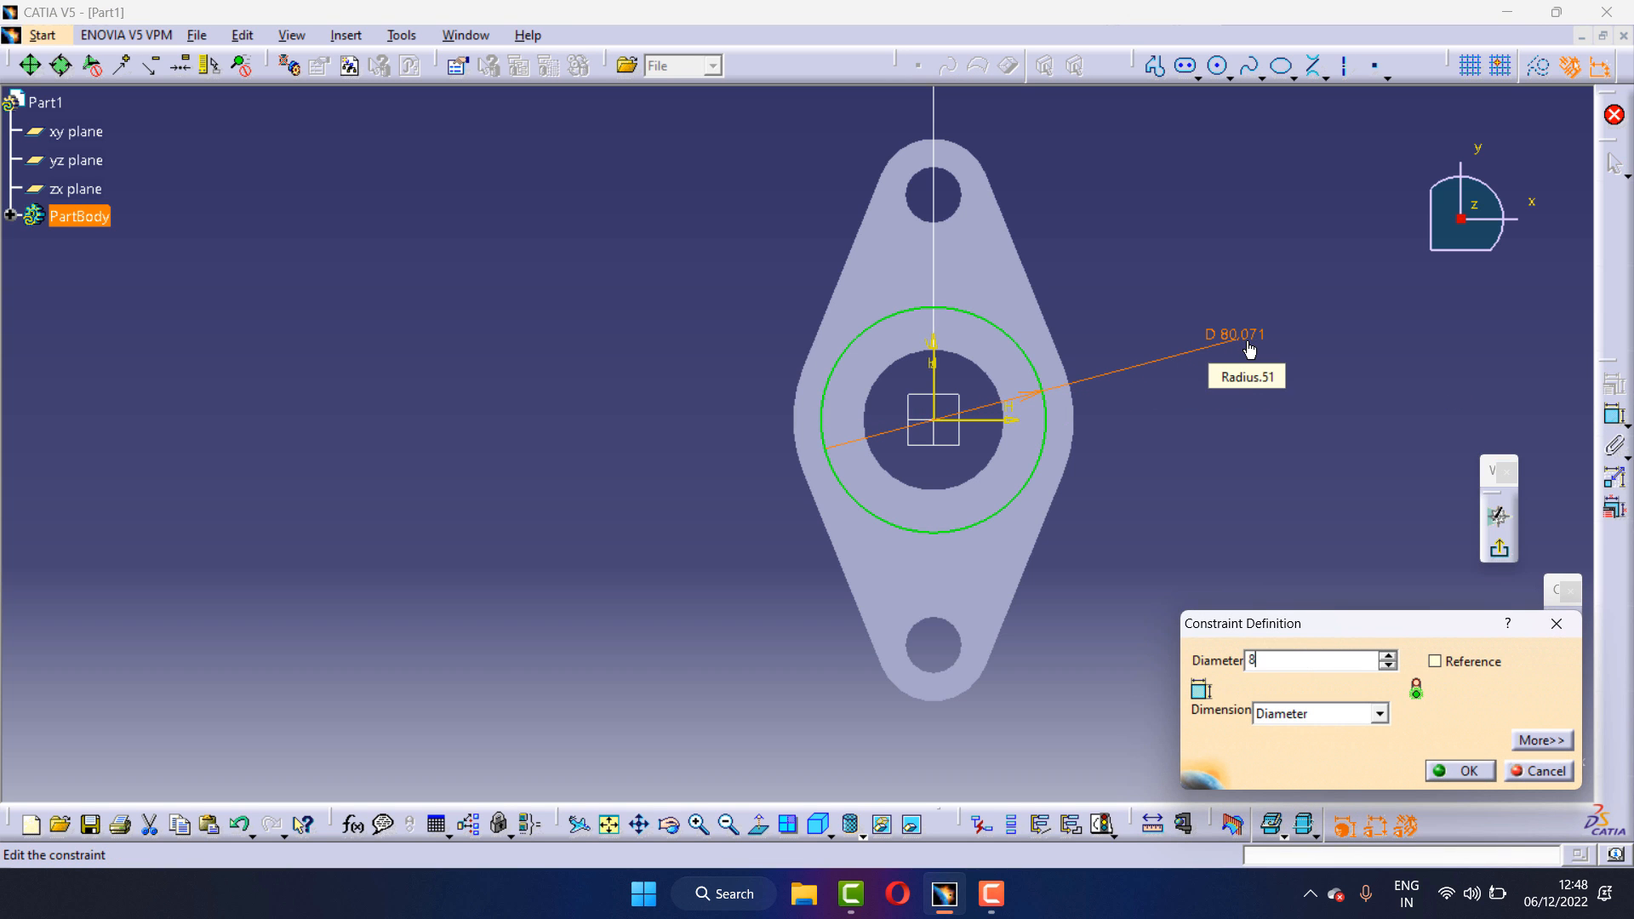
pyautogui.click(1460, 770)
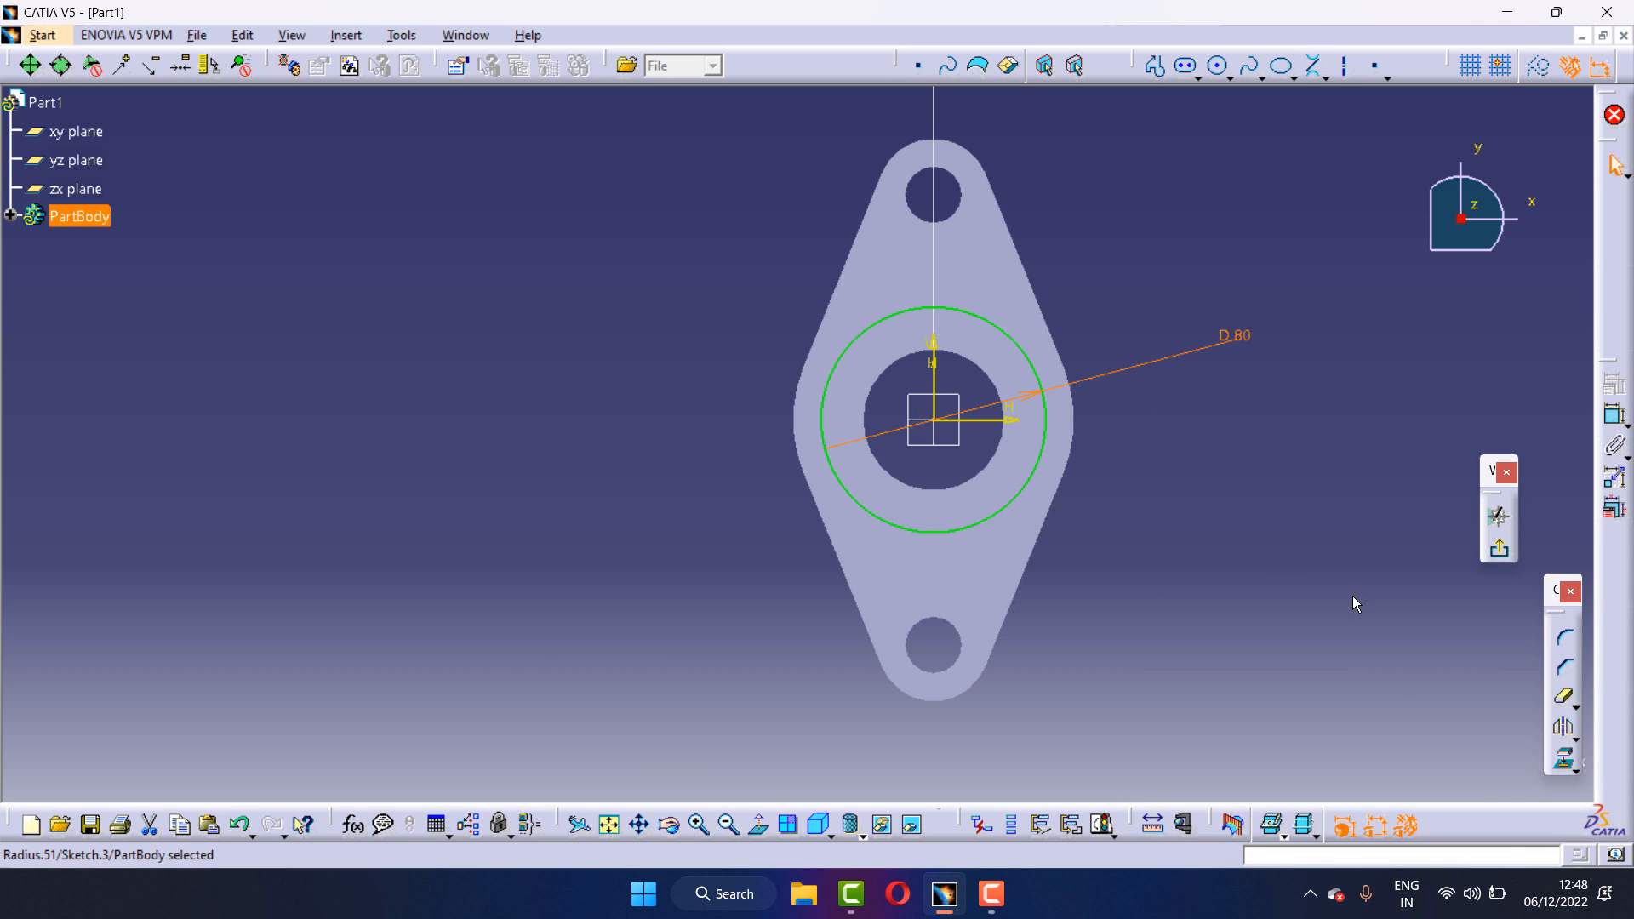
# Project the edge of the plate's central hole into the sketch and exit the sketch
pyautogui.click(998, 379)
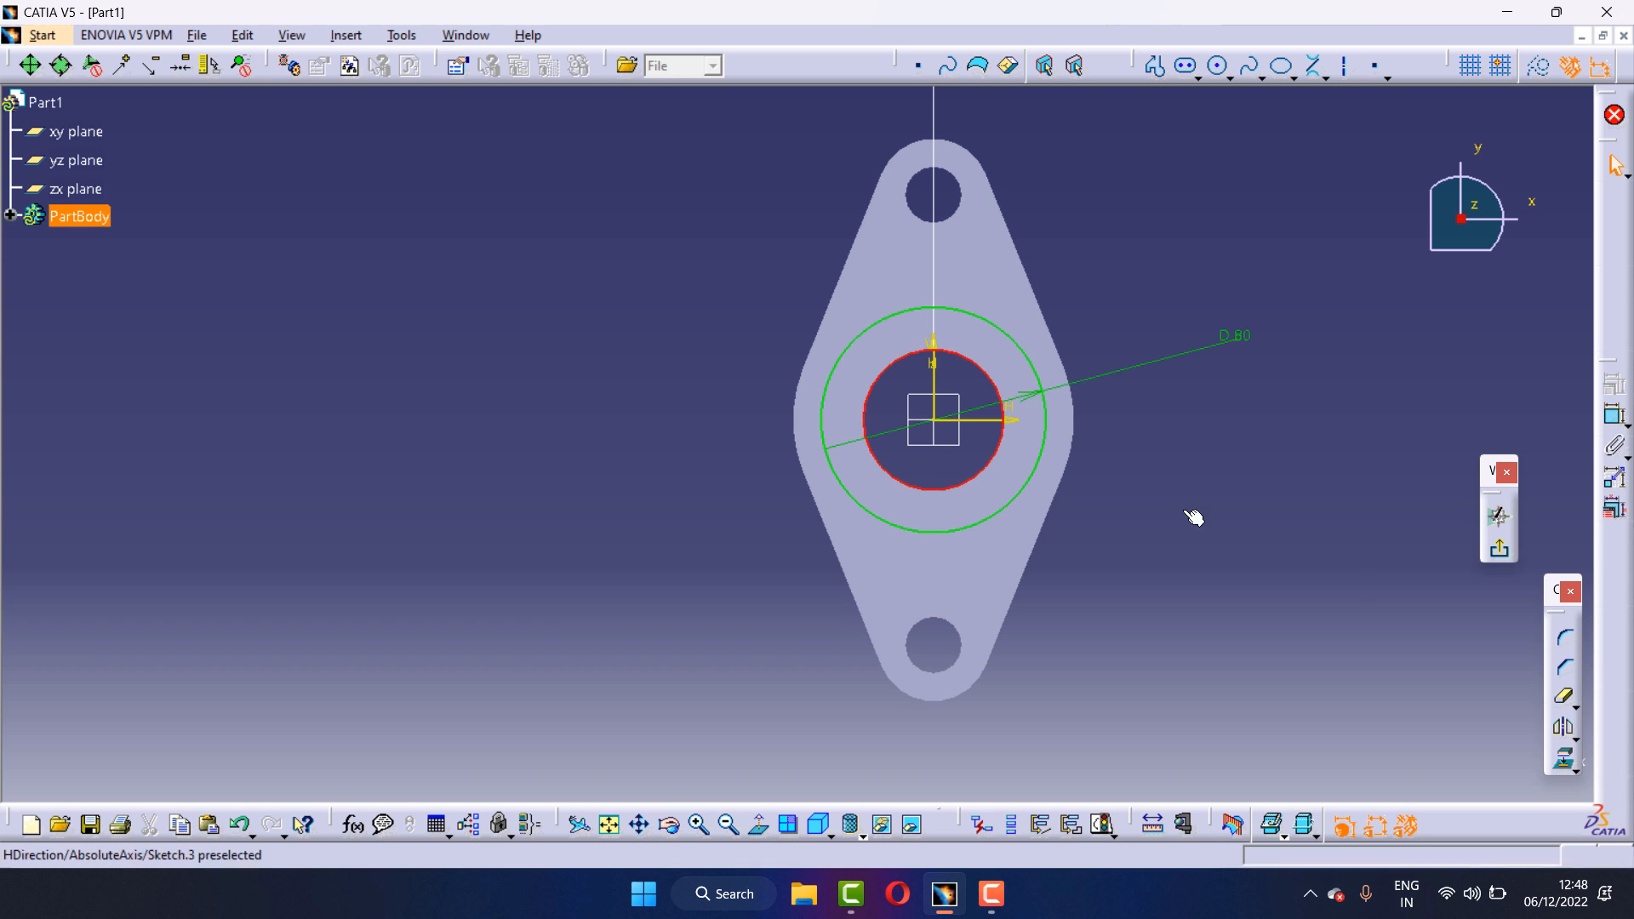
pyautogui.click(1568, 763)
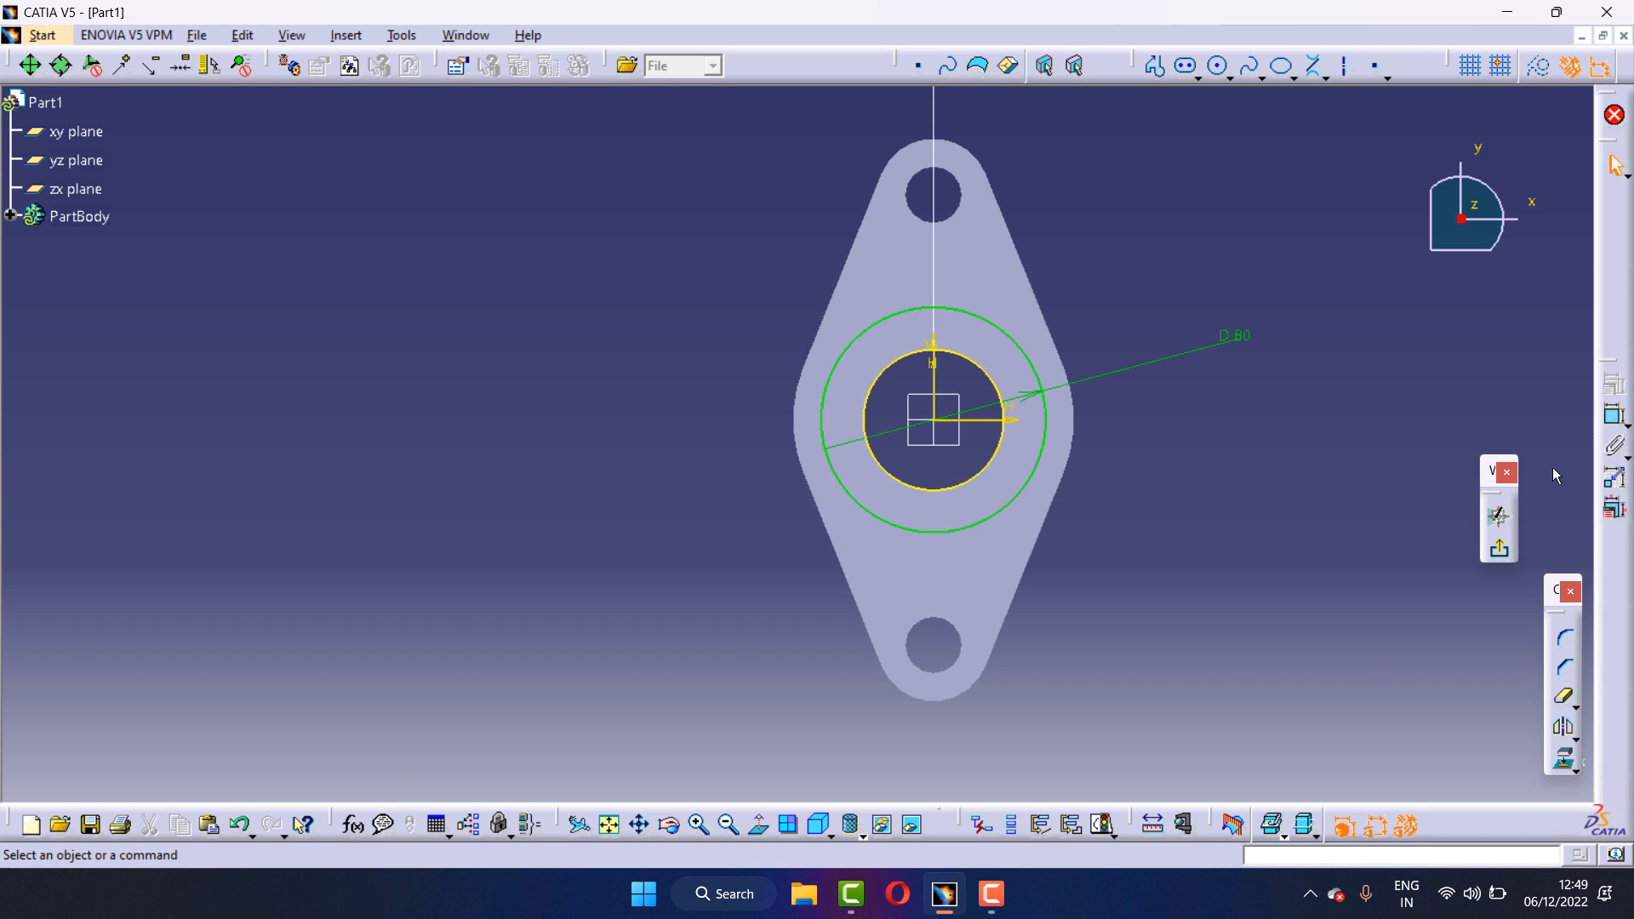
pyautogui.click(1499, 548)
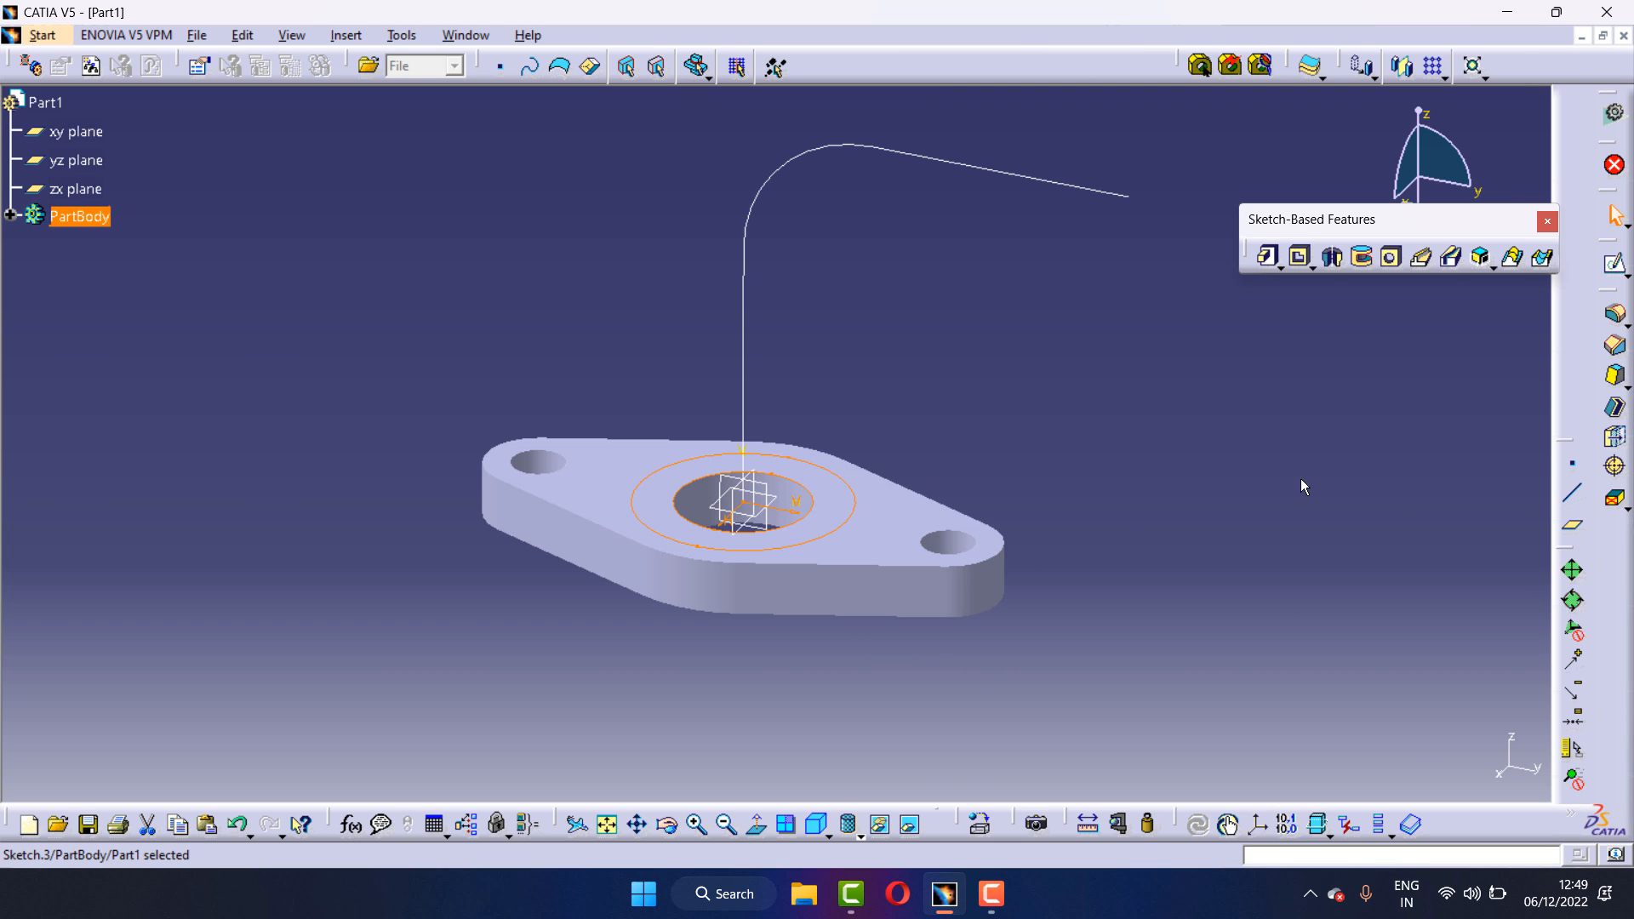
# Create a rib from the two-circle profile Sketch.3 along the bent centre curve Sketch.2, keeping the angle
pyautogui.click(1424, 259)
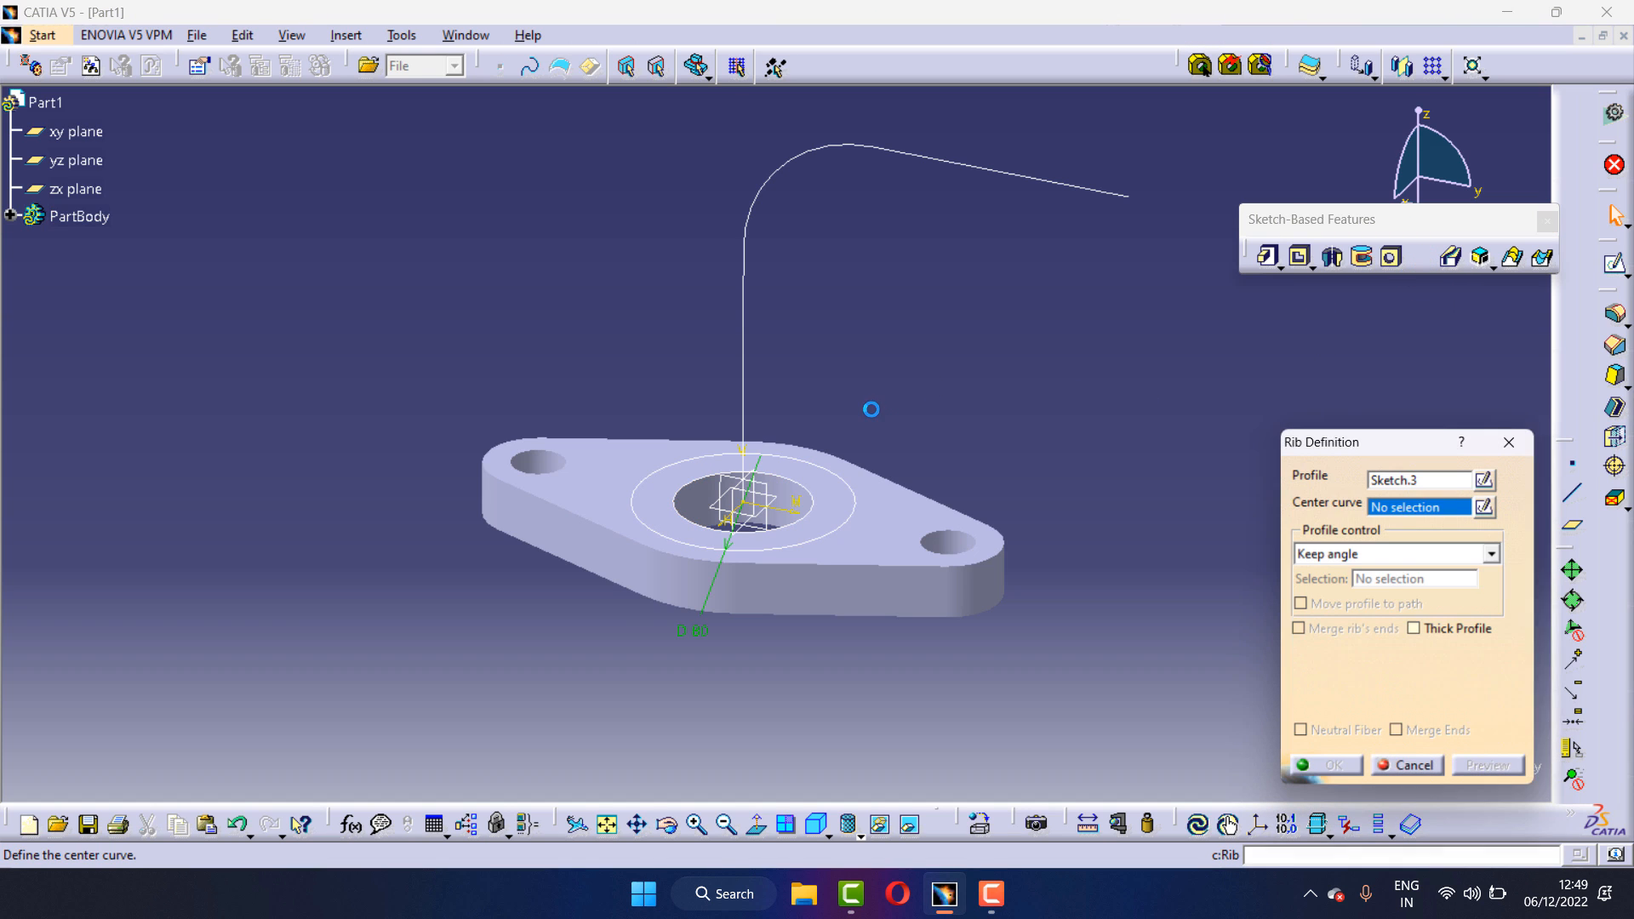
pyautogui.click(1012, 184)
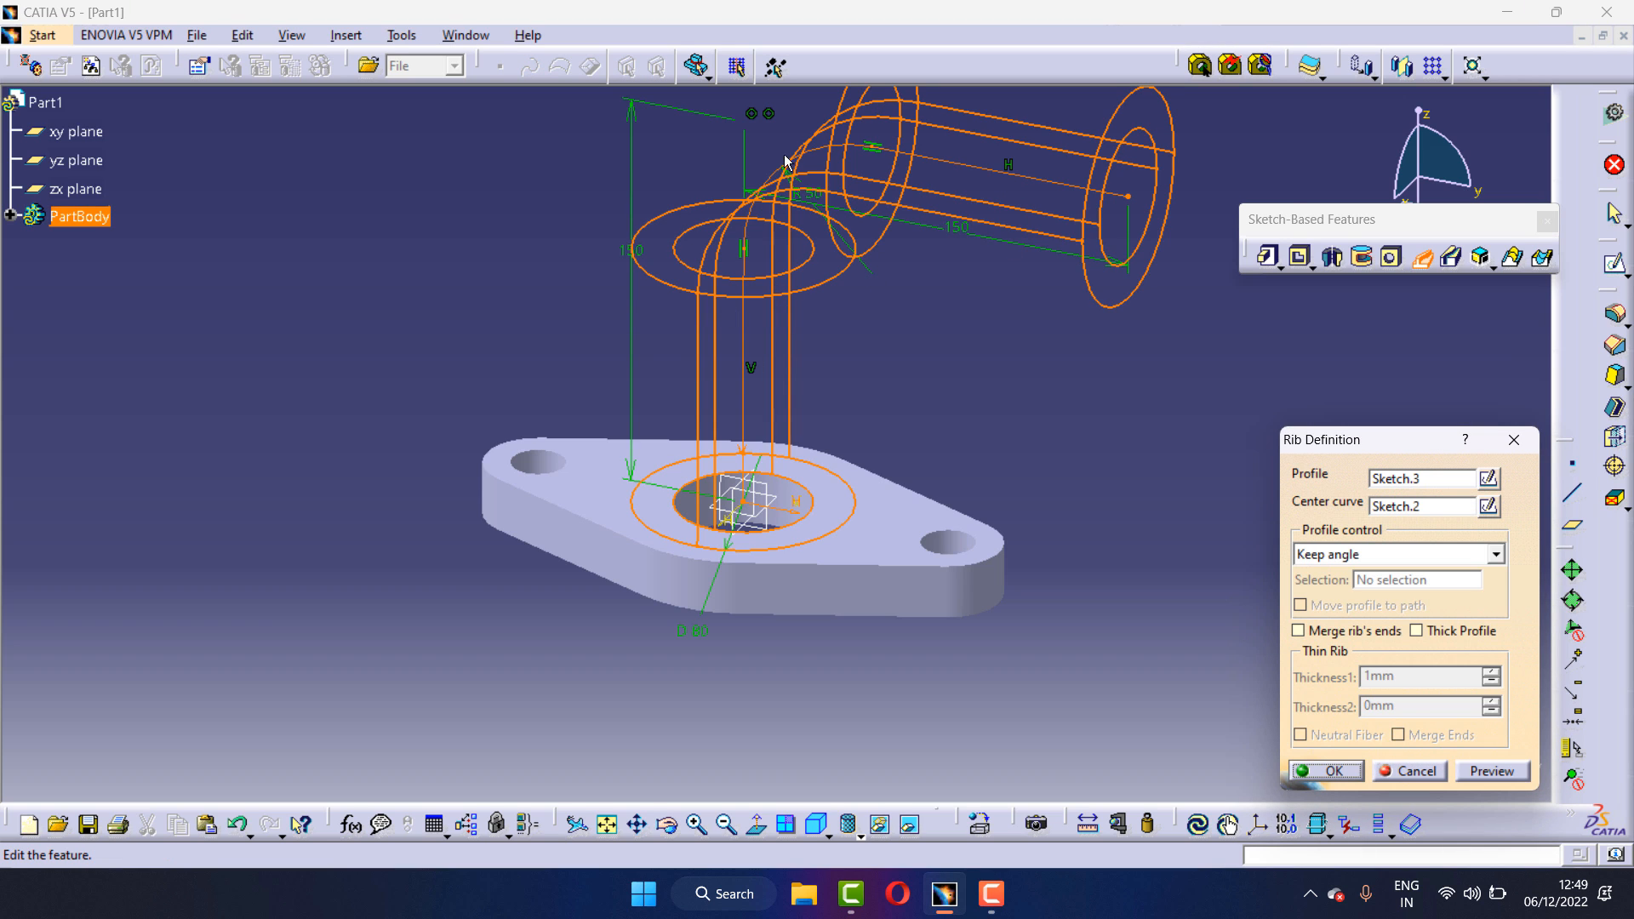
pyautogui.click(1343, 771)
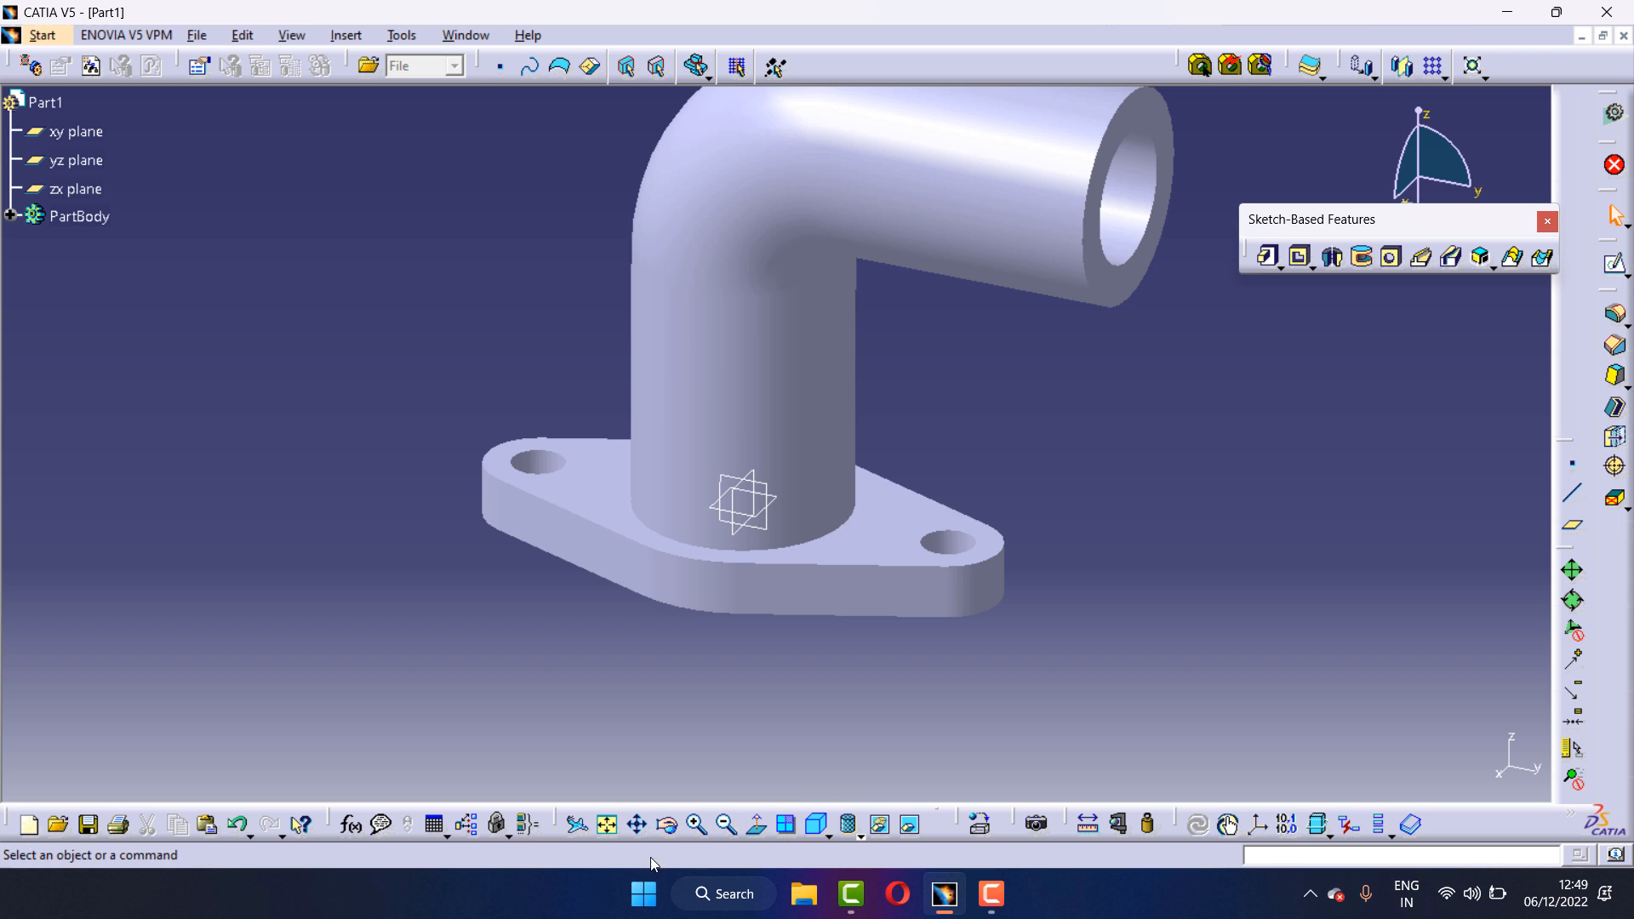
# Copy the base plate's sketch, Sketch.1, and paste it into PartBody
pyautogui.click(668, 827)
pyautogui.moveTo(921, 370); pyautogui.dragTo(889, 388)
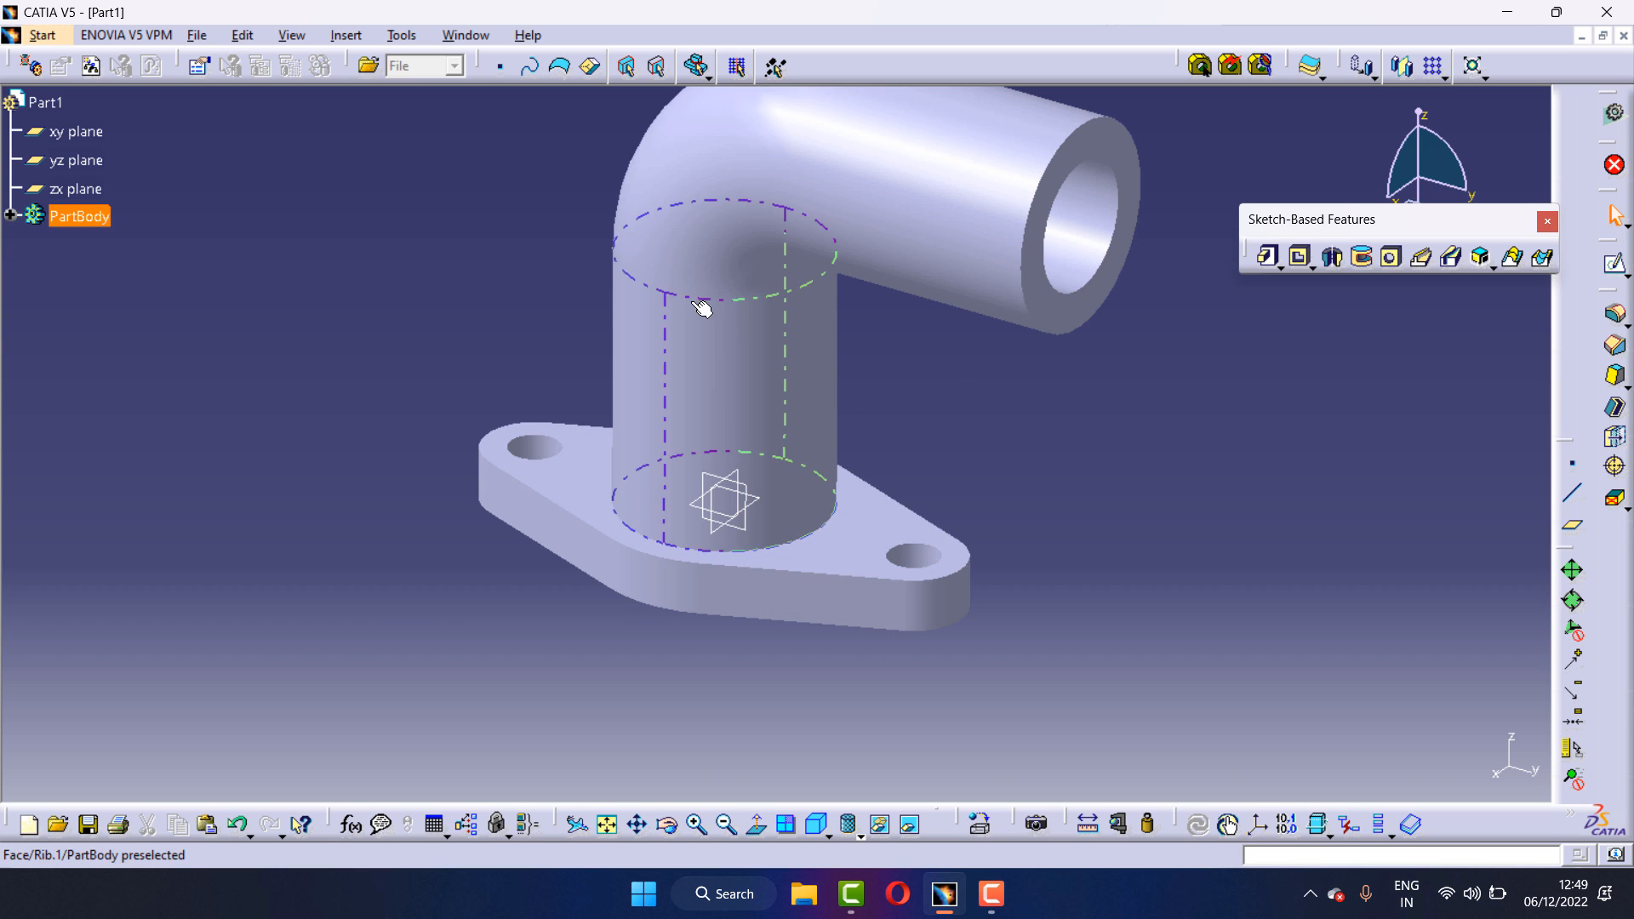
pyautogui.click(11, 216)
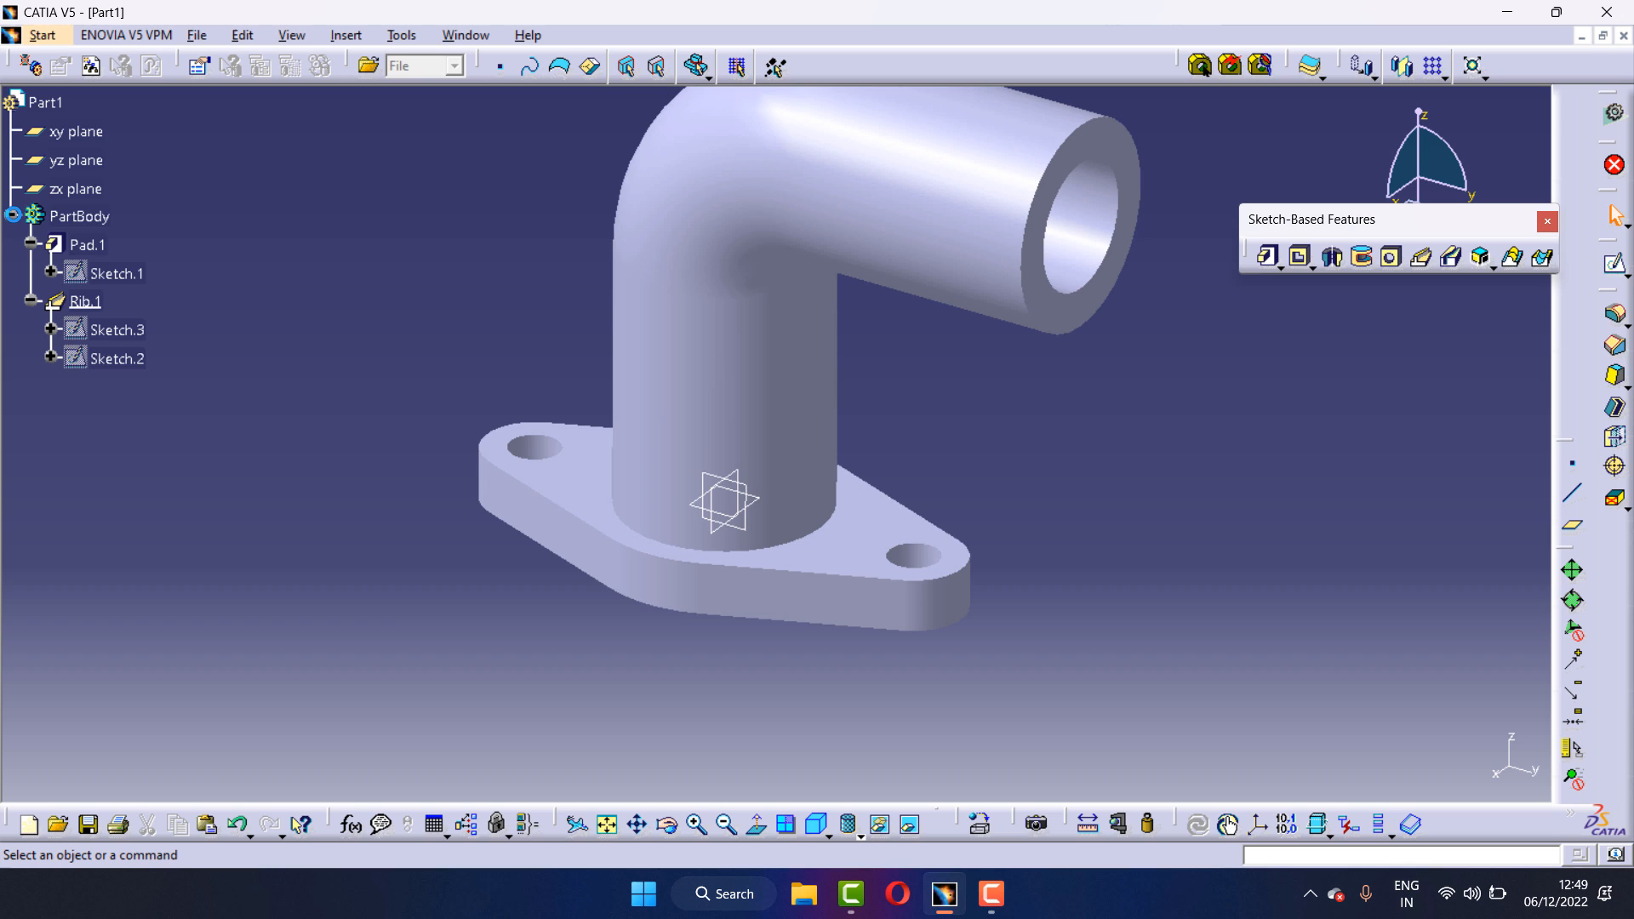
pyautogui.rightClick(134, 273)
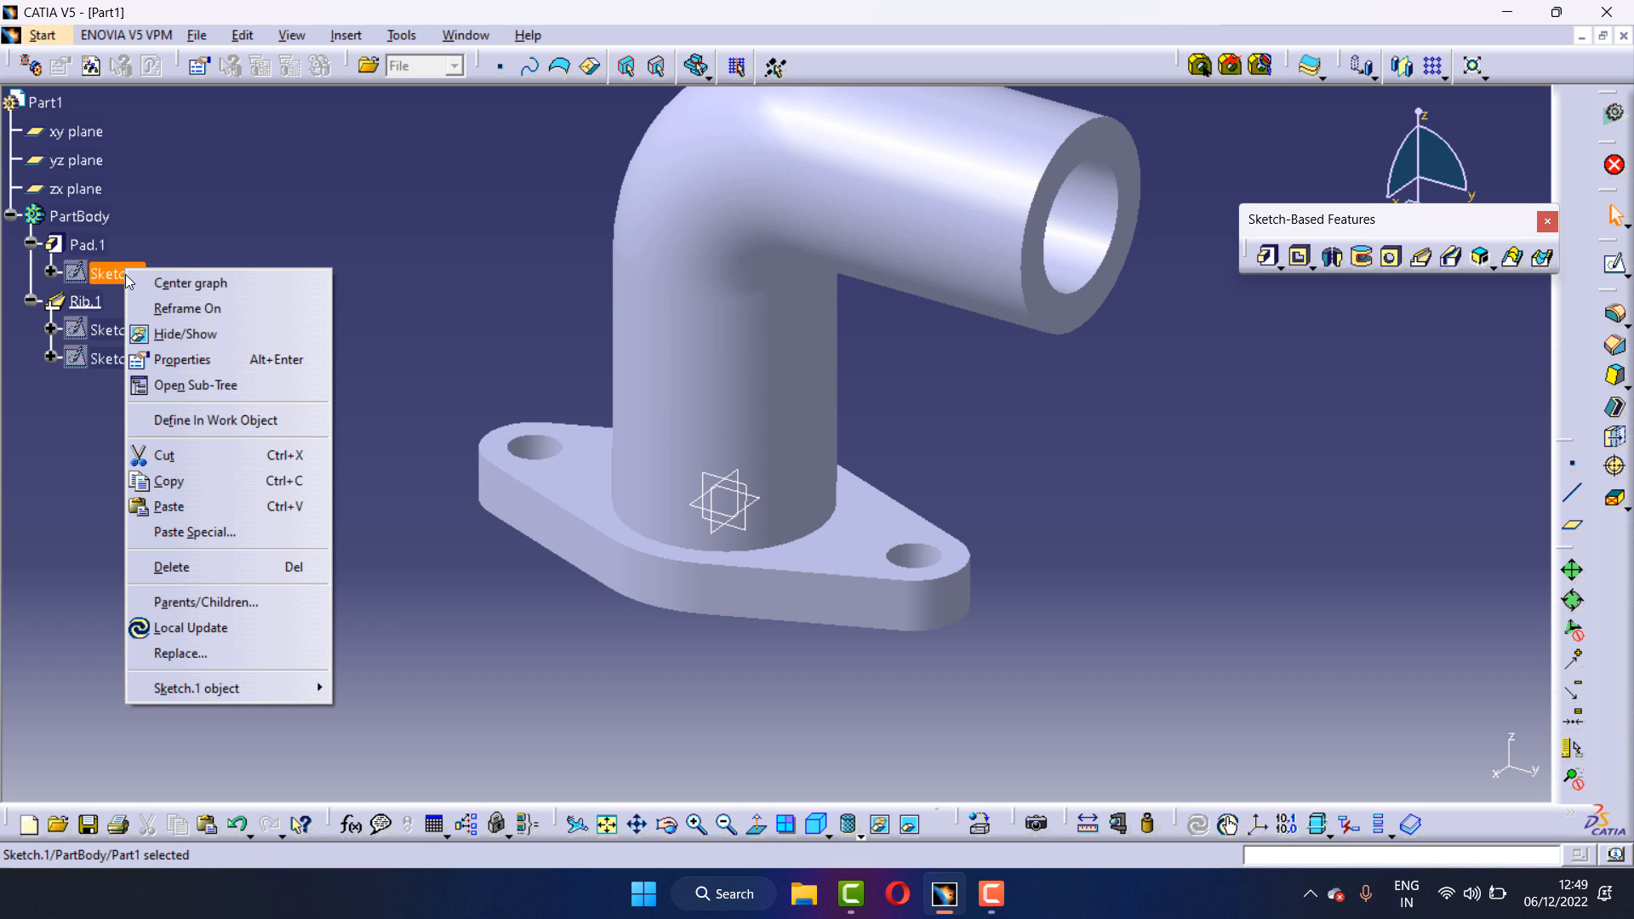
pyautogui.click(182, 485)
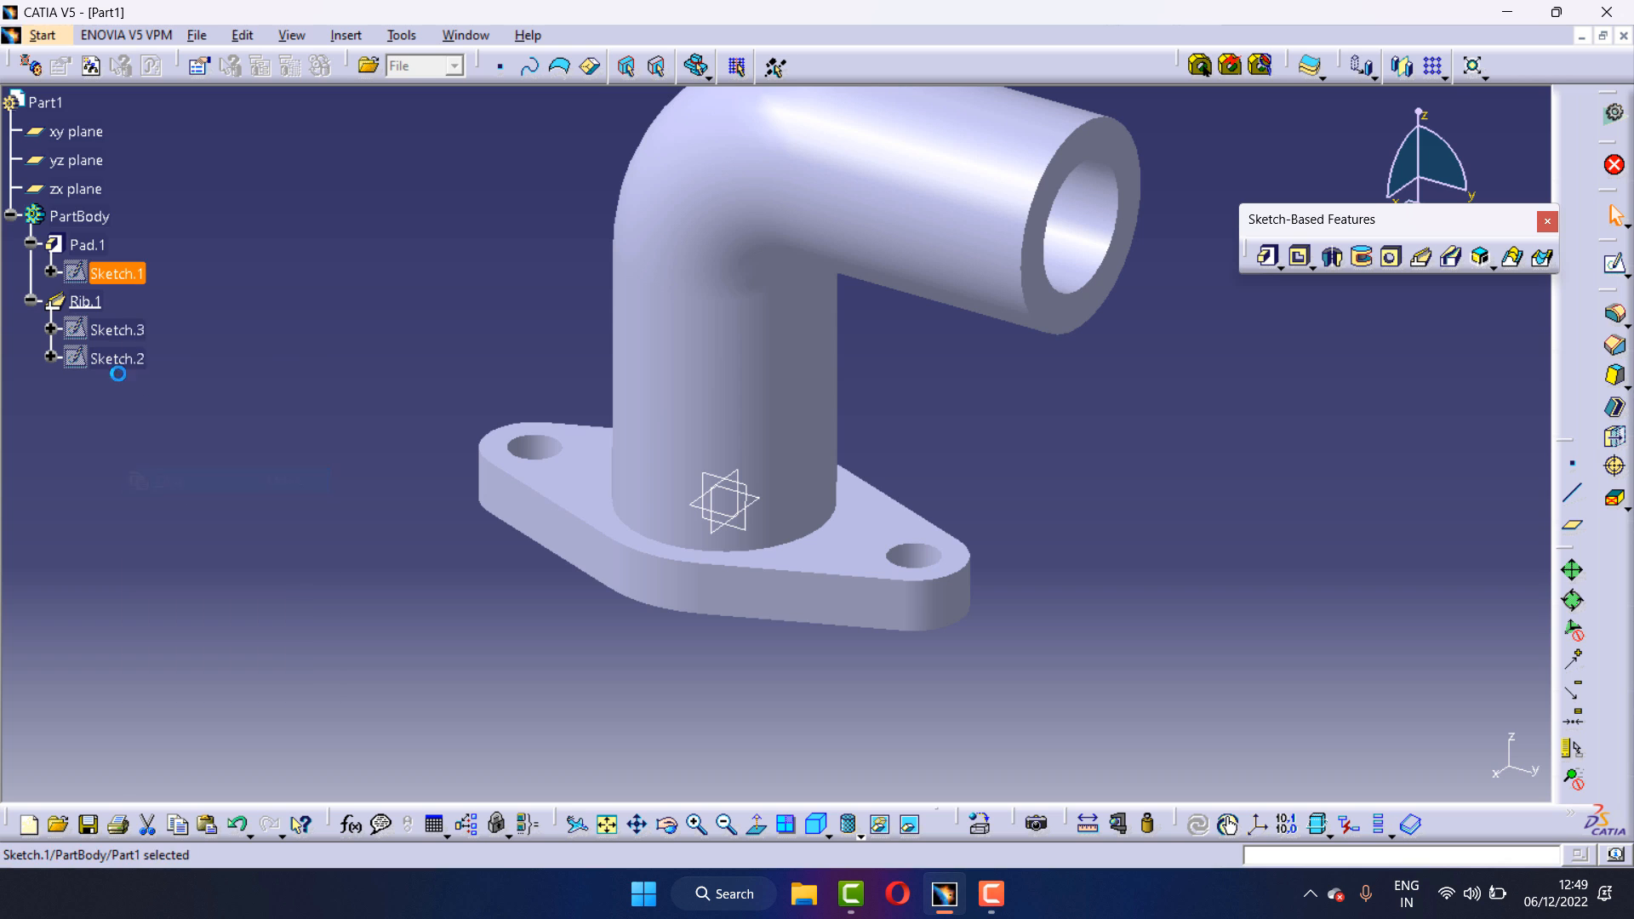
pyautogui.click(81, 218)
pyautogui.rightClick(84, 223)
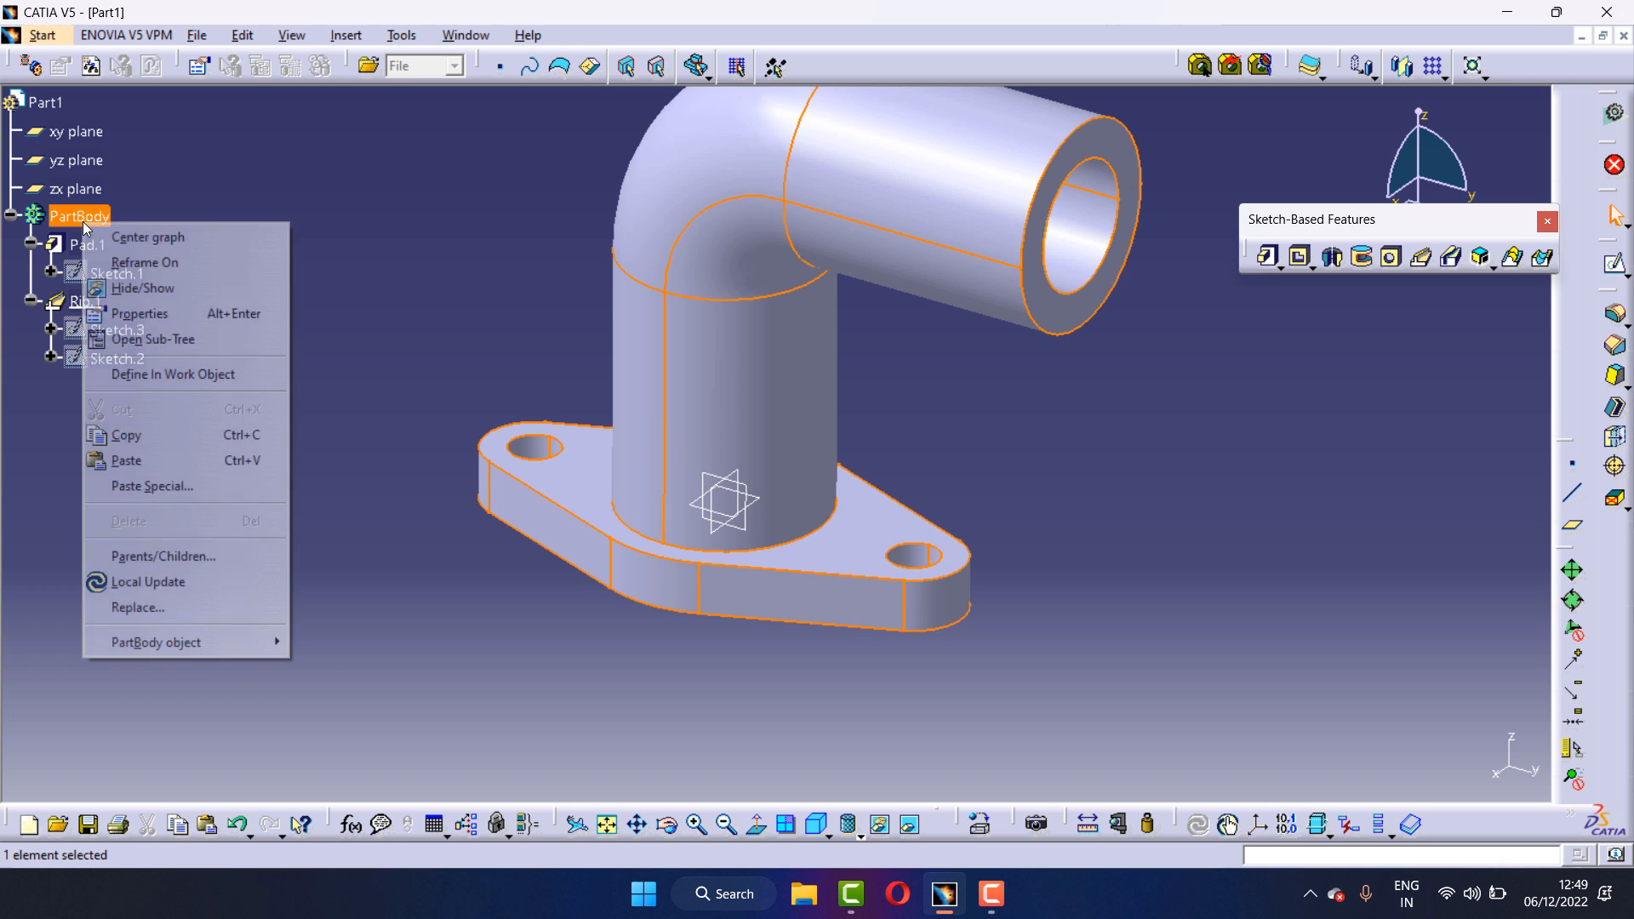
pyautogui.click(149, 464)
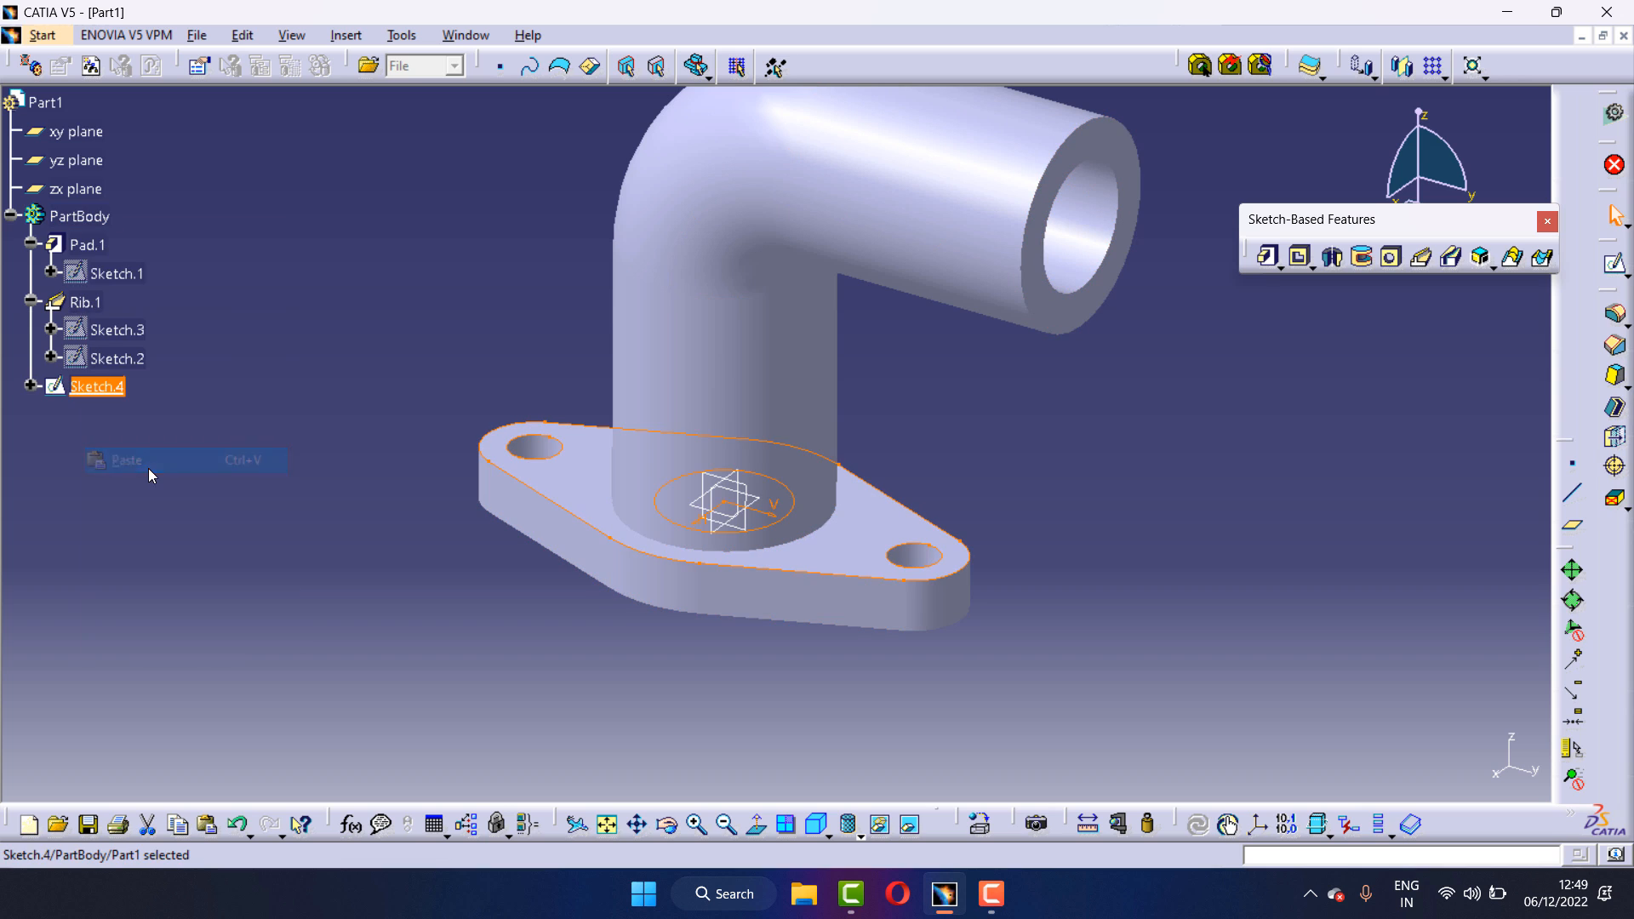
# Change the pasted sketch's support to the annular end face of the pipe's horizontal leg, with sliding positioning
pyautogui.rightClick(95, 390)
pyautogui.moveTo(220, 819)
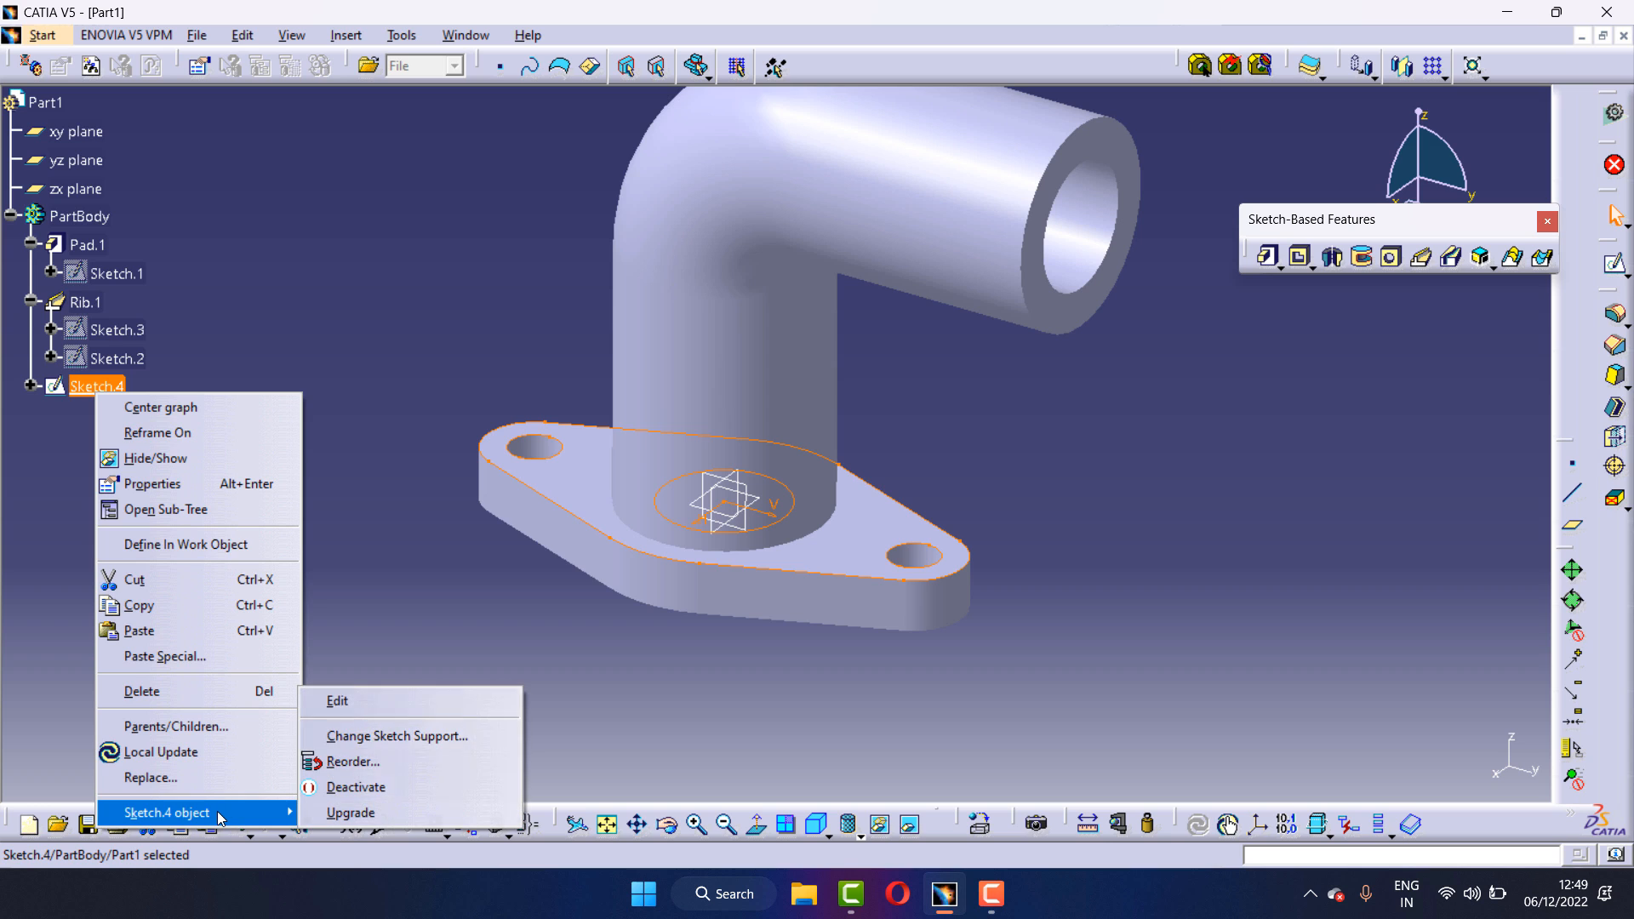
pyautogui.click(405, 739)
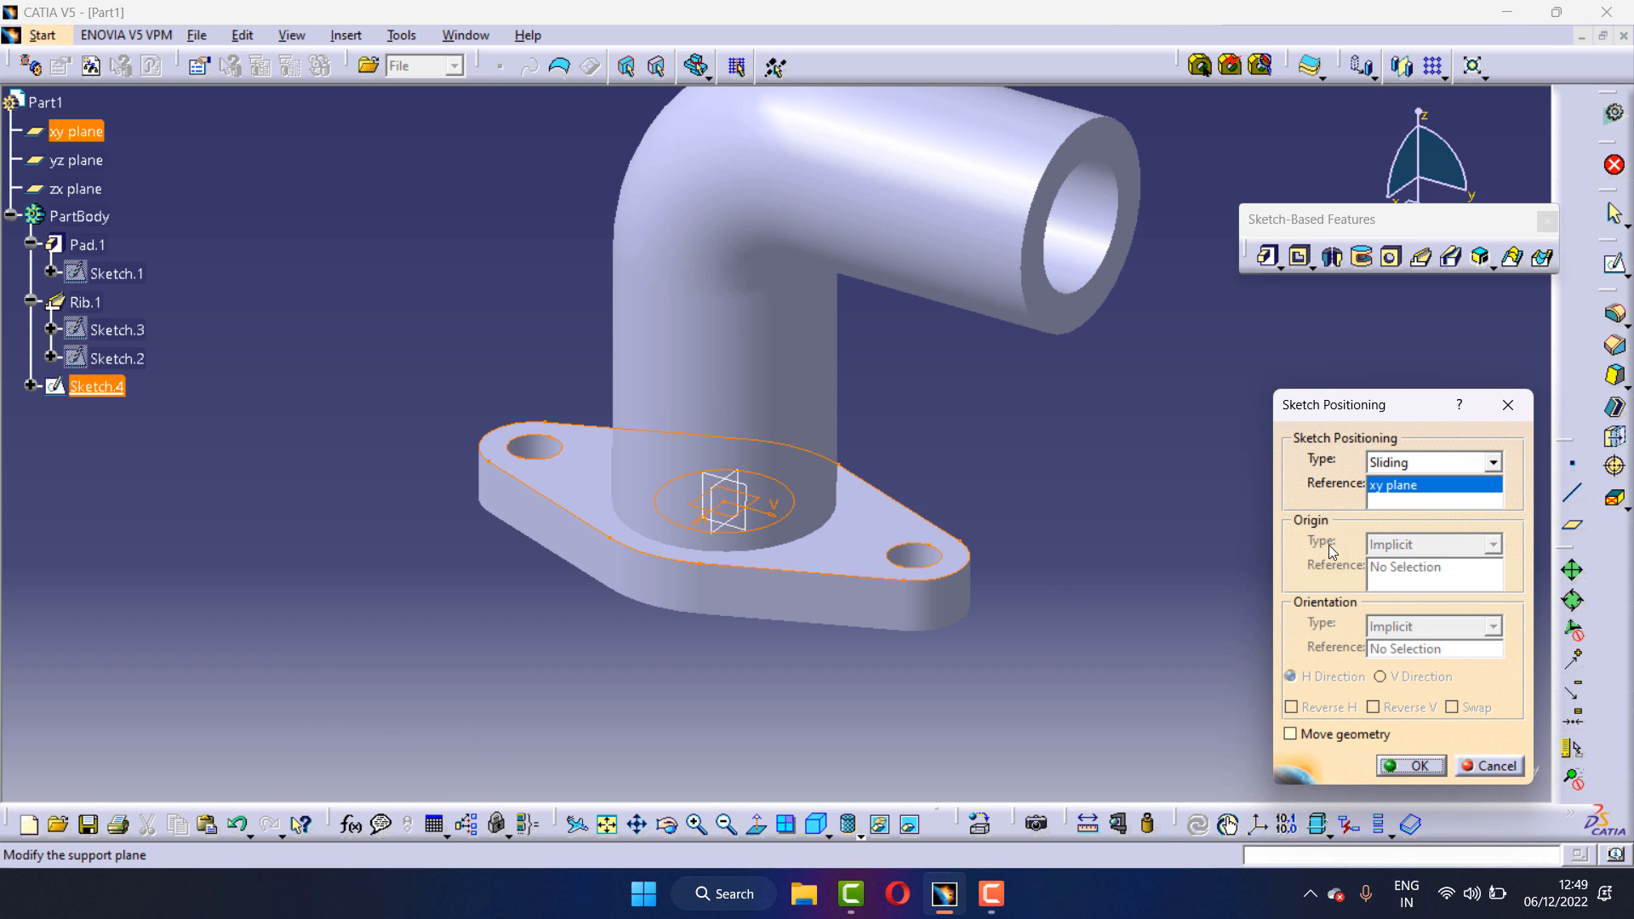
pyautogui.click(1130, 226)
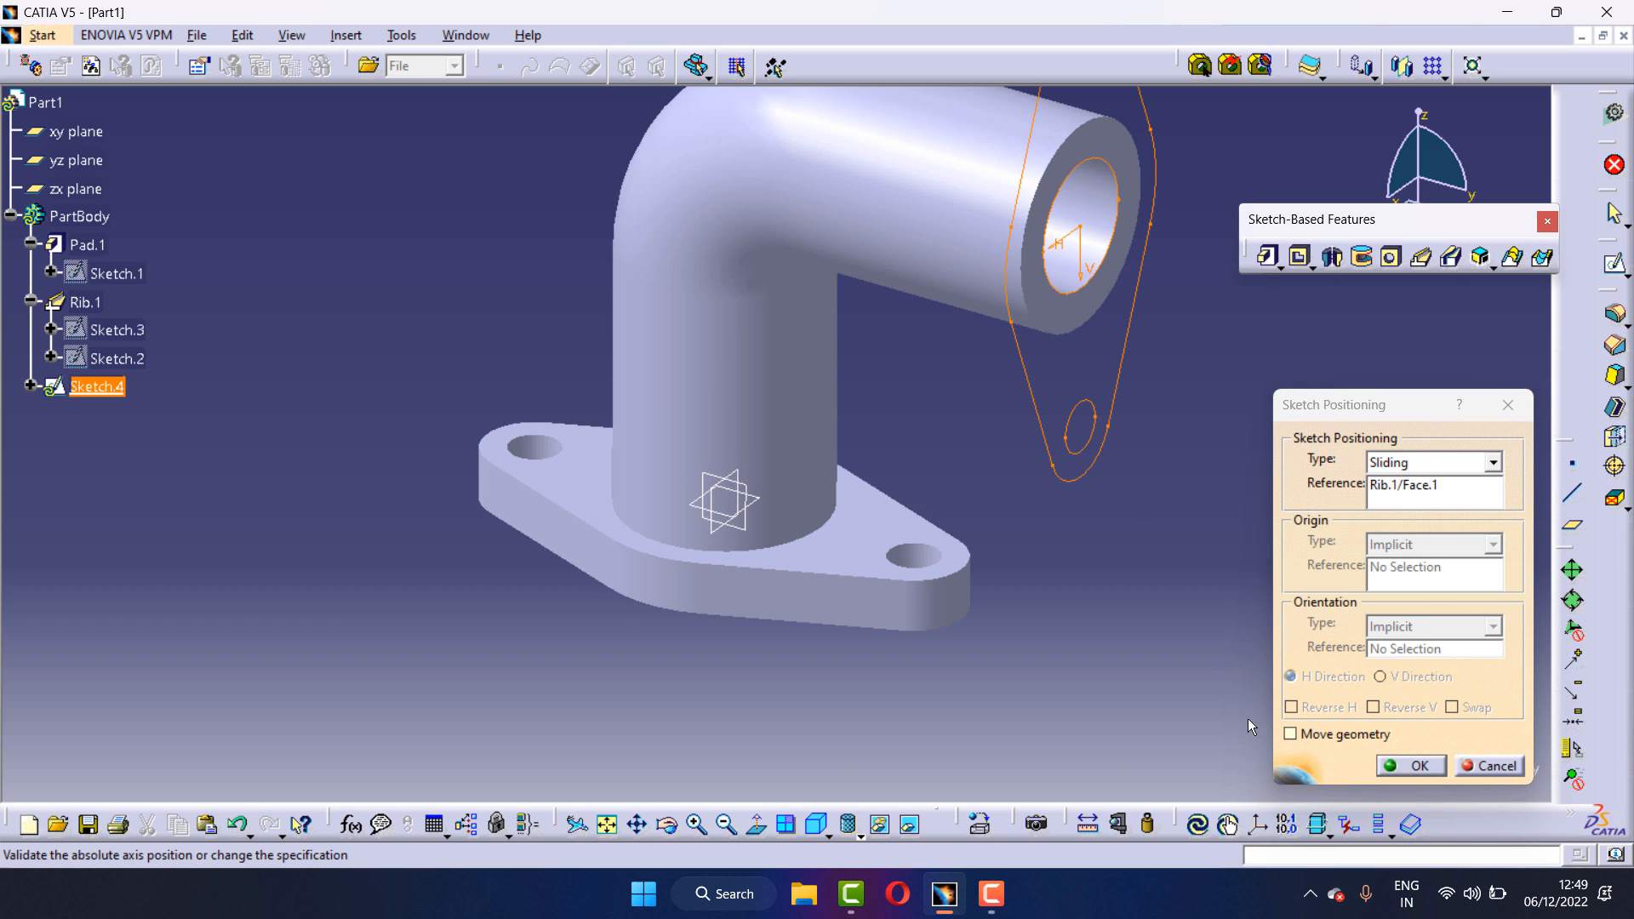
pyautogui.click(1430, 770)
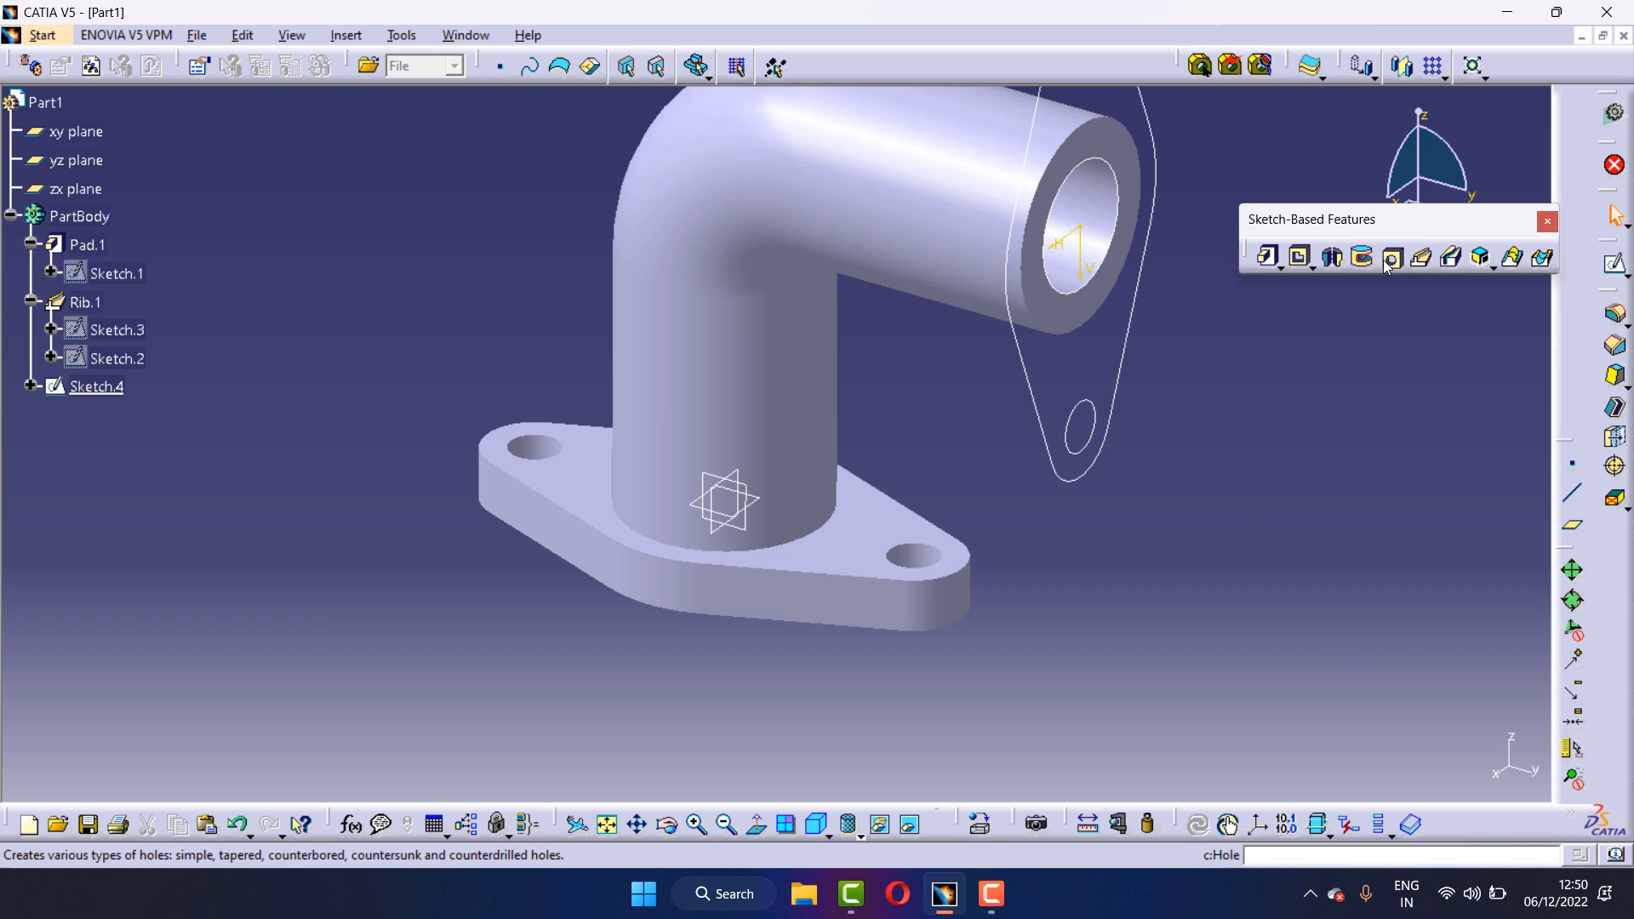
# Pad the pasted plate sketch on the pipe end by 20 mm
pyautogui.click(1271, 258)
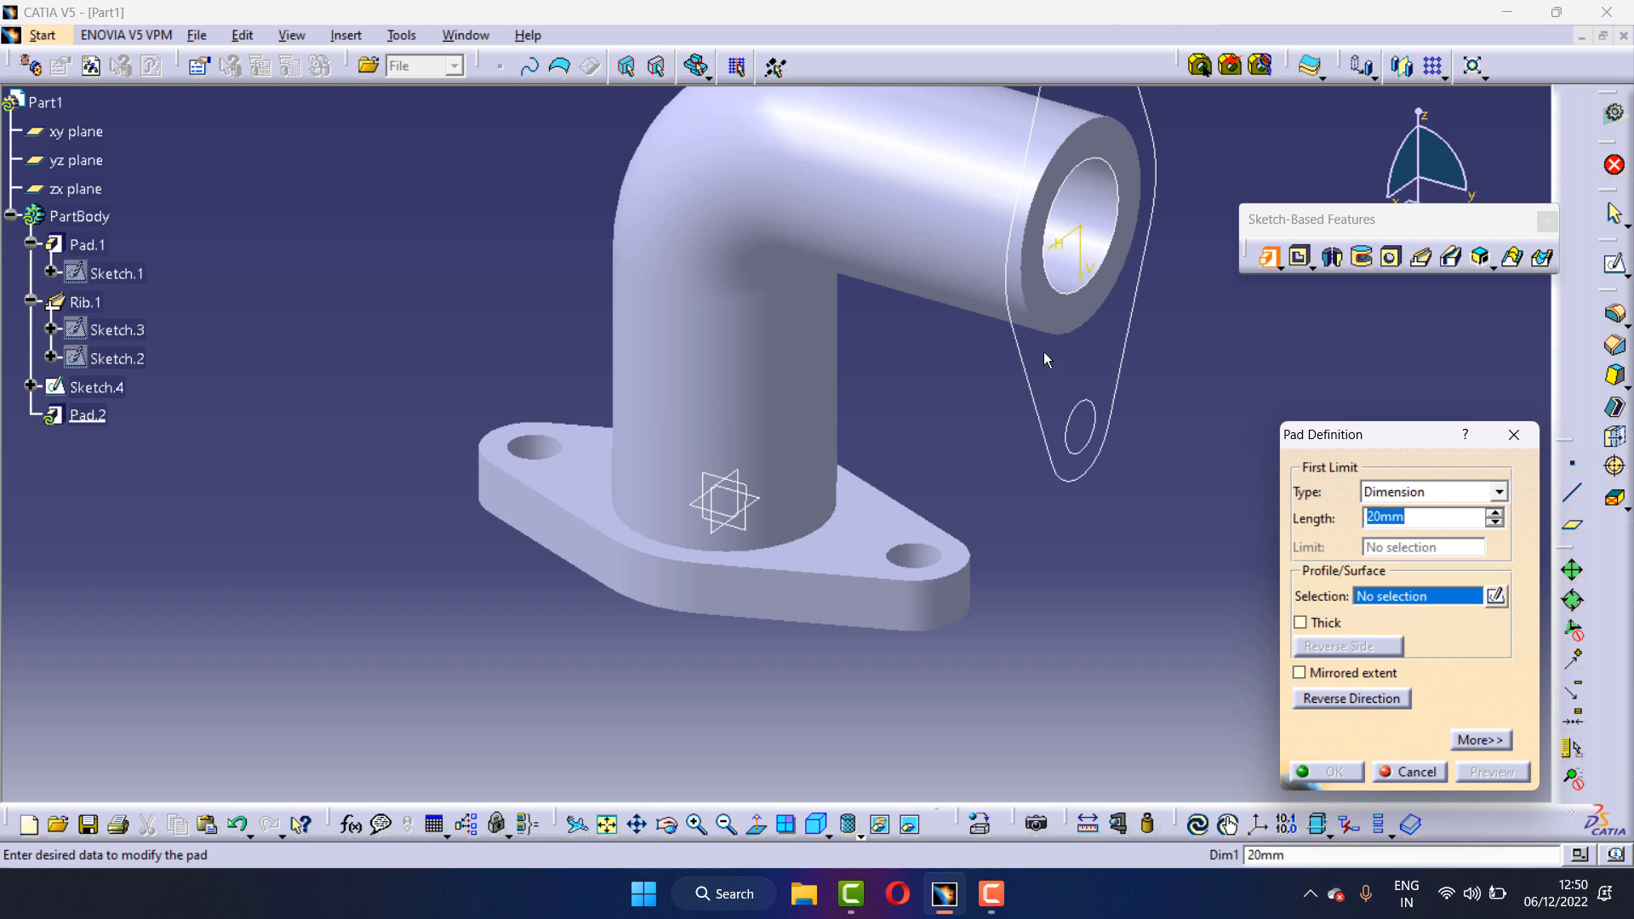
pyautogui.click(1014, 354)
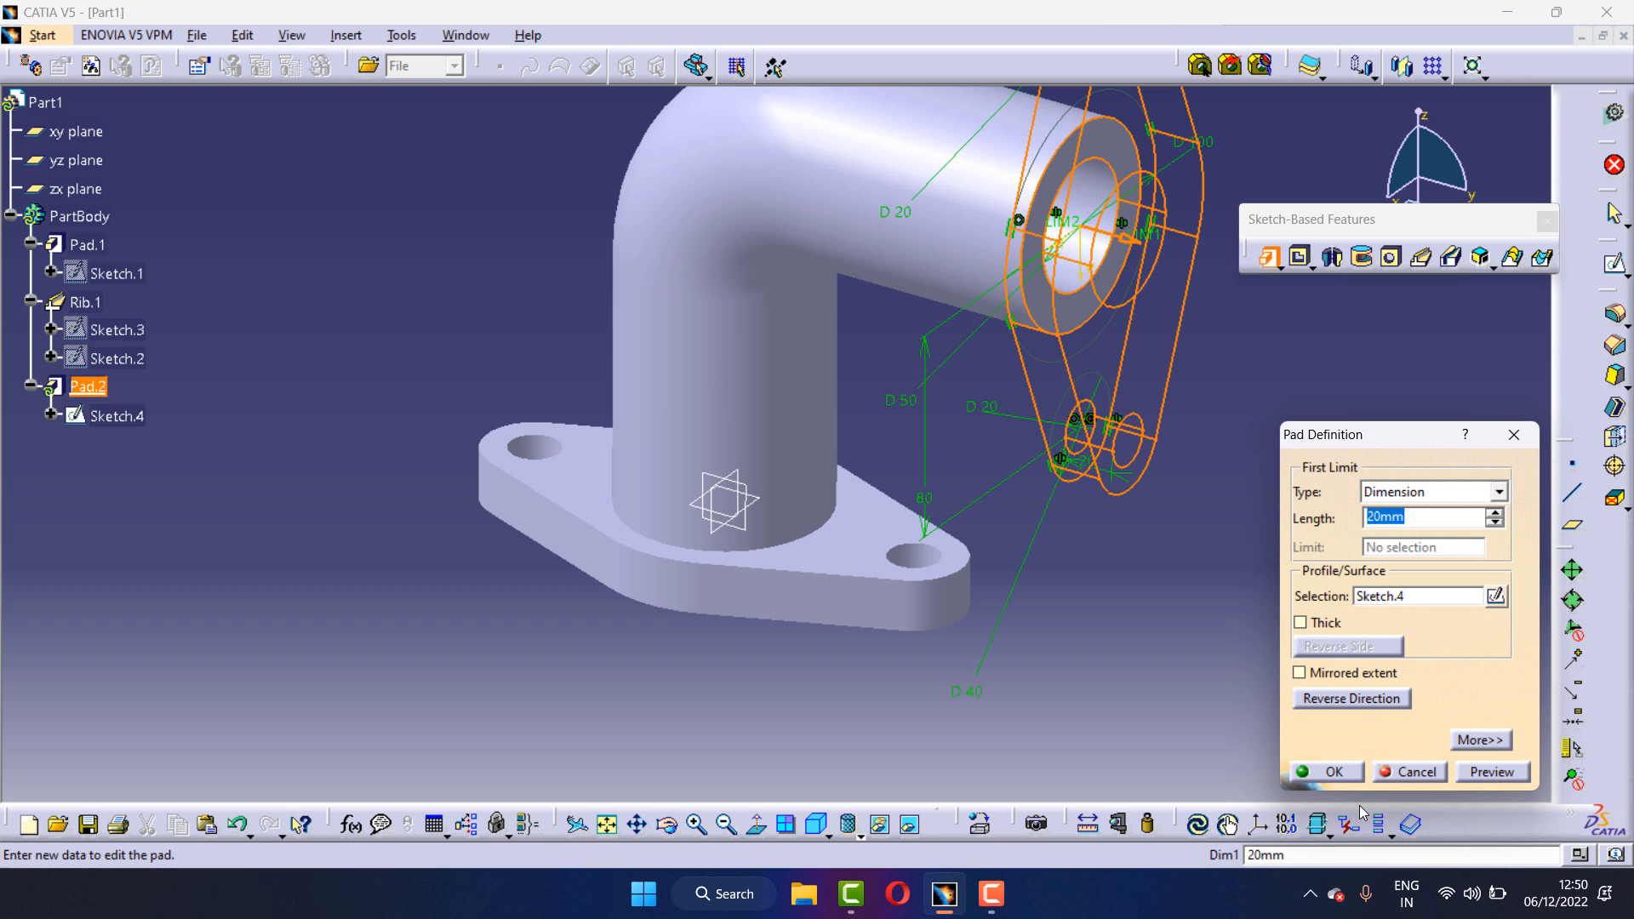
pyautogui.click(1326, 772)
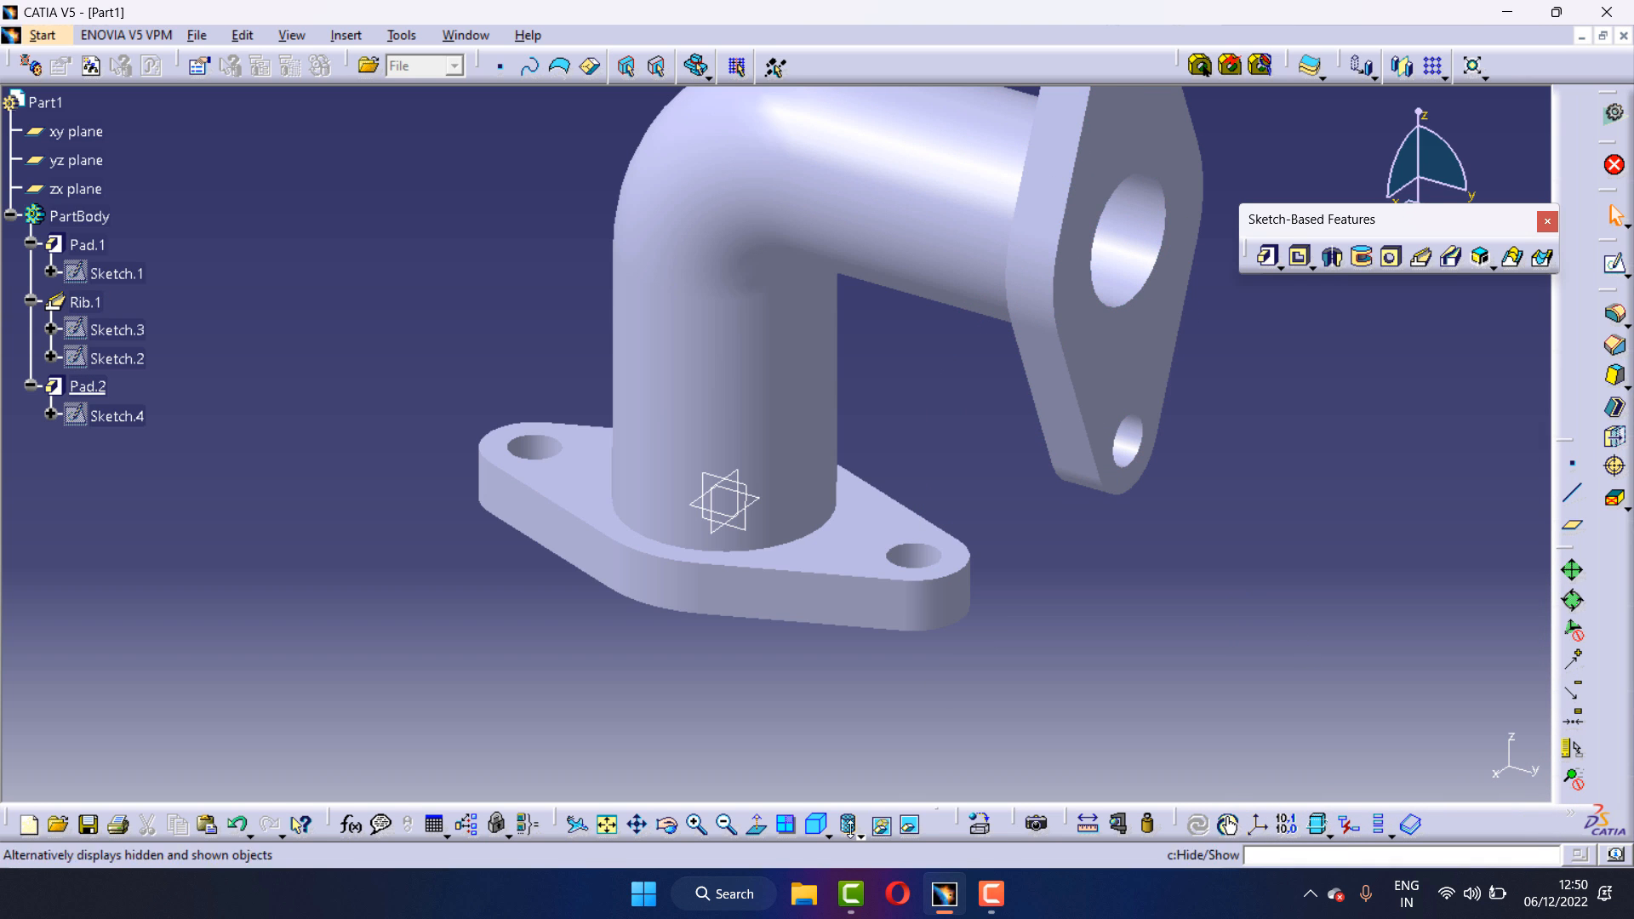
# Examine the pipe elbow and both its flanges from several angles
pyautogui.click(666, 824)
pyautogui.moveTo(890, 367); pyautogui.dragTo(795, 390)
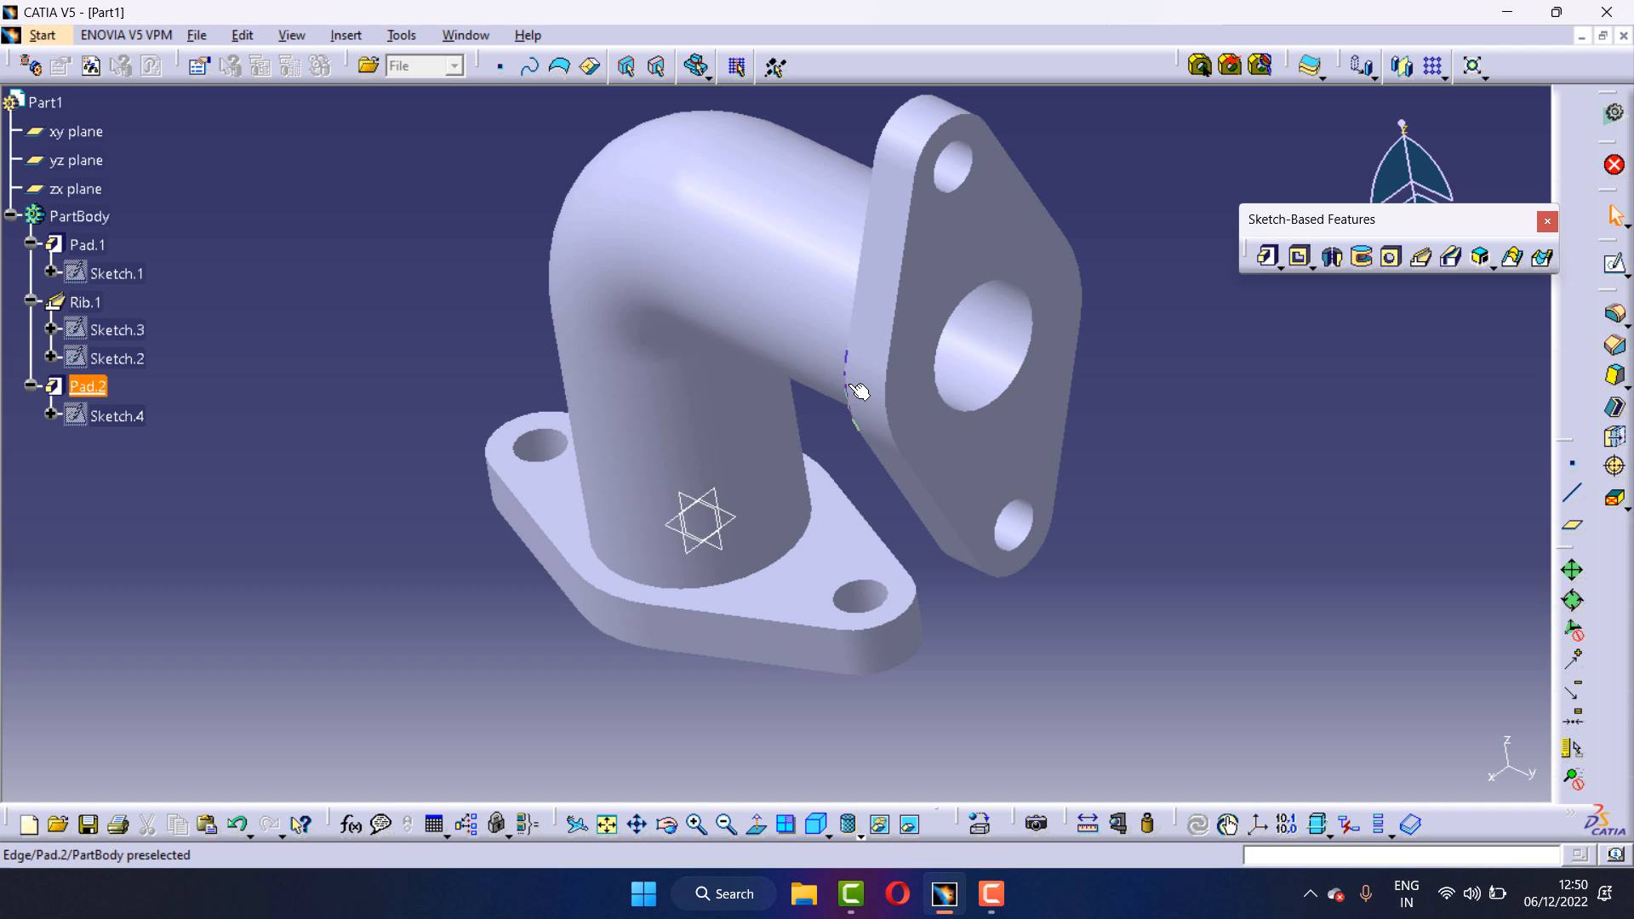
pyautogui.click(669, 824)
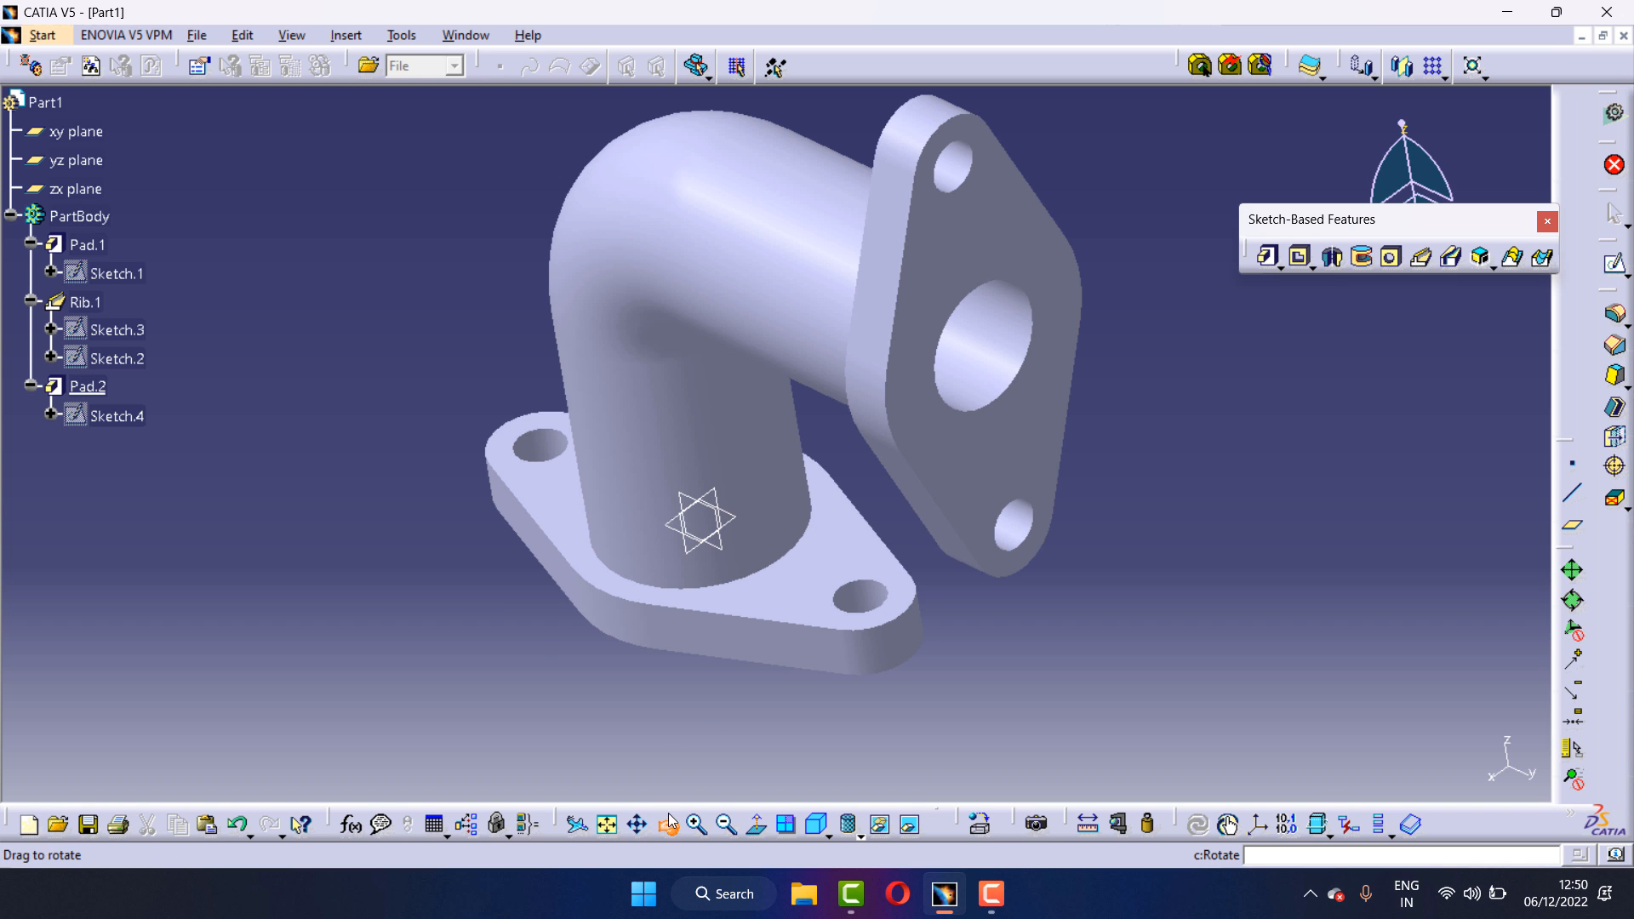
pyautogui.moveTo(839, 462); pyautogui.dragTo(893, 408)
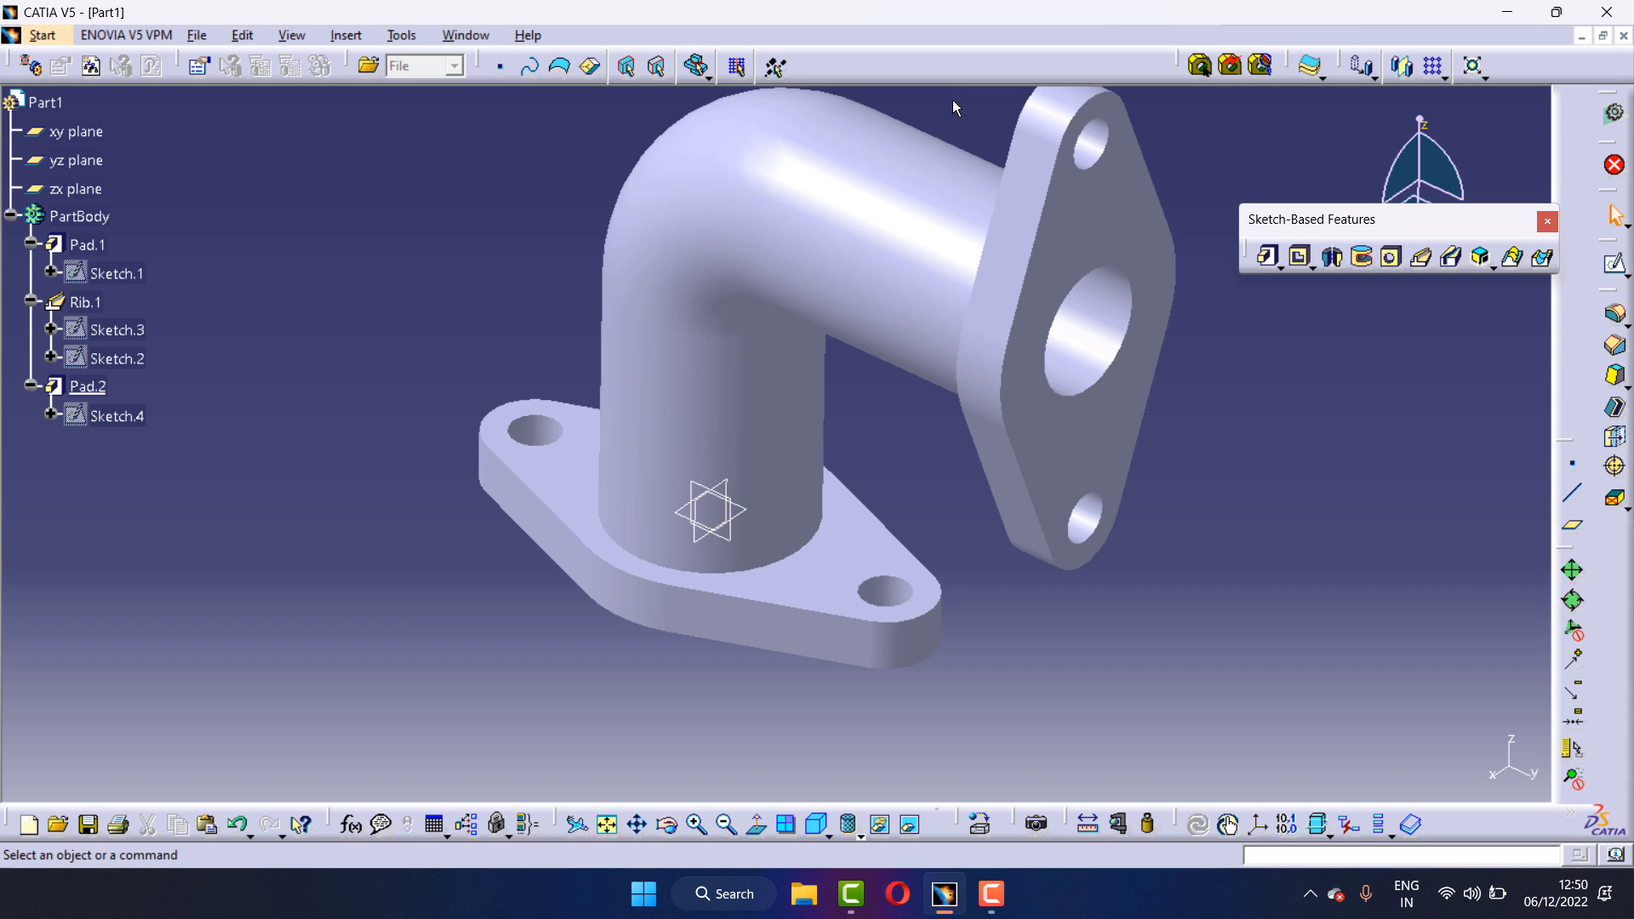
pyautogui.moveTo(943, 120); pyautogui.dragTo(829, 379, button='middle')
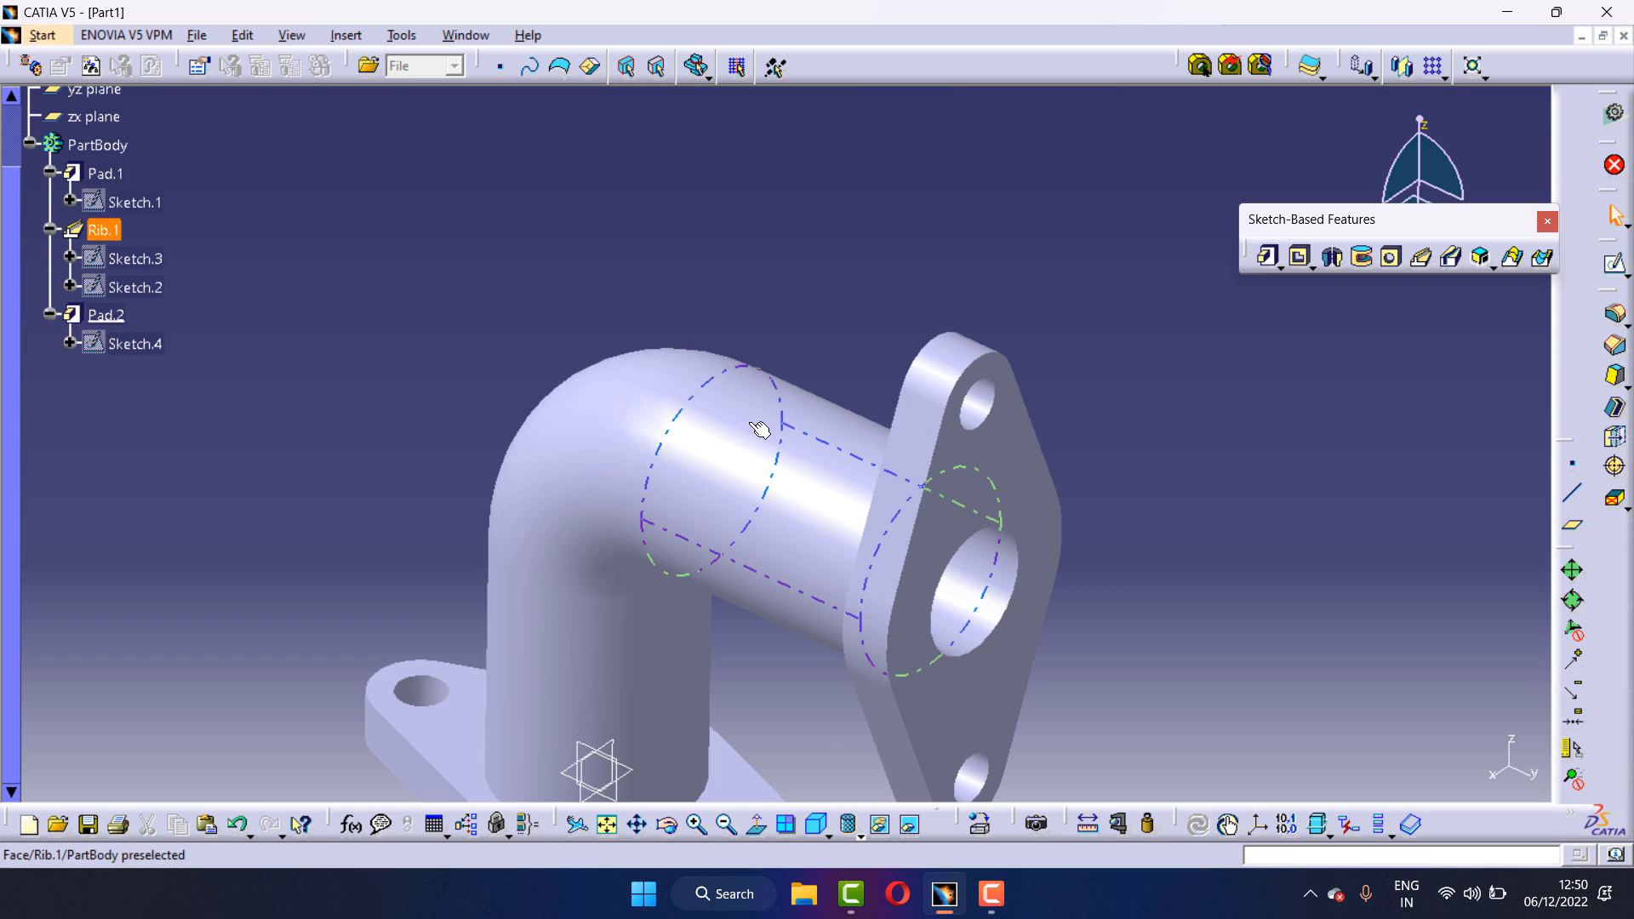
pyautogui.click(636, 823)
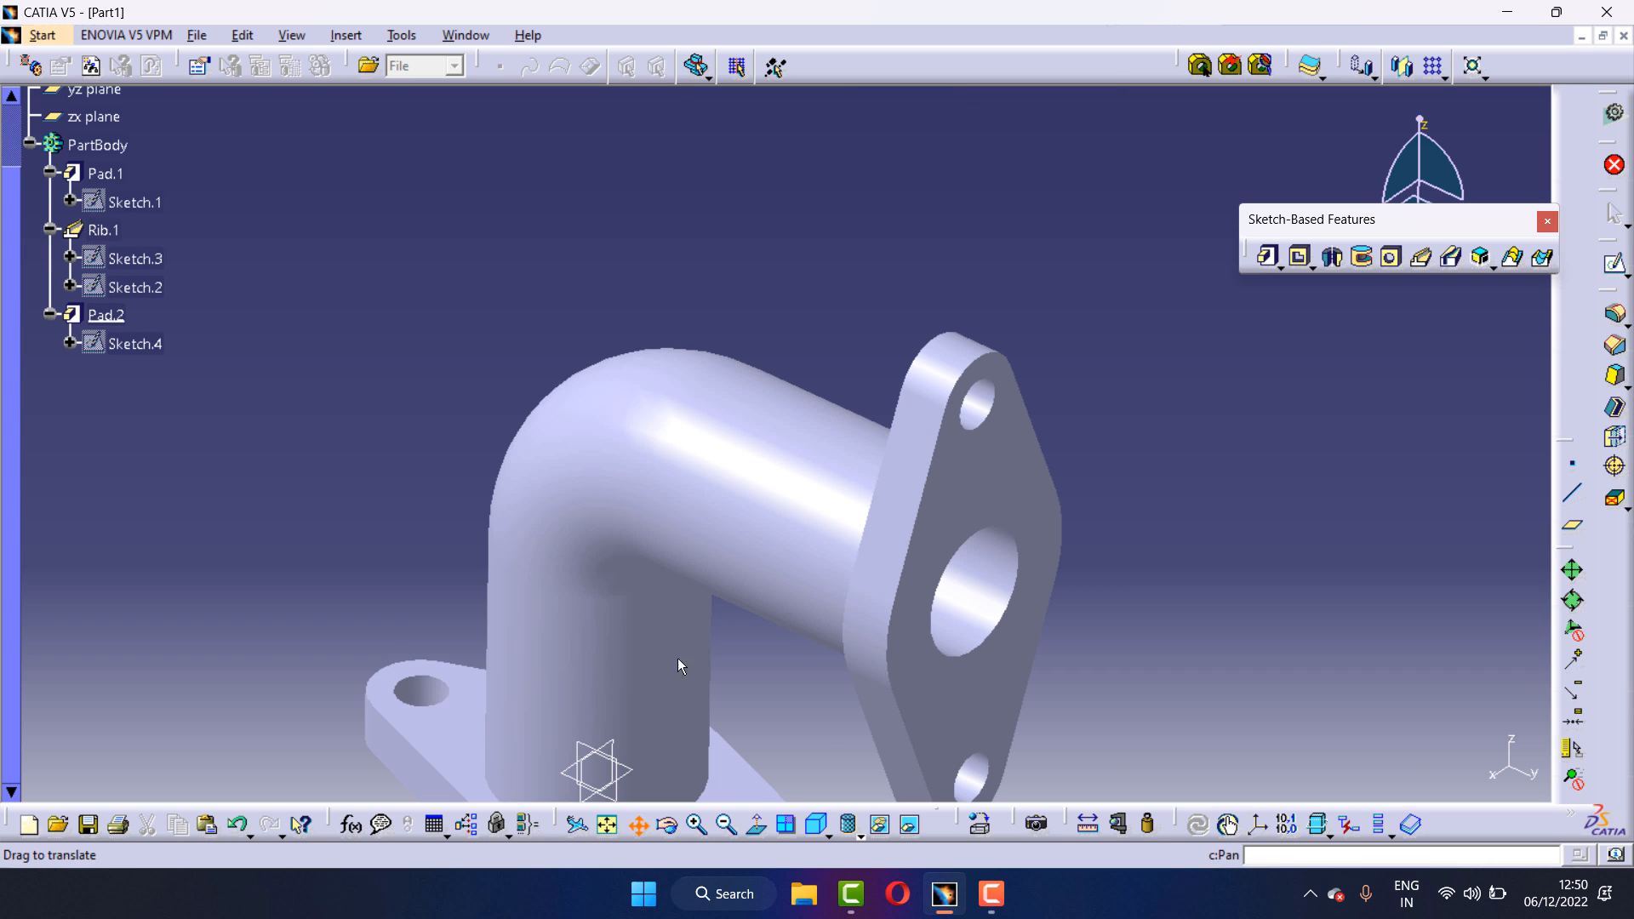
pyautogui.moveTo(781, 373); pyautogui.dragTo(795, 115)
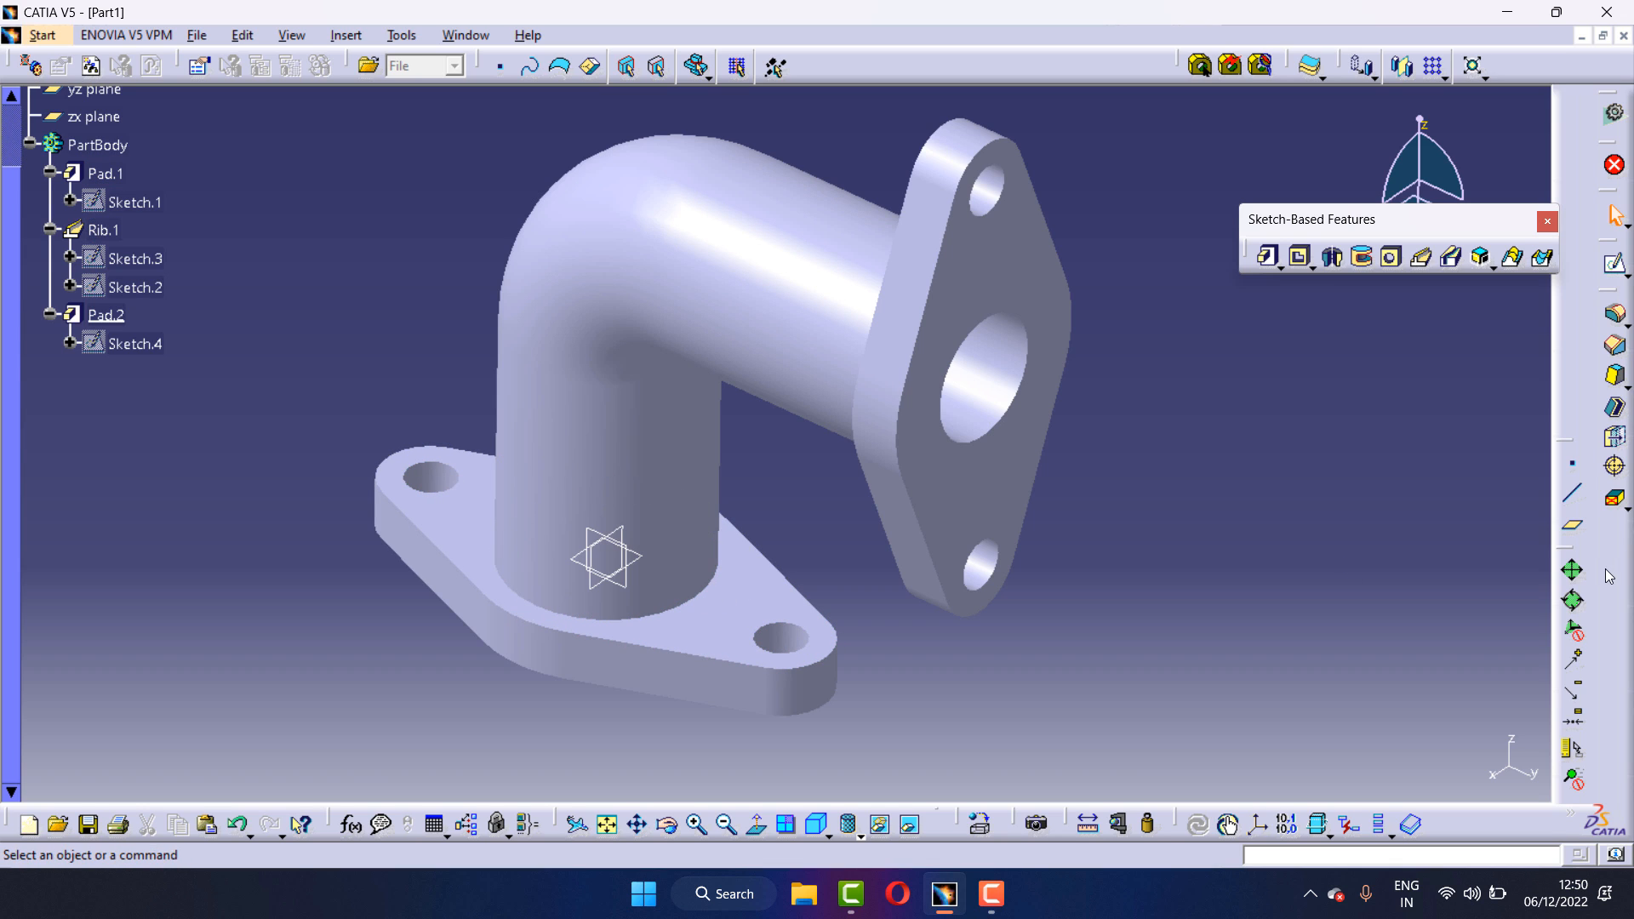
# Fillet the edge where the vertical pipe leg meets the base flange with a 5 mm radius
pyautogui.click(1616, 316)
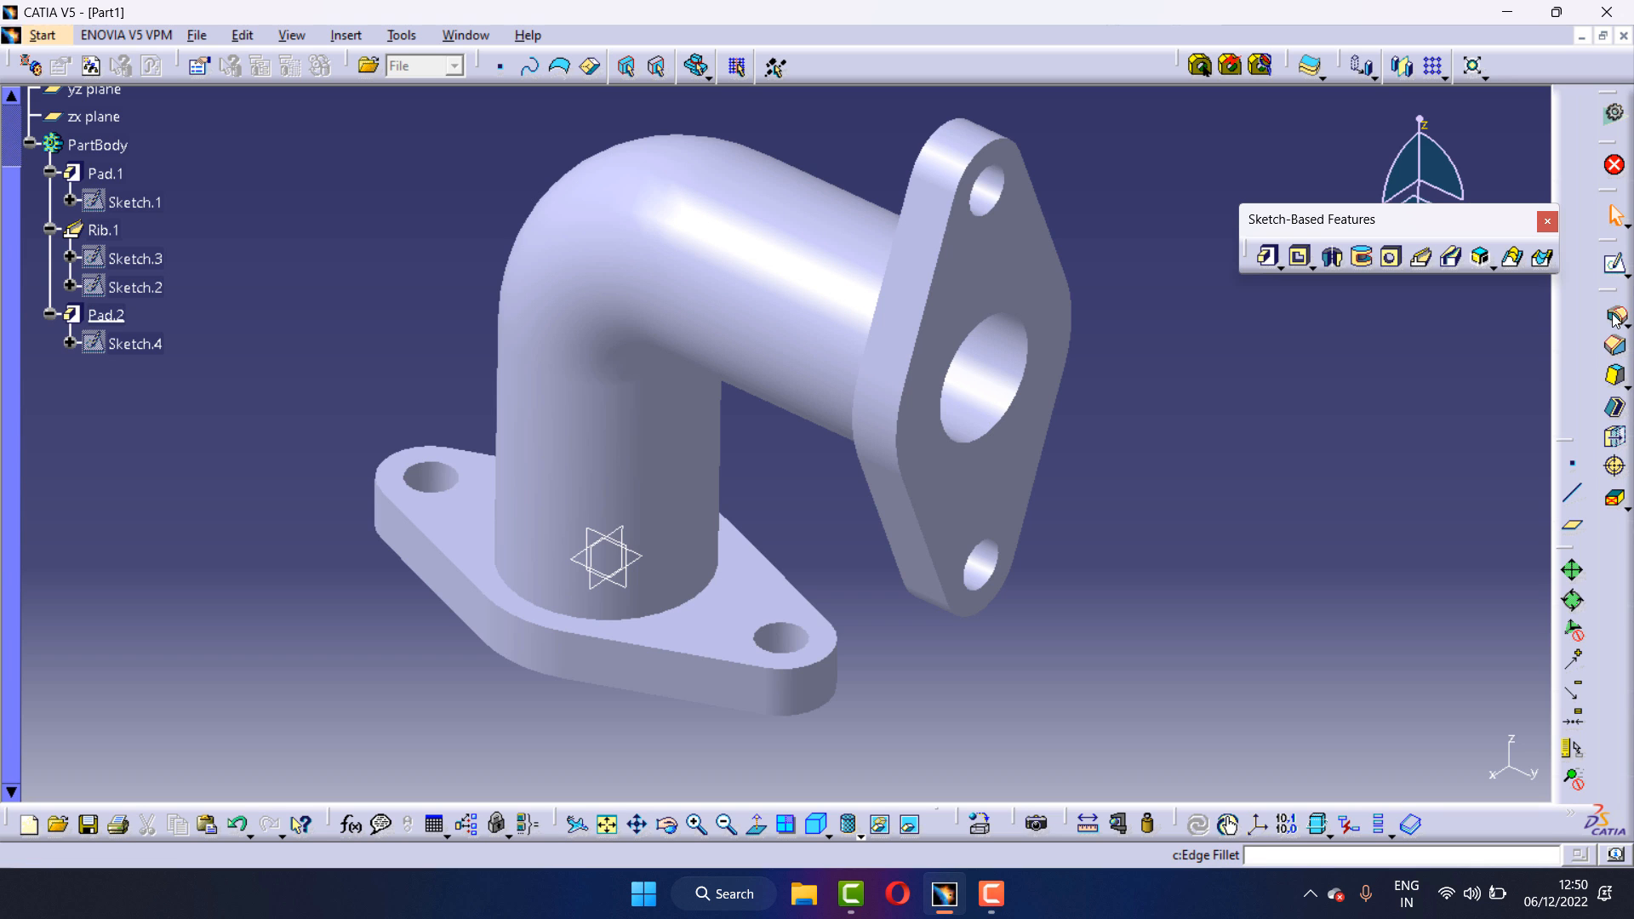
pyautogui.click(716, 595)
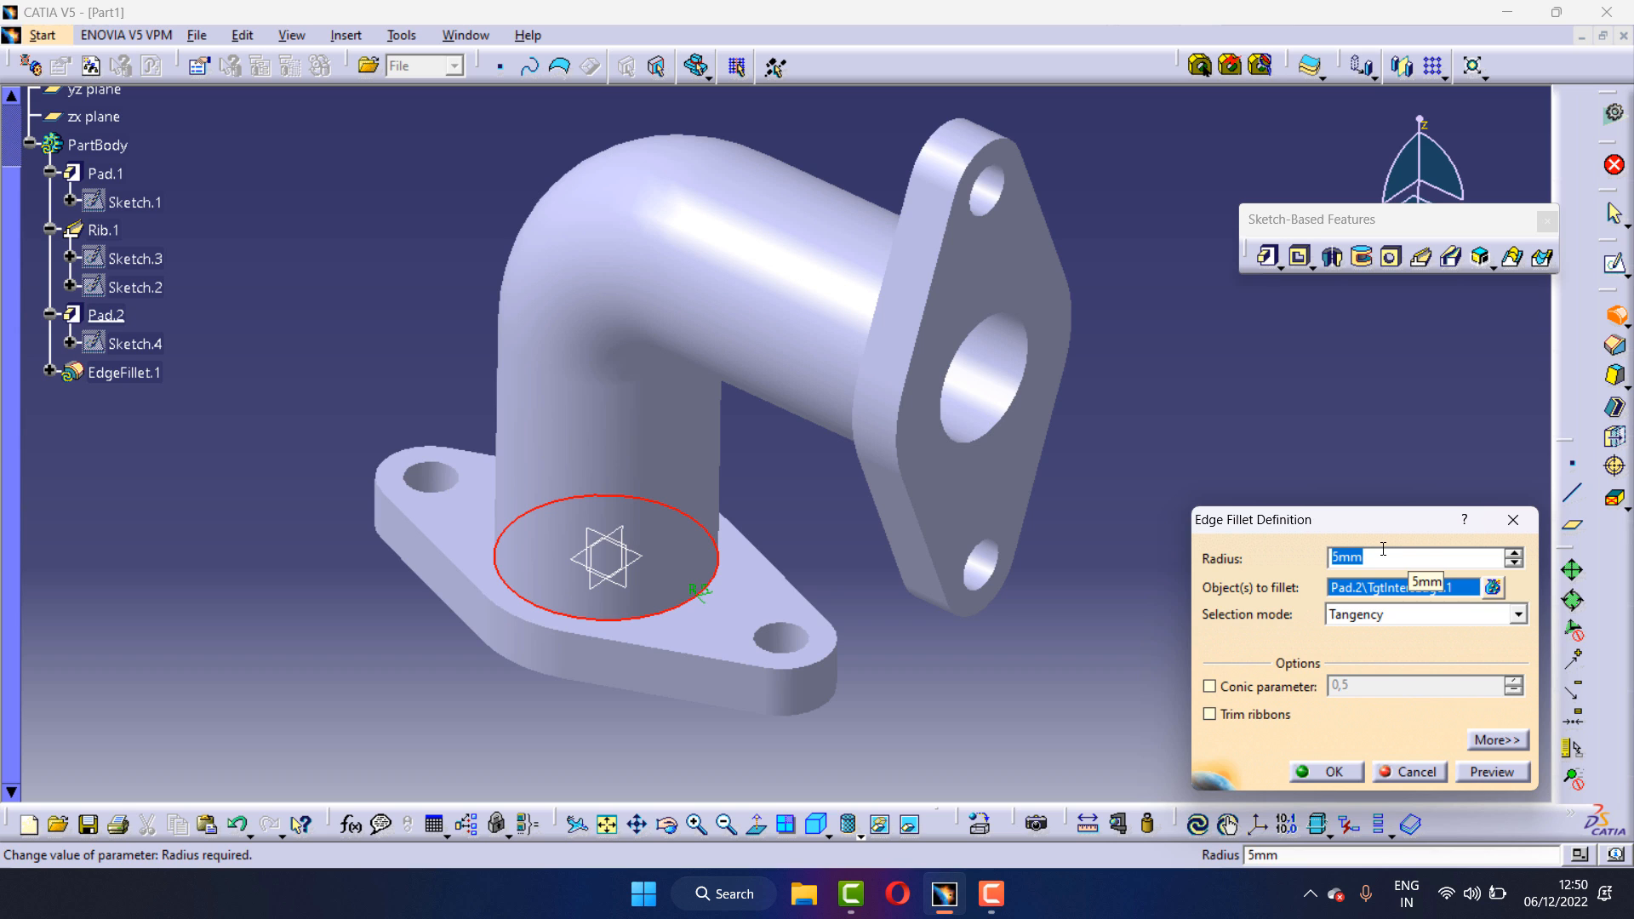
pyautogui.click(1332, 772)
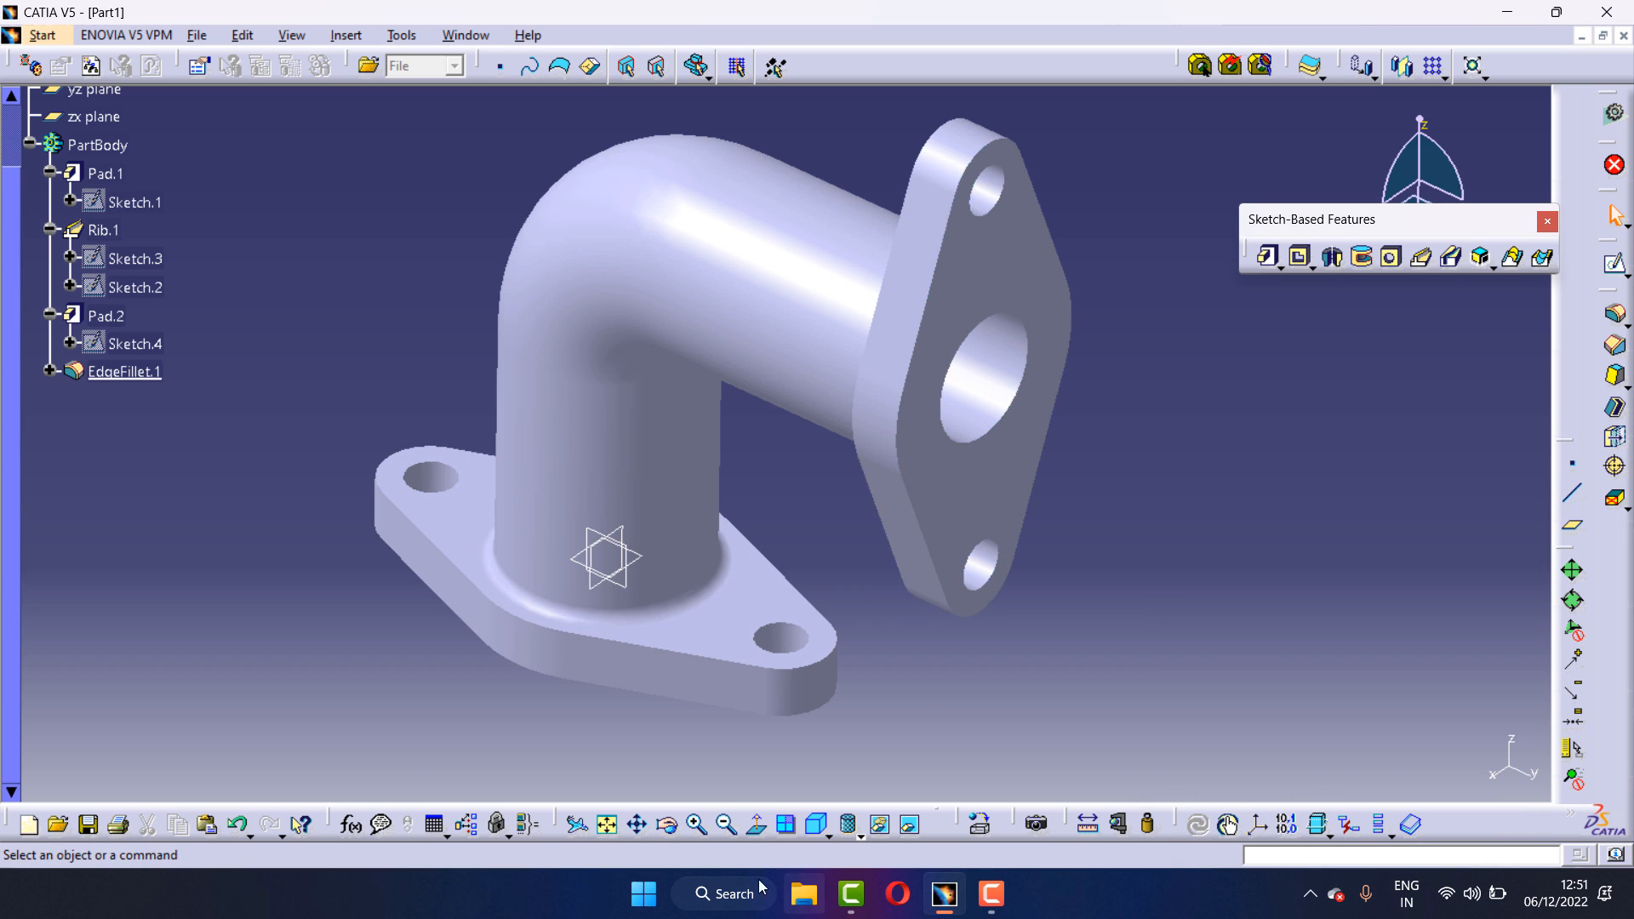
# Add an edge fillet around the joint between the horizontal pipe leg and the second flange
pyautogui.click(667, 824)
pyautogui.moveTo(894, 544); pyautogui.dragTo(940, 323)
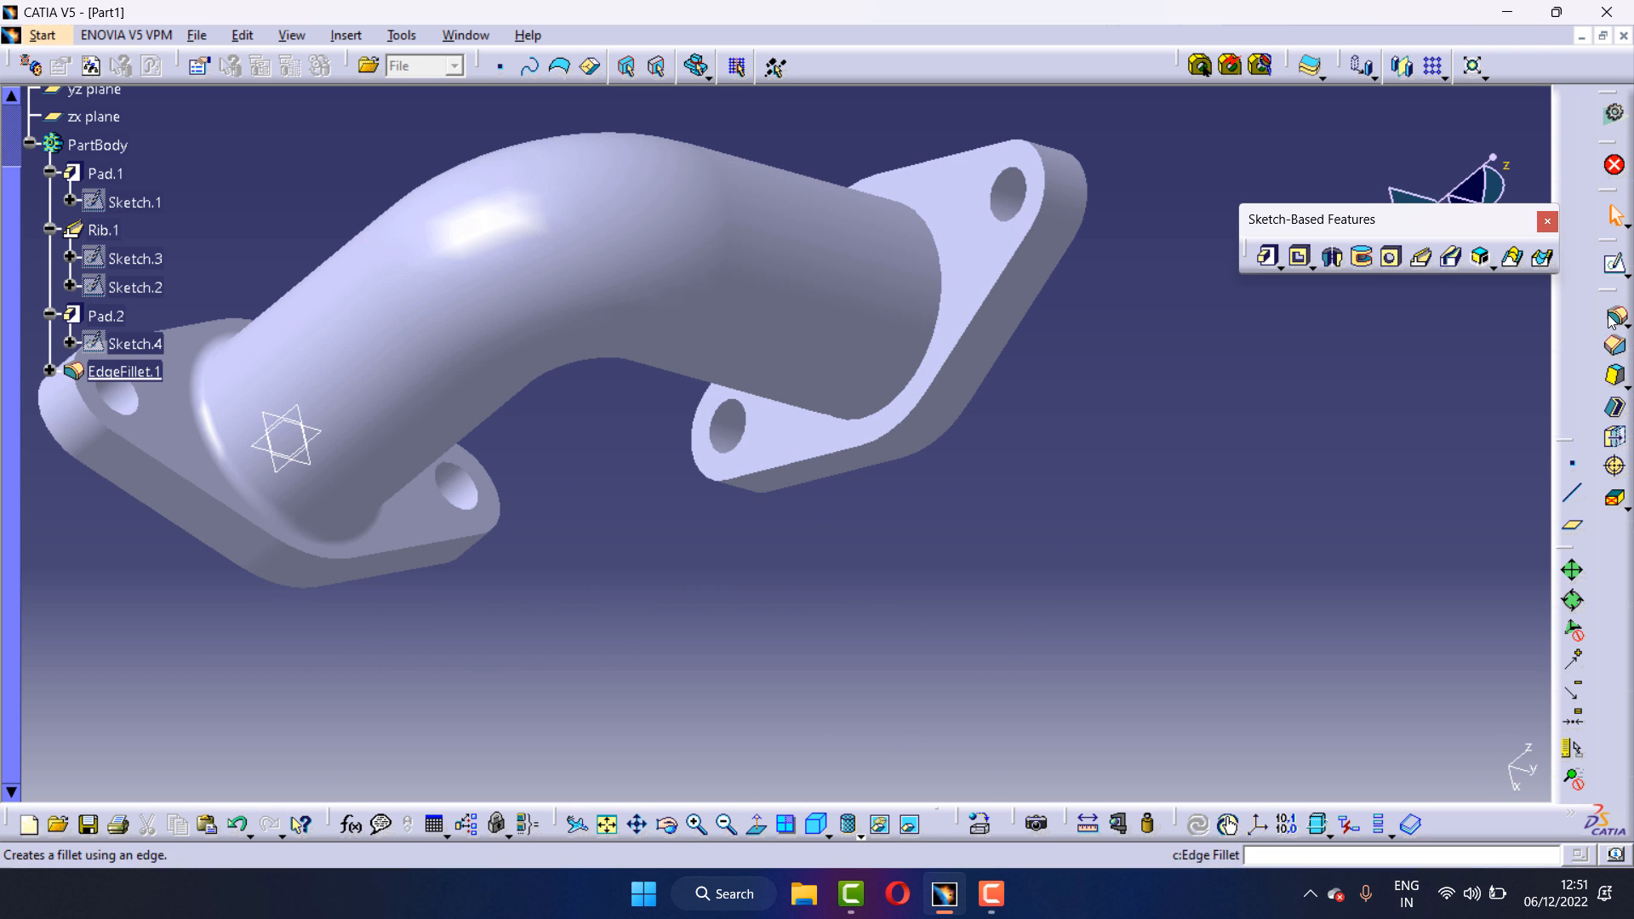
pyautogui.click(1615, 407)
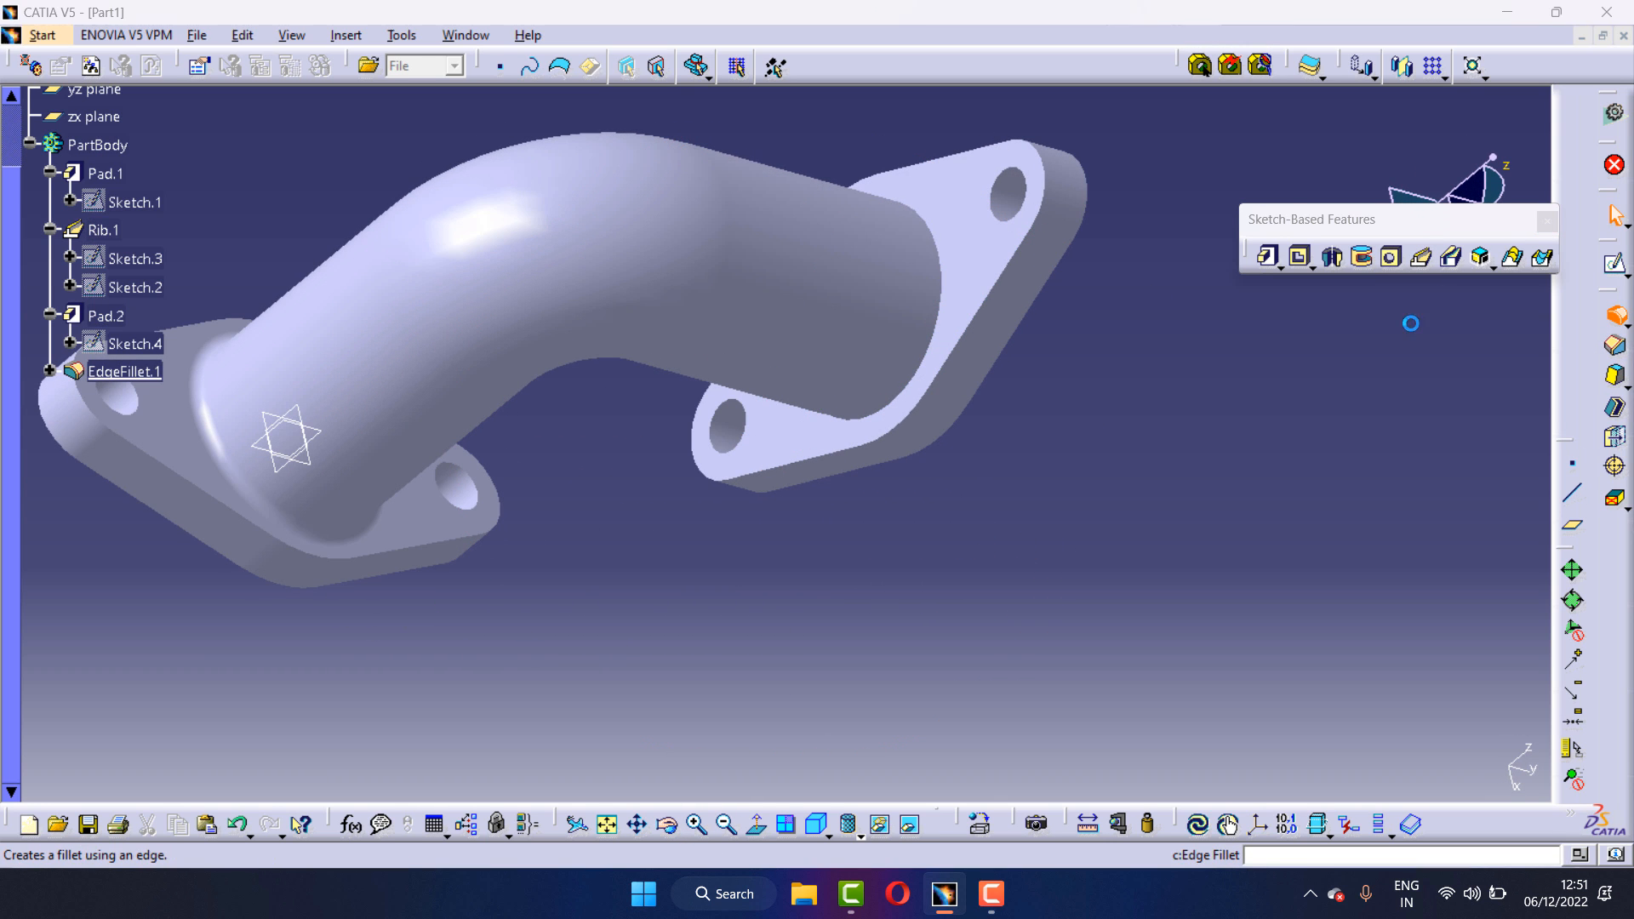
pyautogui.click(944, 253)
pyautogui.click(1329, 772)
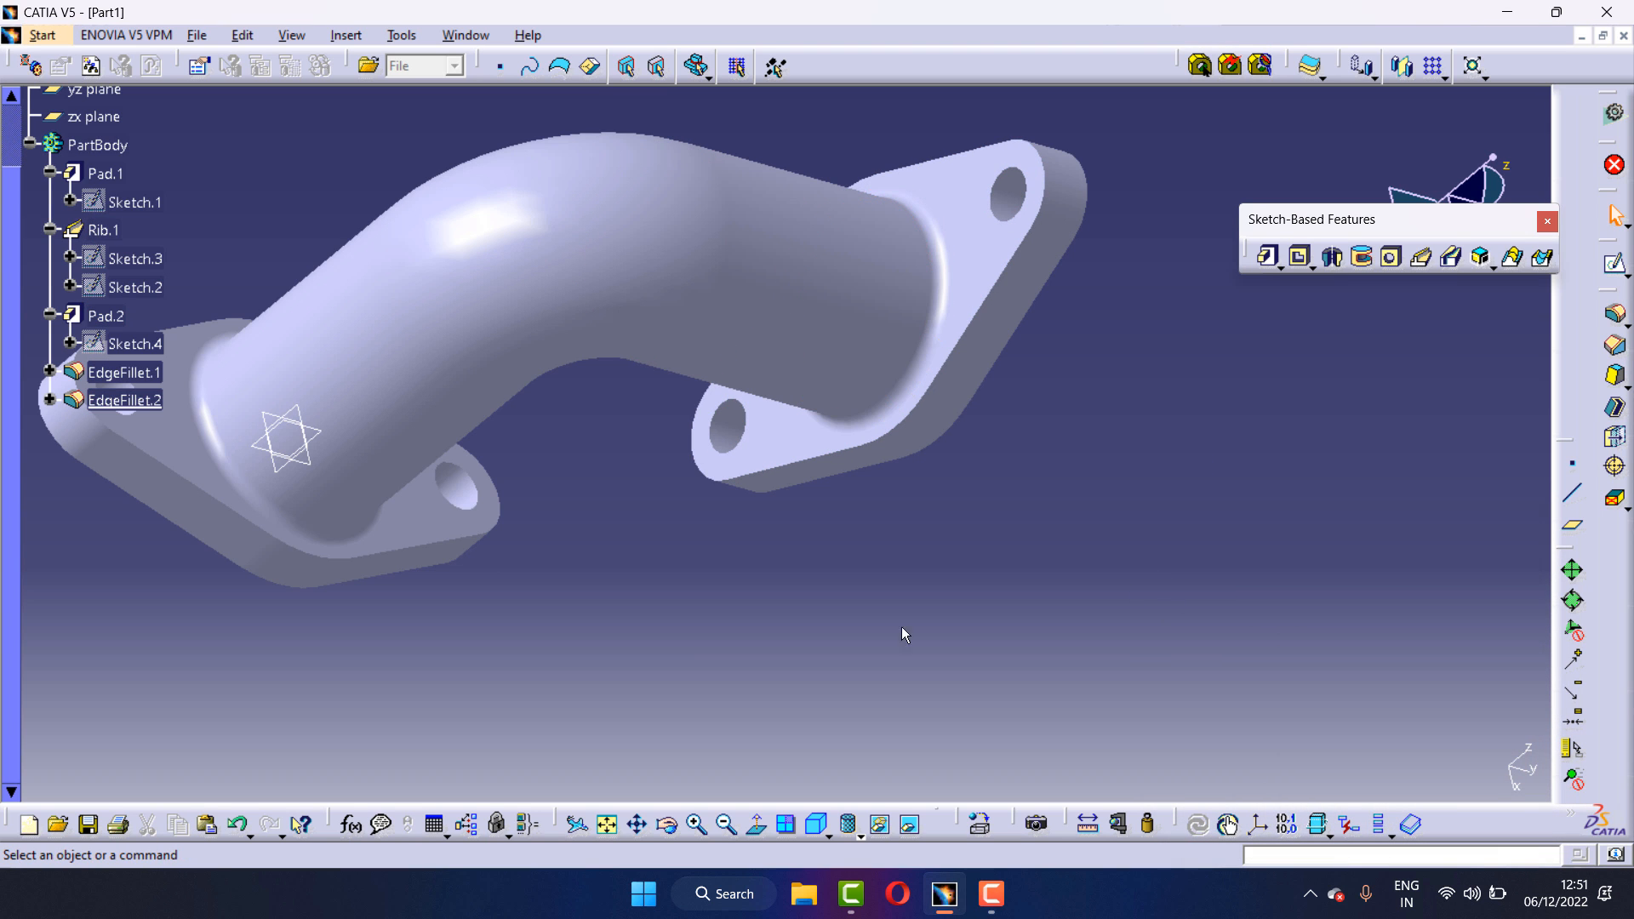
# Chamfer the central bore's edge on the second flange's outer face by 5 mm at 45 degrees
pyautogui.click(667, 824)
pyautogui.moveTo(987, 260); pyautogui.dragTo(634, 400)
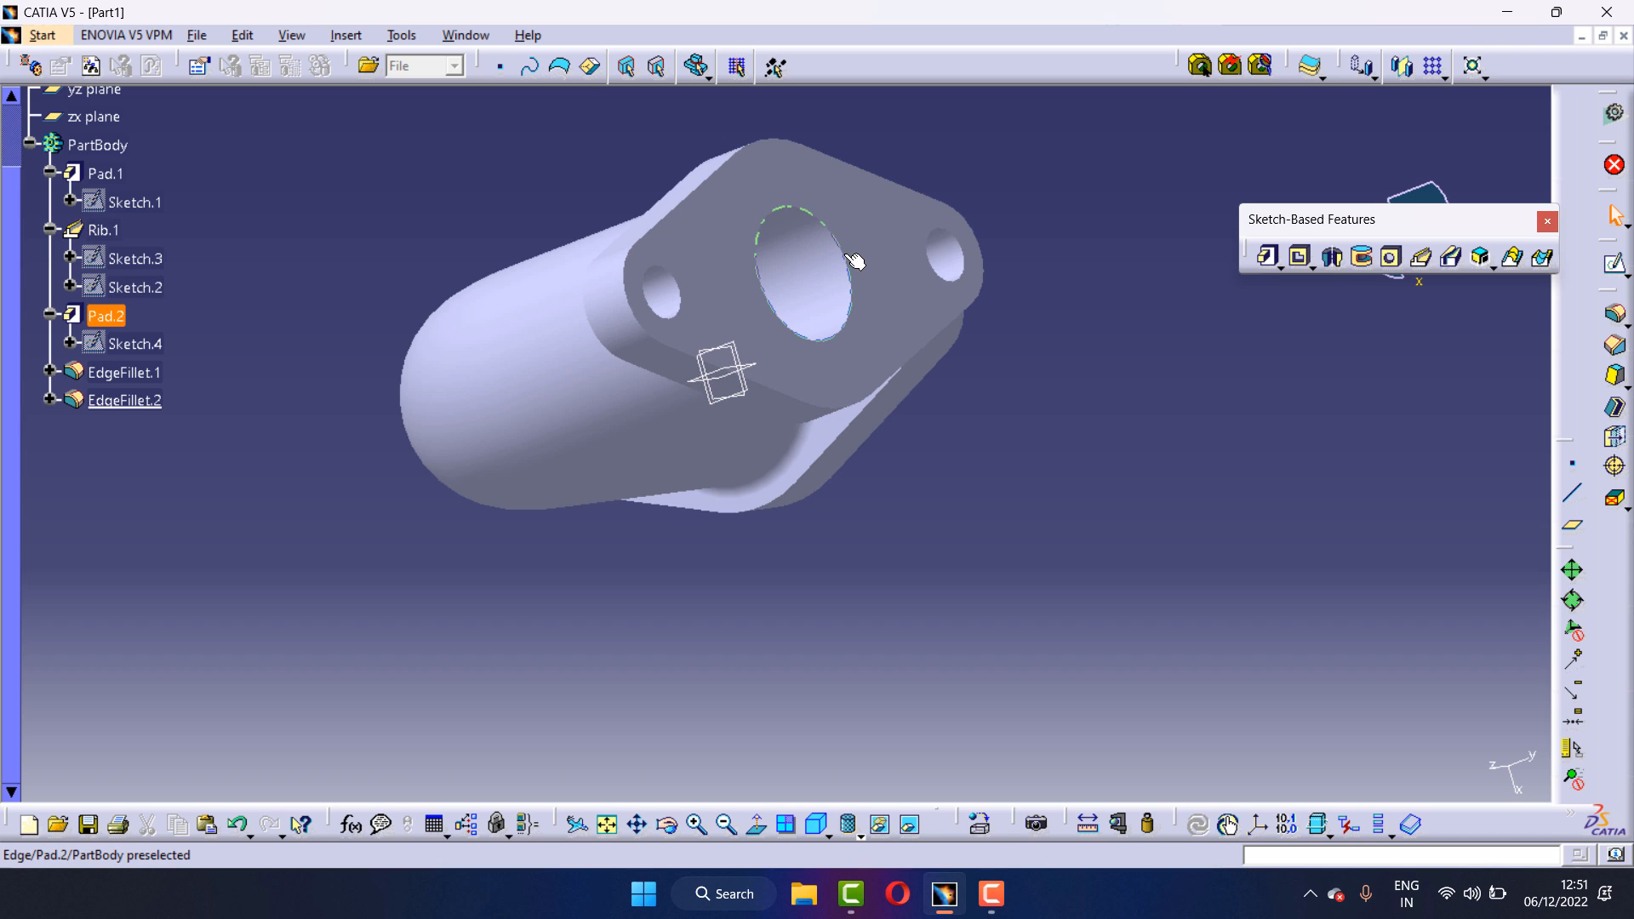
pyautogui.click(1618, 347)
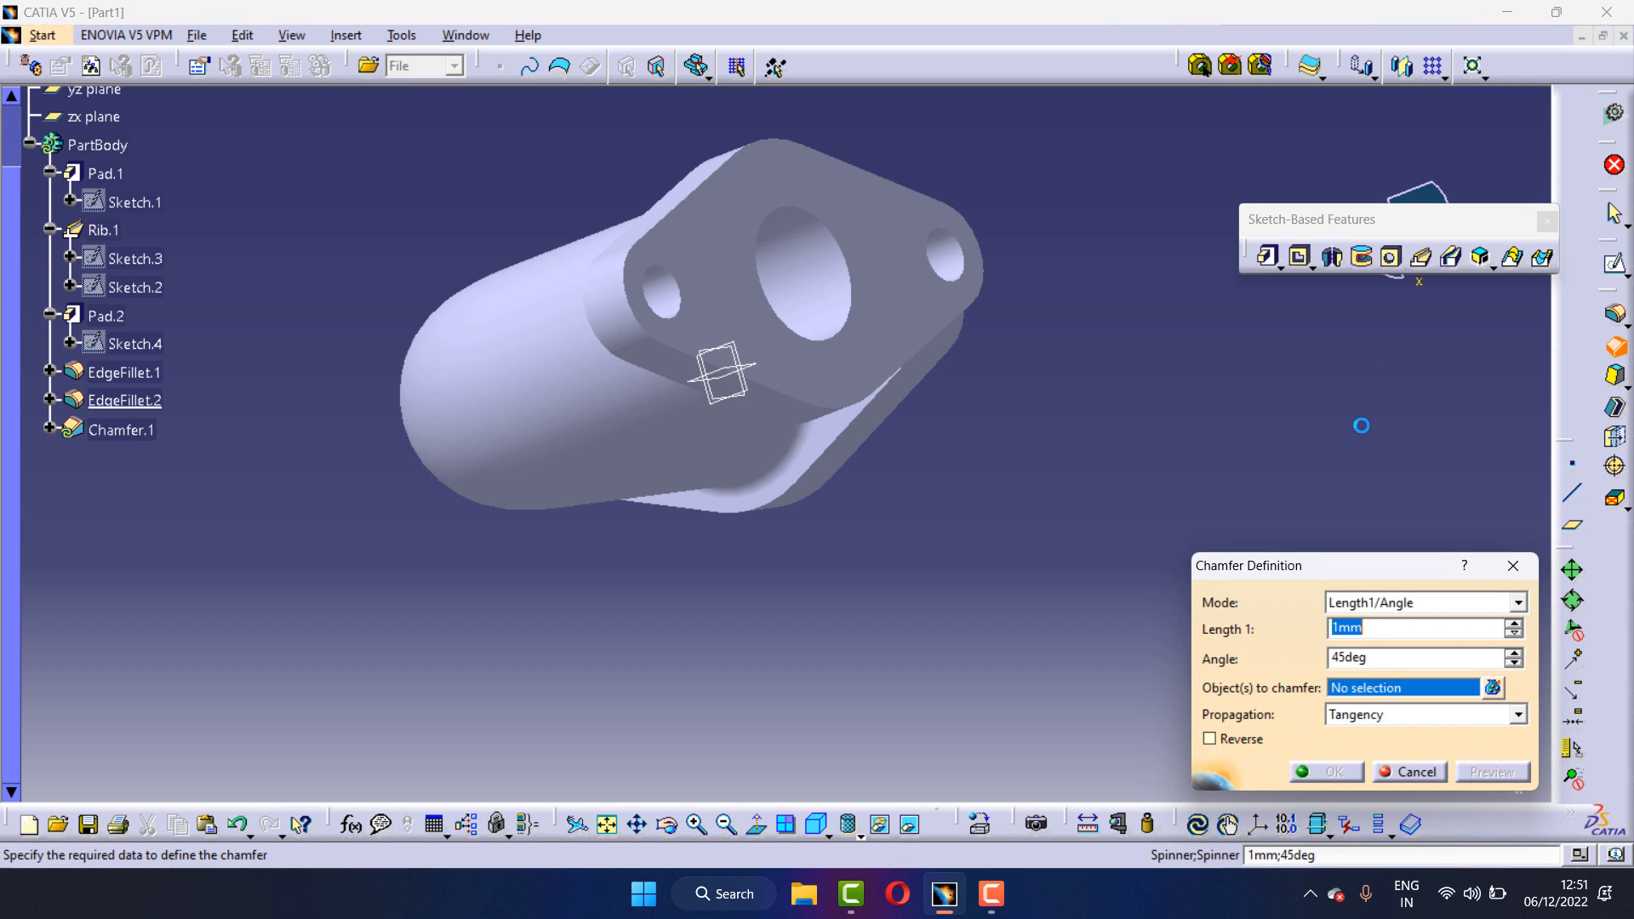
pyautogui.click(843, 247)
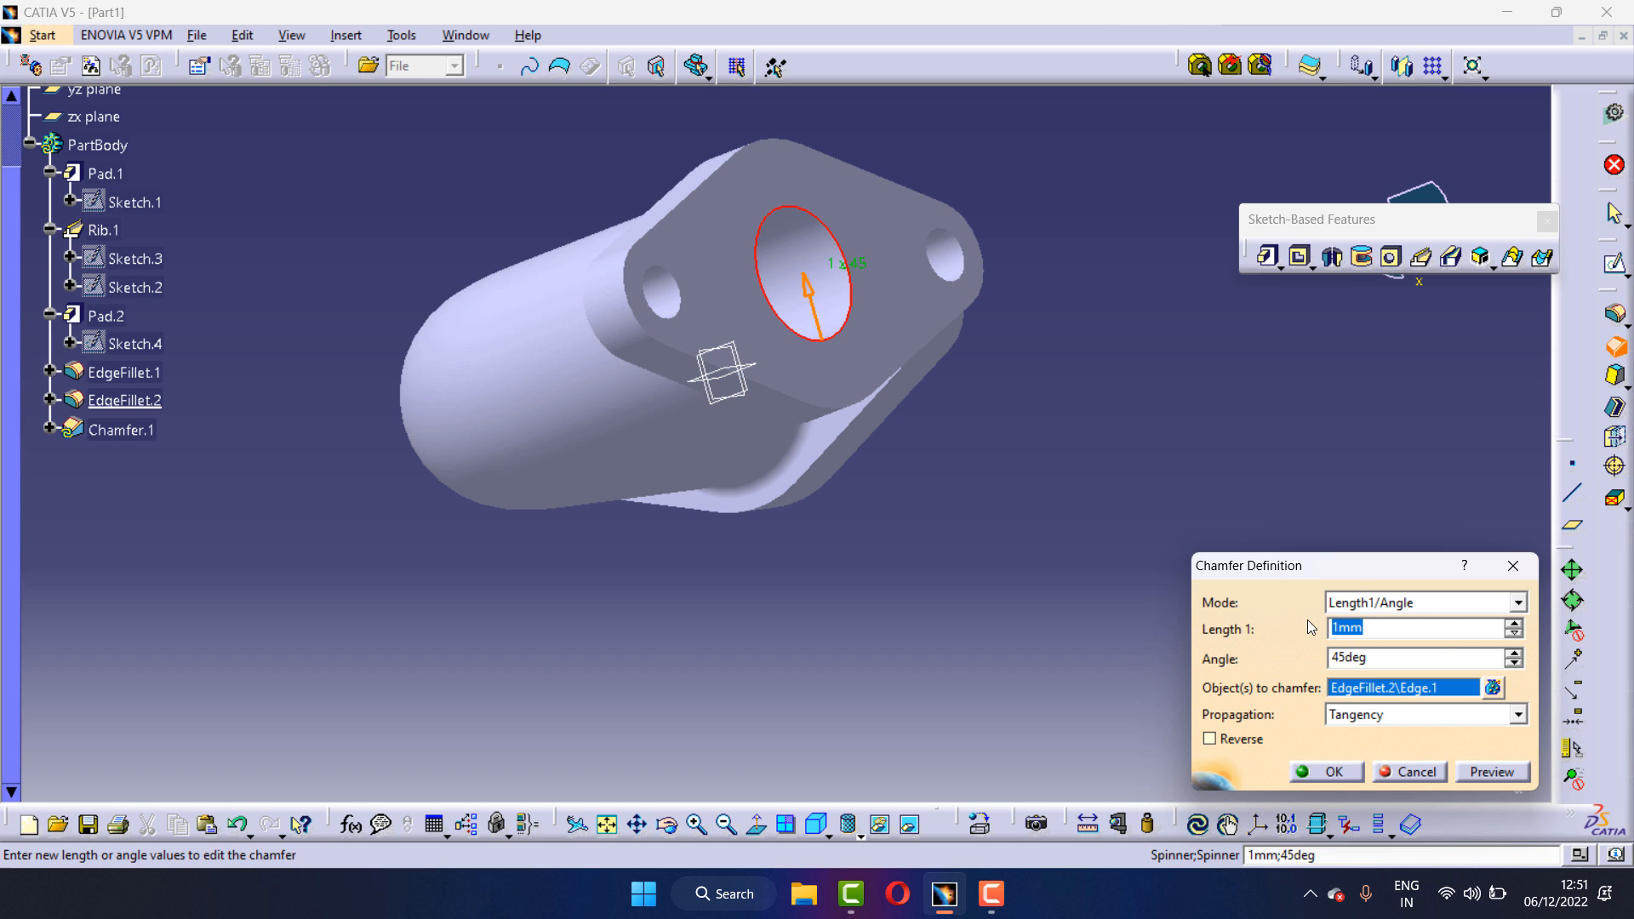
pyautogui.write('5')
pyautogui.click(1331, 771)
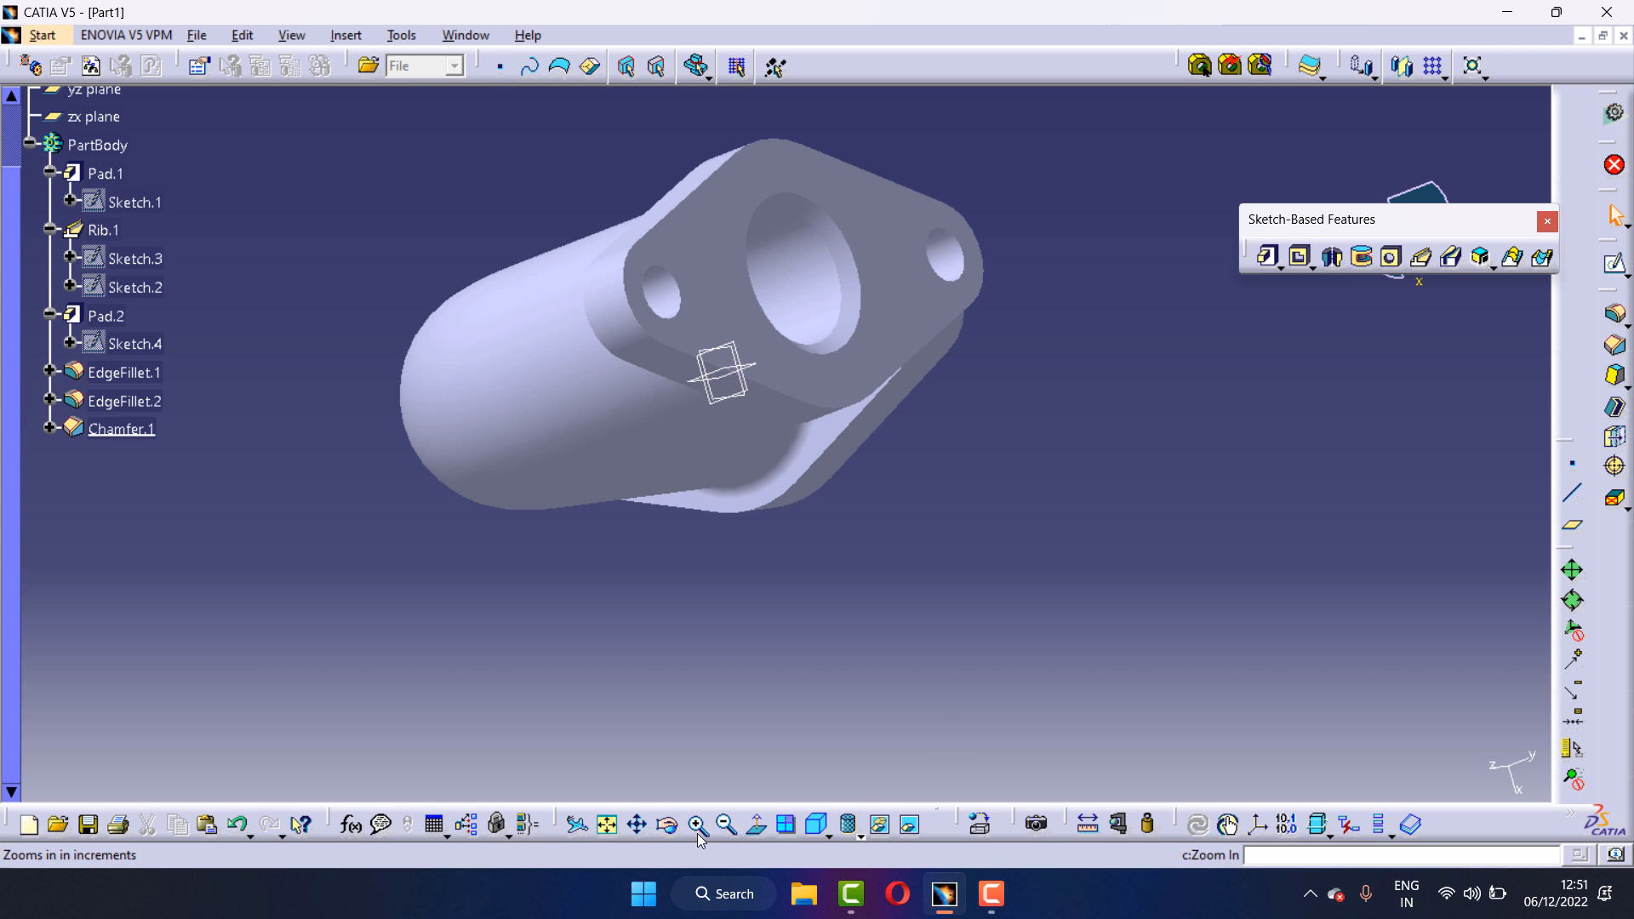
# Chamfer the central bore's edge on the base flange's underside by 5 mm at 45 degrees
pyautogui.moveTo(659, 519); pyautogui.dragTo(485, 638, button='middle')
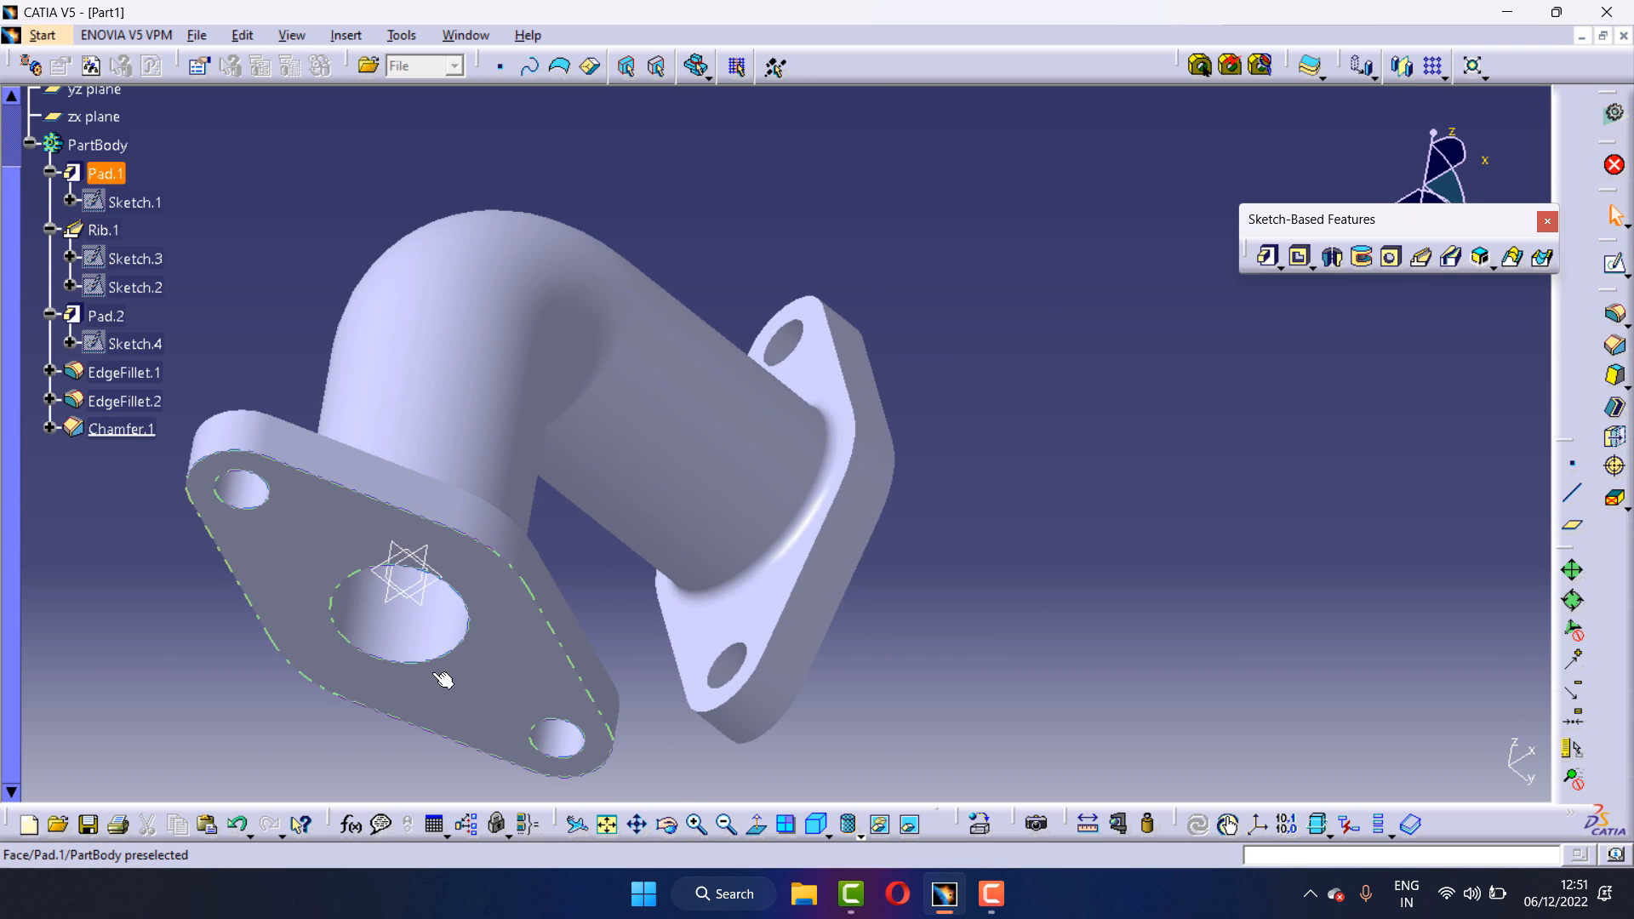
pyautogui.click(1615, 346)
pyautogui.click(454, 667)
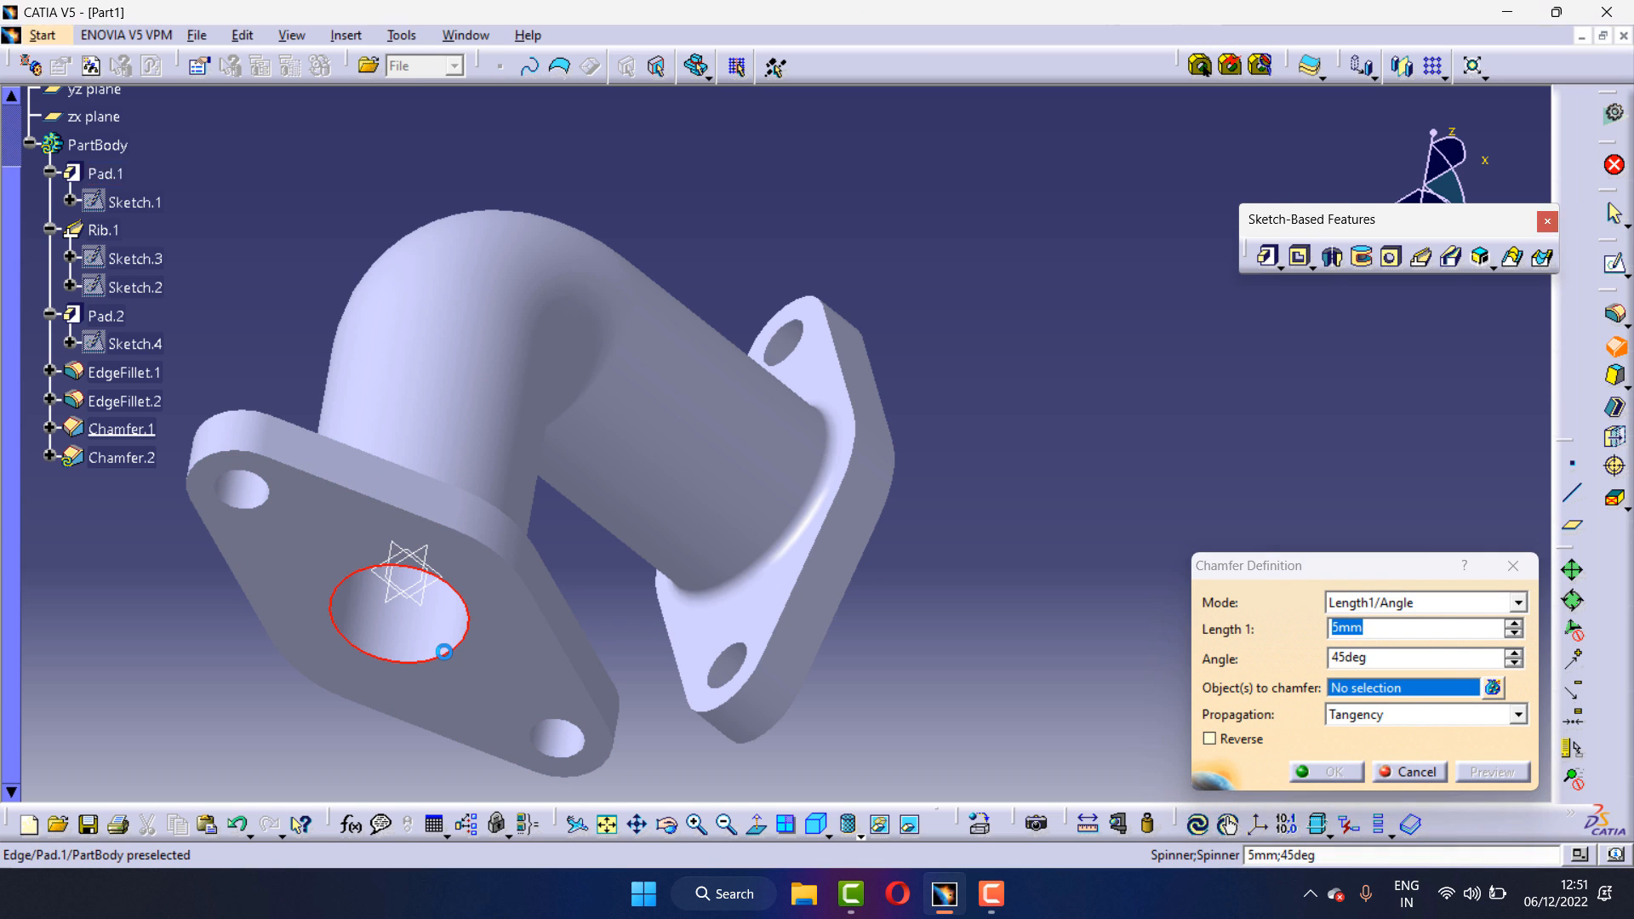
pyautogui.click(1354, 771)
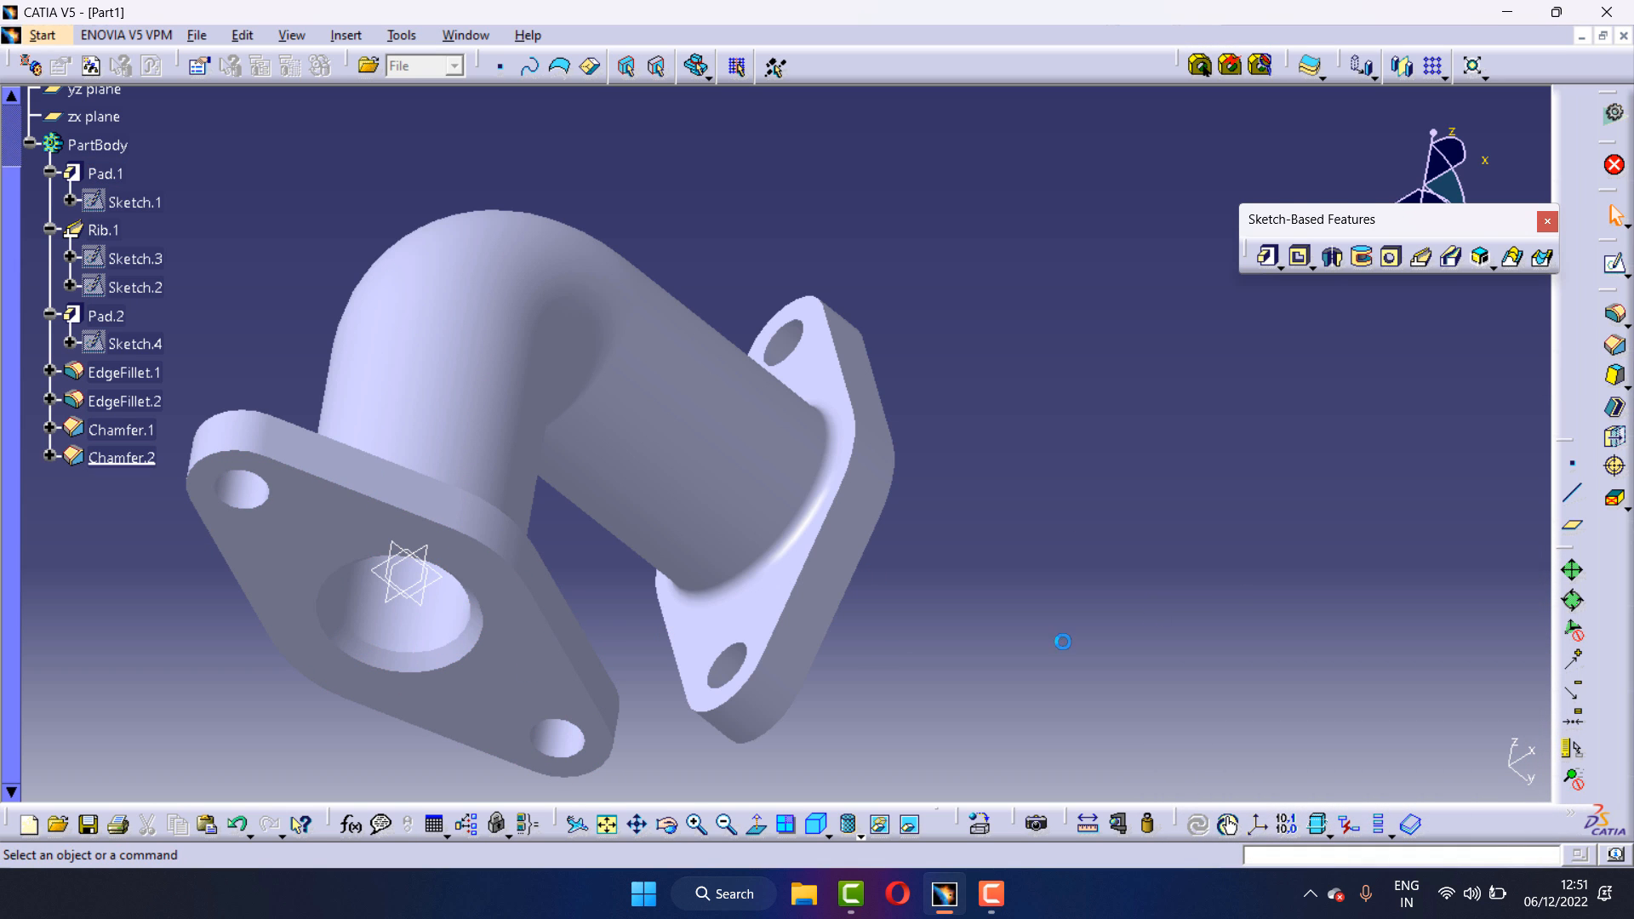
# Examine the filleted and chamfered elbow from several angles and look at it briefly in the render environment
pyautogui.click(670, 826)
pyautogui.moveTo(573, 420); pyautogui.dragTo(661, 762)
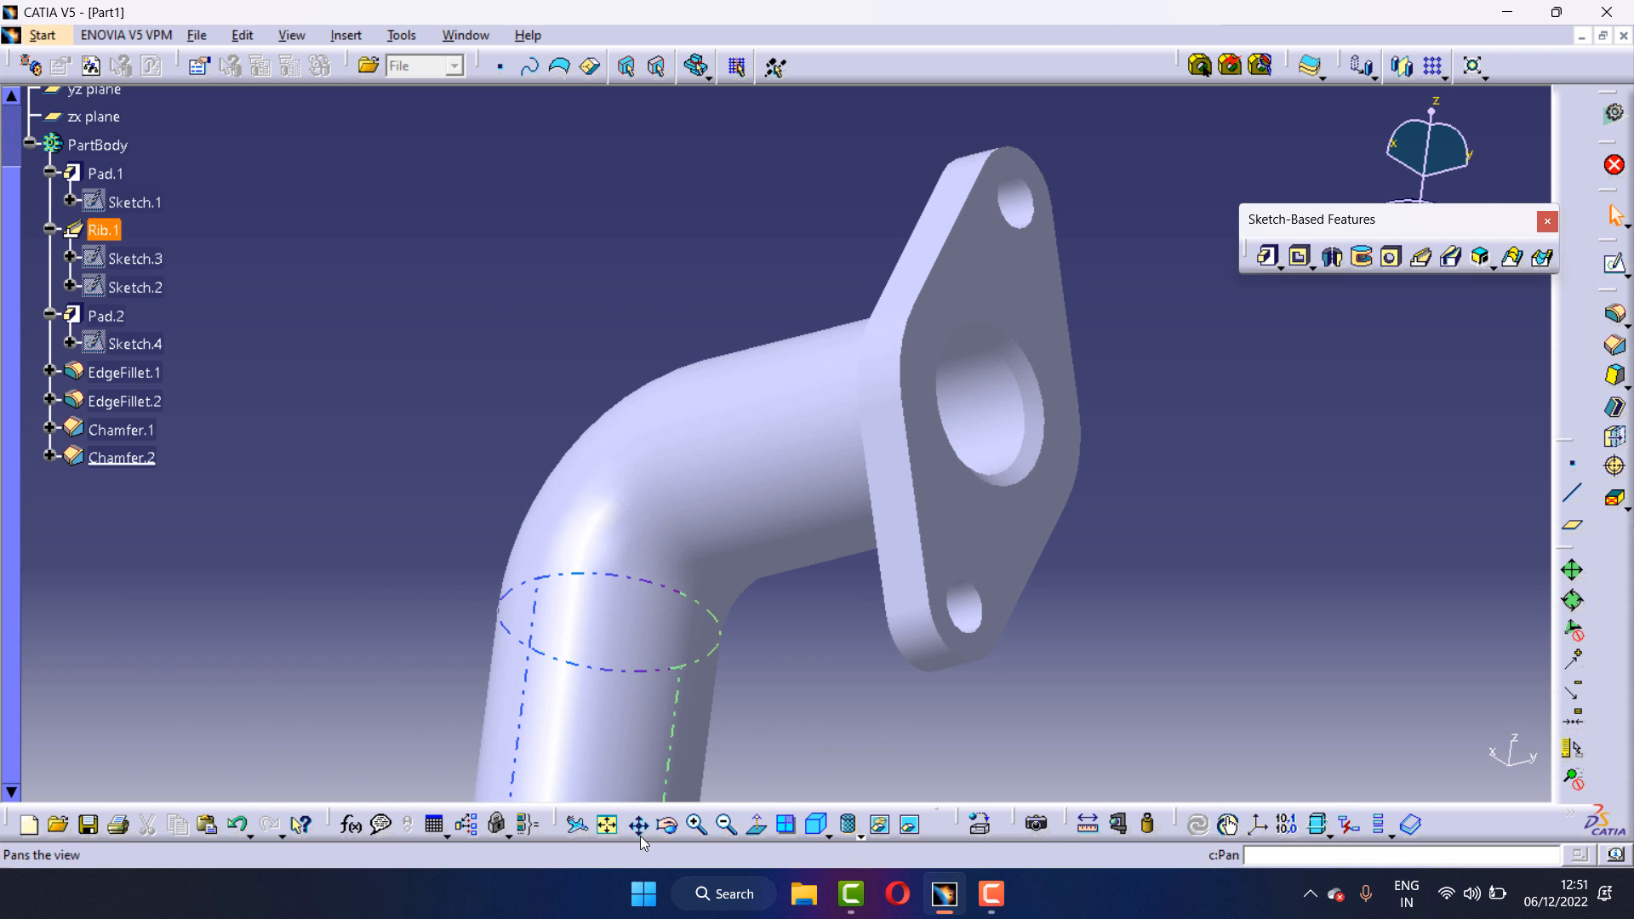
pyautogui.click(727, 825)
pyautogui.click(725, 831)
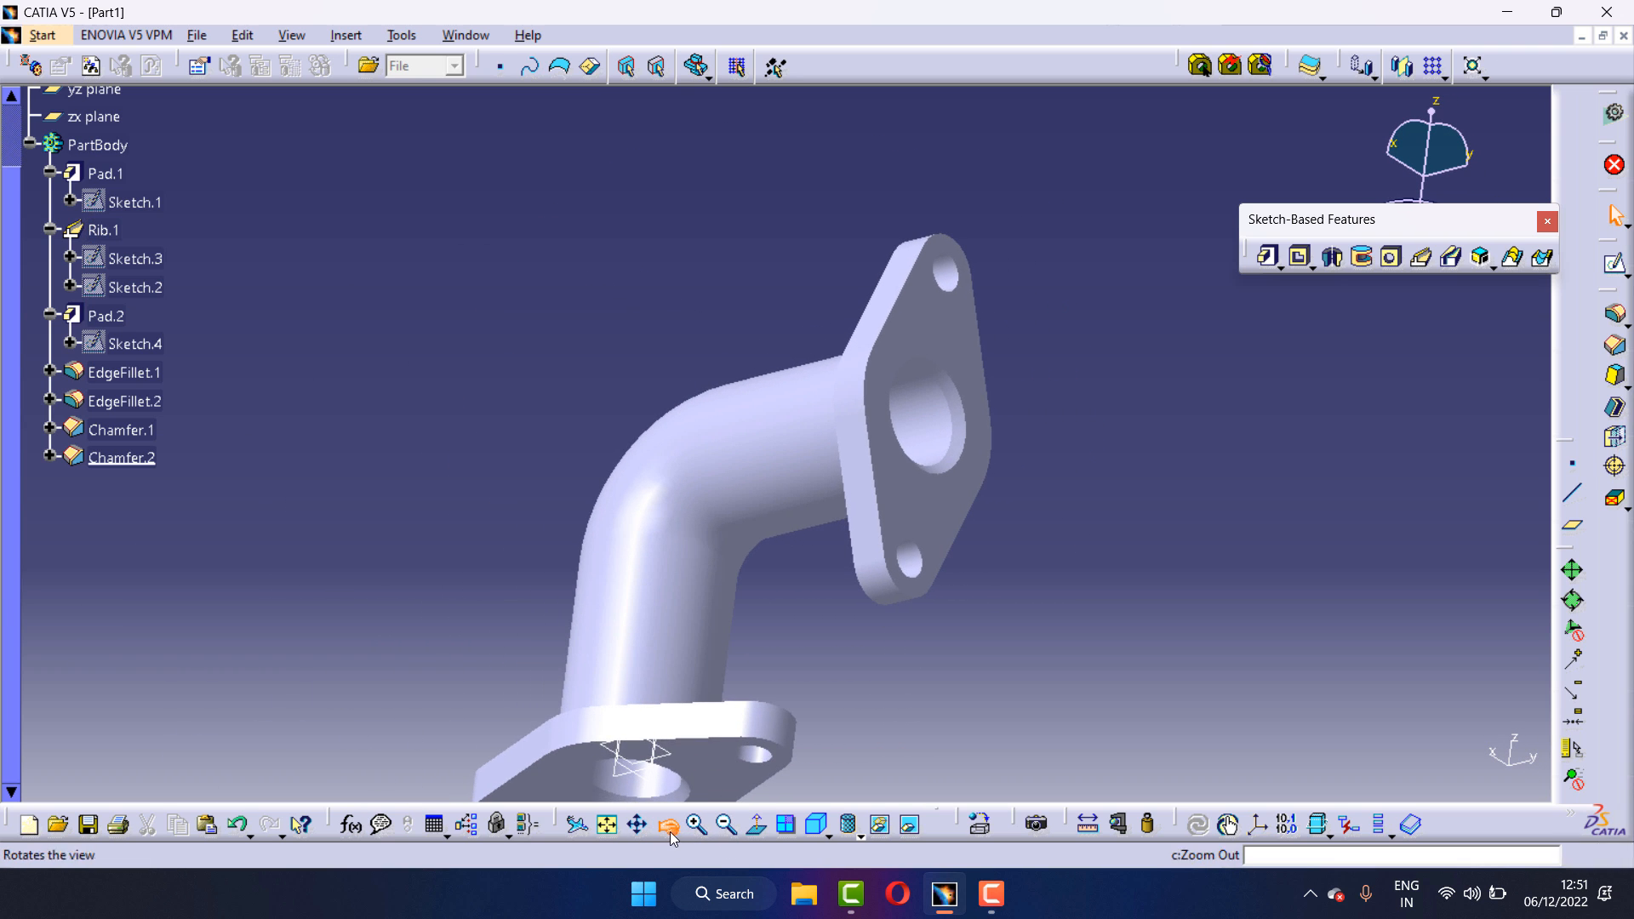
pyautogui.click(668, 826)
pyautogui.moveTo(678, 552); pyautogui.dragTo(770, 719)
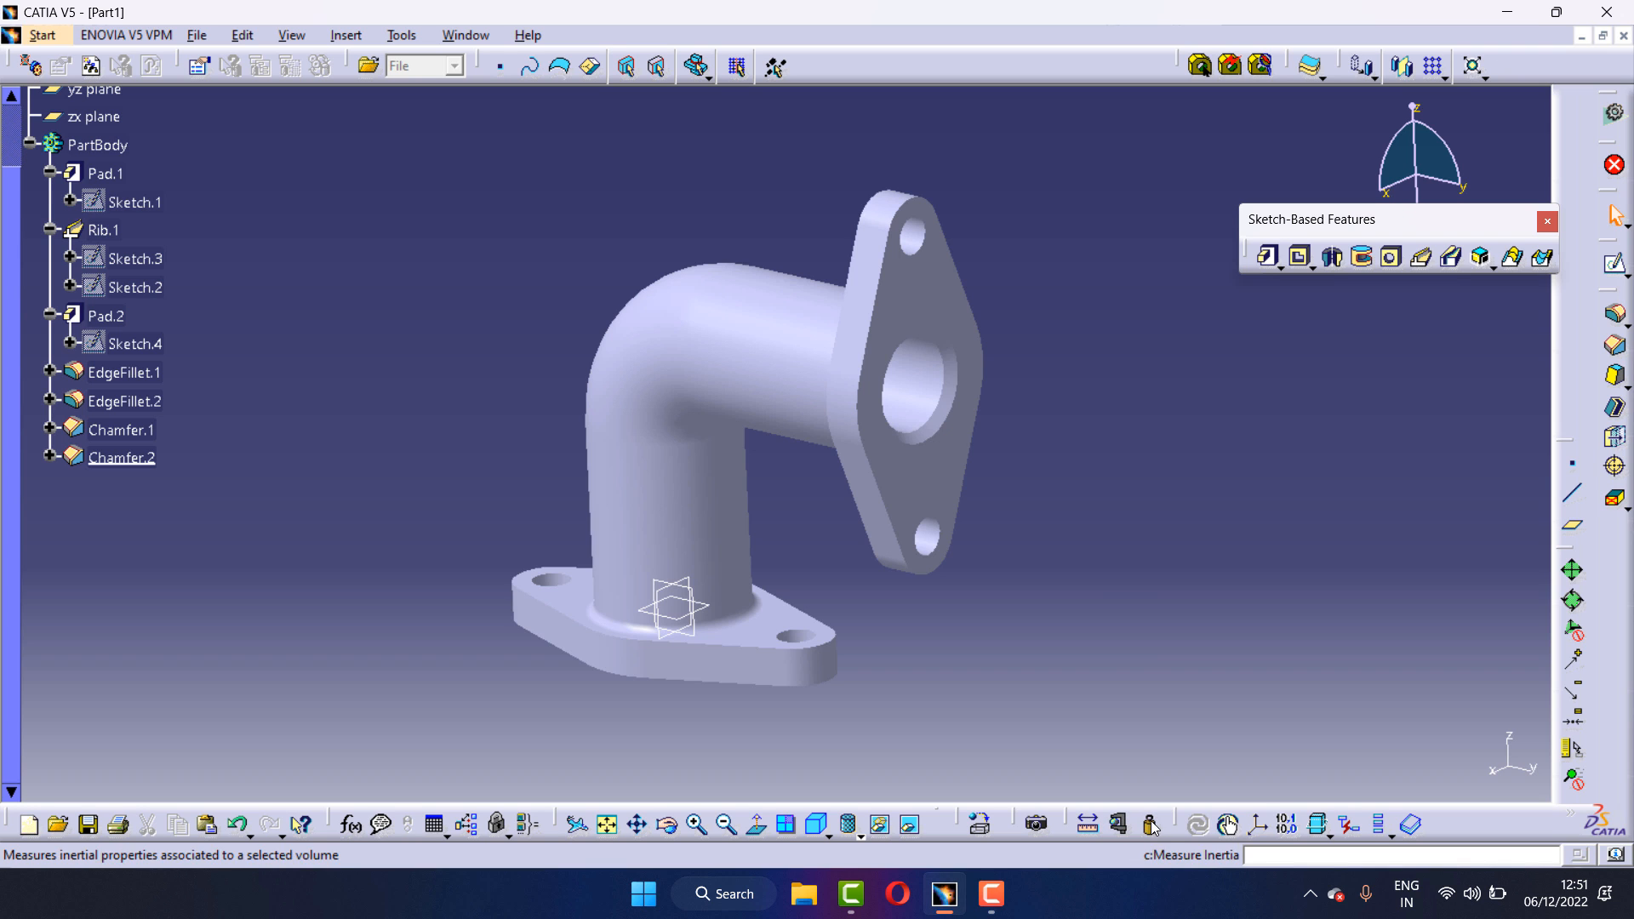
pyautogui.click(1039, 825)
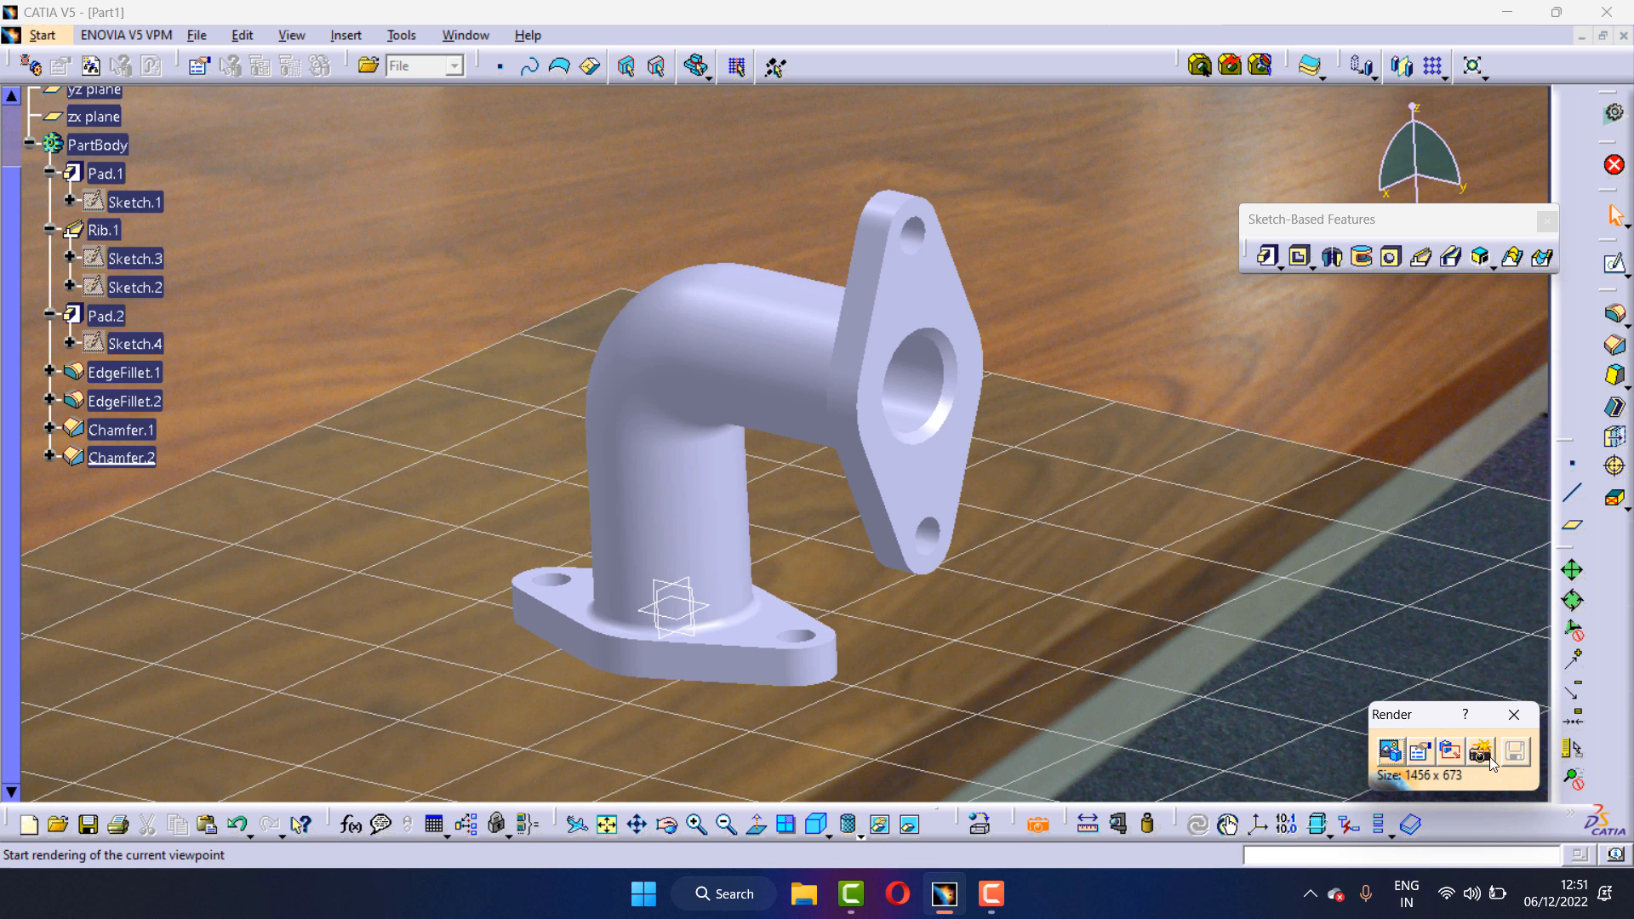
pyautogui.click(1517, 716)
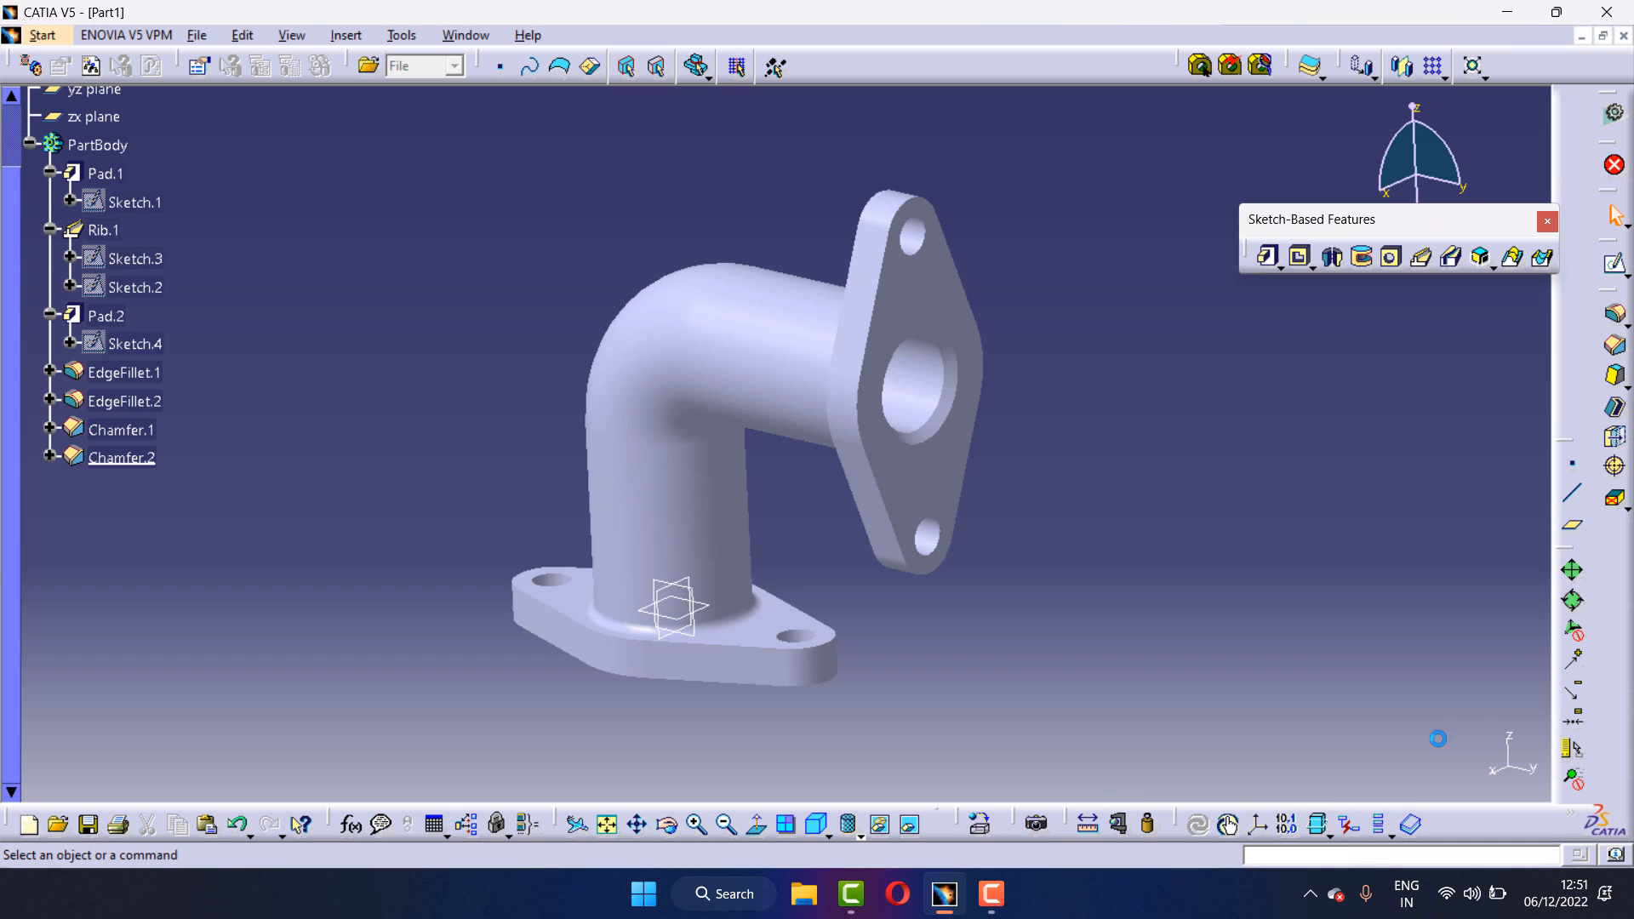
# Browse the Default Material Catalog's Construction, Metal and Other materials for one that suits the elbow
pyautogui.click(979, 824)
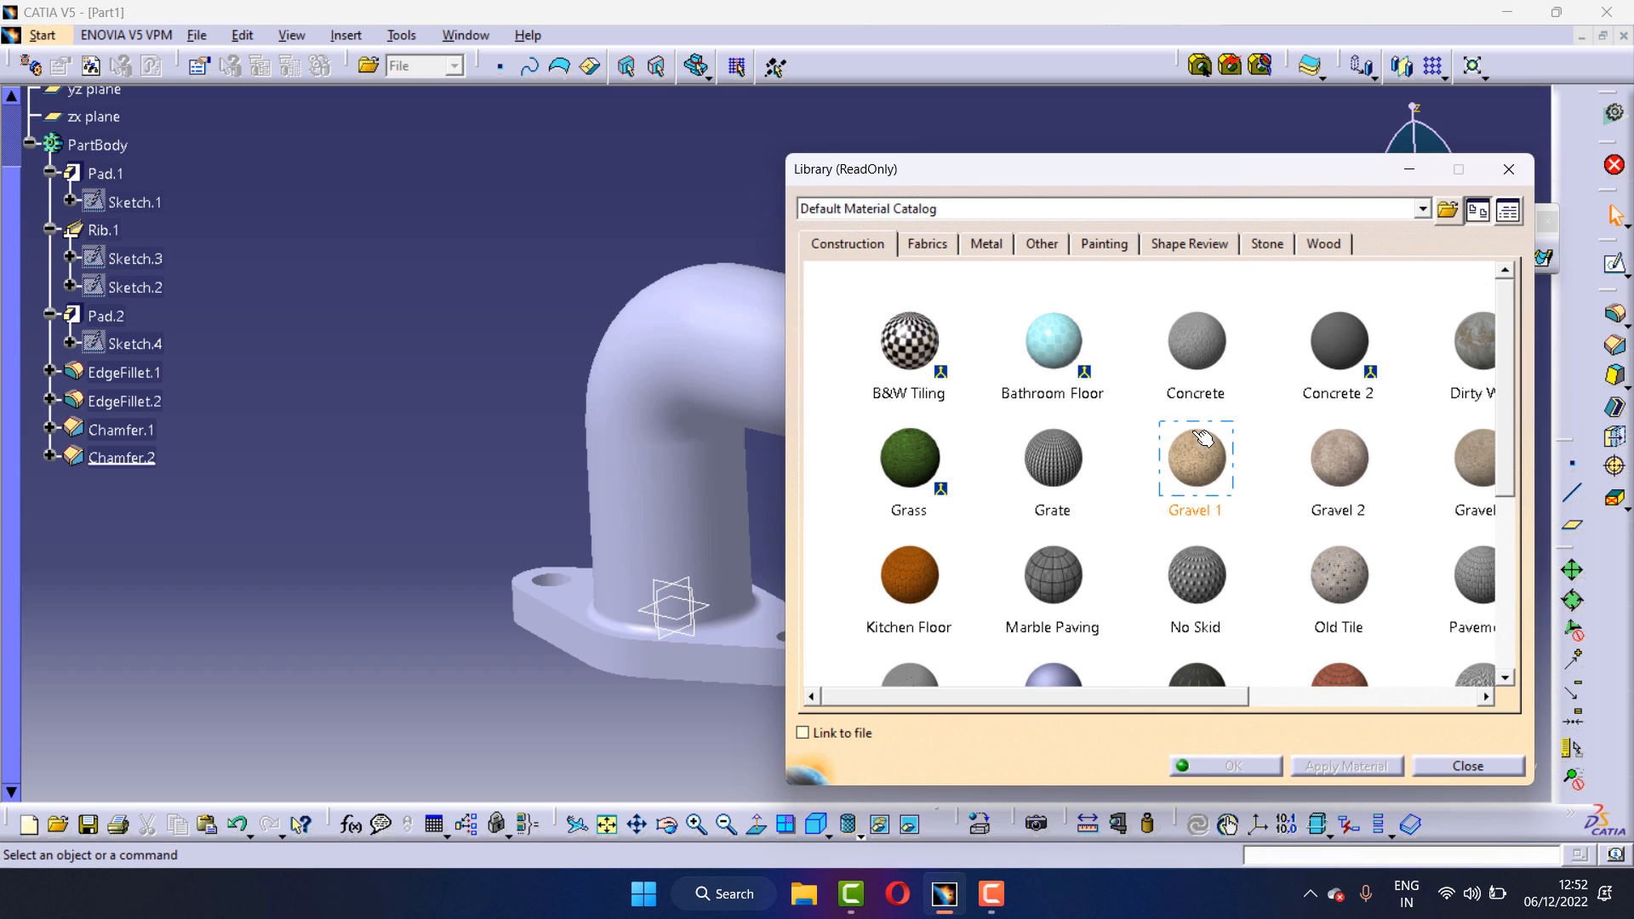
pyautogui.scroll(-1, 1140, 366)
pyautogui.click(985, 245)
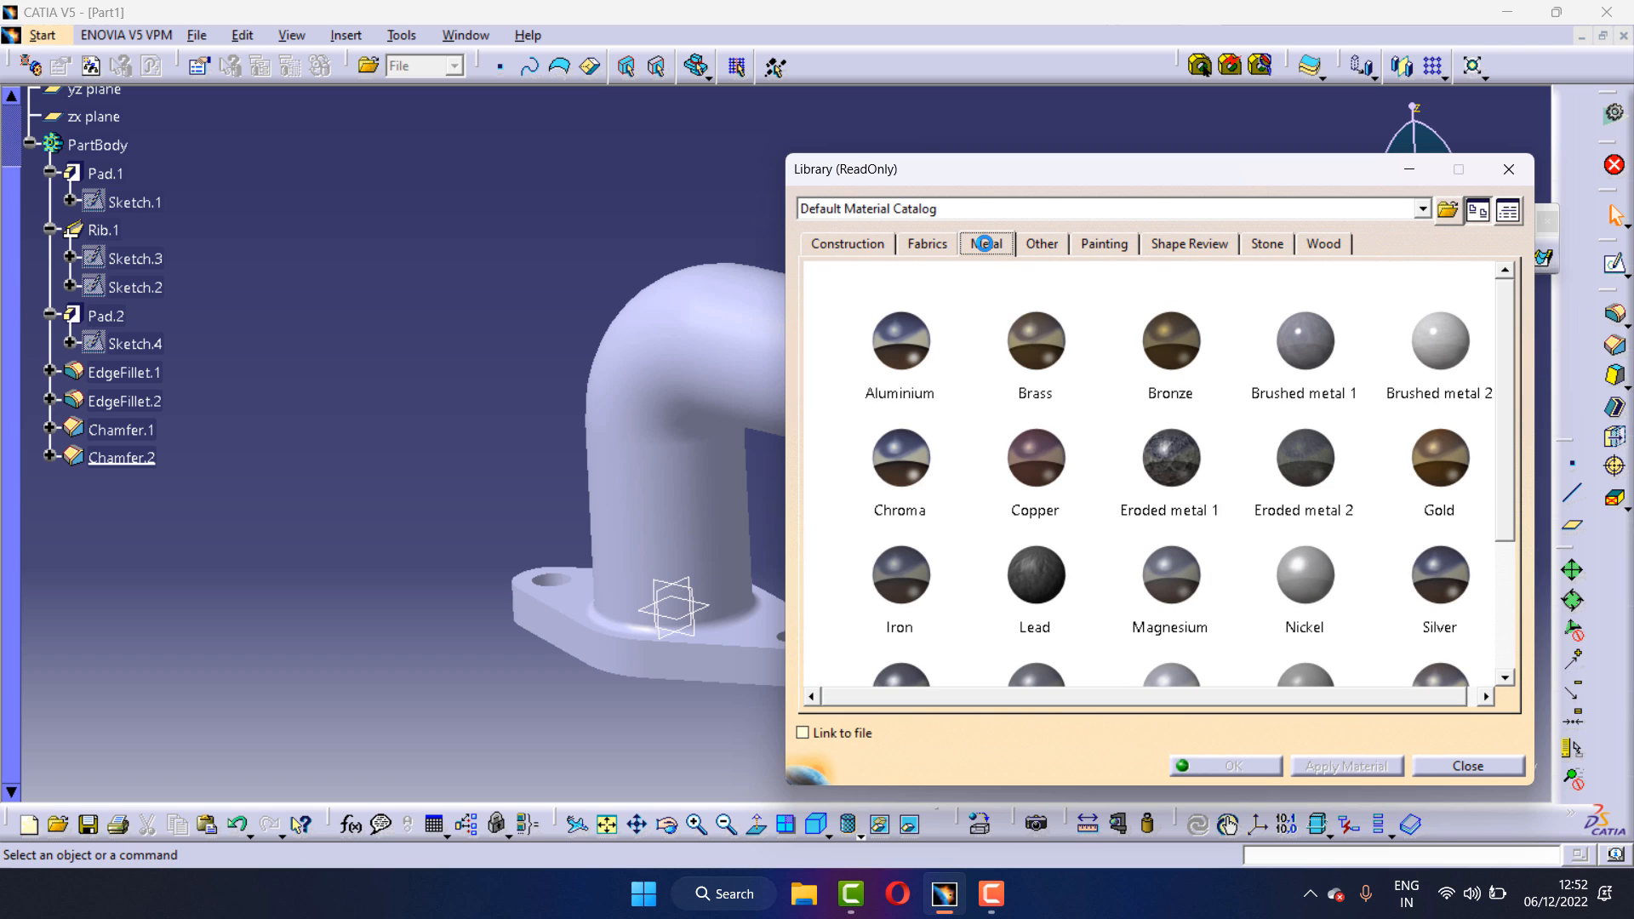
pyautogui.scroll(-1, 1191, 511)
pyautogui.scroll(-1, 1215, 546)
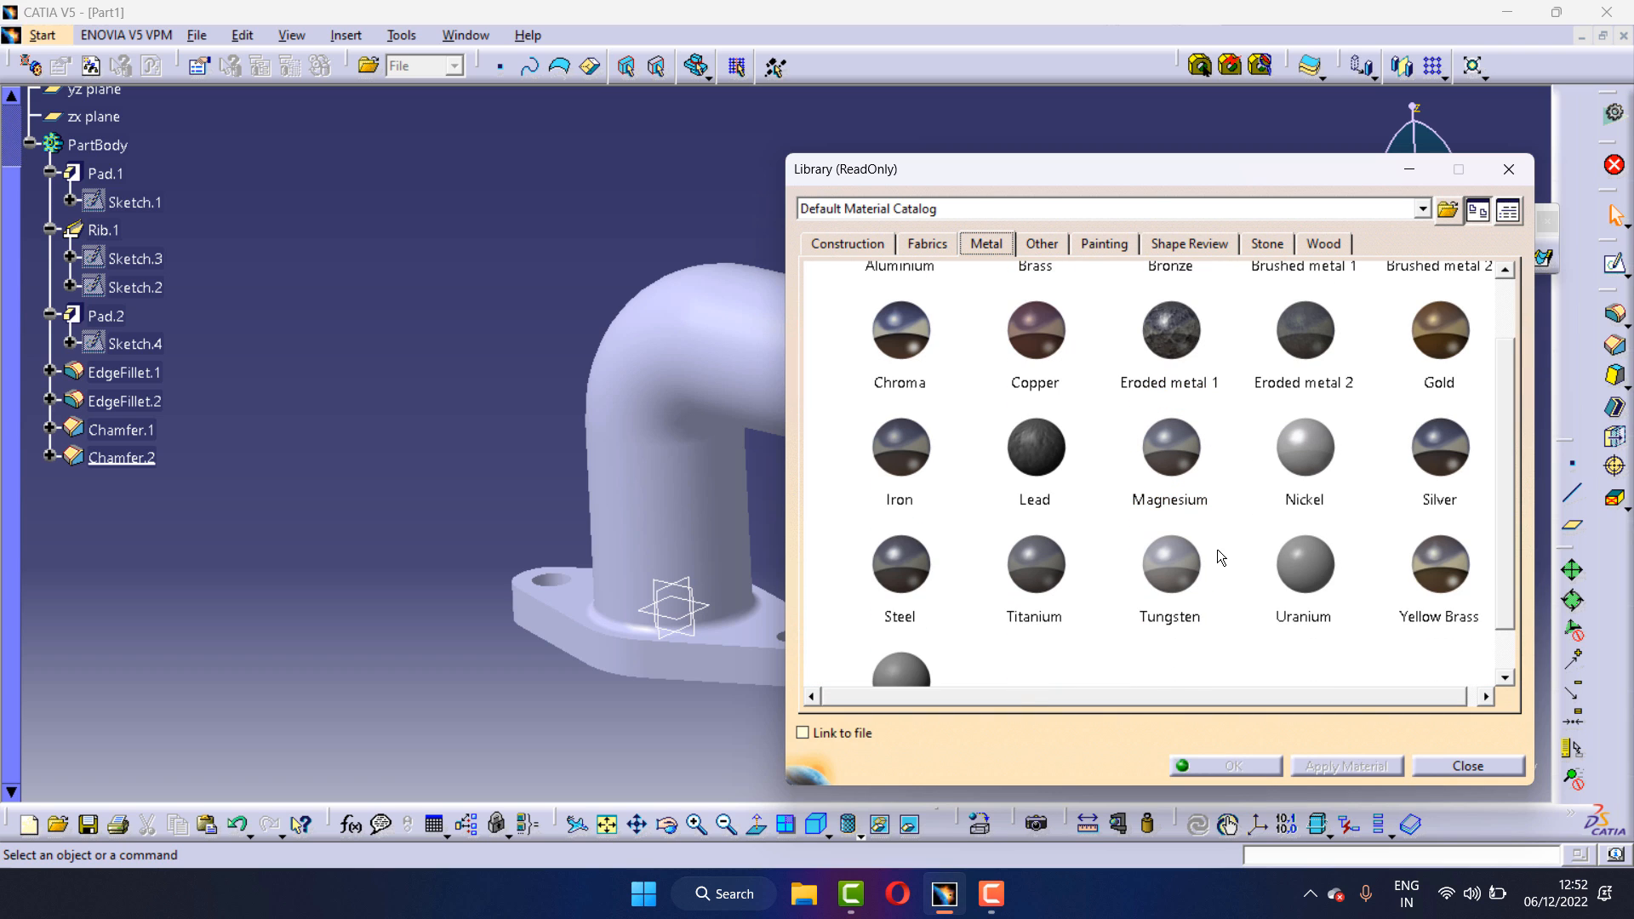
pyautogui.scroll(-1, 1120, 470)
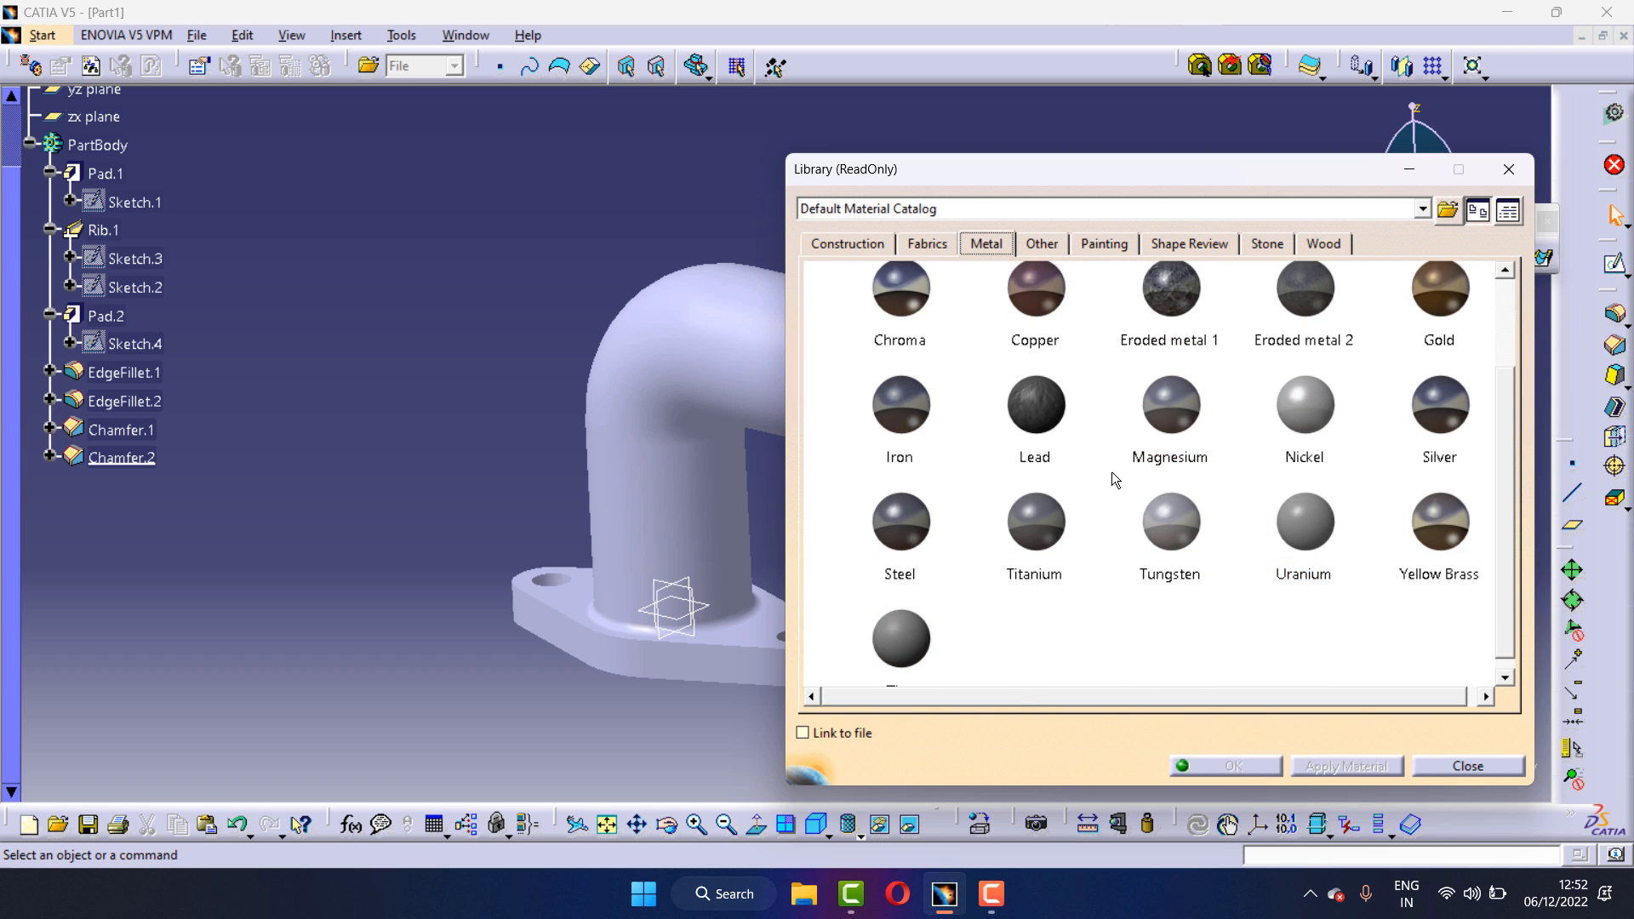
pyautogui.scroll(5, 1111, 471)
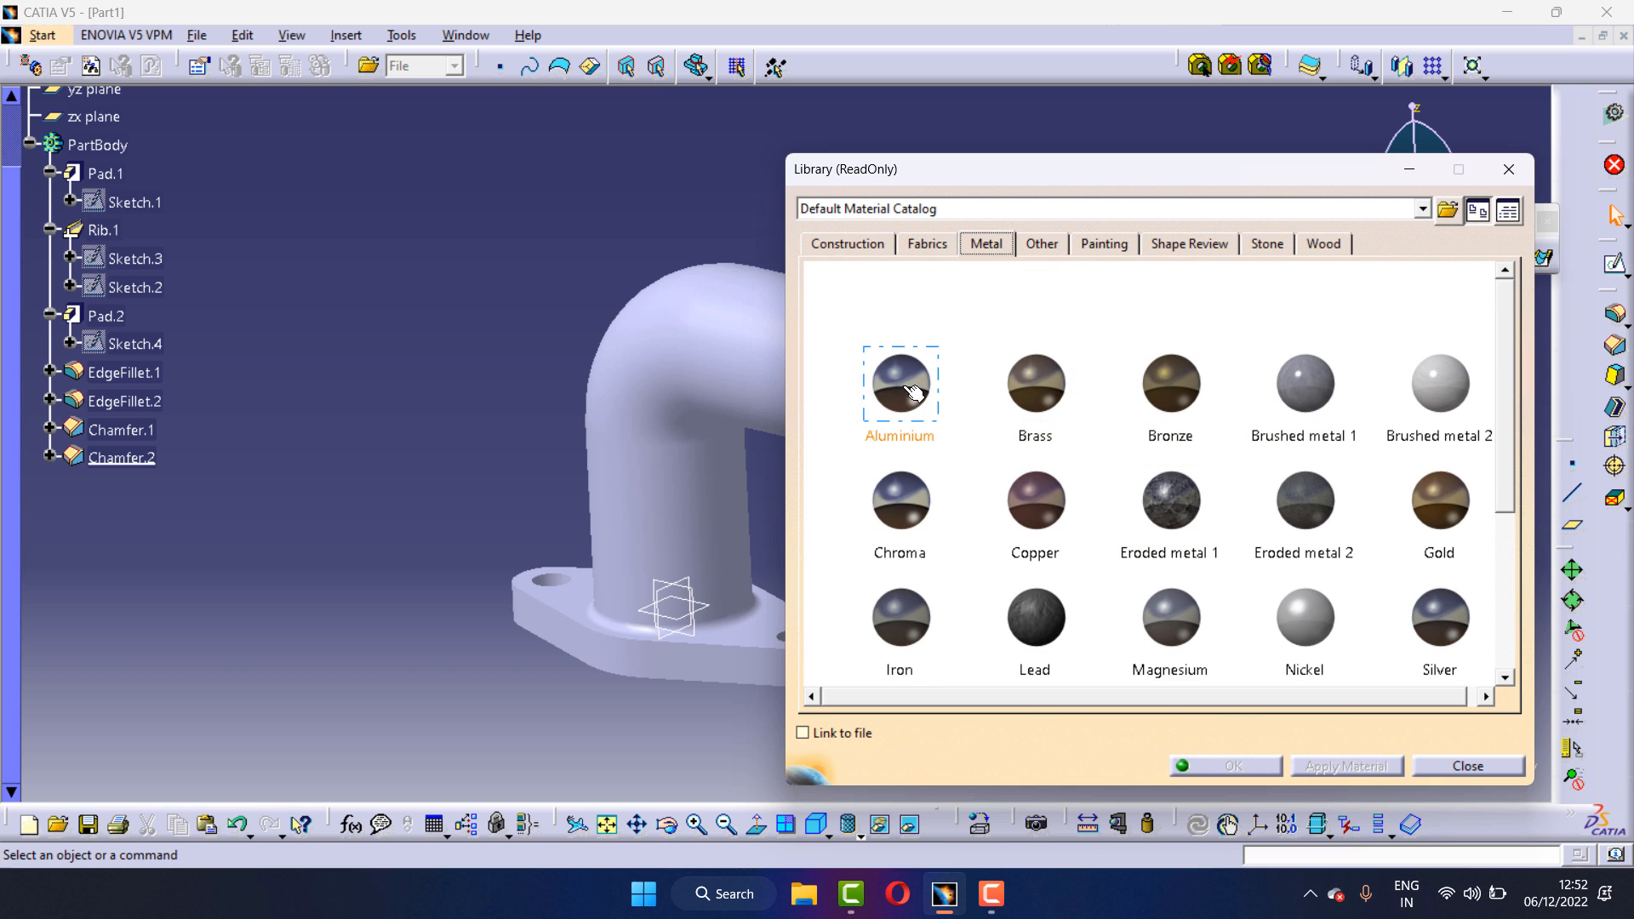
pyautogui.scroll(-1, 1145, 533)
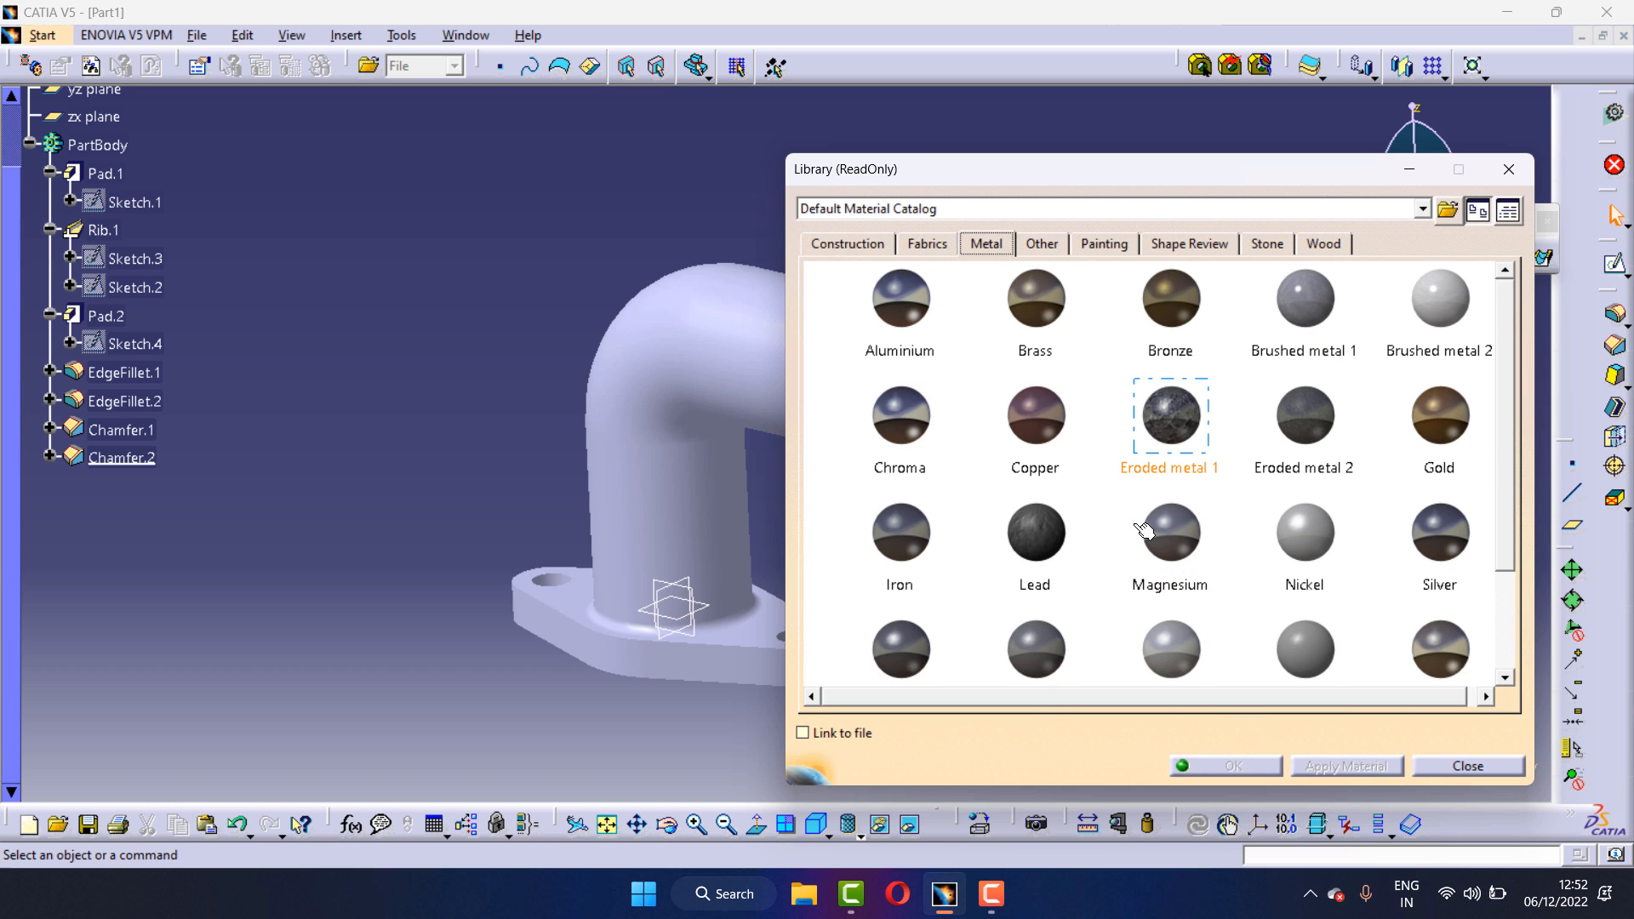
pyautogui.scroll(-2, 1144, 532)
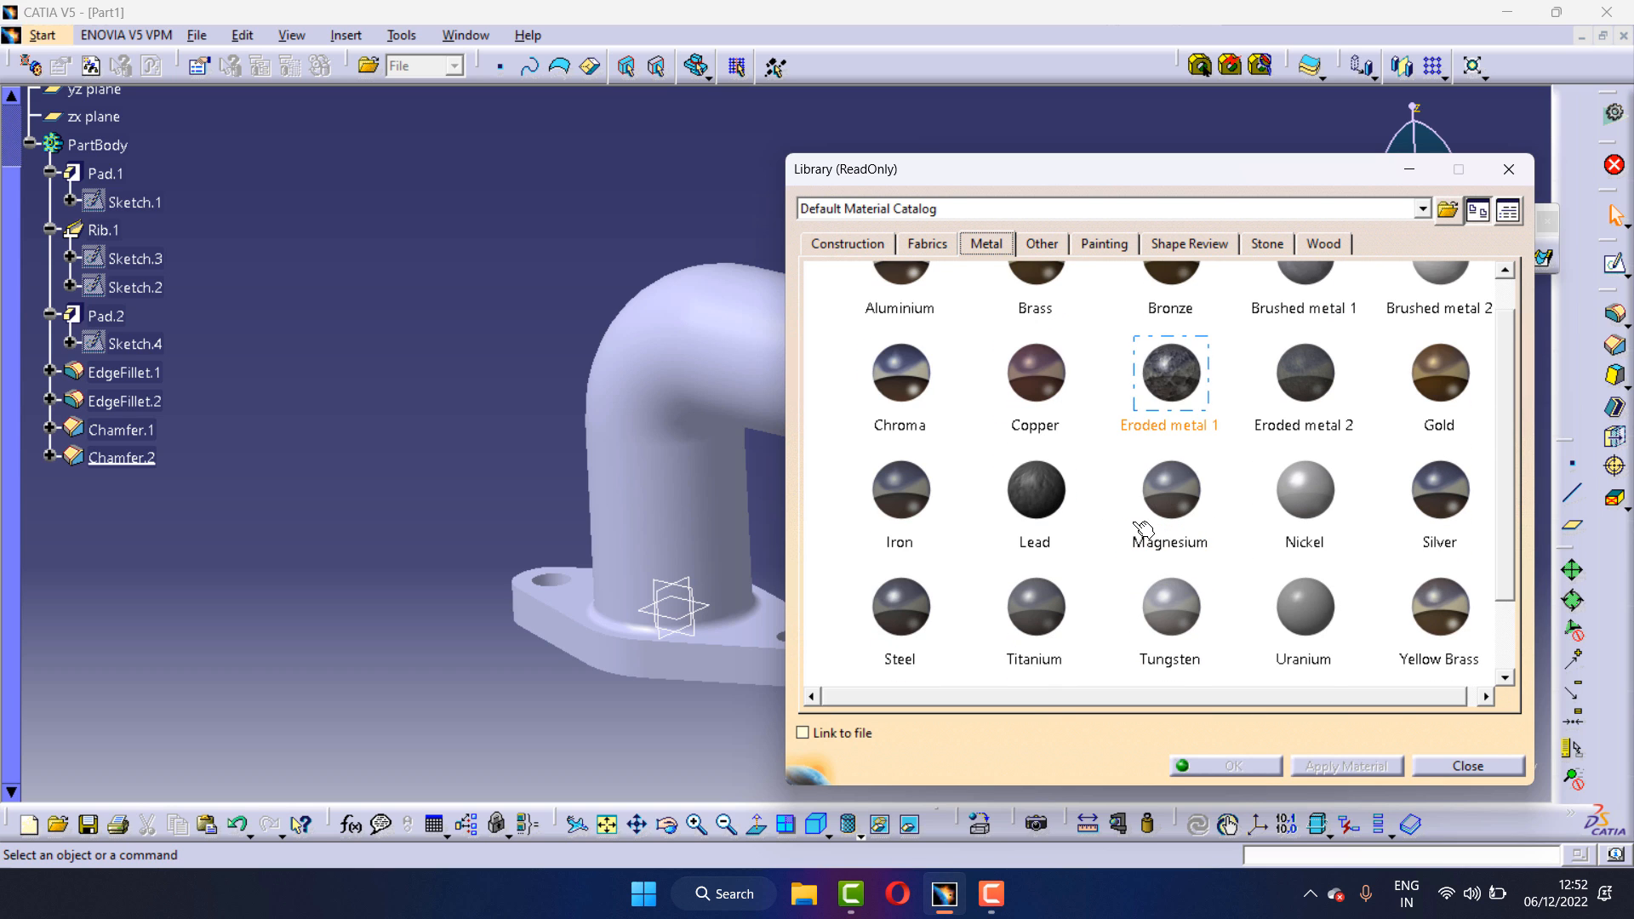
pyautogui.click(913, 245)
pyautogui.click(1033, 246)
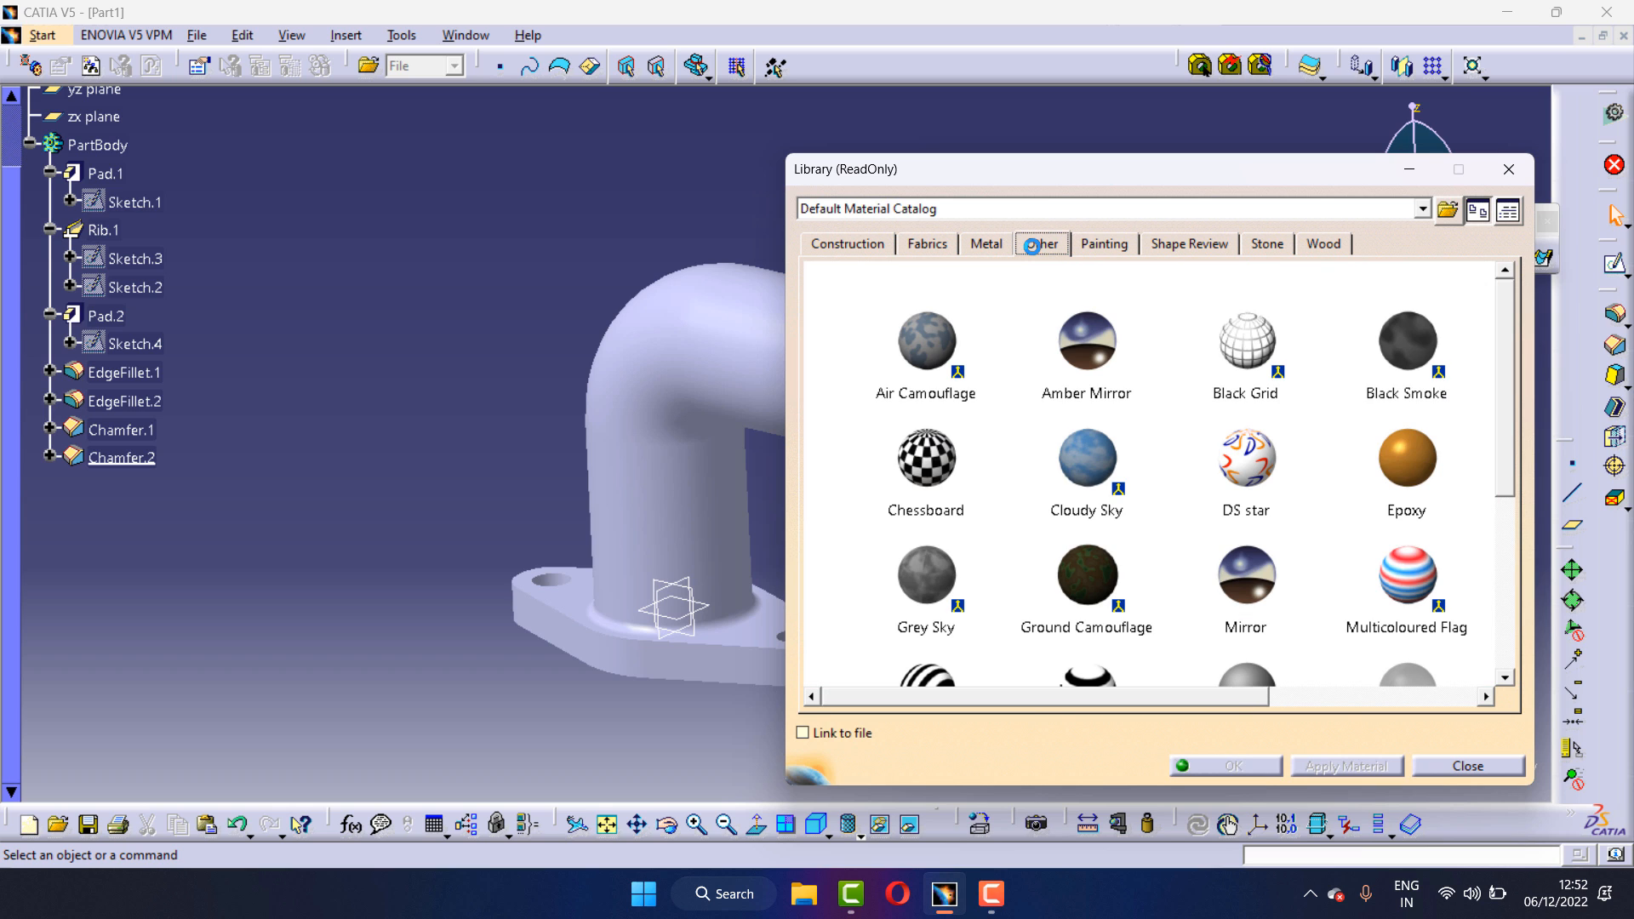
pyautogui.scroll(-5, 1107, 425)
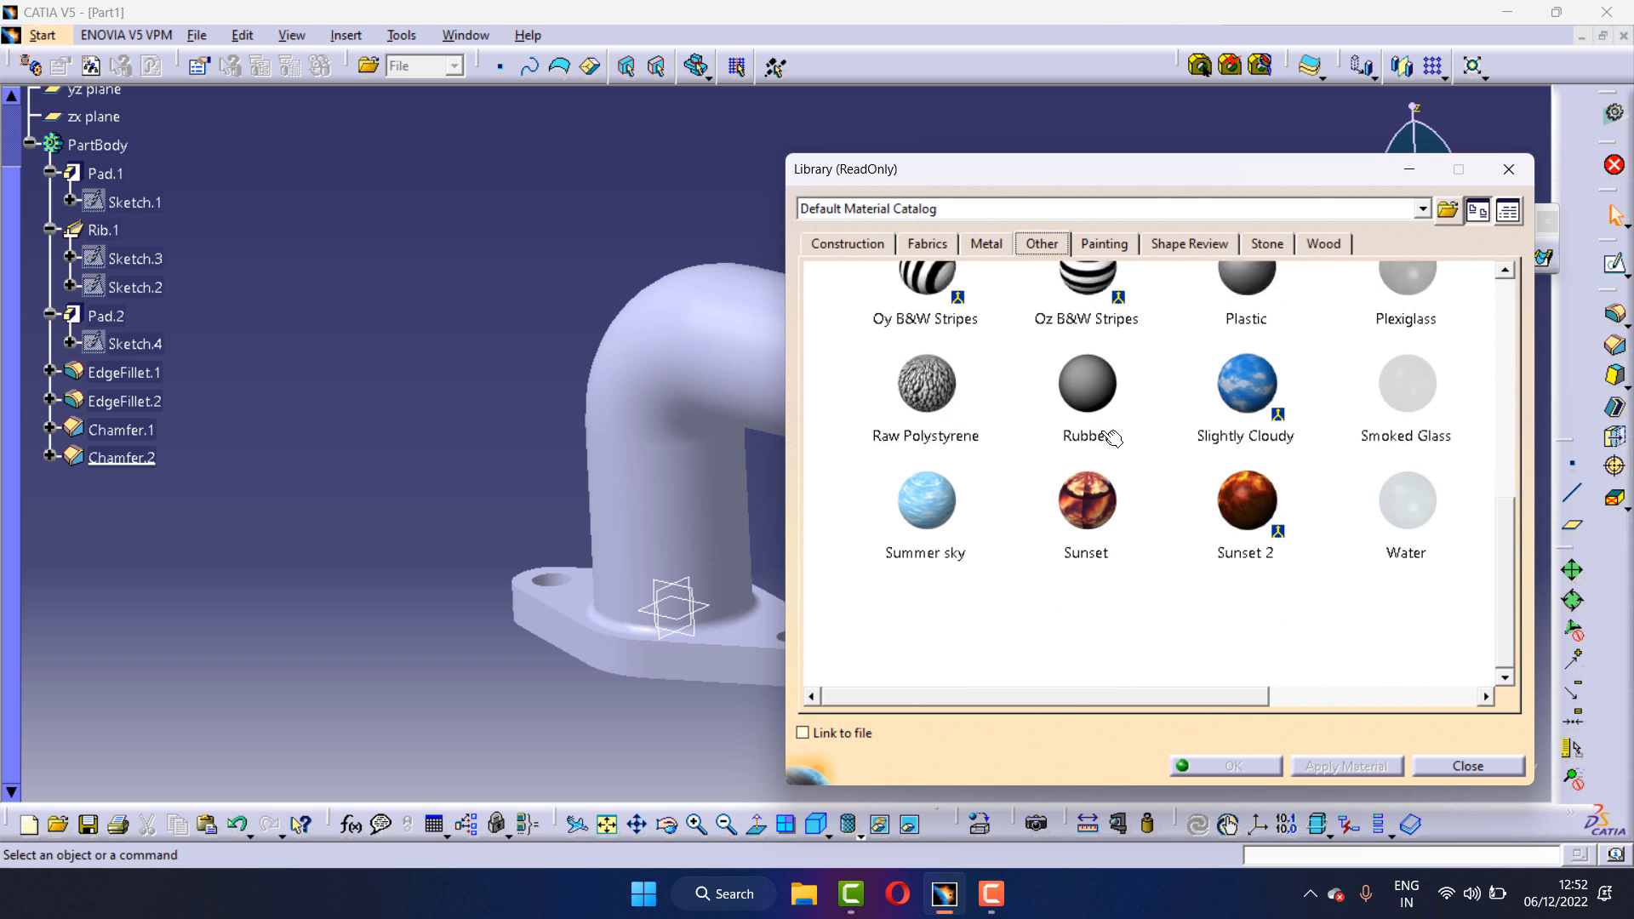
# Apply the Pastel Green painting material to PartBody and replace it with Silver Grey
pyautogui.click(1096, 248)
pyautogui.scroll(-3, 1106, 345)
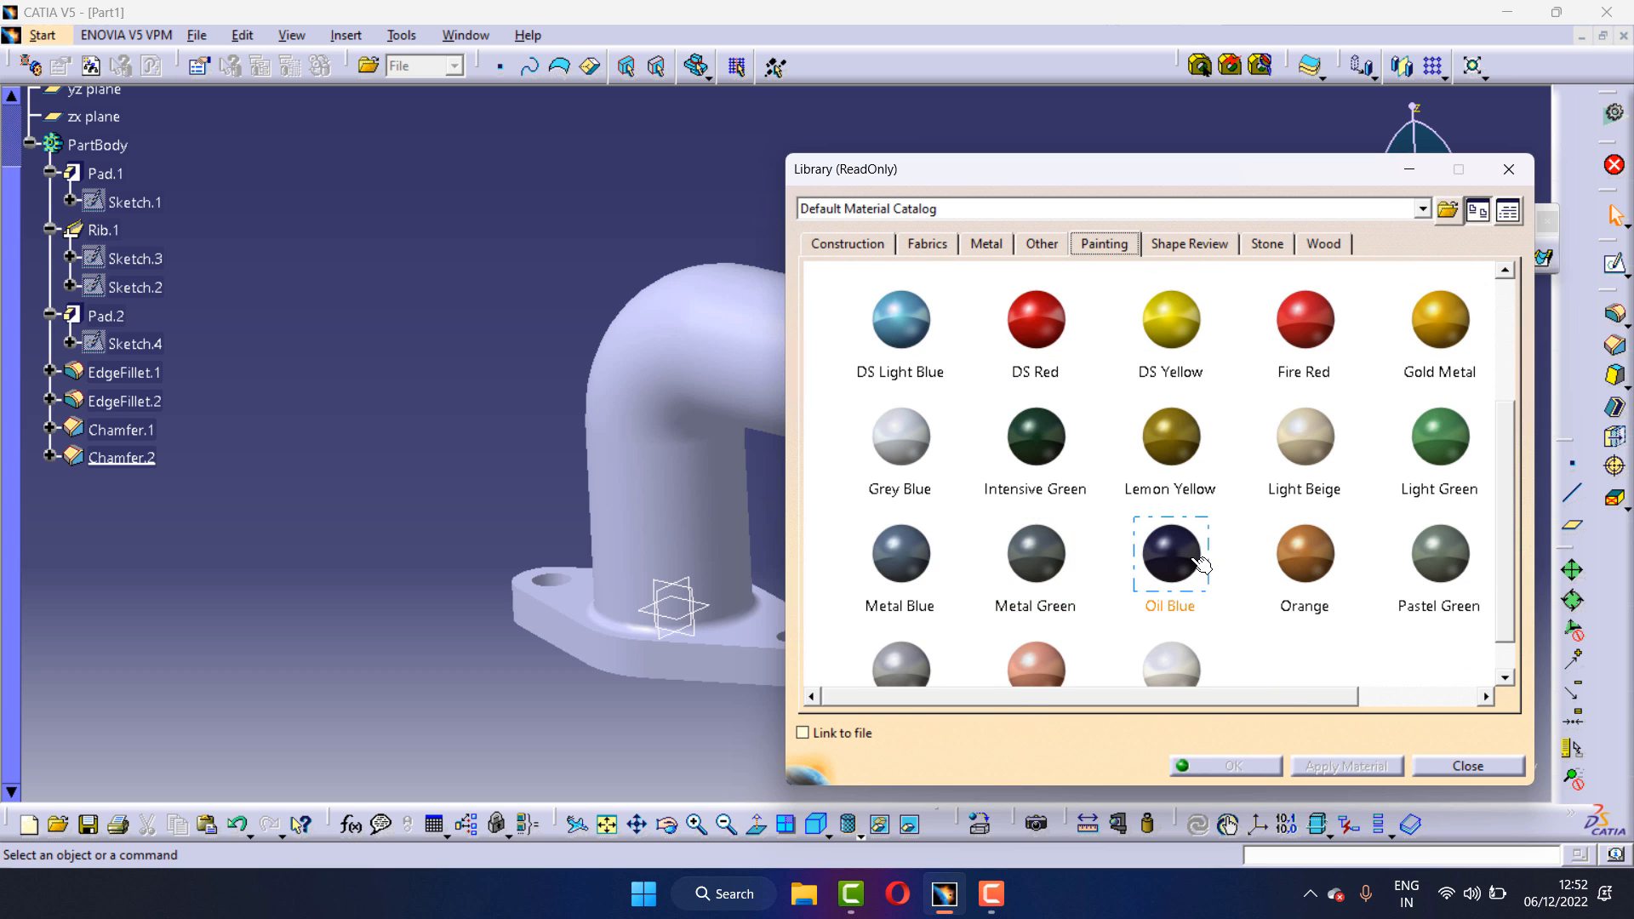
pyautogui.moveTo(1439, 554); pyautogui.dragTo(693, 503)
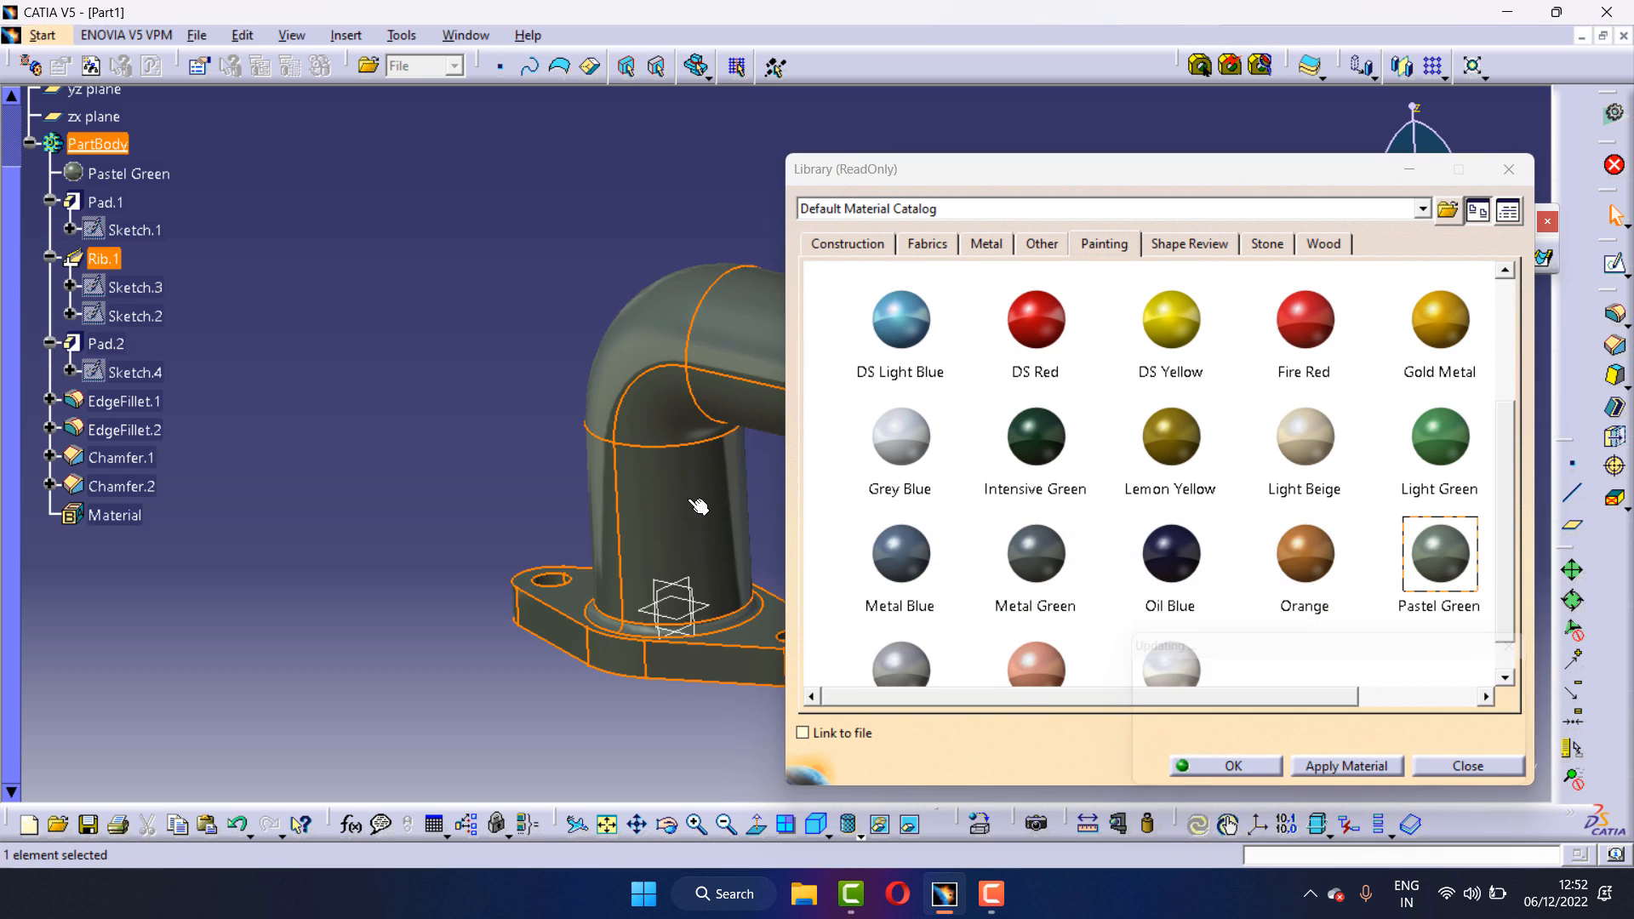
pyautogui.scroll(-1, 1036, 588)
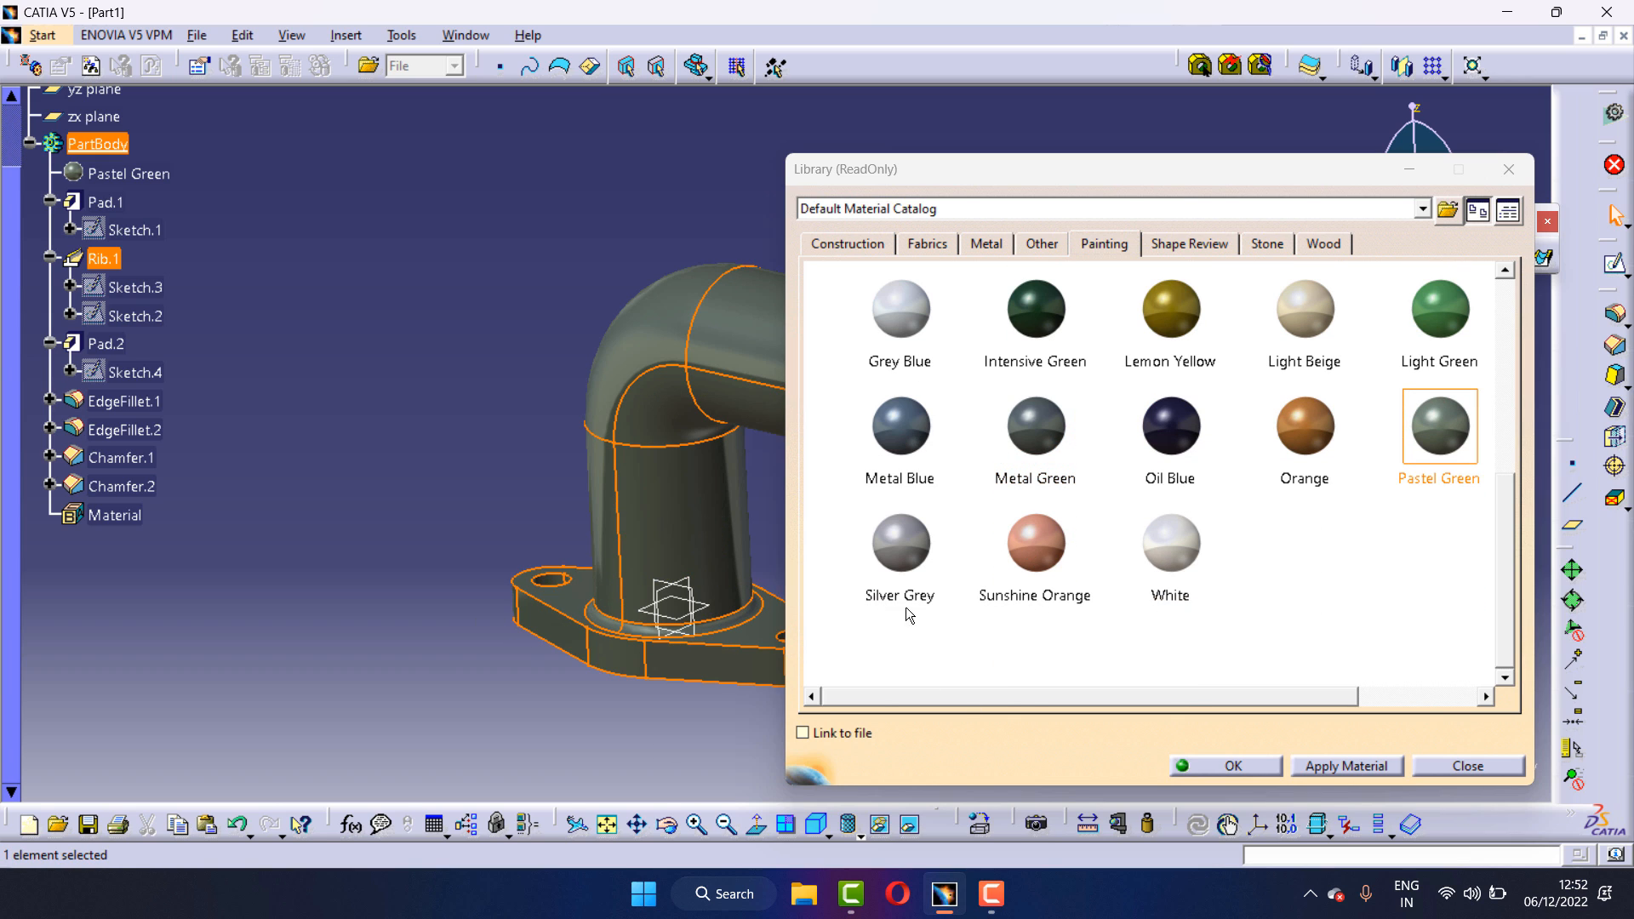
pyautogui.moveTo(904, 596); pyautogui.dragTo(868, 591)
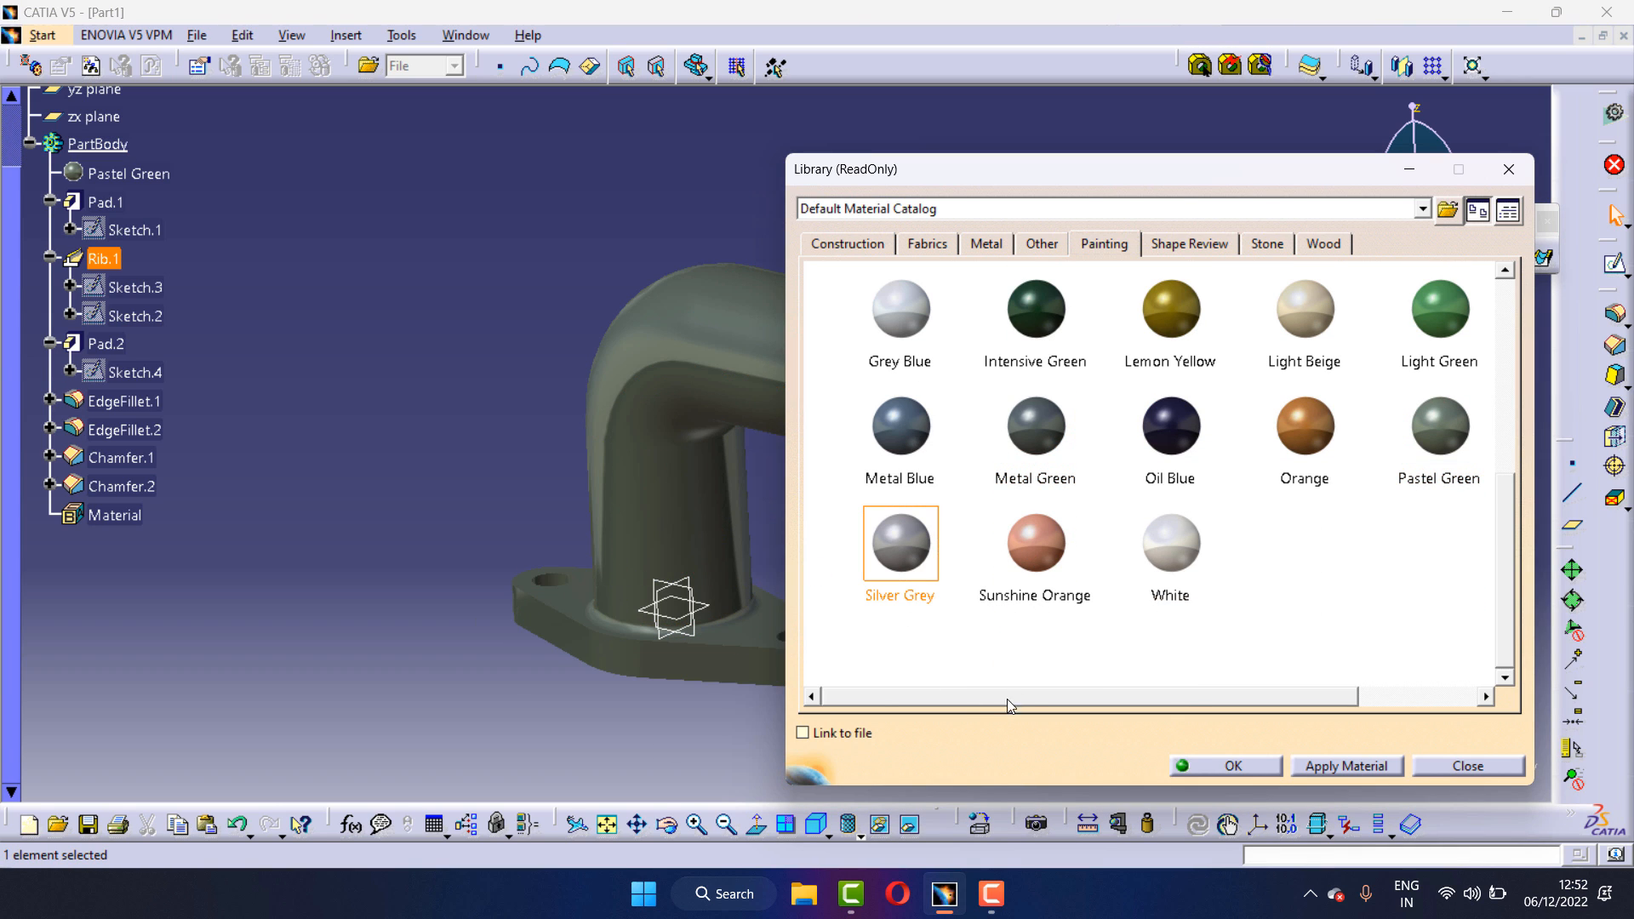
pyautogui.click(1365, 757)
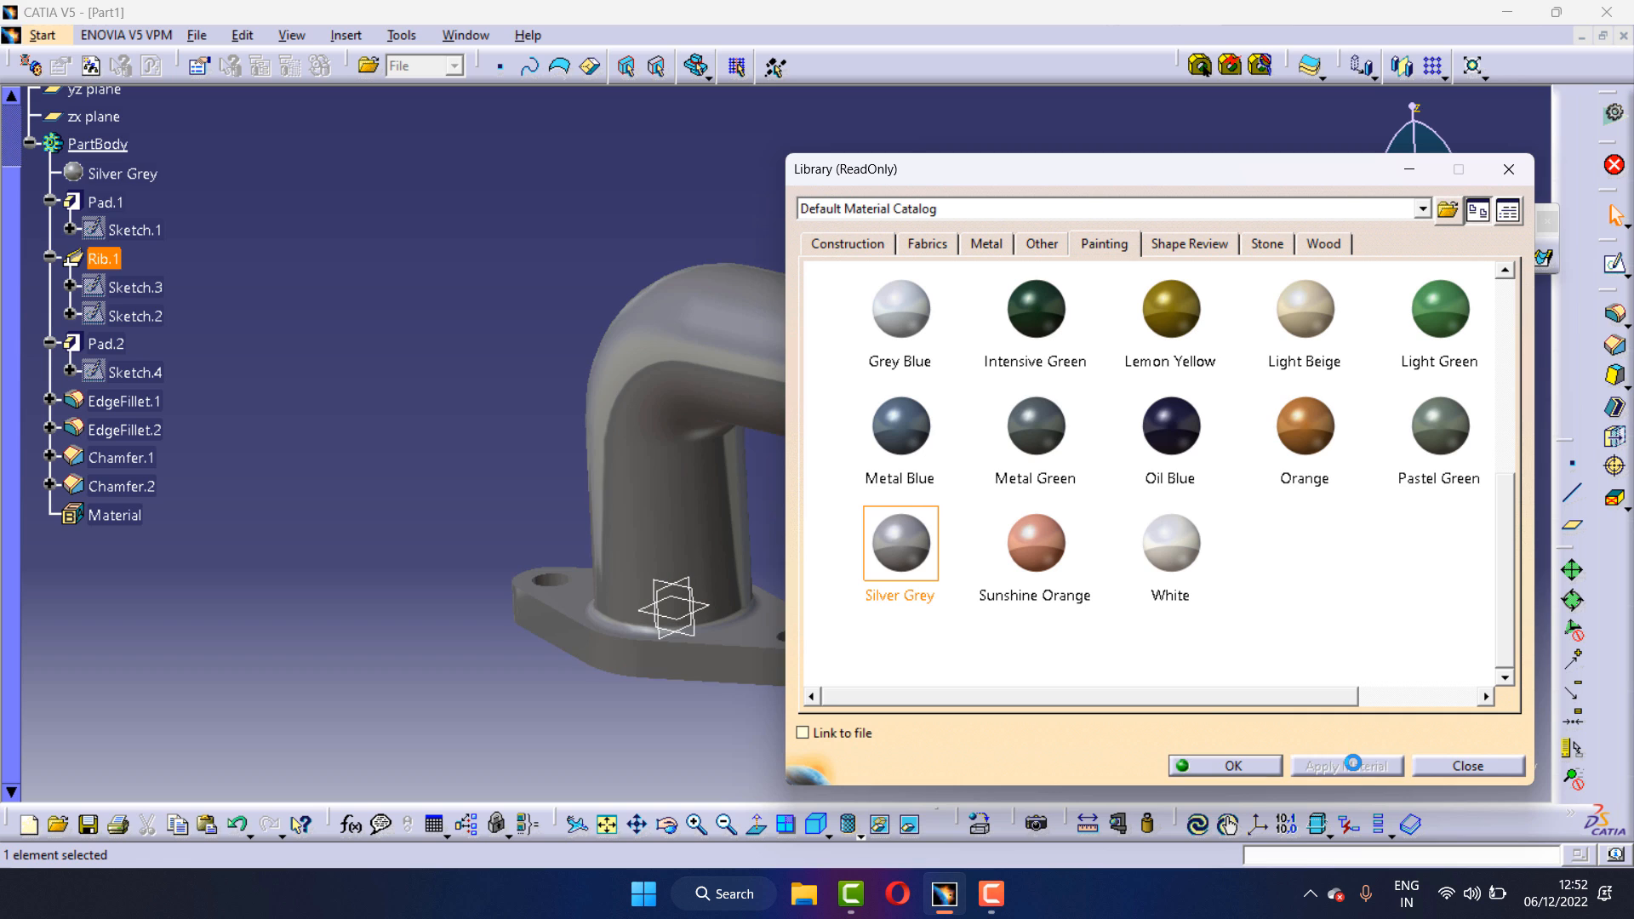
# Apply the White painting material to PartBody
pyautogui.scroll(-1, 1126, 638)
pyautogui.moveTo(1157, 519); pyautogui.dragTo(656, 426)
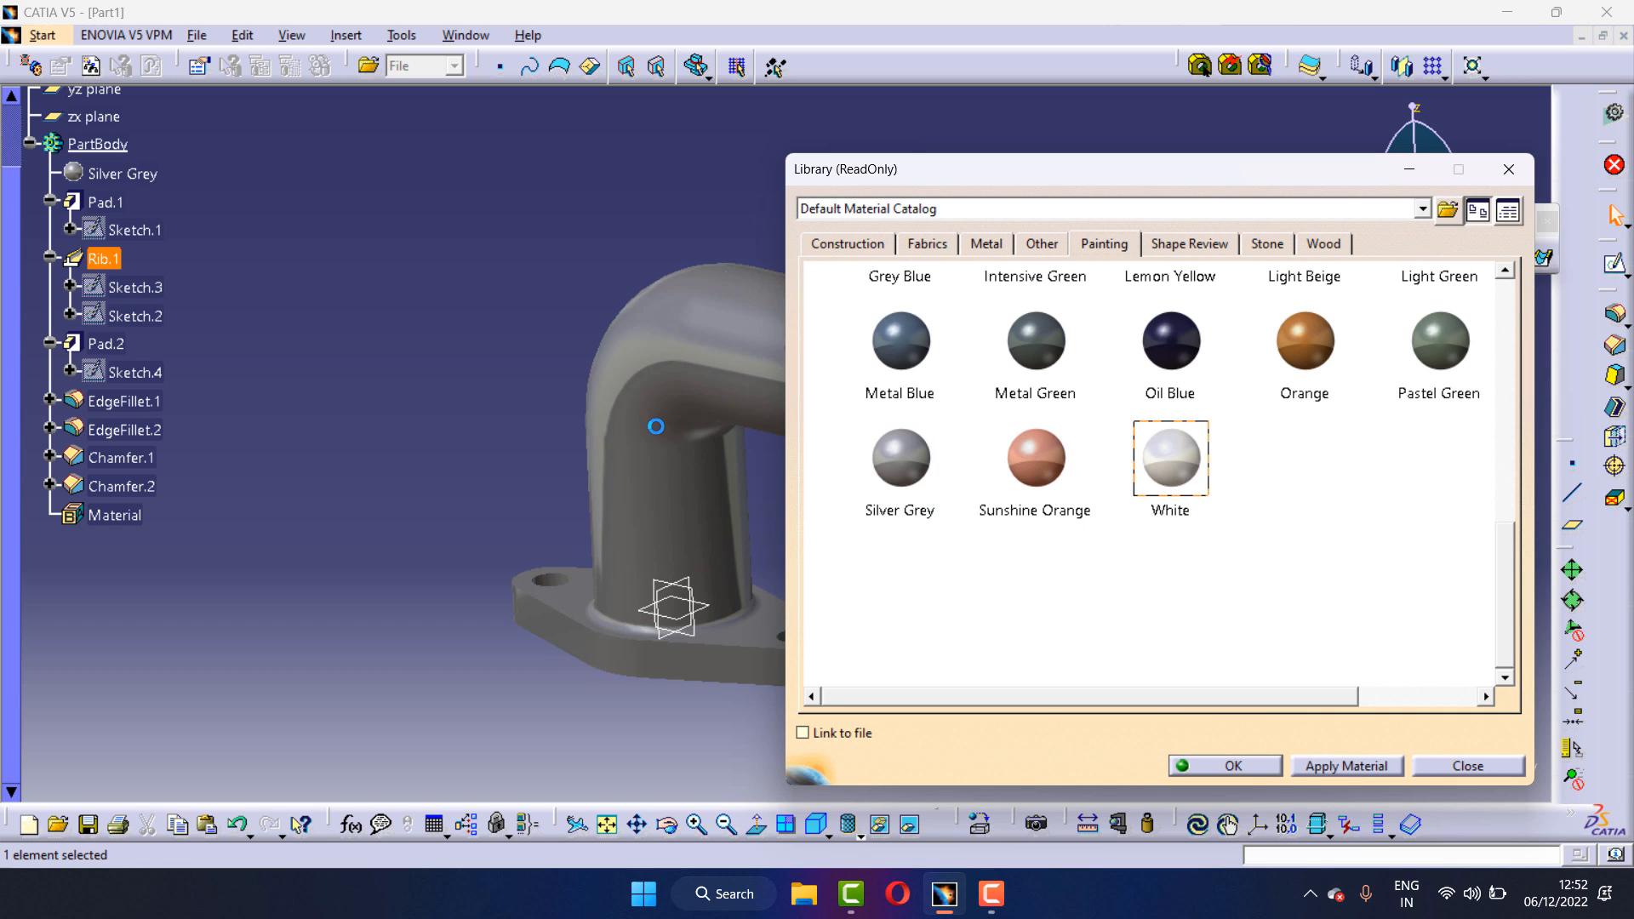
pyautogui.click(1355, 766)
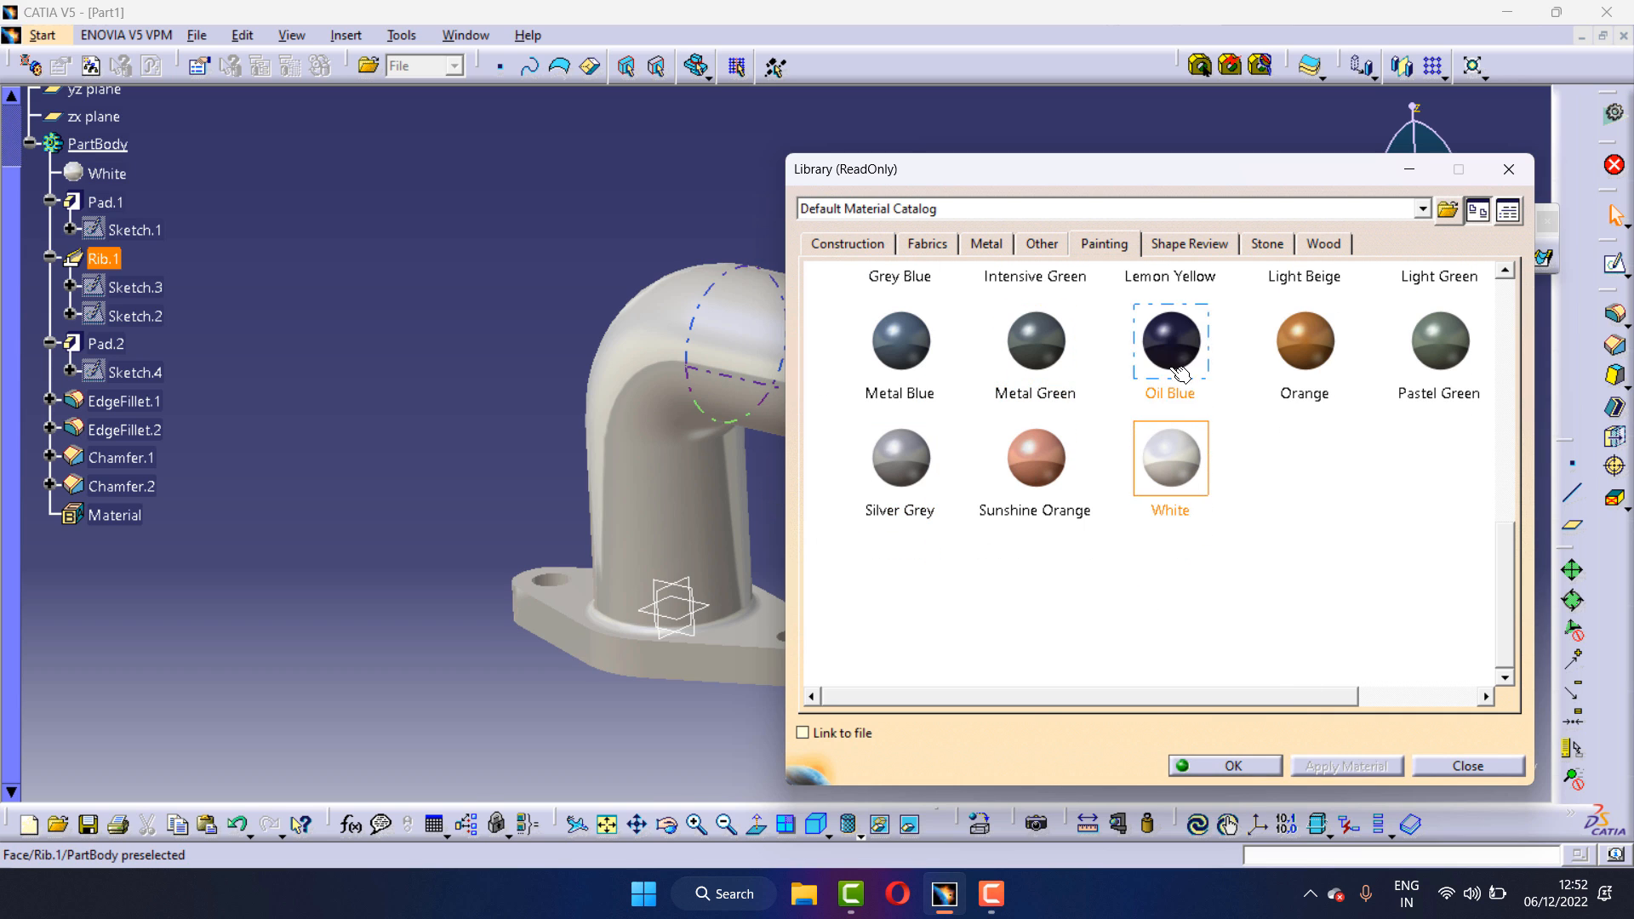
pyautogui.scroll(1, 1167, 281)
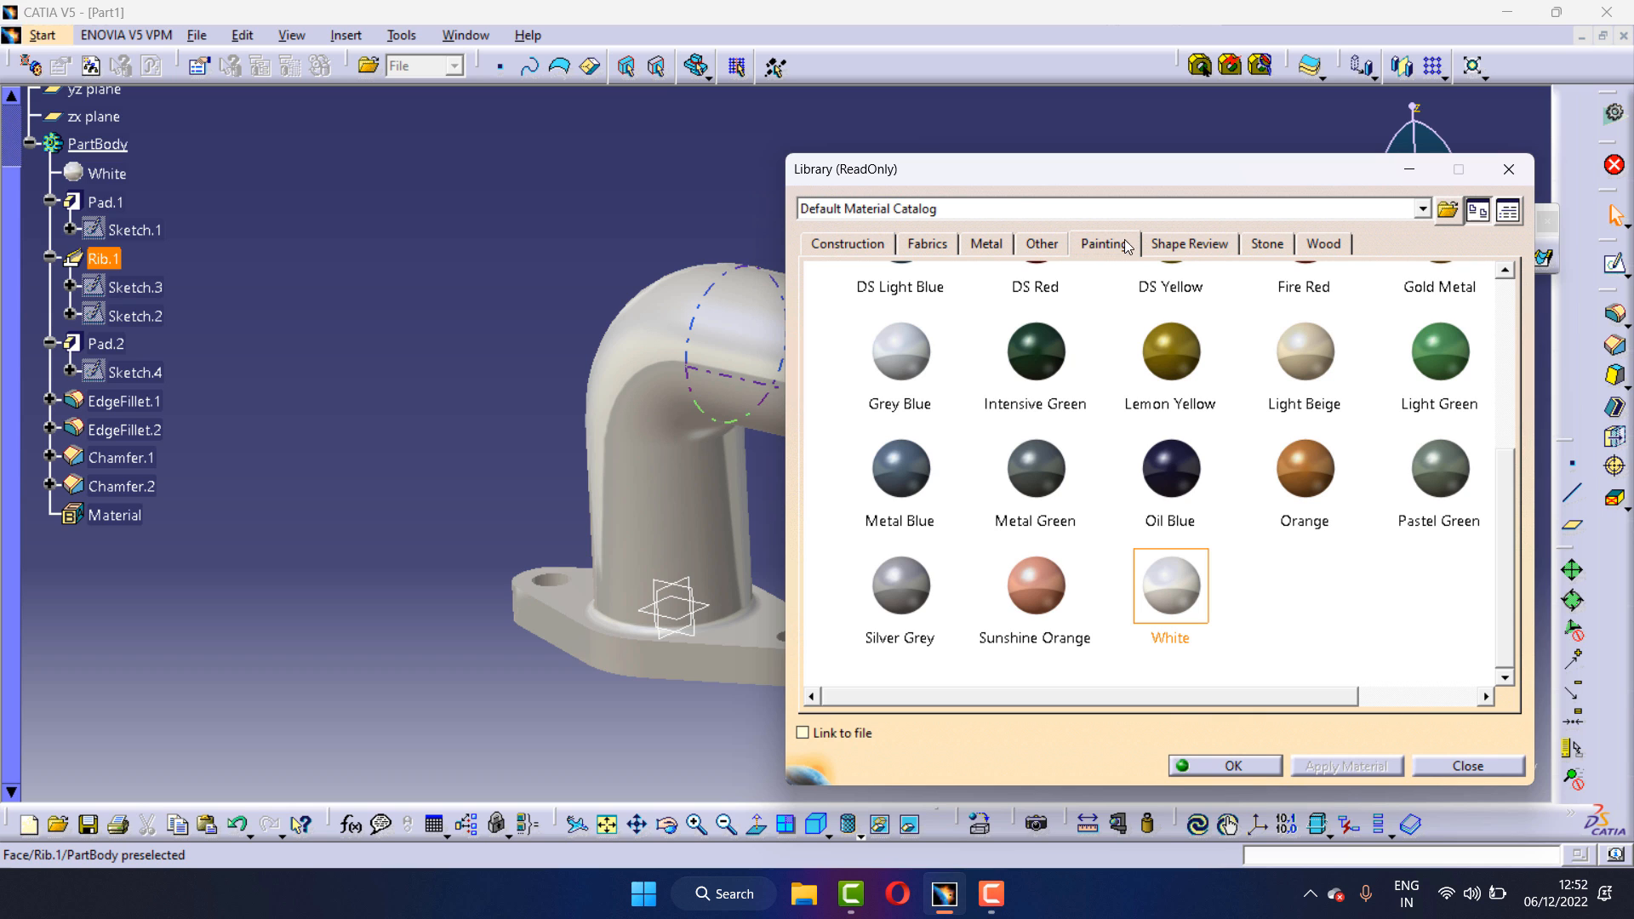
# Browse the catalog's Shape Review, Stone and Wood materials for an appearance that suits the elbow
pyautogui.click(1153, 247)
pyautogui.scroll(-1, 1242, 248)
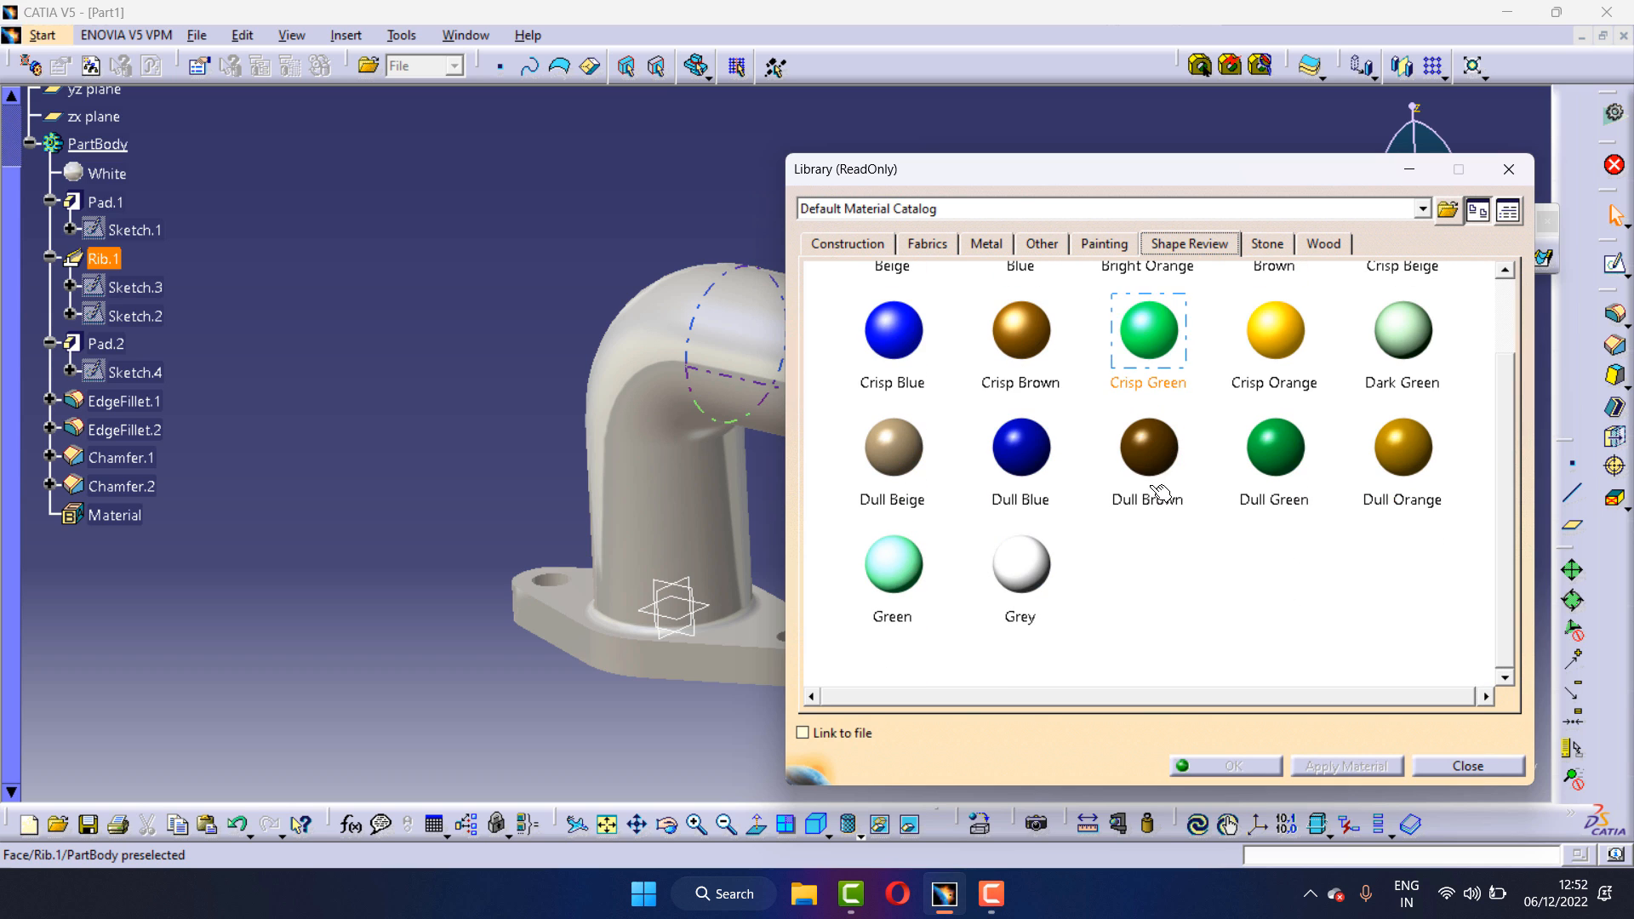
pyautogui.click(1268, 244)
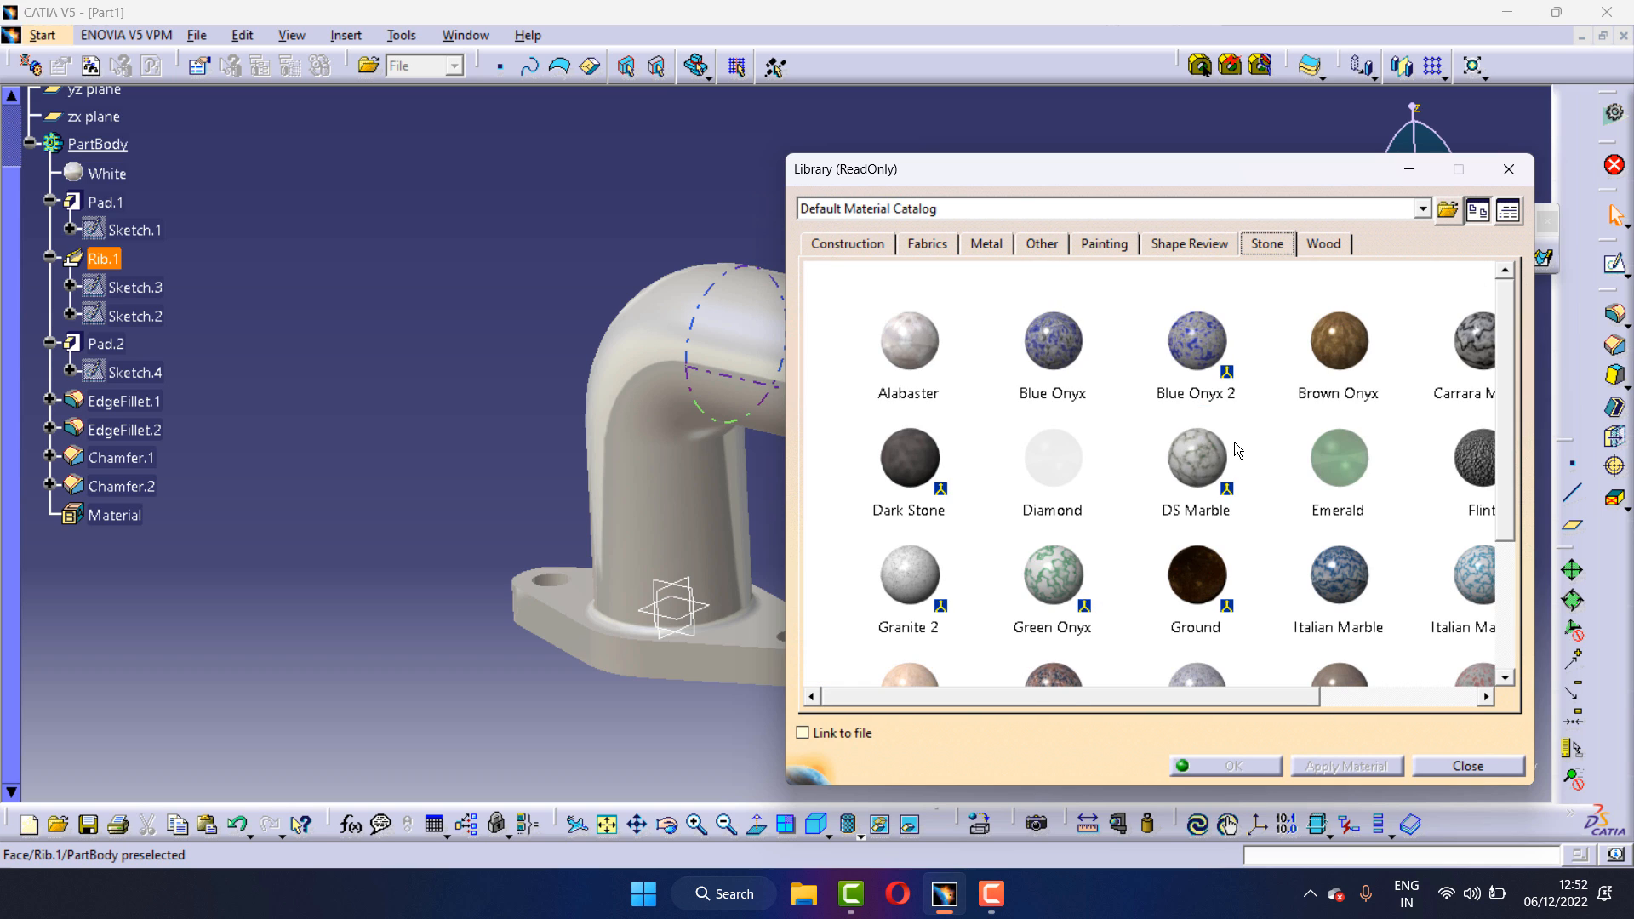
pyautogui.scroll(-4, 1233, 439)
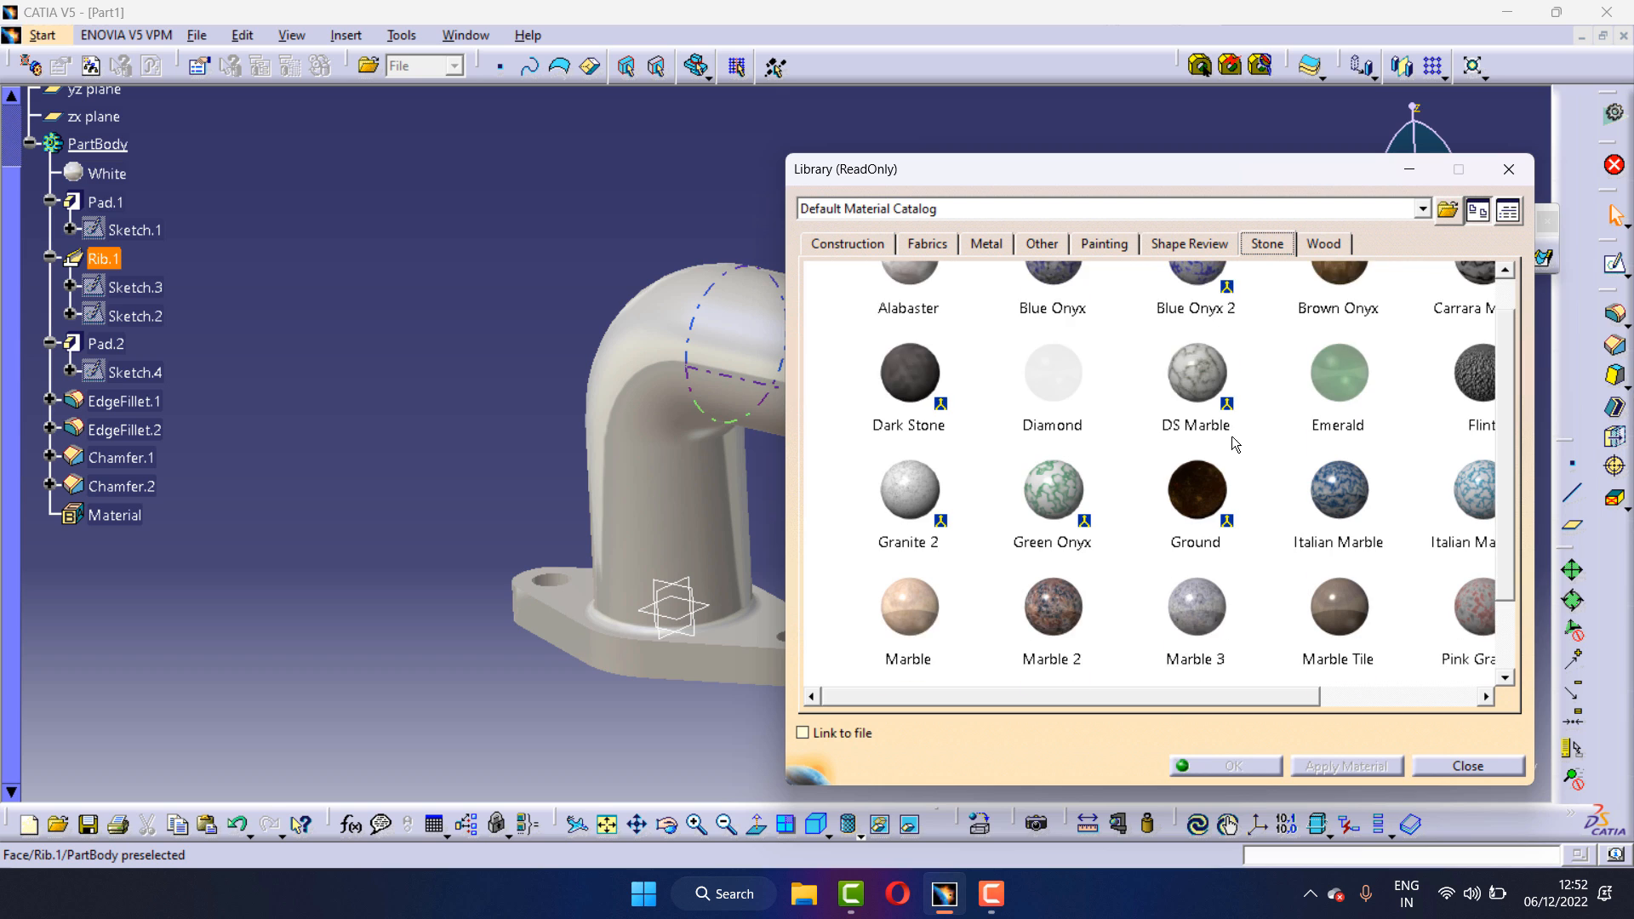
pyautogui.click(1325, 245)
pyautogui.scroll(-3, 1135, 537)
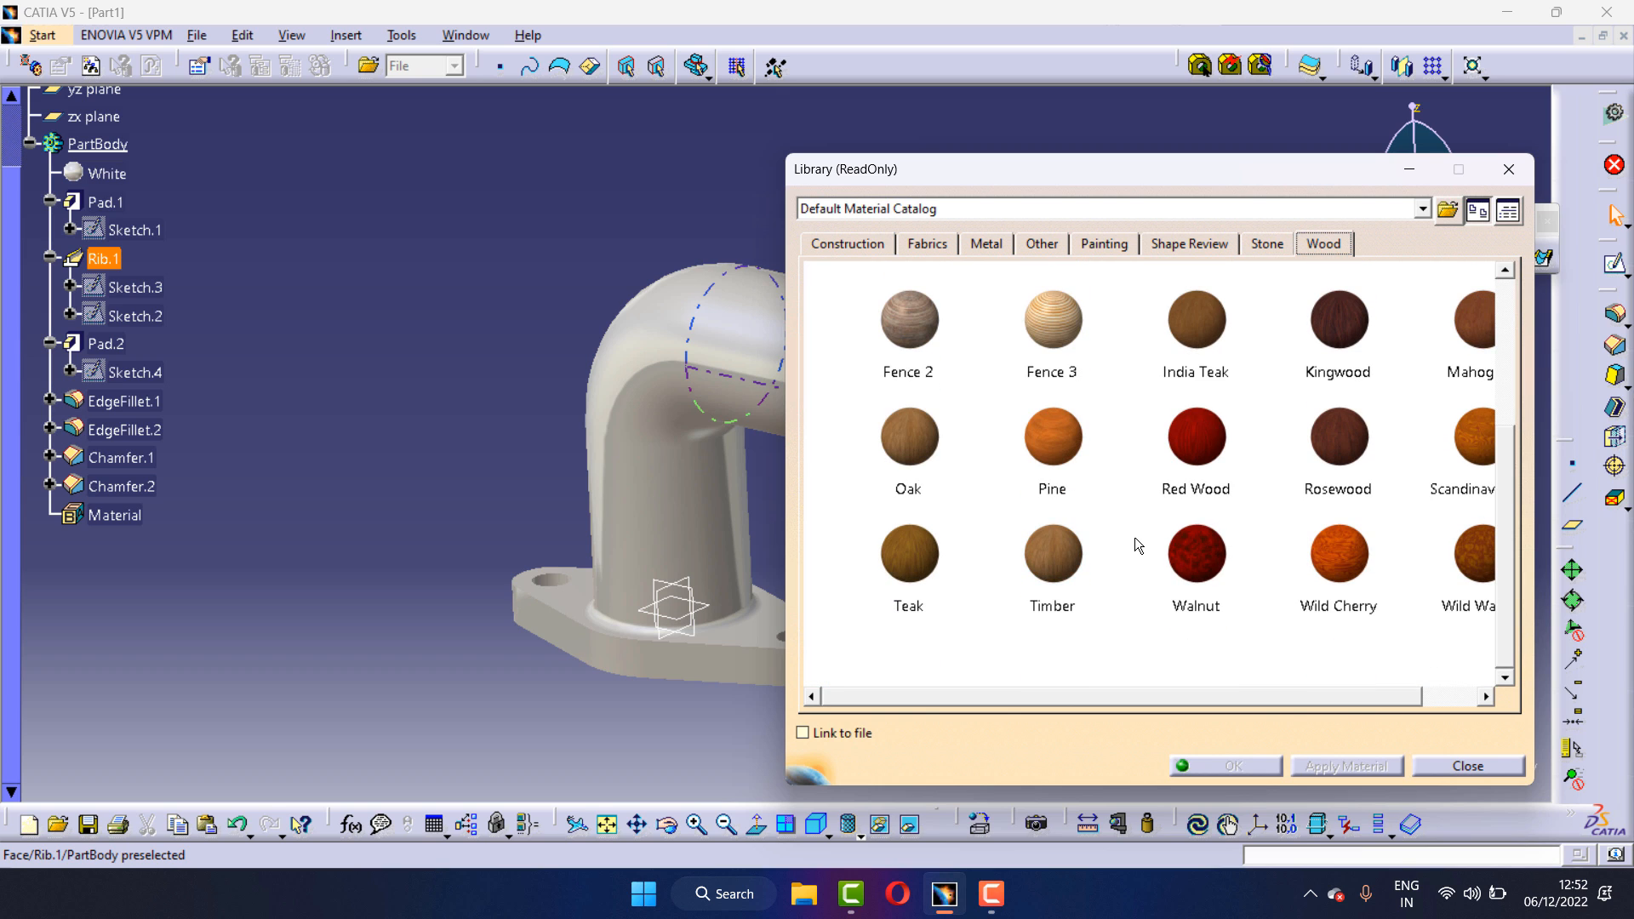
pyautogui.scroll(3, 1136, 536)
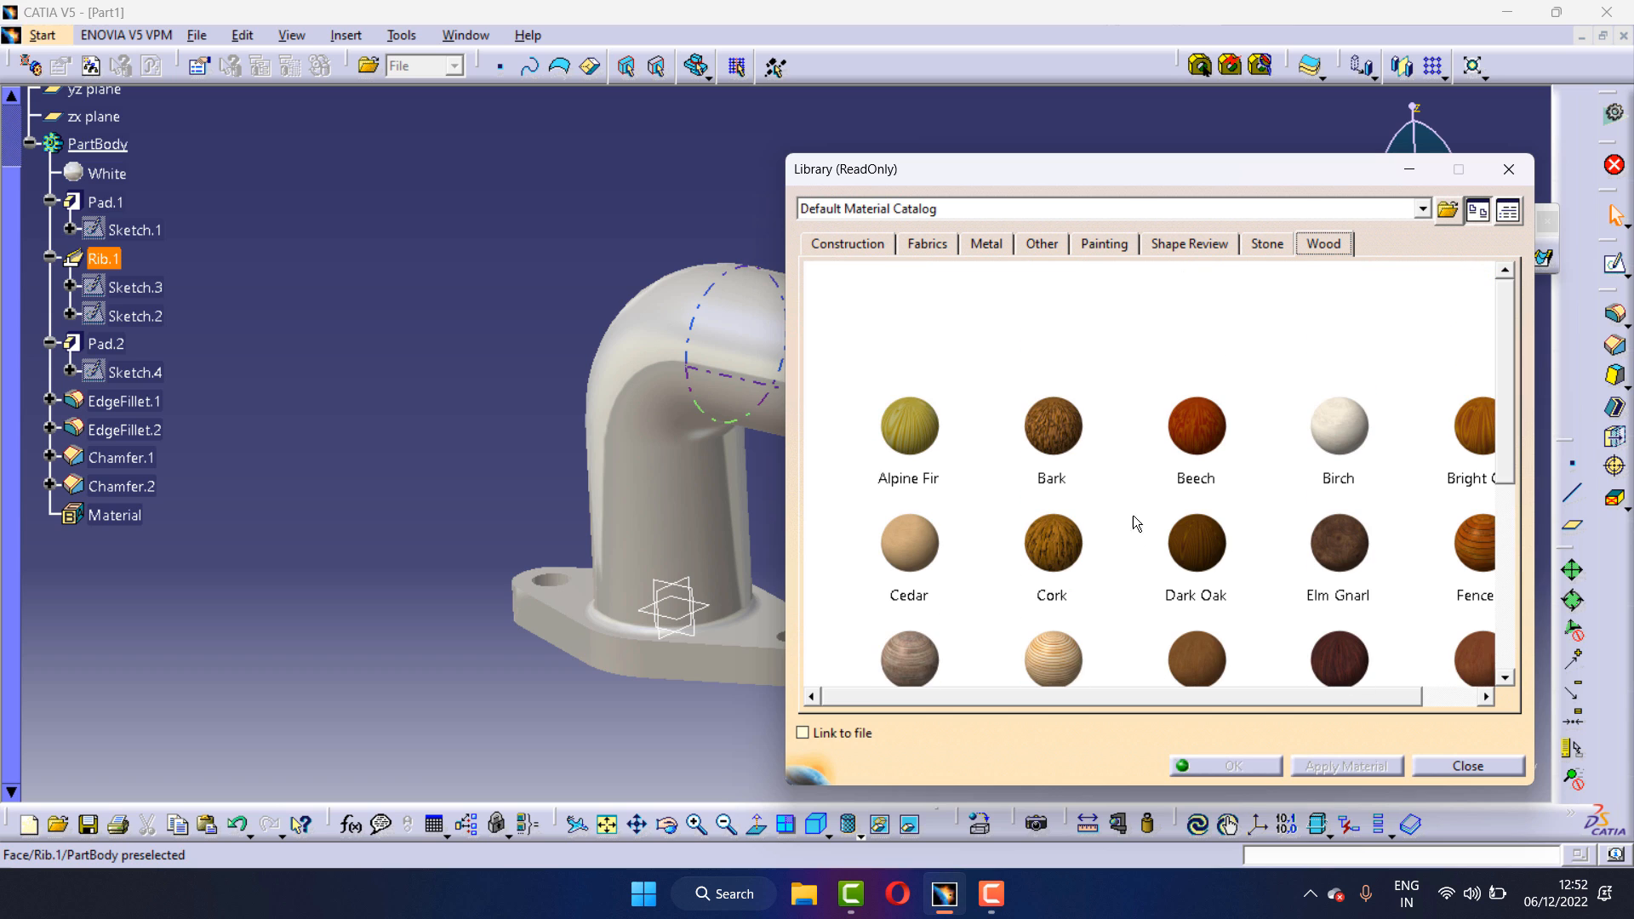
# Replace PartBody's material with Rubber from the Other family and close the material library
pyautogui.click(1042, 244)
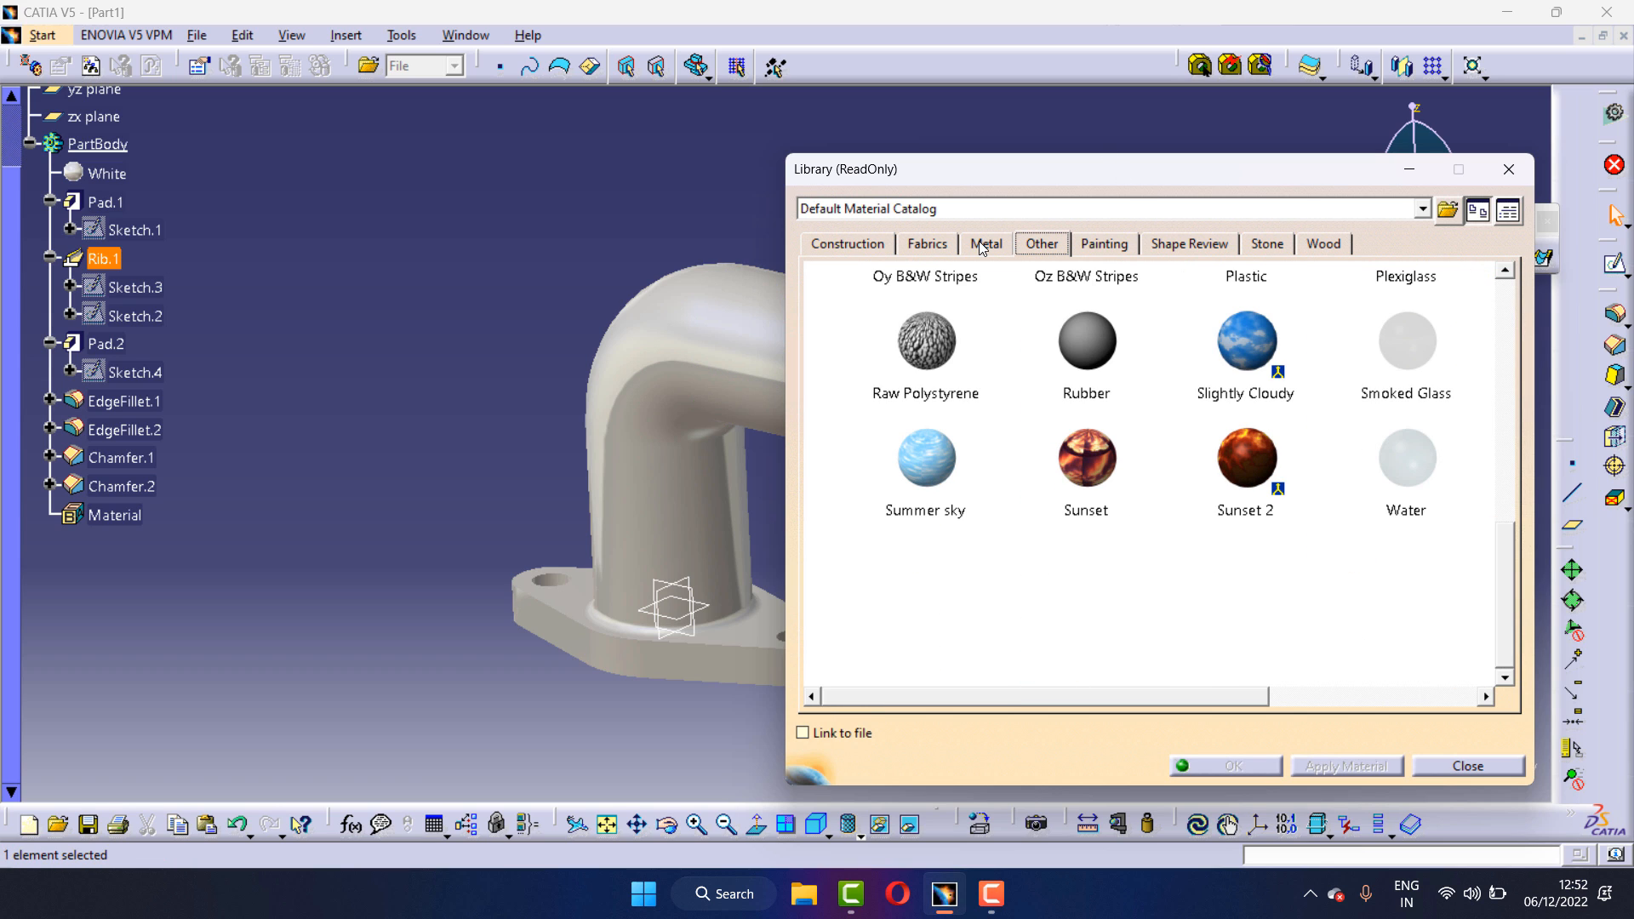
pyautogui.click(1087, 341)
pyautogui.moveTo(1096, 348); pyautogui.dragTo(935, 506)
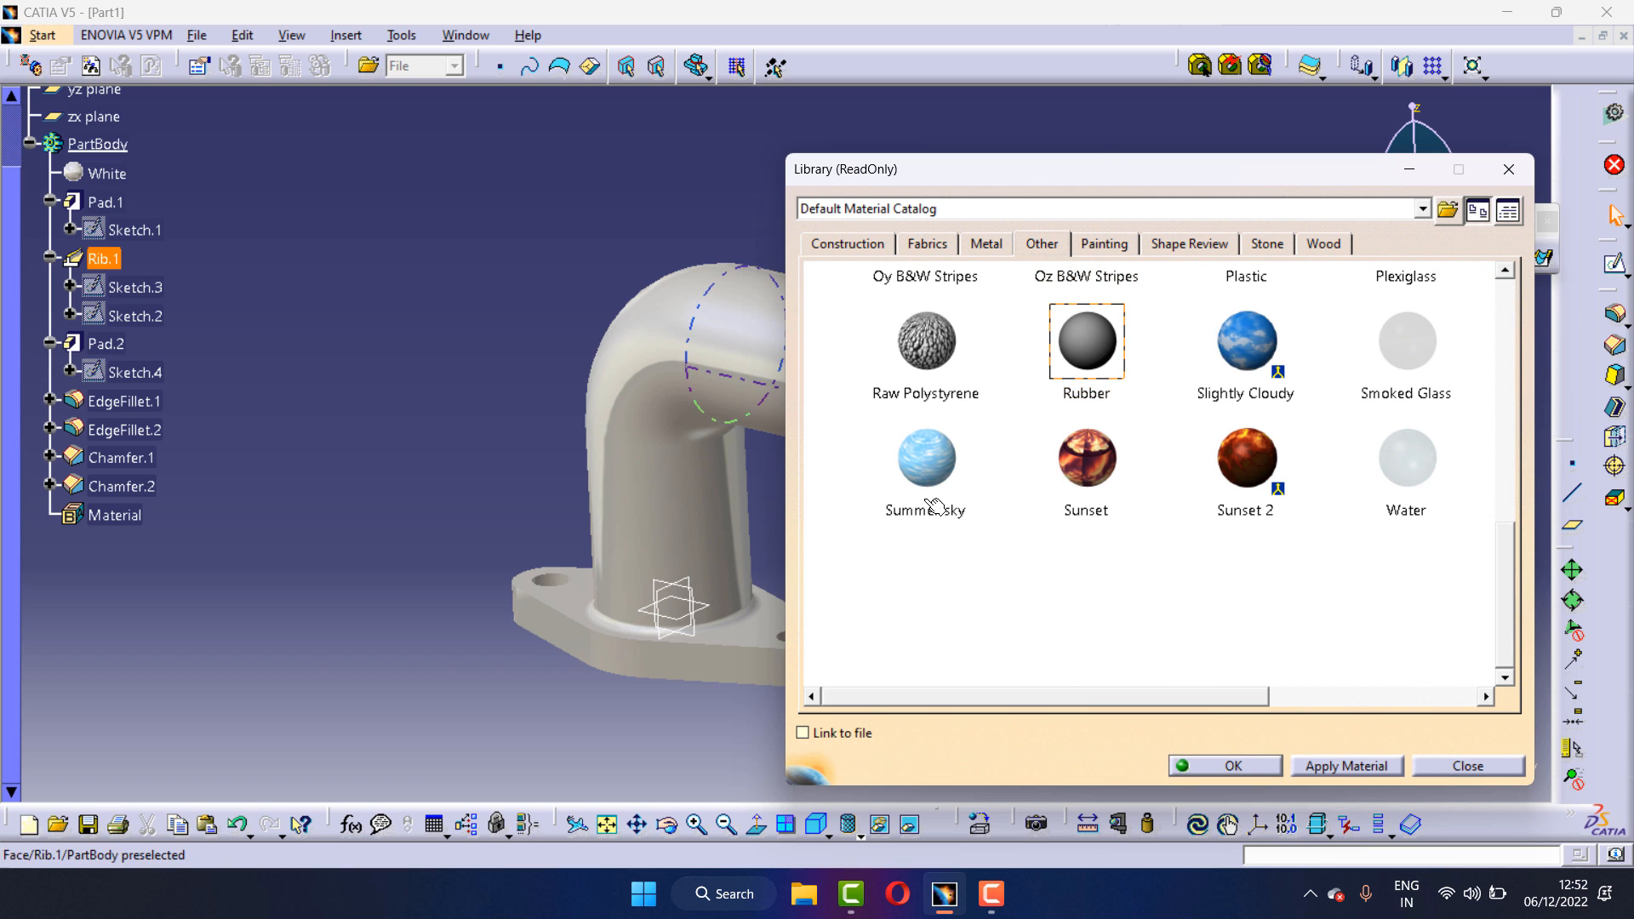
pyautogui.click(1337, 765)
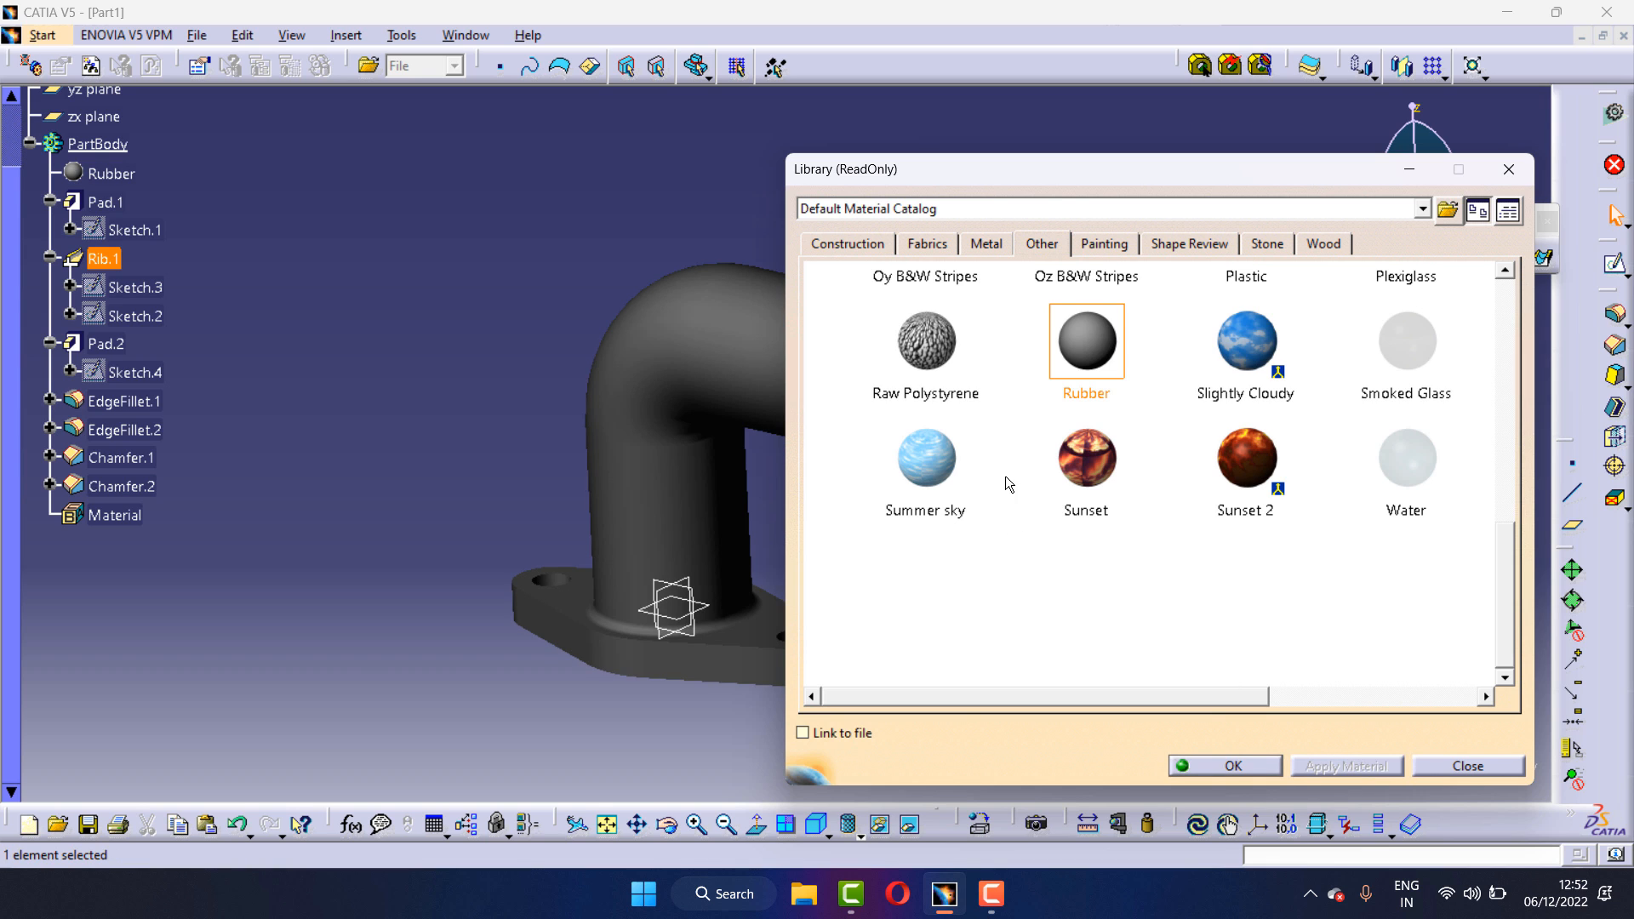
pyautogui.click(1223, 765)
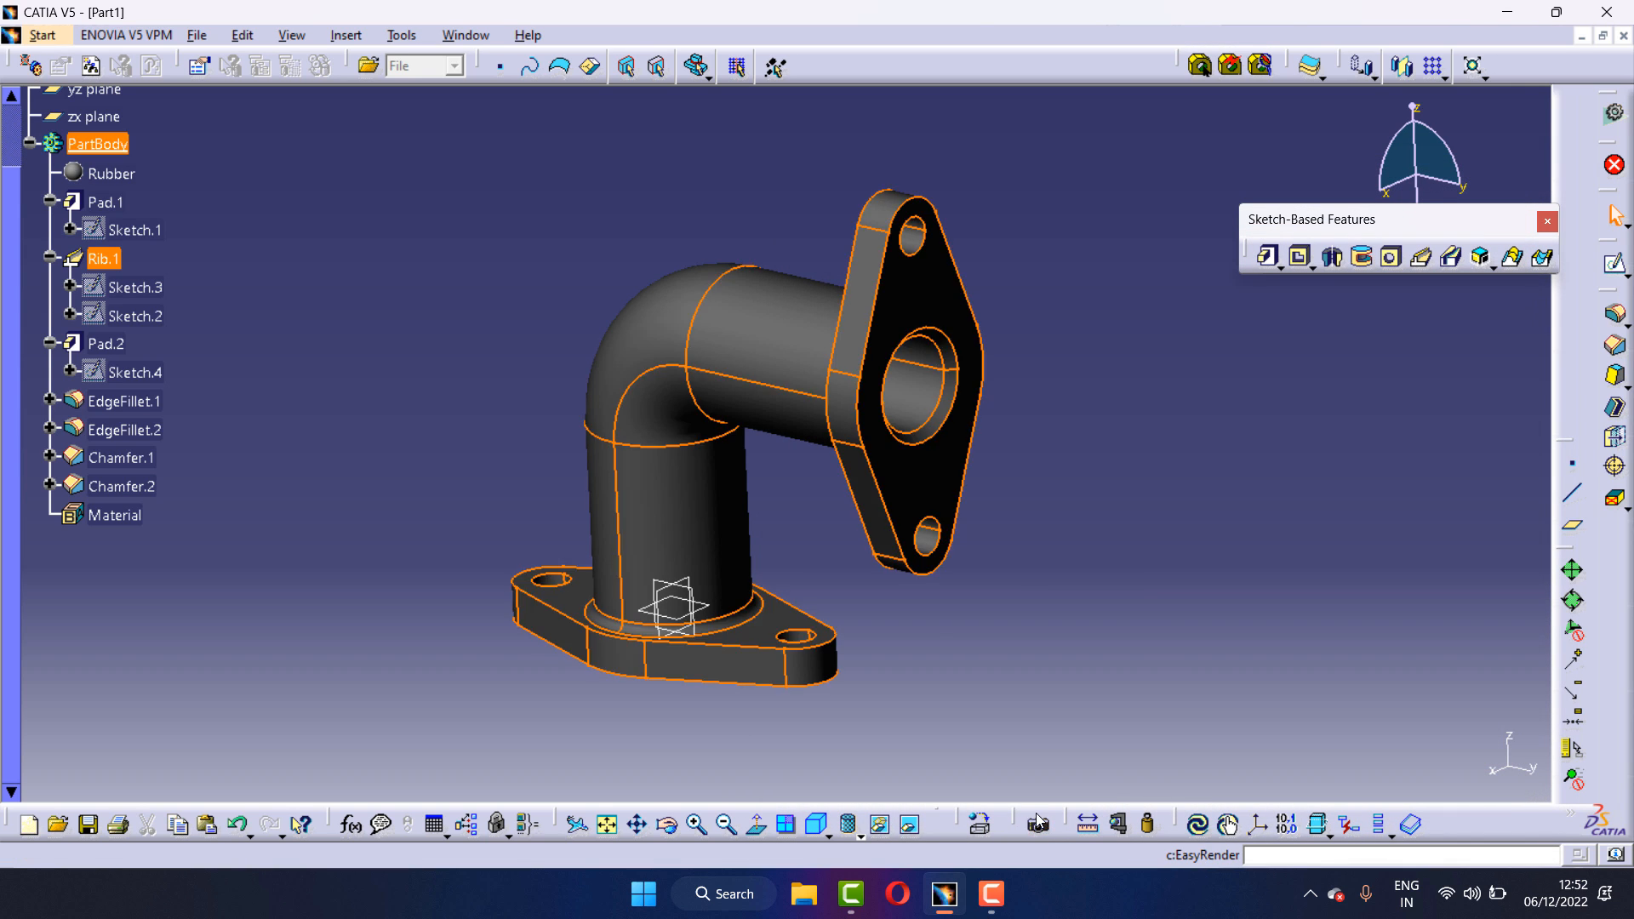
# Switch on the Easy Render environment and render an image of the elbow
pyautogui.click(1038, 823)
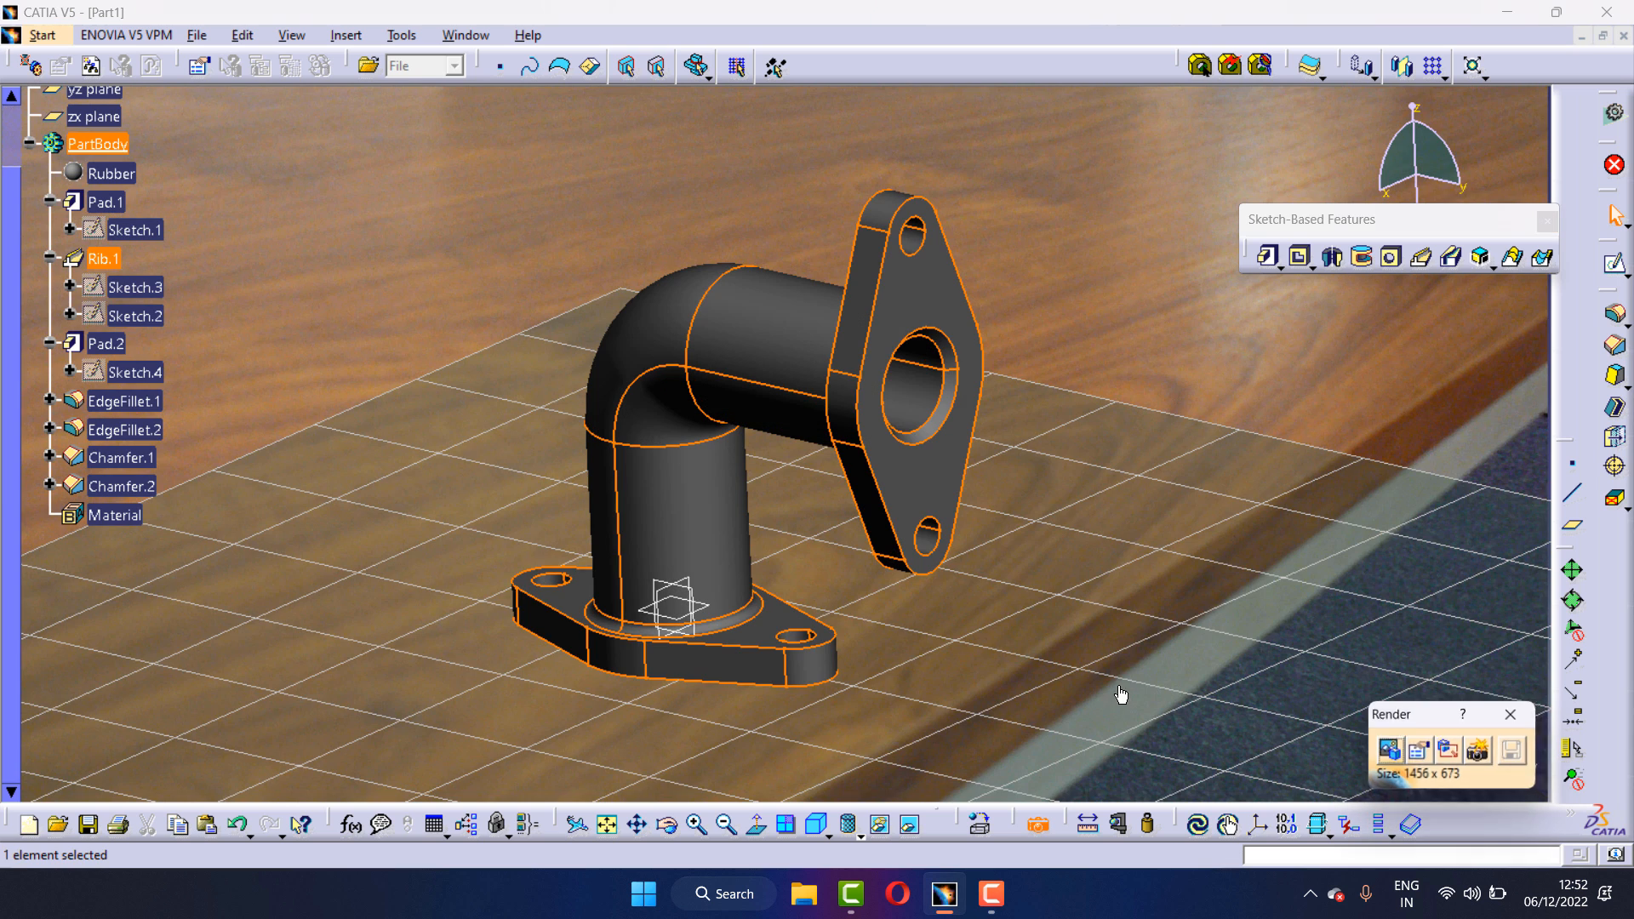
pyautogui.click(1481, 759)
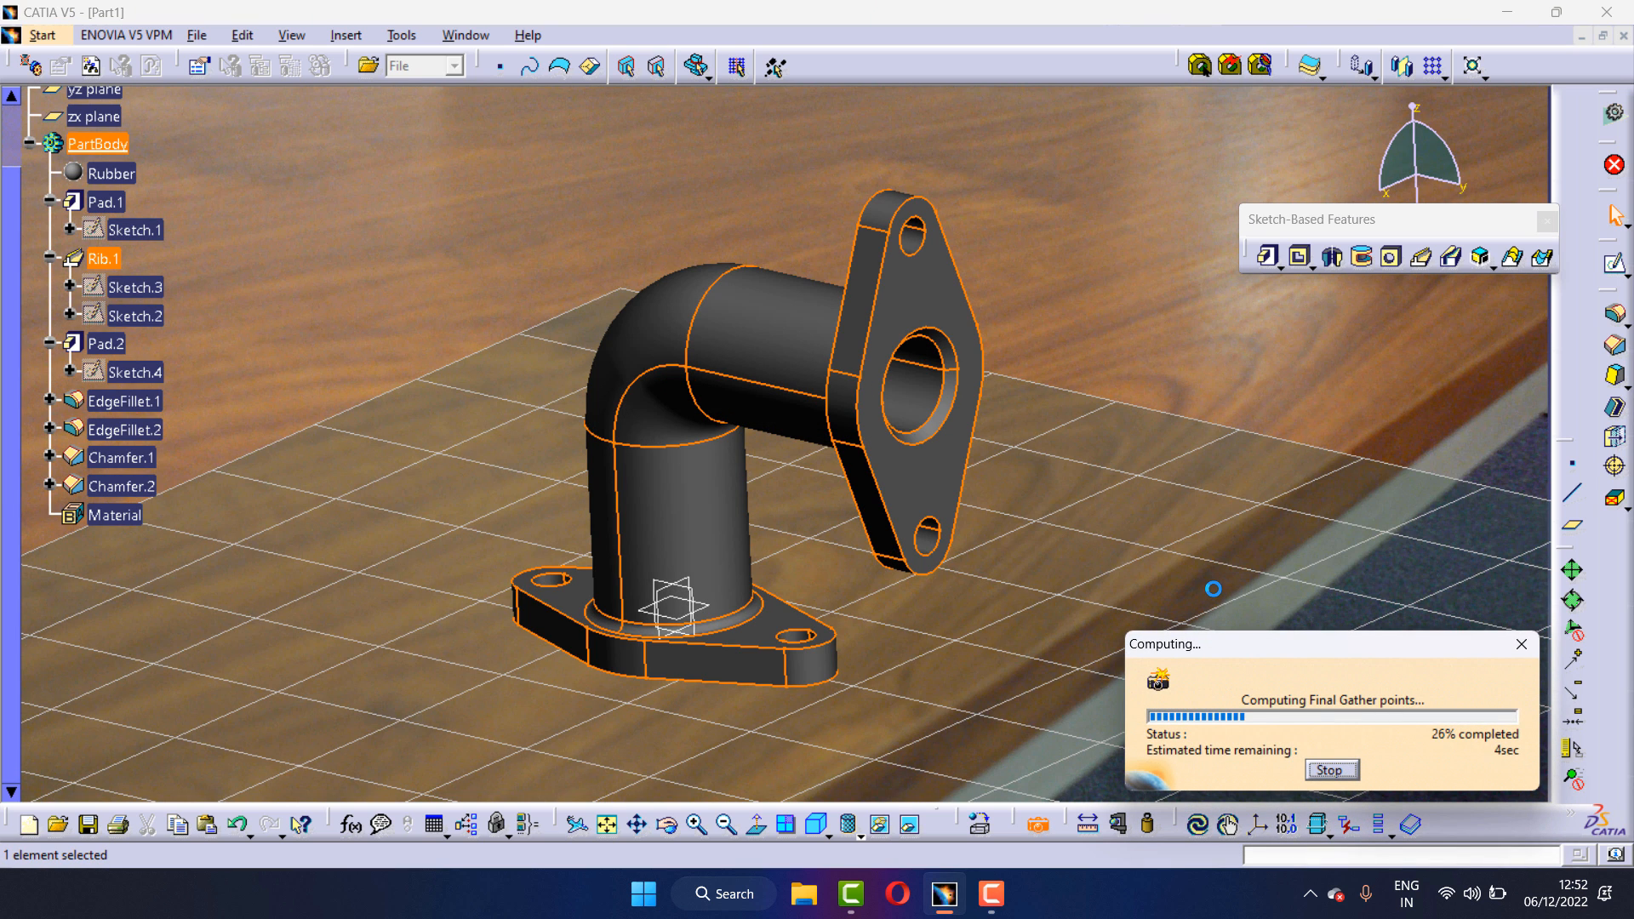